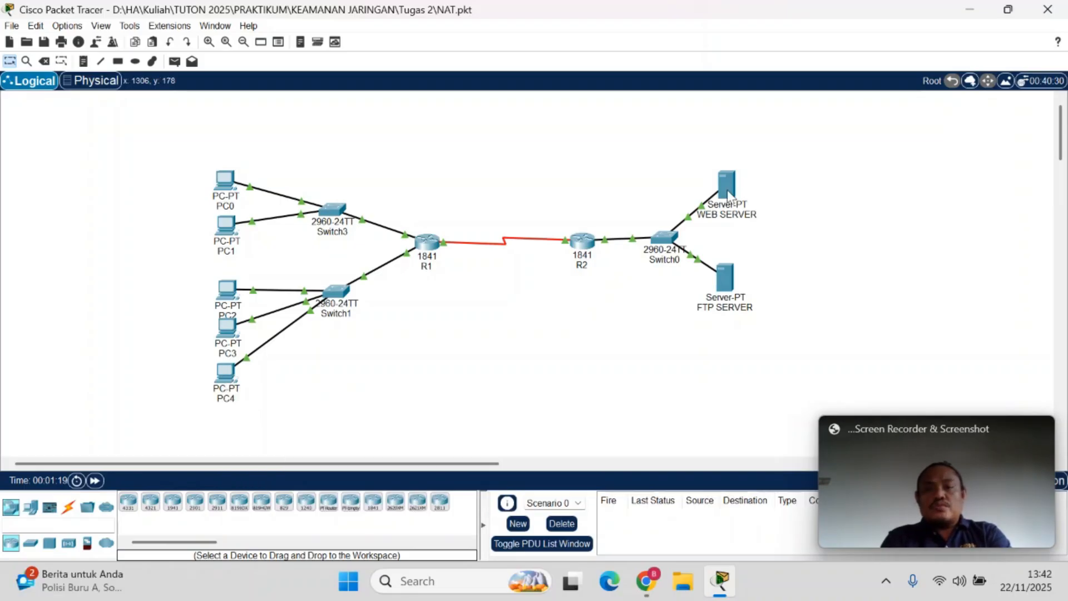
mouse_move(727, 193)
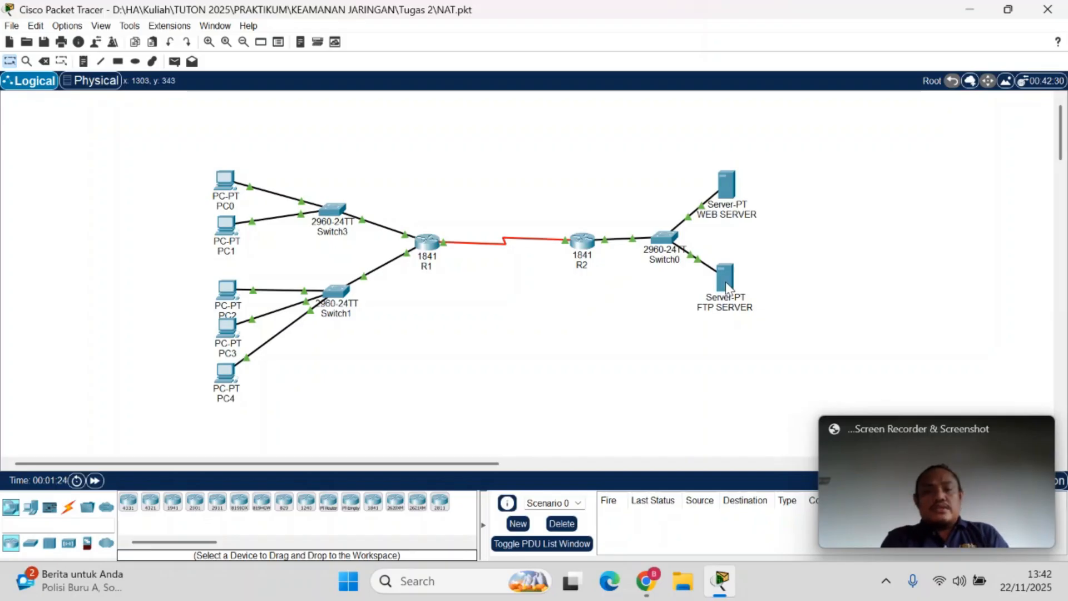
mouse_move(726, 284)
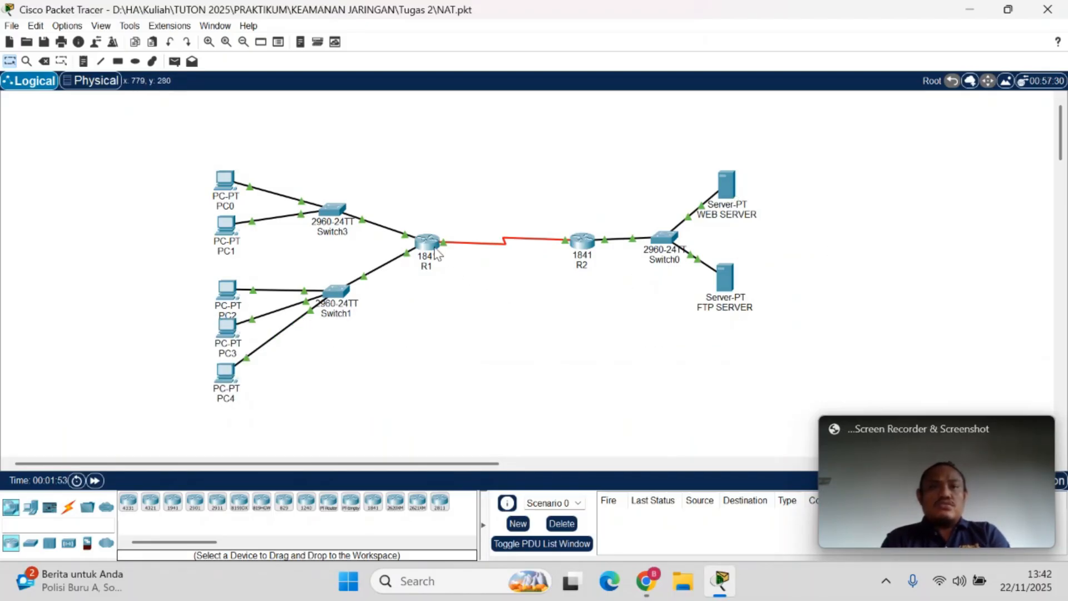
mouse_move(436, 253)
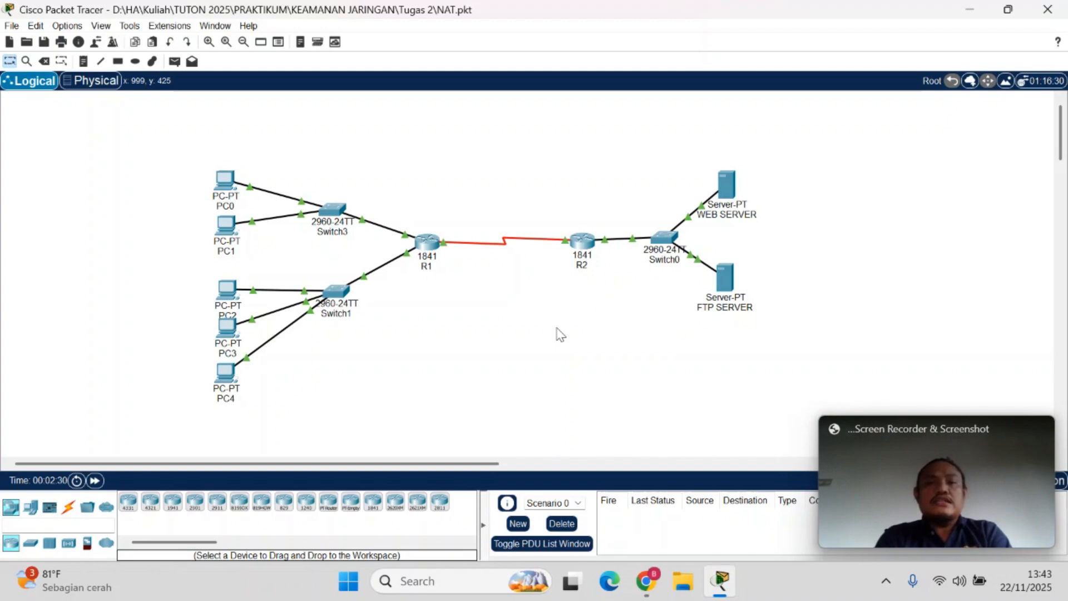
Switch to Nat Overload.pdf in Chrome and review steps f to i on accessing the web and FTP servers and verifying with netstat
mouse_move(646, 581)
click(490, 485)
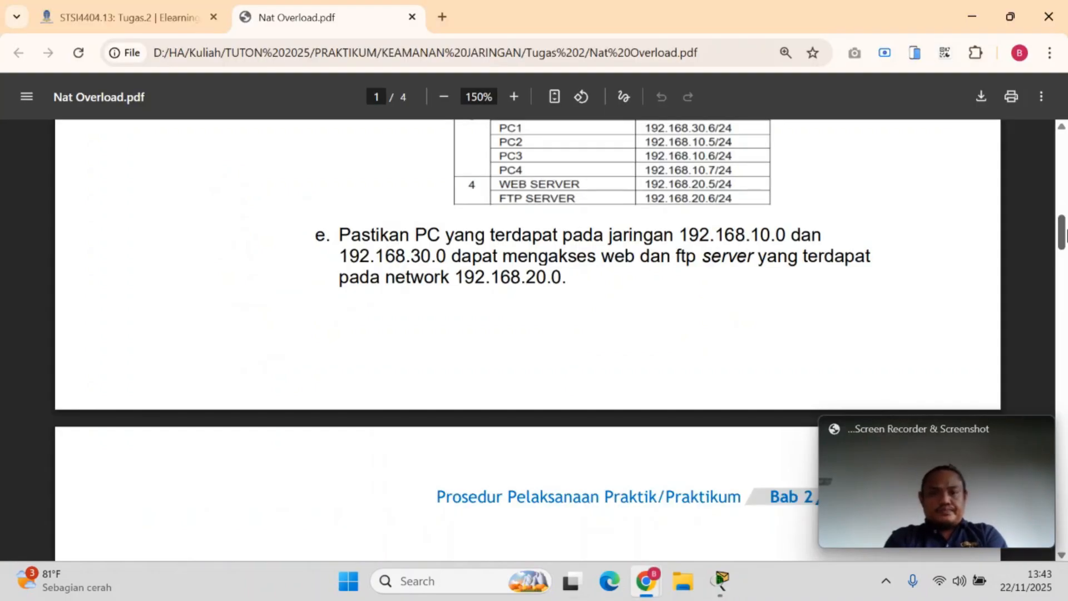
drag(1066, 230, 1066, 258)
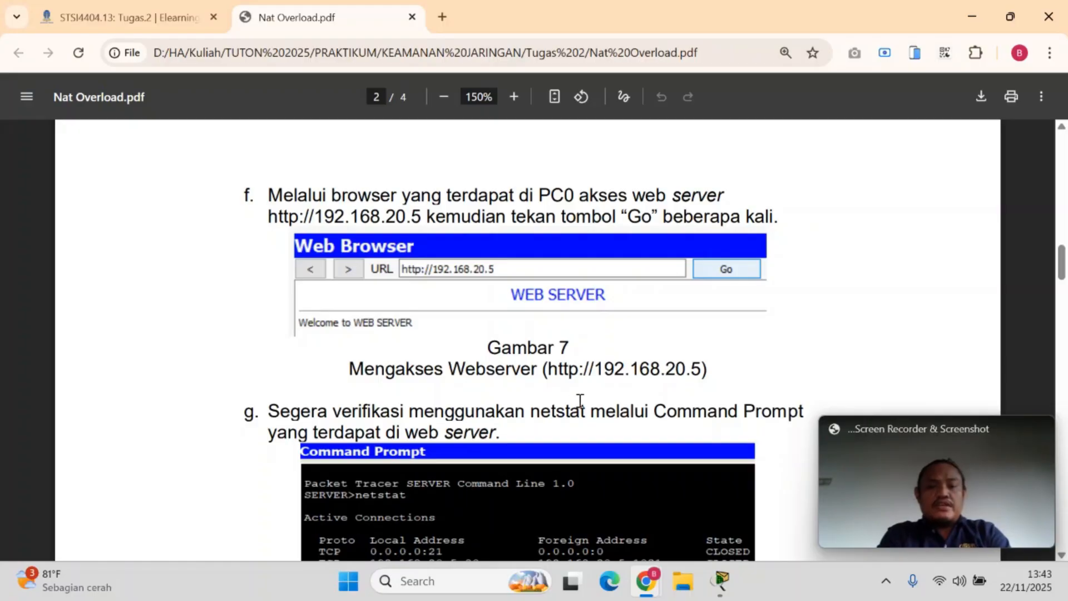
scroll(465, 482, down, 3)
scroll(466, 482, up, 1)
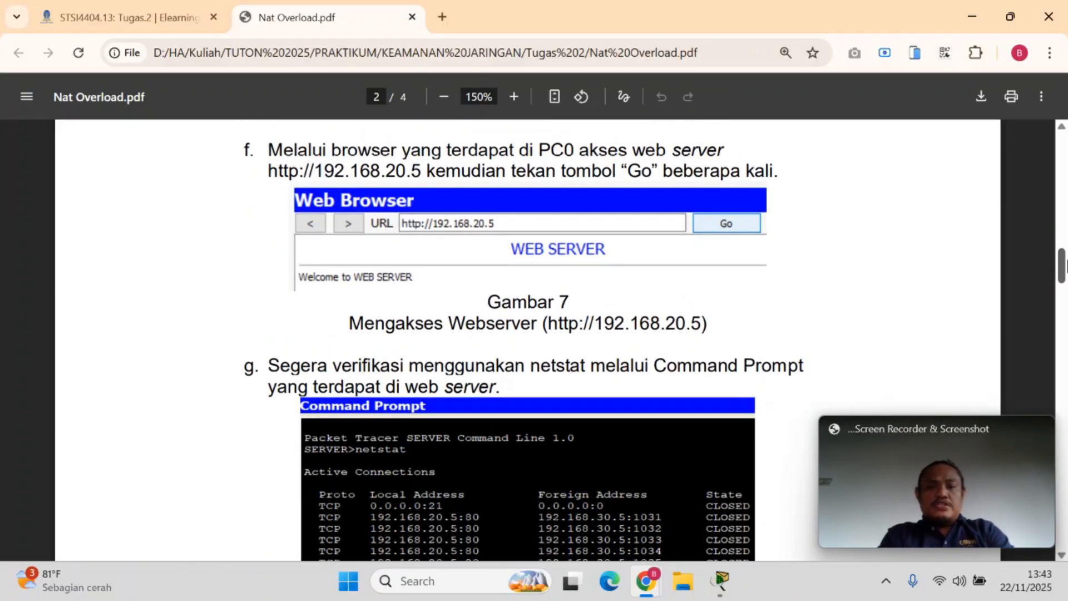
scroll(527, 339, down, 4)
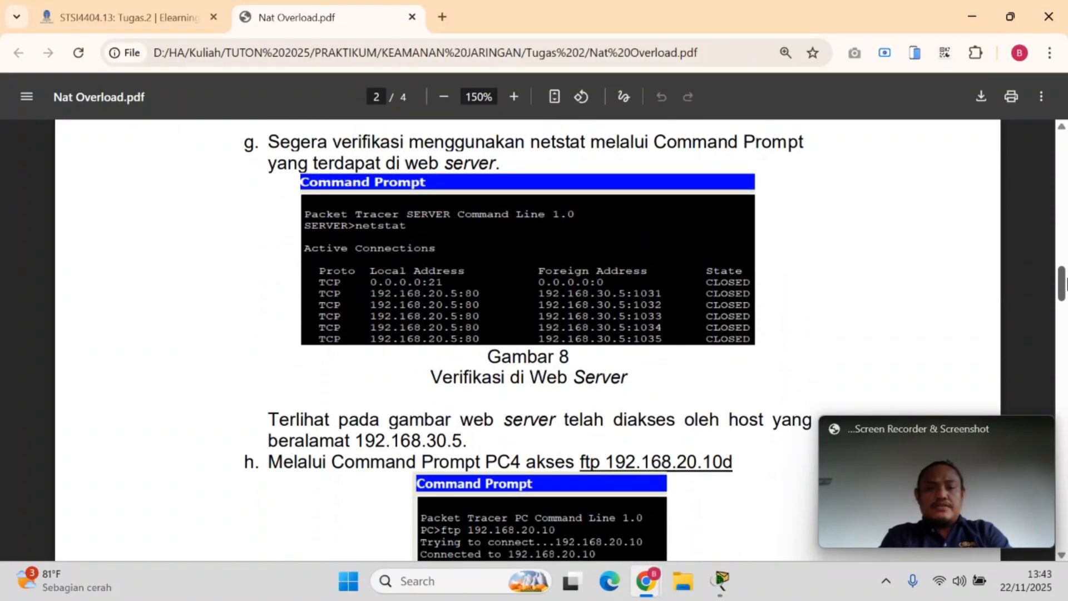
scroll(528, 339, up, 3)
scroll(527, 340, down, 6)
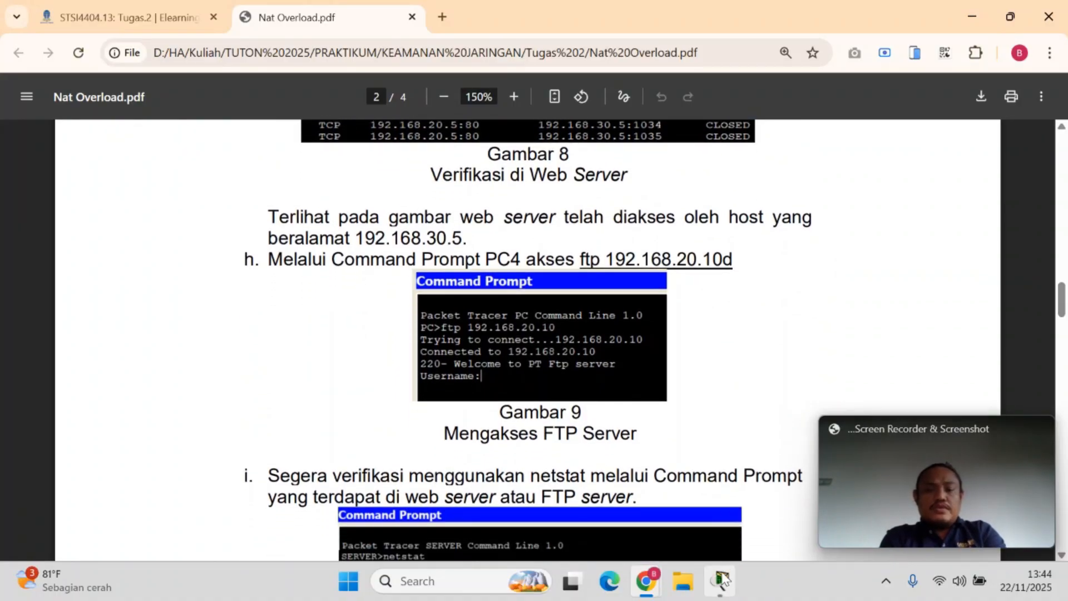
drag(1061, 305, 1063, 321)
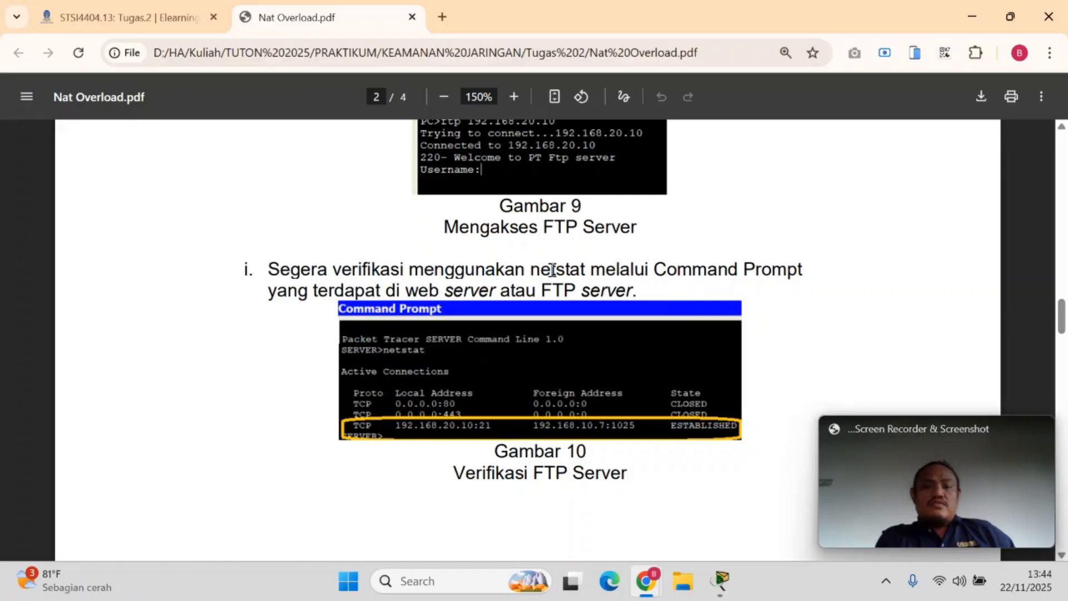
Switch back to Packet Tracer and place a text note reading 192.168.10.5 beside PC0
click(721, 581)
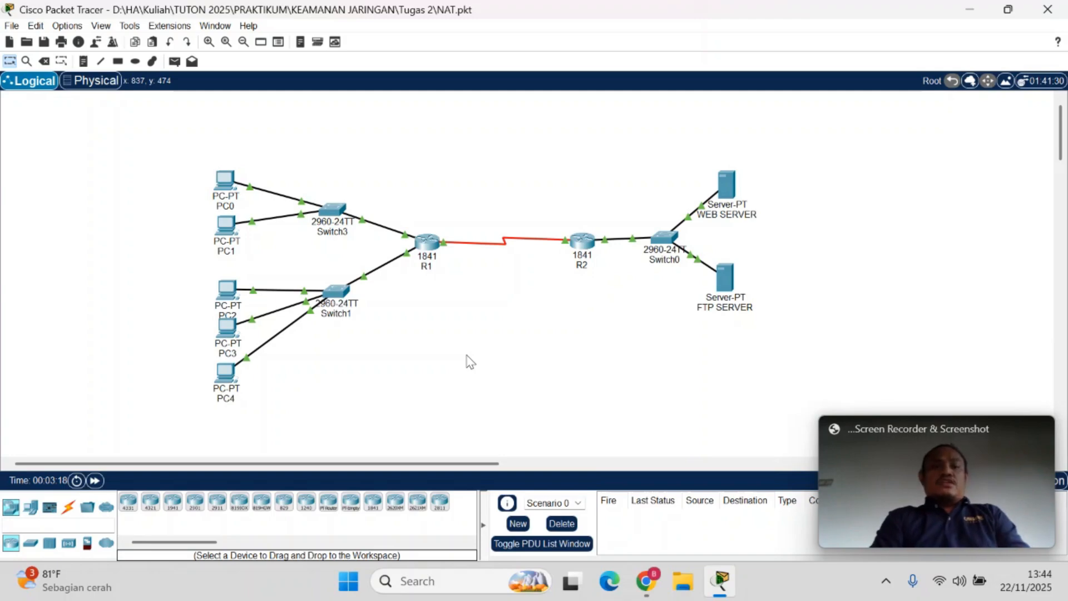
mouse_move(230, 185)
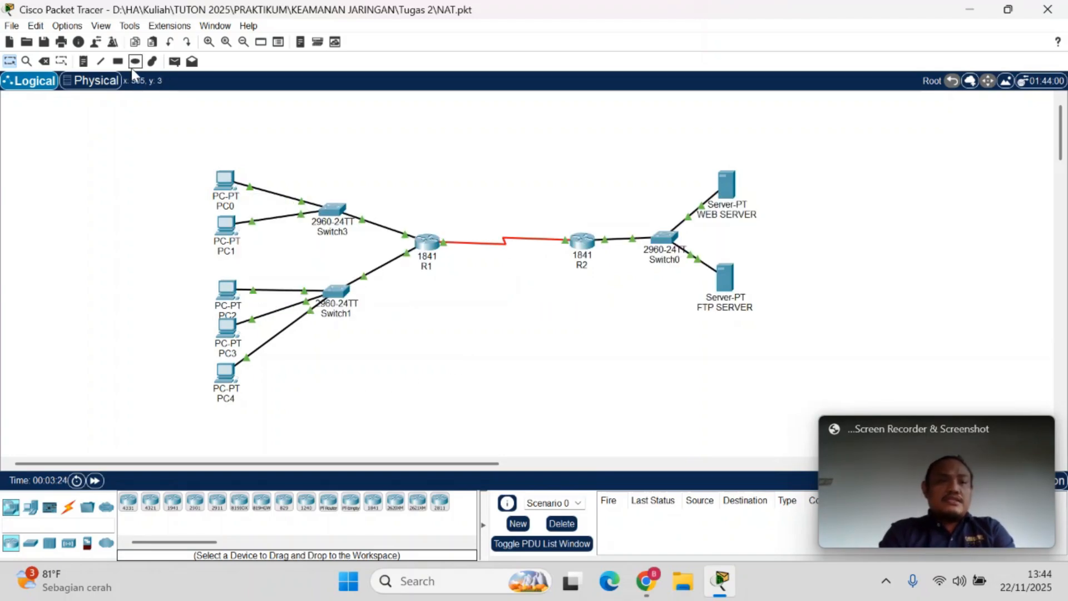
click(87, 63)
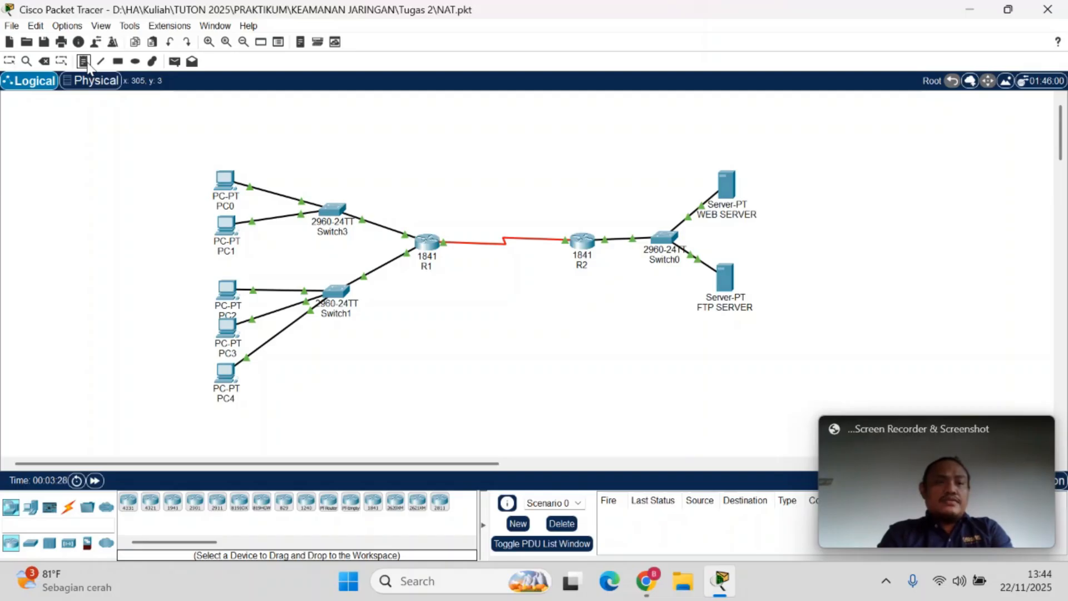
click(176, 182)
text(192.16)
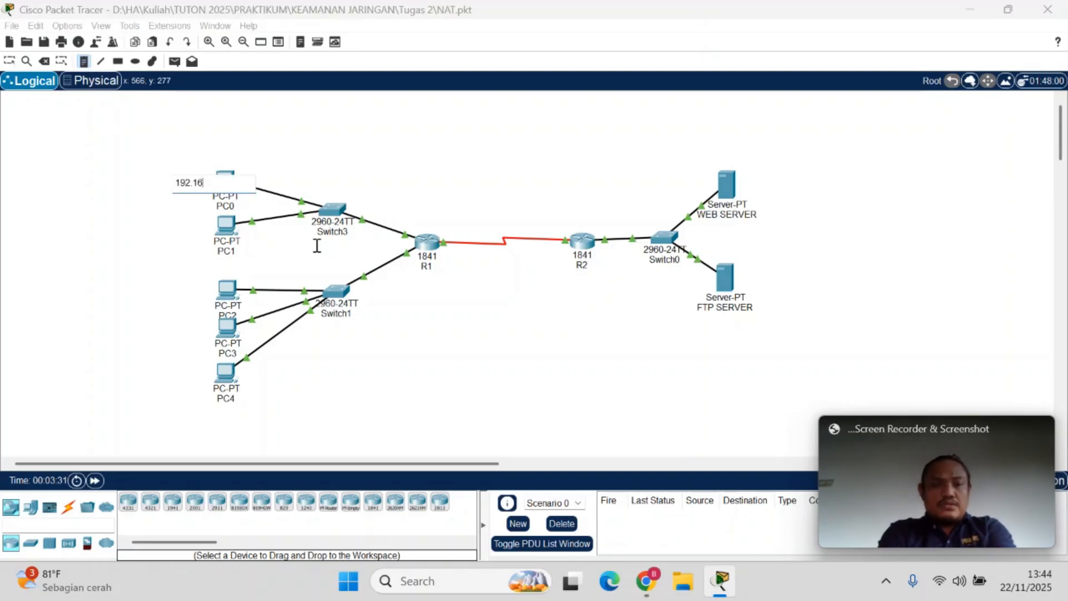
text(8.)
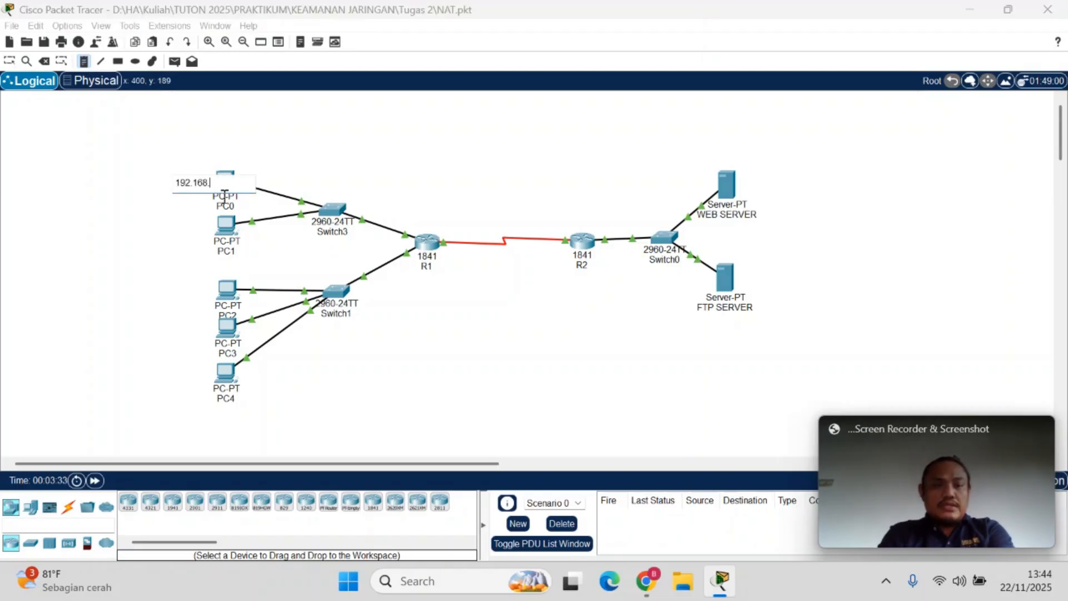
text(10.5)
click(447, 164)
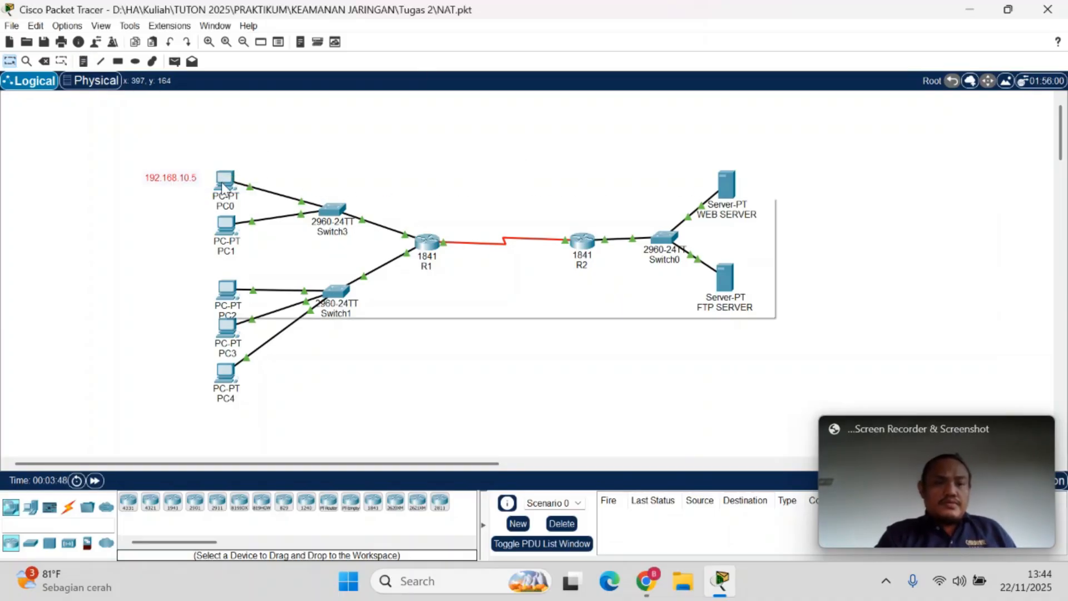
Check PC0's configured IP address and correct the note beside it to 192.168.30.5
mouse_move(222, 182)
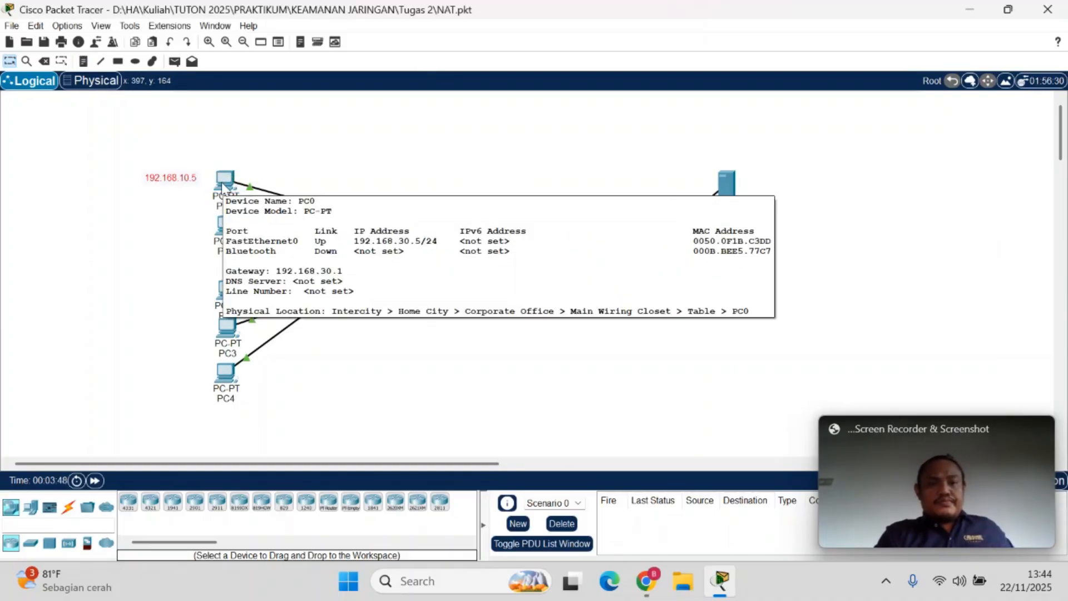
double_click(183, 184)
click(183, 182)
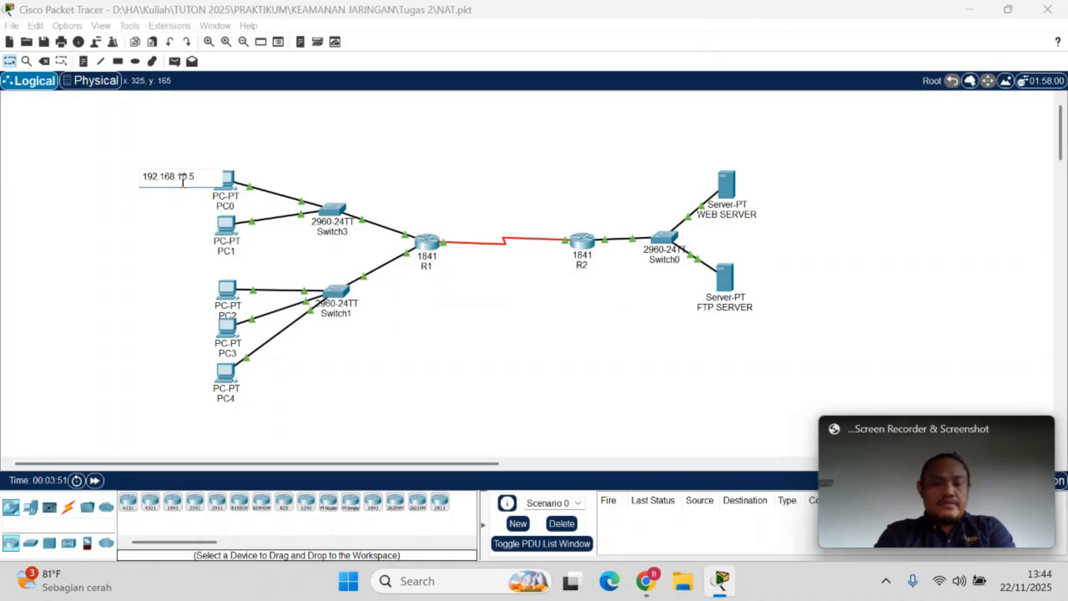
key(BackSpace)
text(3)
click(231, 194)
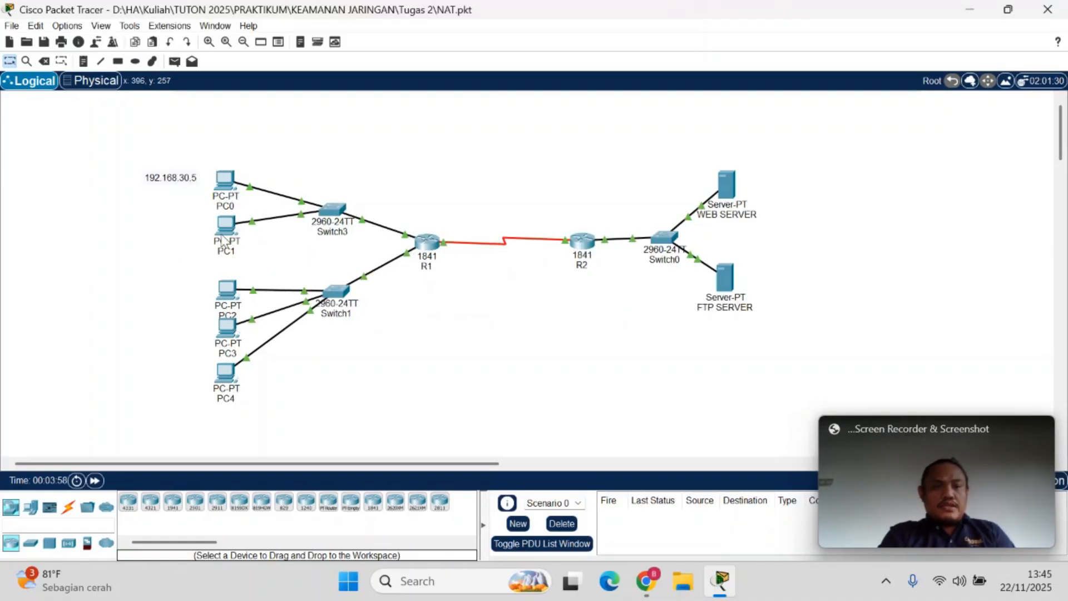
Copy PC0's address note beside PC1 and PC2, and set the PC1 copy to 192.168.30.6
mouse_move(222, 240)
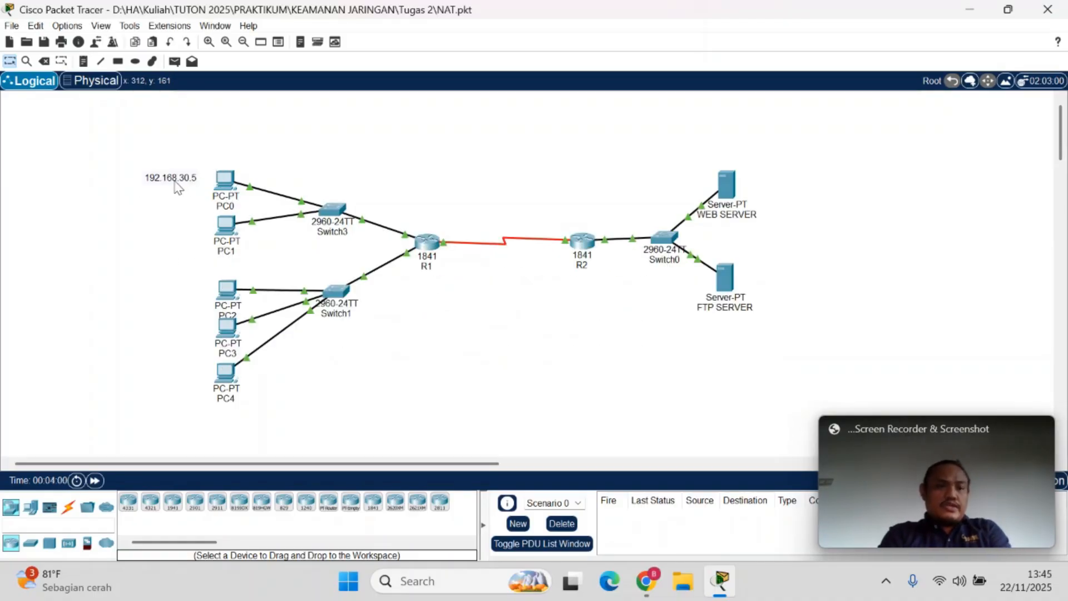
ctrl+drag(175, 181, 185, 225)
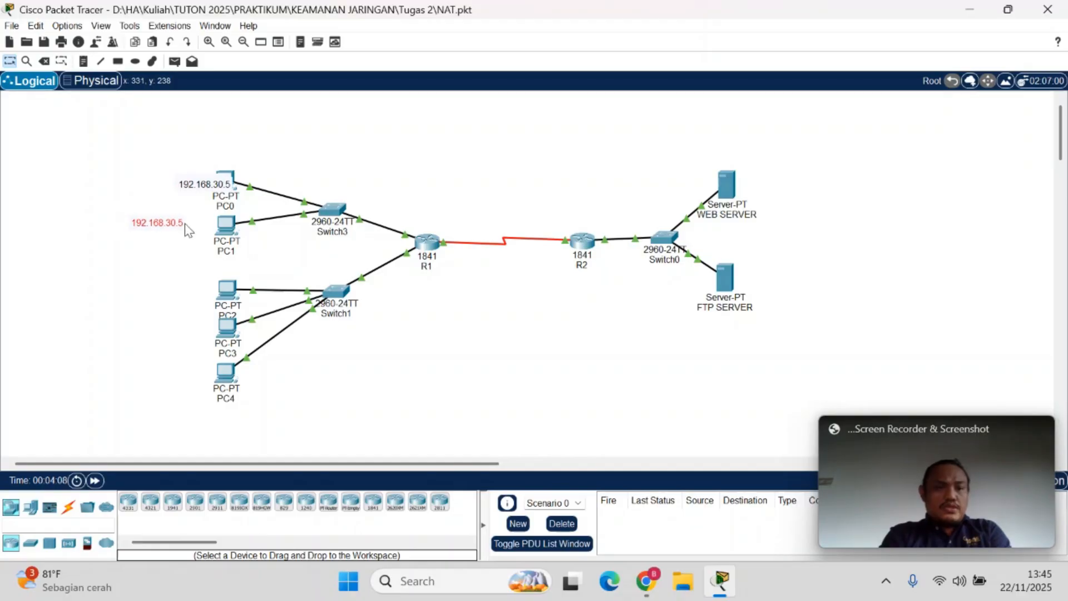
ctrl+drag(163, 231, 161, 295)
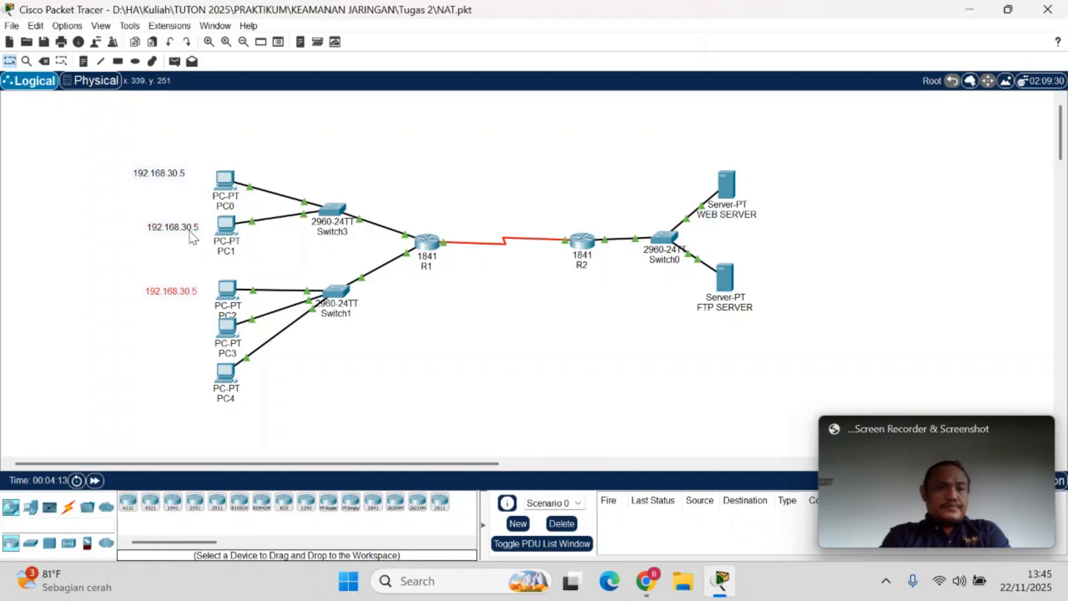
double_click(194, 228)
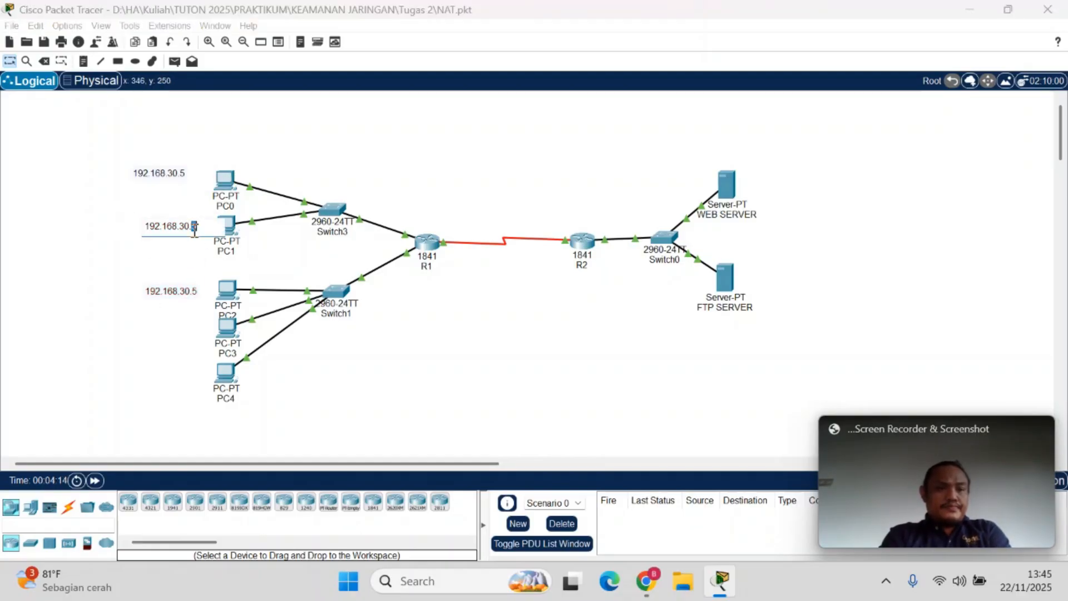
text(6)
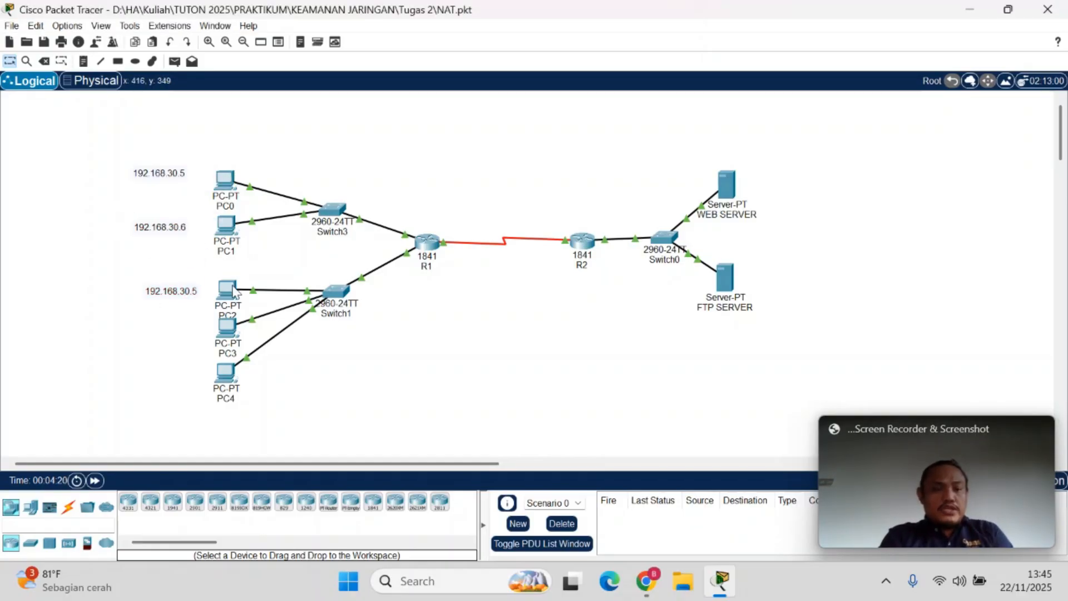
Check PC2's configured IP address and set the note beside it to 192.168.10.5
mouse_move(233, 290)
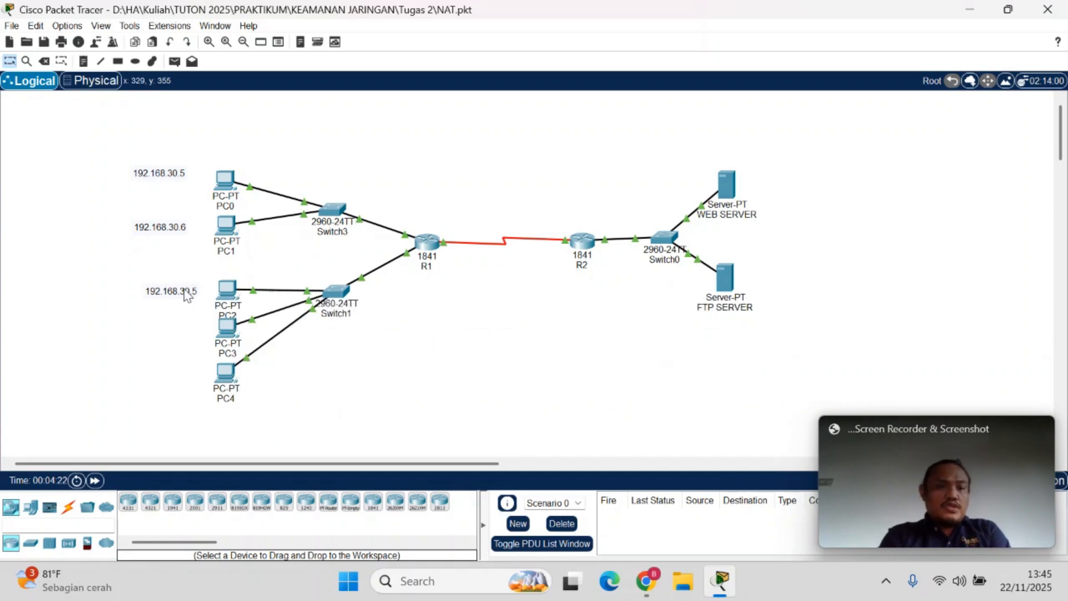
double_click(184, 290)
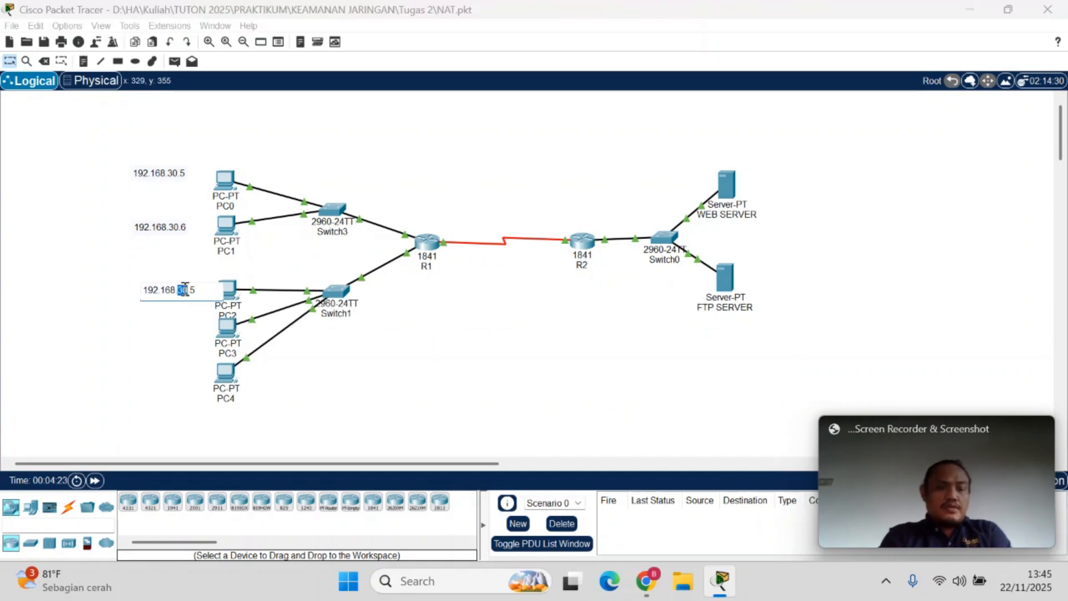
click(172, 343)
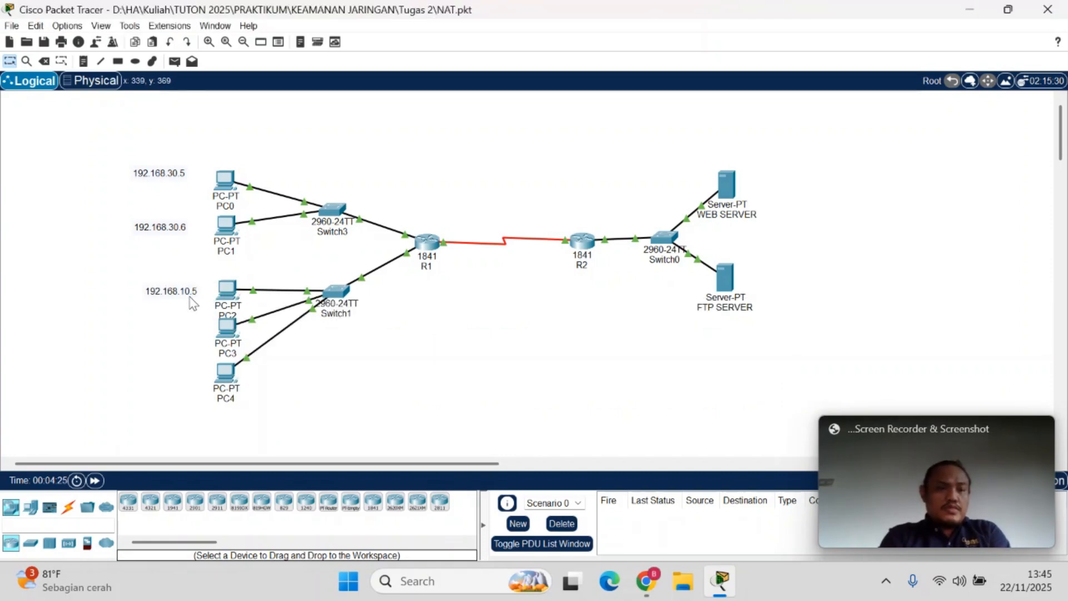
Copy PC2's address note beside PC3 and set the copy to 192.168.10.6, matching PC3's configured IP address
drag(184, 327, 160, 332)
click(231, 336)
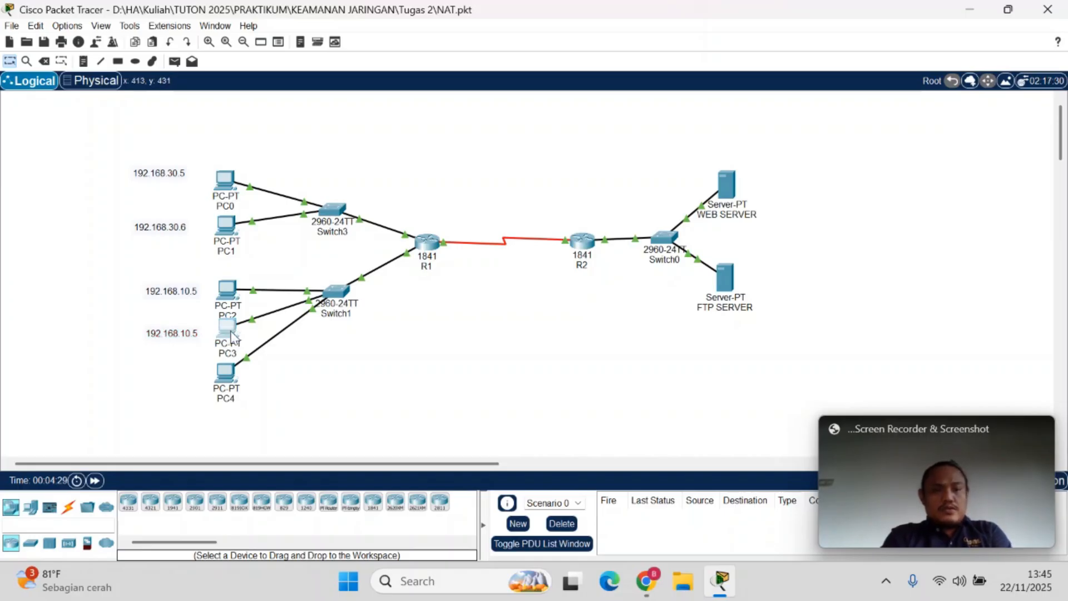
mouse_move(235, 327)
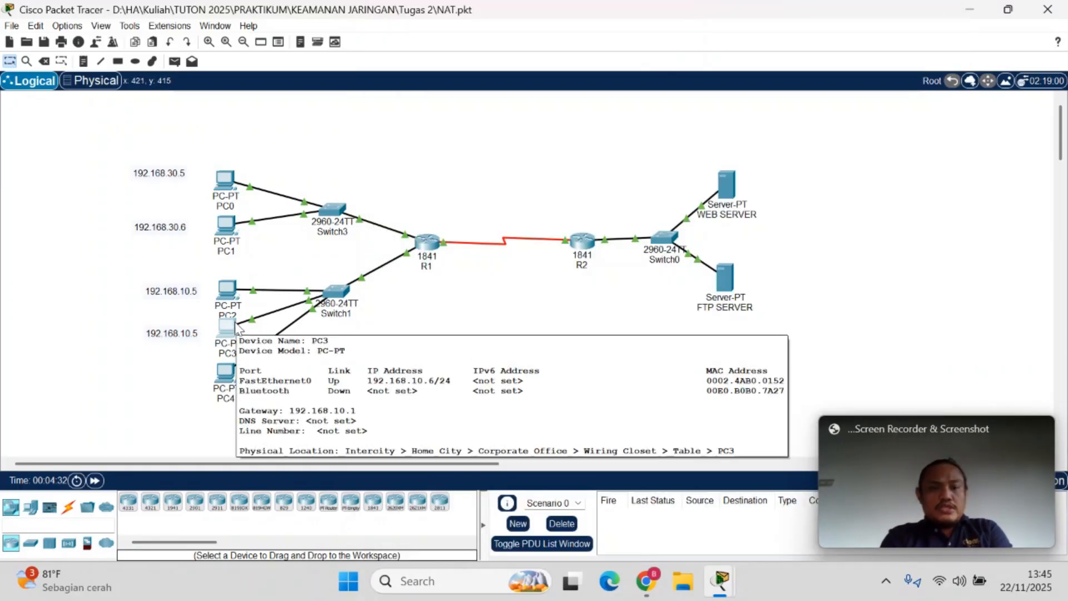
double_click(194, 333)
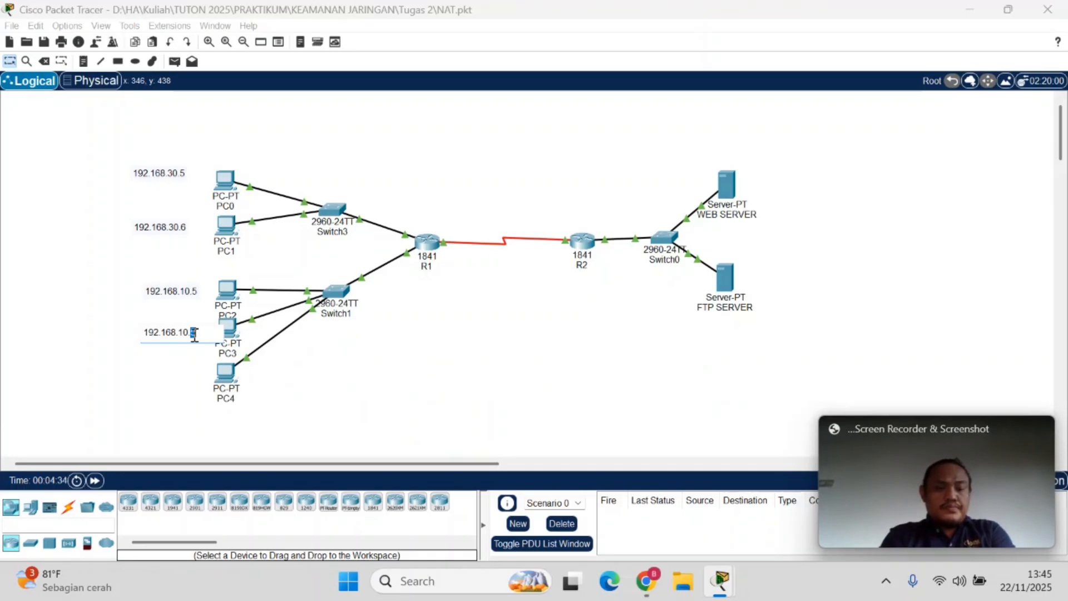
text(6)
click(183, 396)
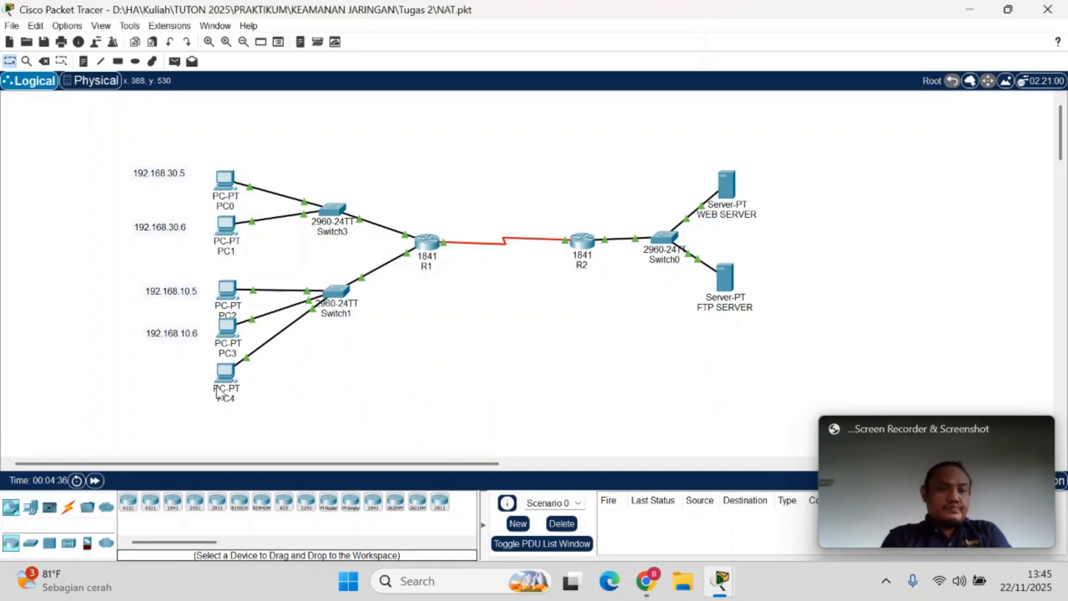
Label PC4 with a 192.168.10.7 note and move the PC0 and PC1 notes closer to their PCs
mouse_move(227, 392)
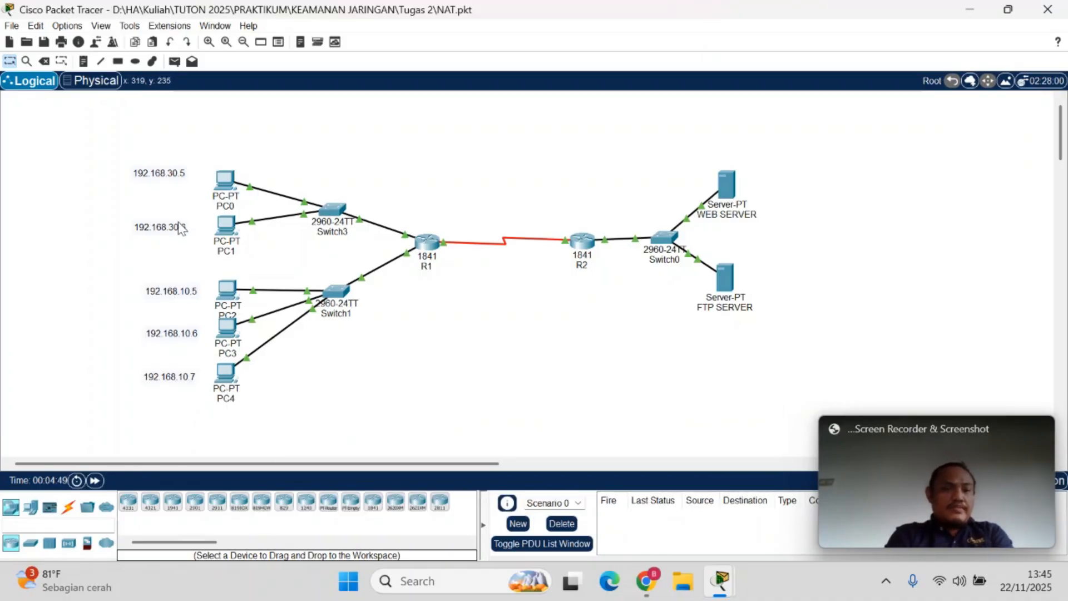
drag(177, 228, 187, 233)
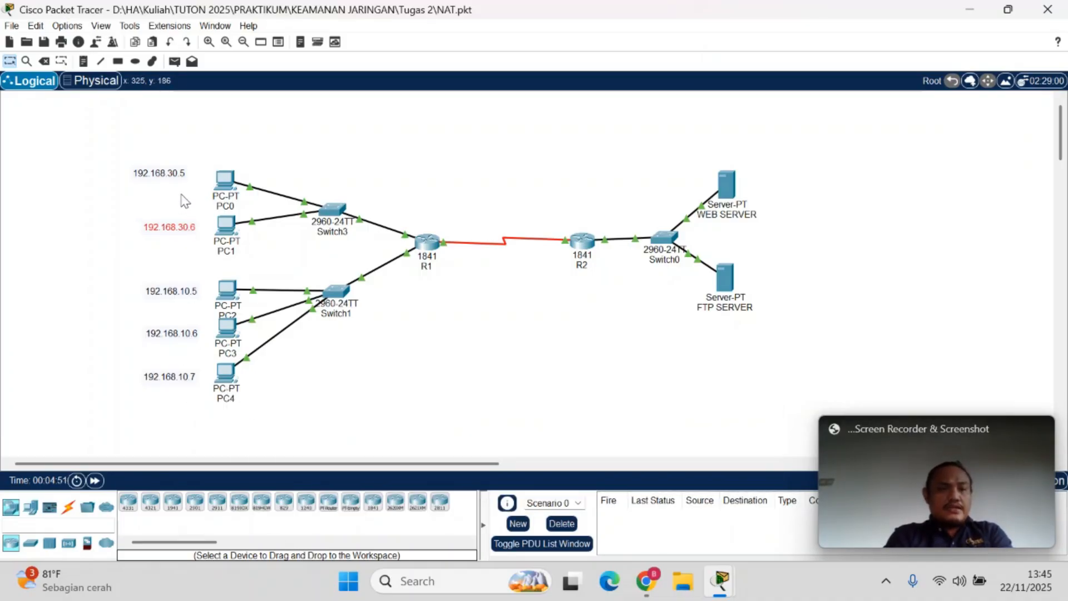
drag(179, 180, 186, 184)
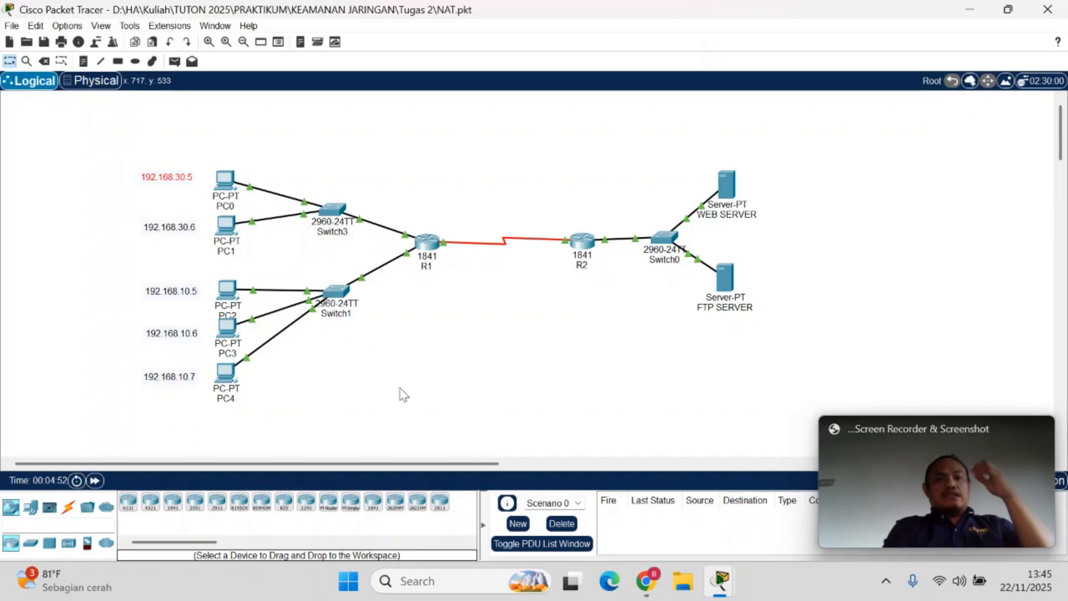
click(422, 429)
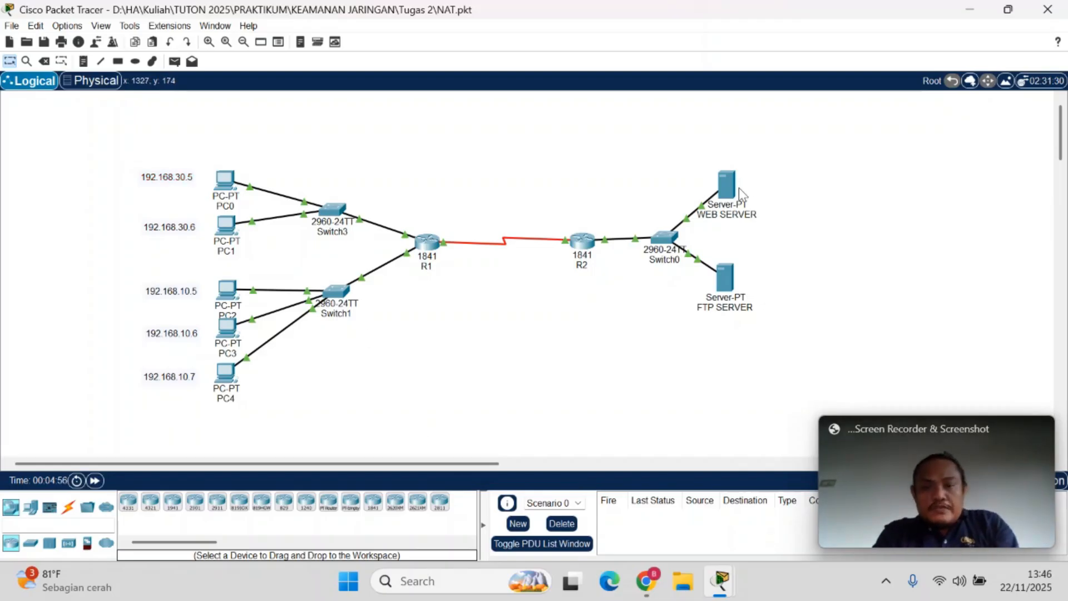
Place an address note beside the WEB SERVER set to 192.168.20.5 and label the FTP SERVER with 192.168.20.10
mouse_move(737, 190)
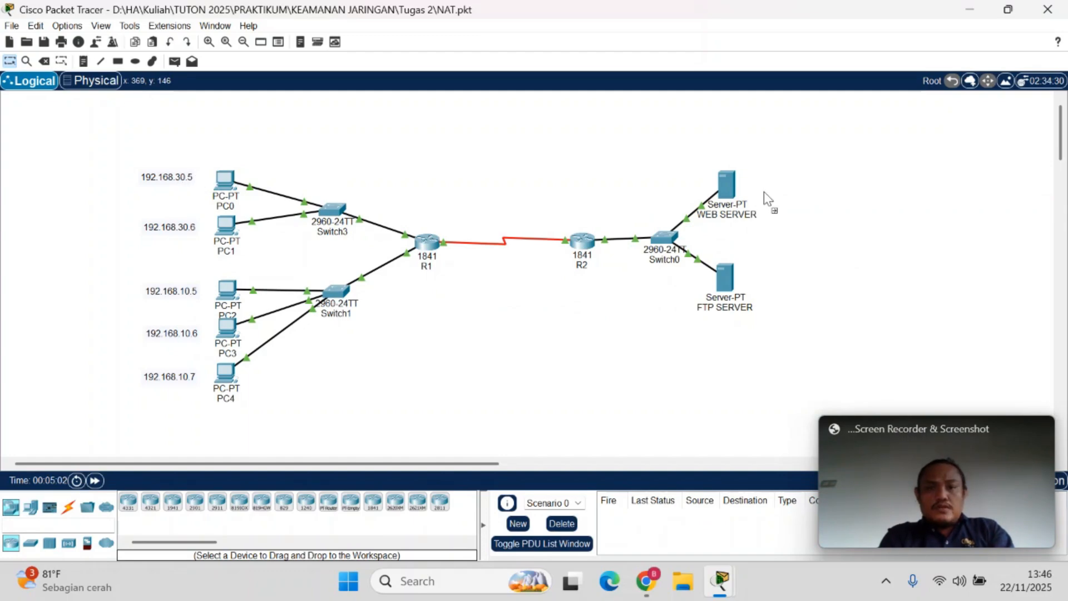
drag(763, 191, 802, 192)
click(802, 191)
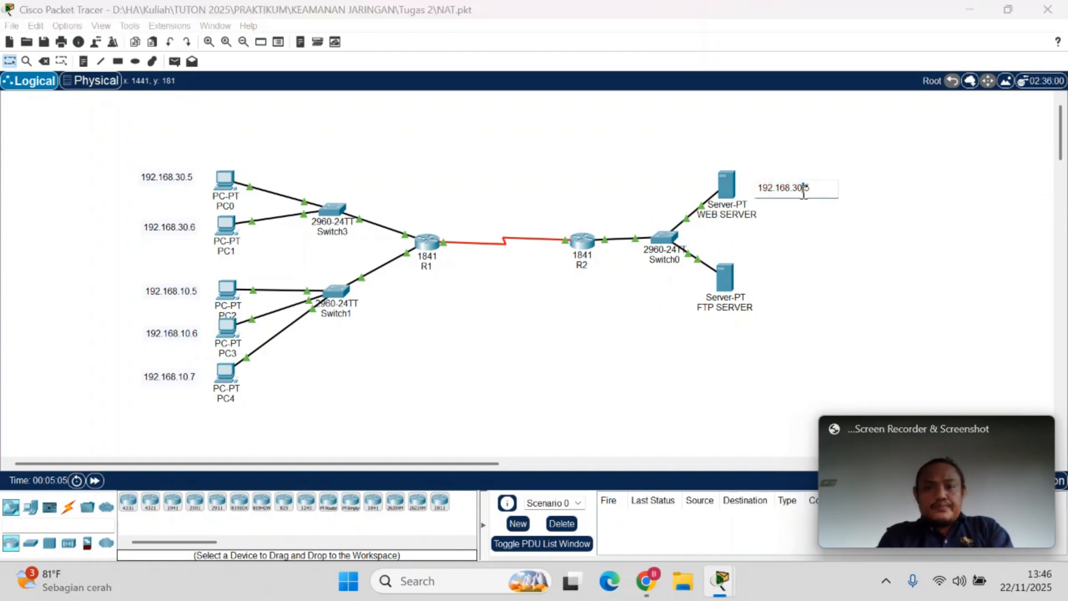
triple_click(804, 191)
click(805, 192)
key(BackSpace)
key(BackSpace)
text(20)
click(719, 300)
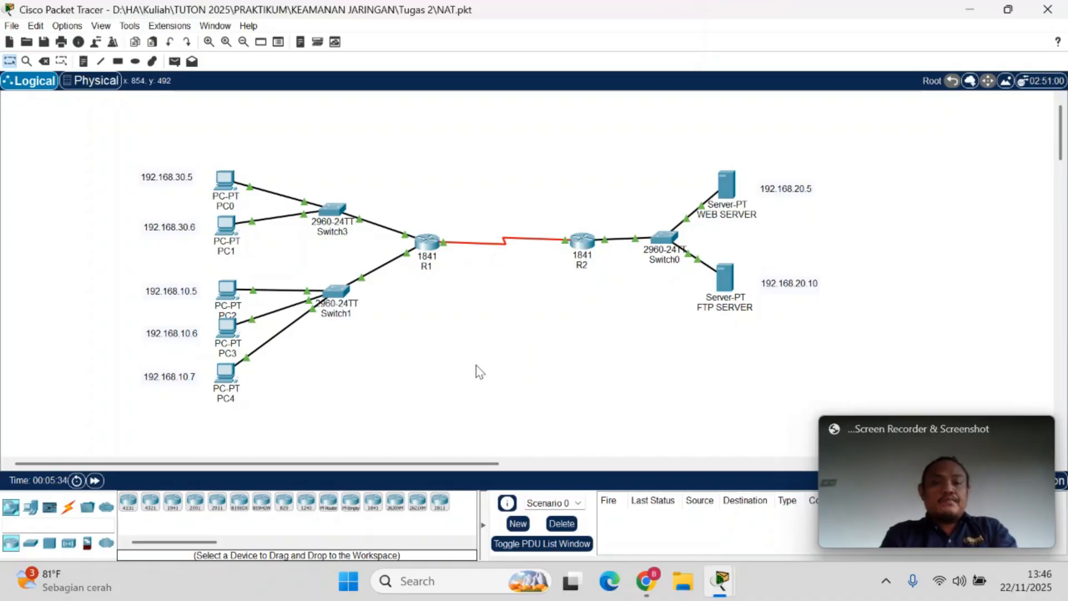
Load the WEB SERVER page at 192.168.20.5 in PC0's Web Browser, moving the PC0 window to uncover the server's address note
click(225, 185)
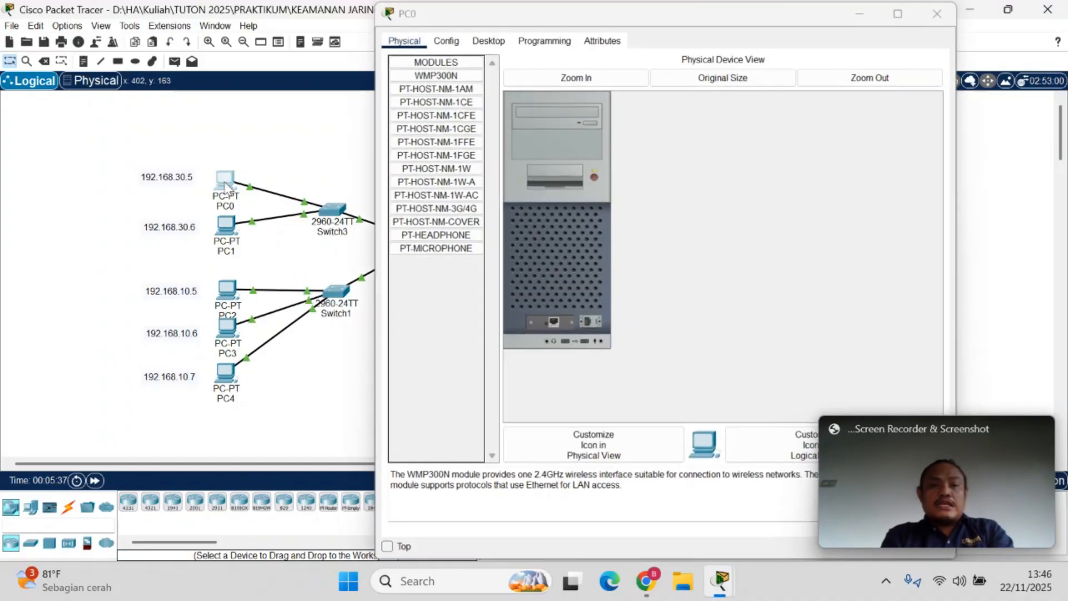
click(951, 14)
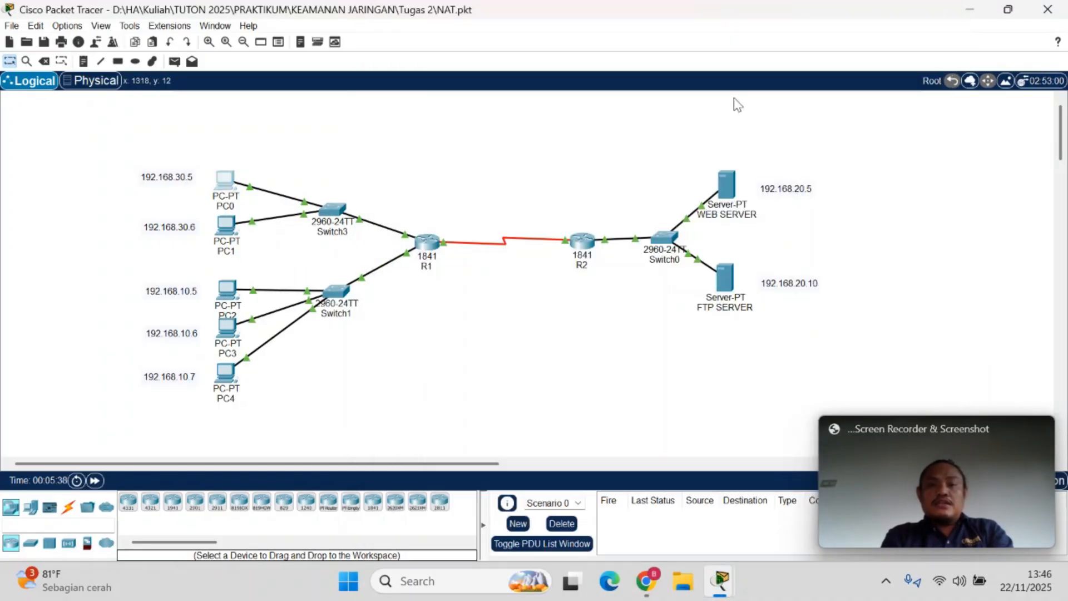
click(721, 589)
click(488, 39)
click(887, 95)
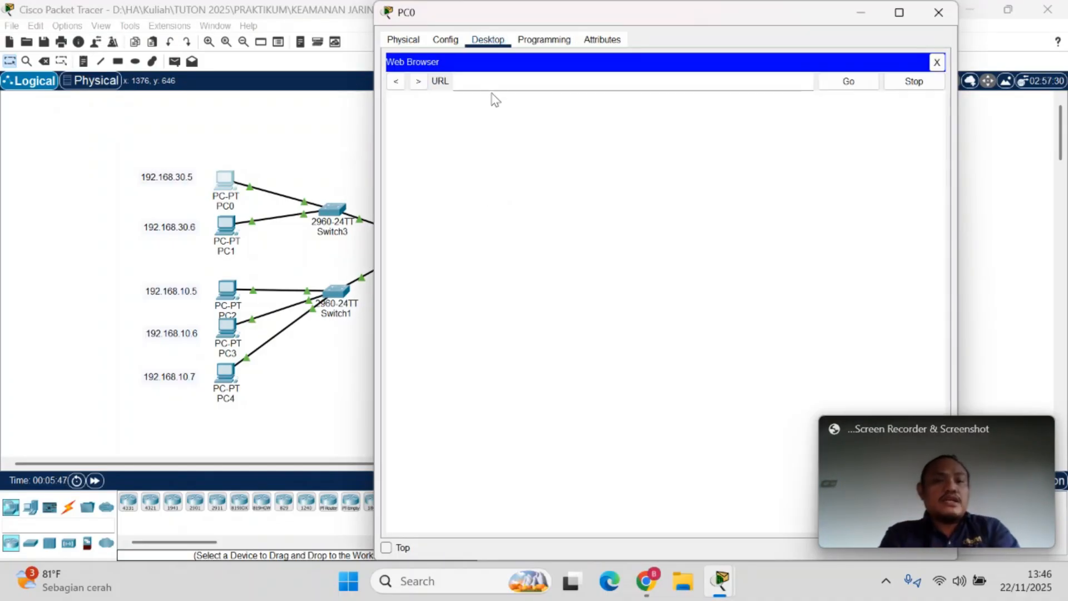
click(489, 82)
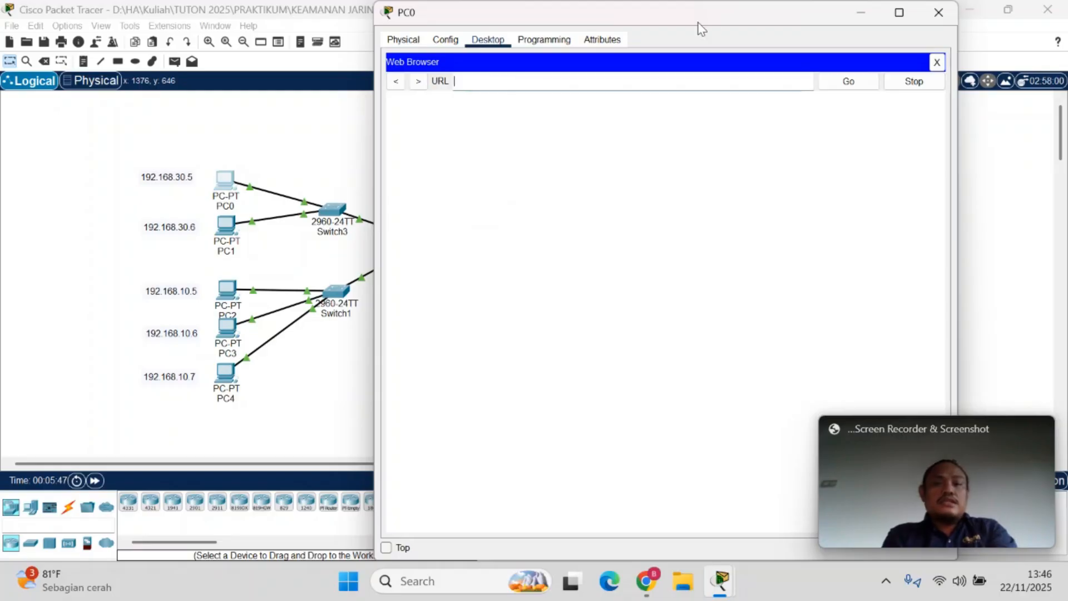
drag(748, 10, 689, 249)
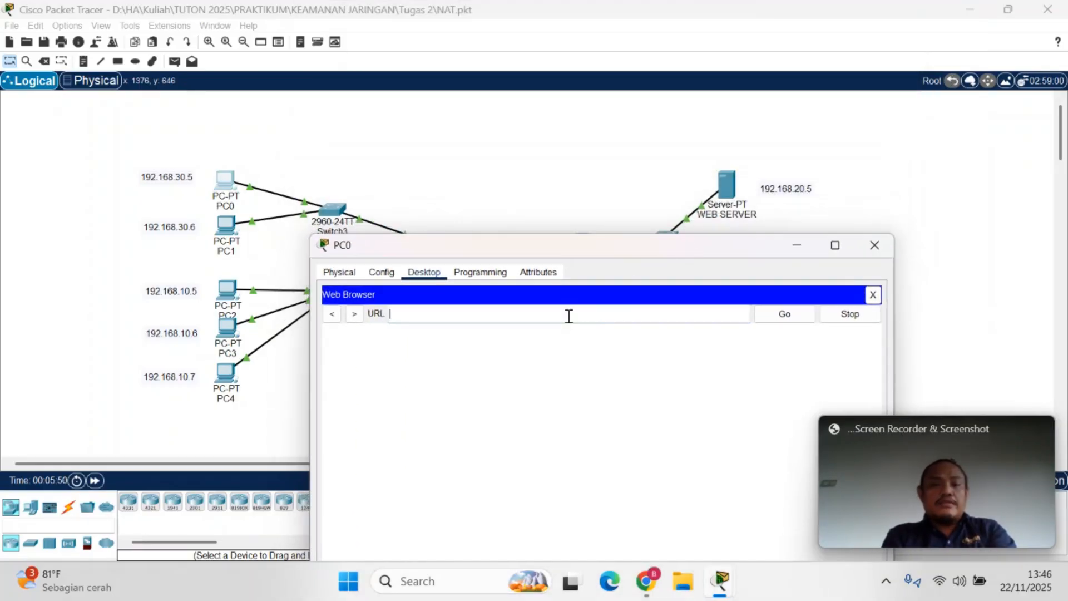
text(192.1)
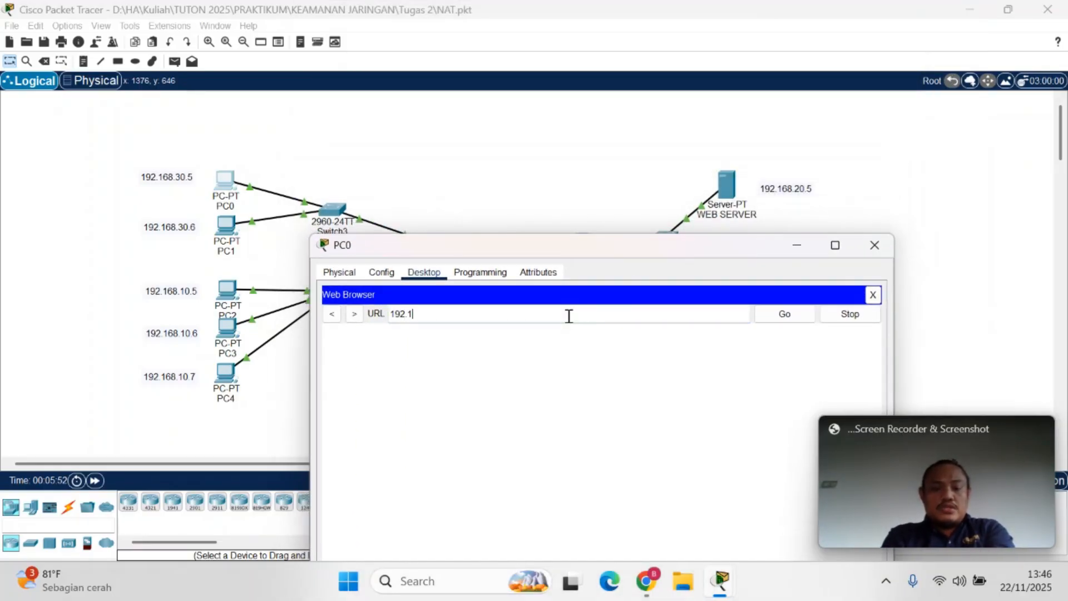
text(68.20.5)
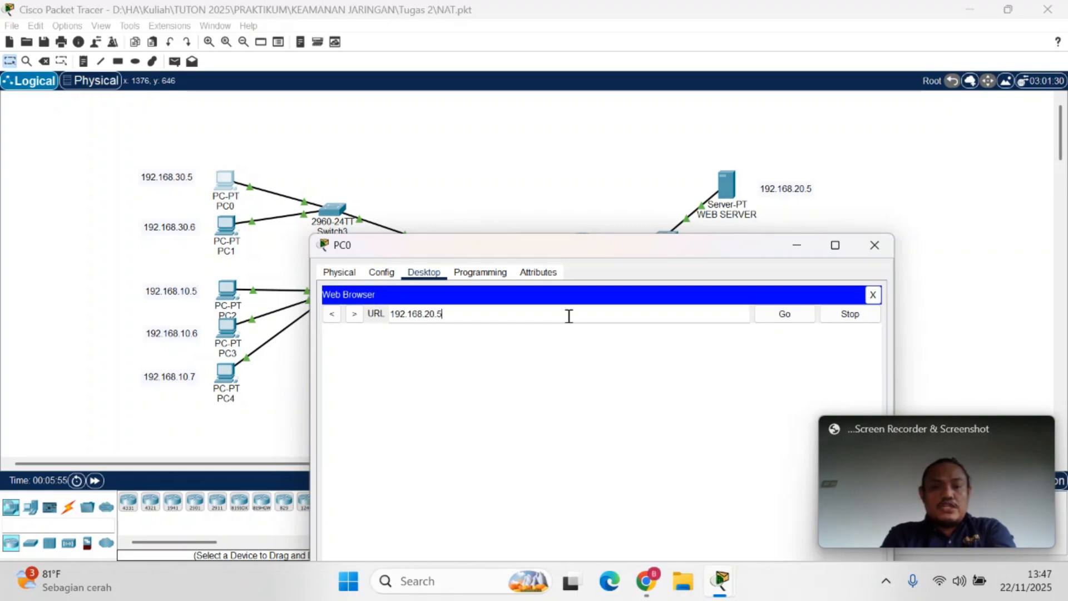
key(Return)
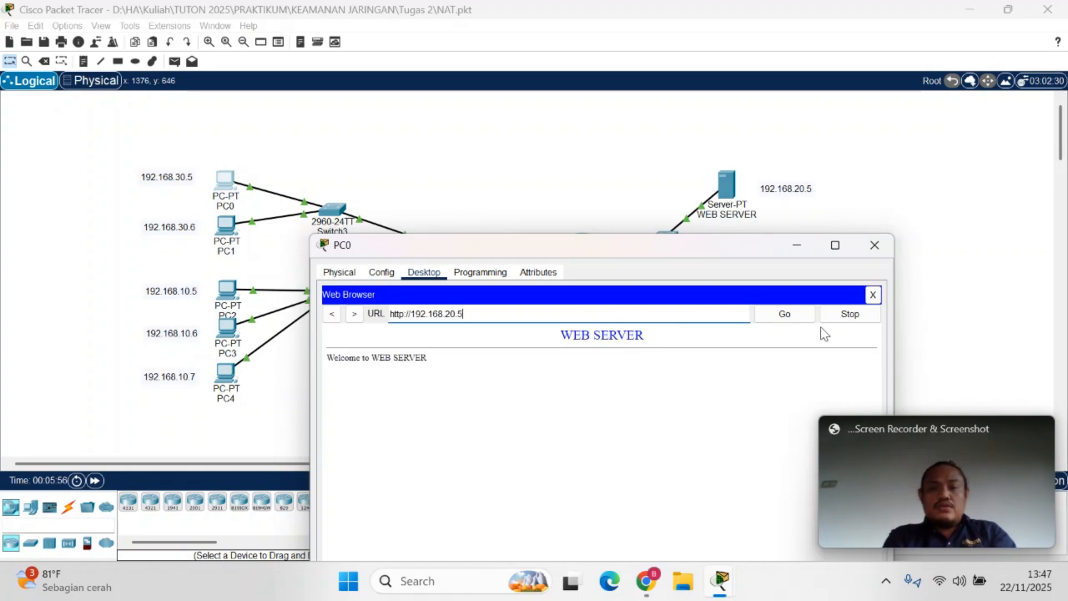
drag(565, 338, 668, 341)
click(786, 314)
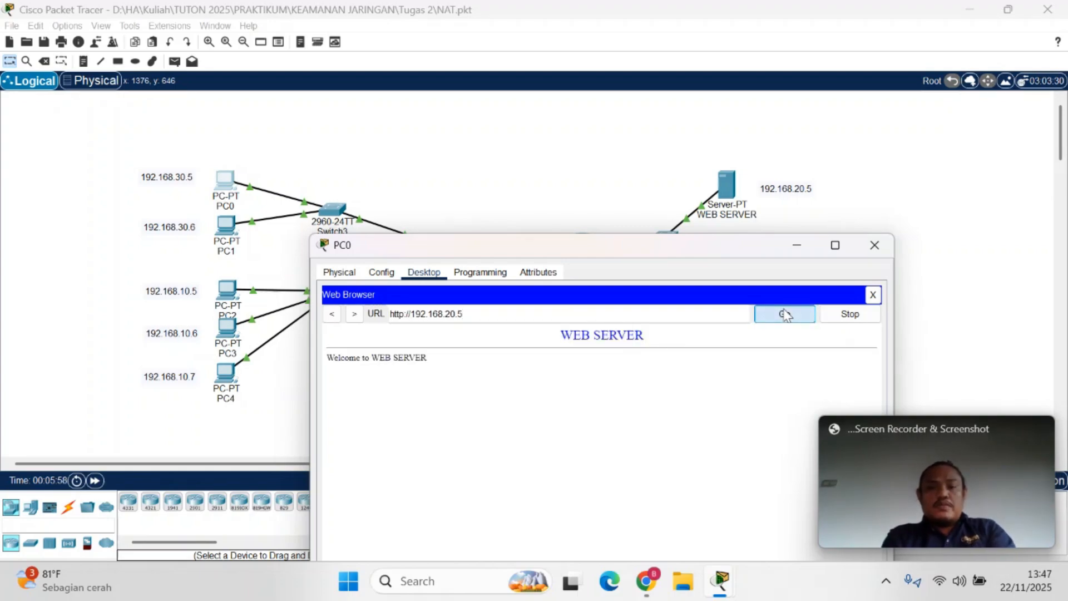
Run netstat in the WEB SERVER's Command Prompt to list its active connections
click(720, 581)
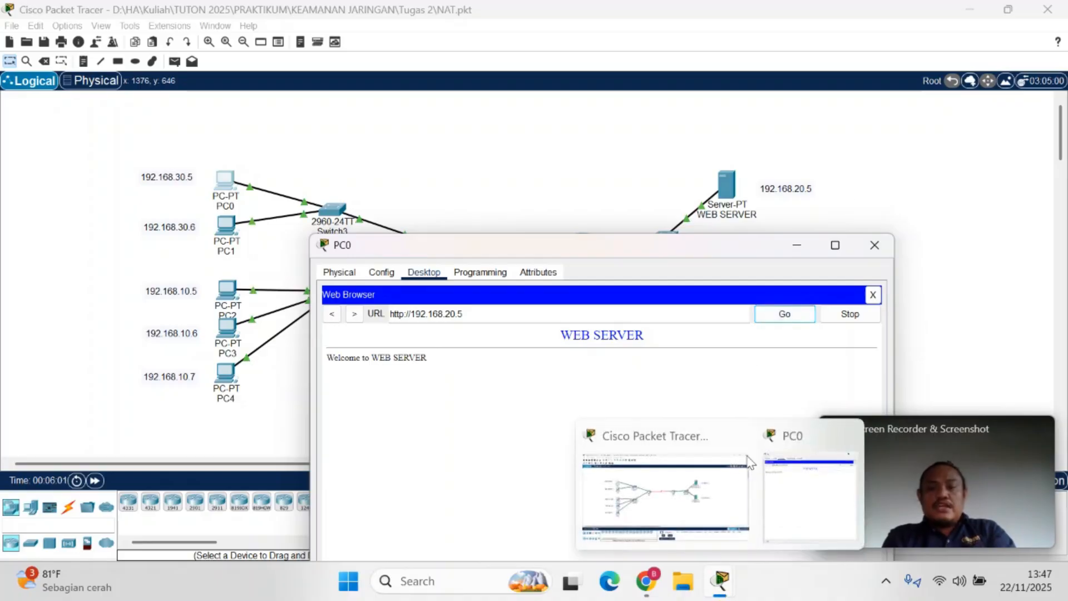
click(665, 534)
click(726, 185)
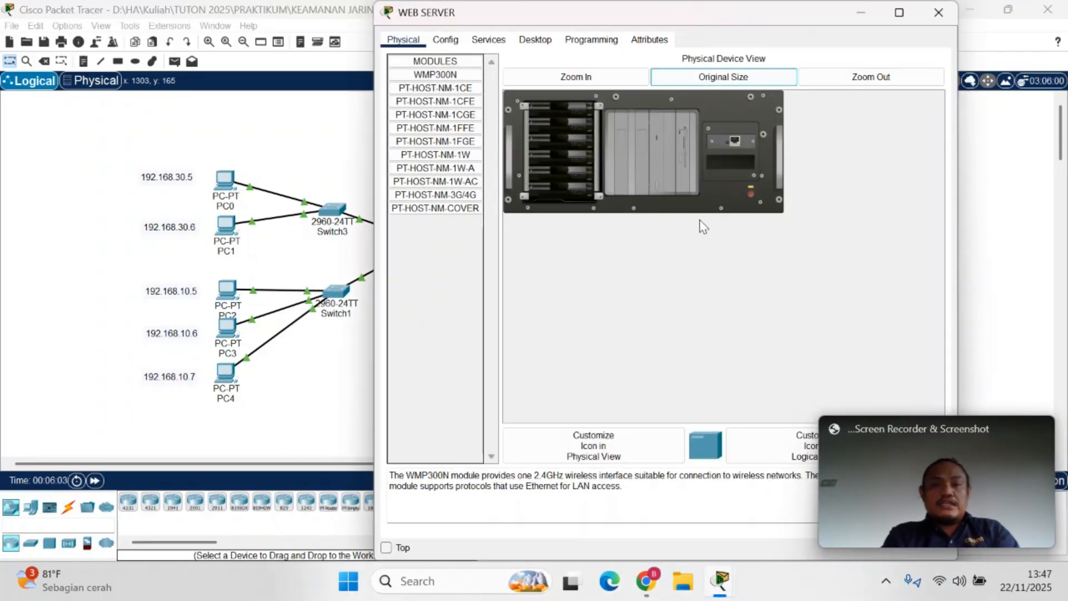
click(536, 40)
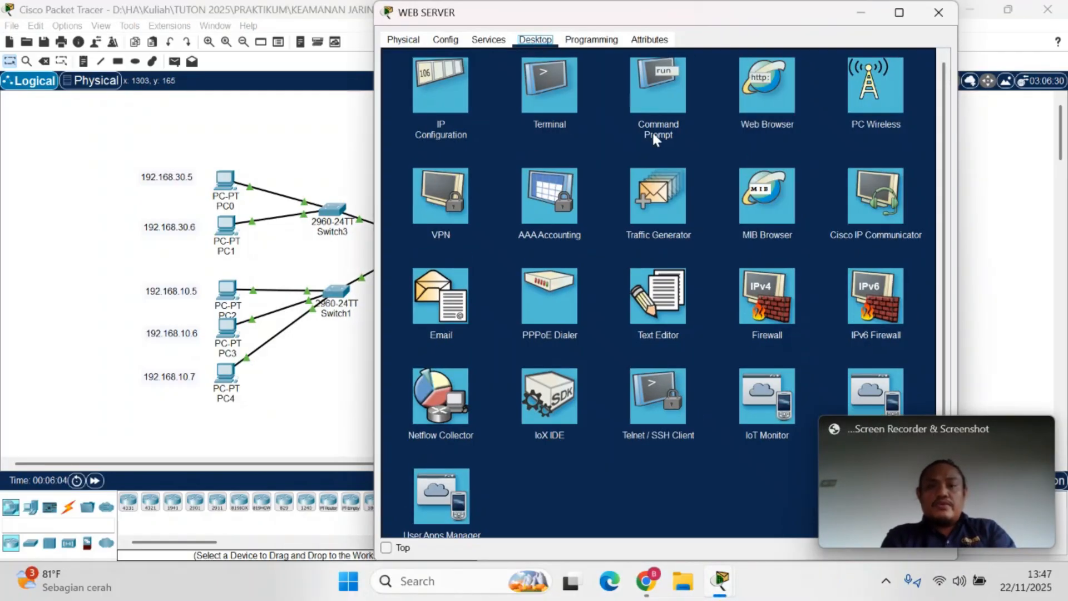
click(649, 75)
text(netstat)
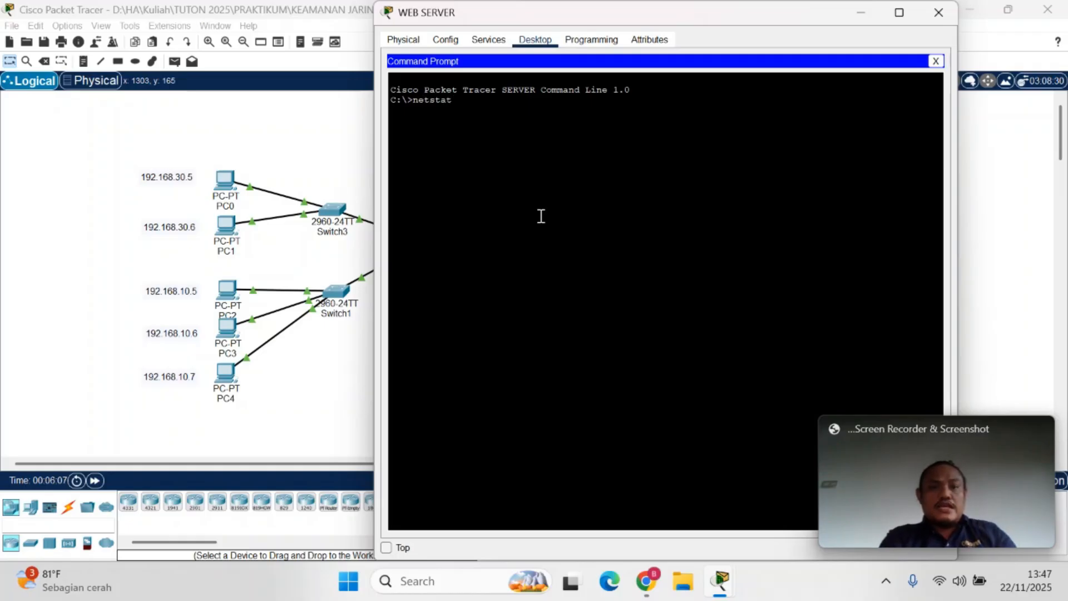
key(Return)
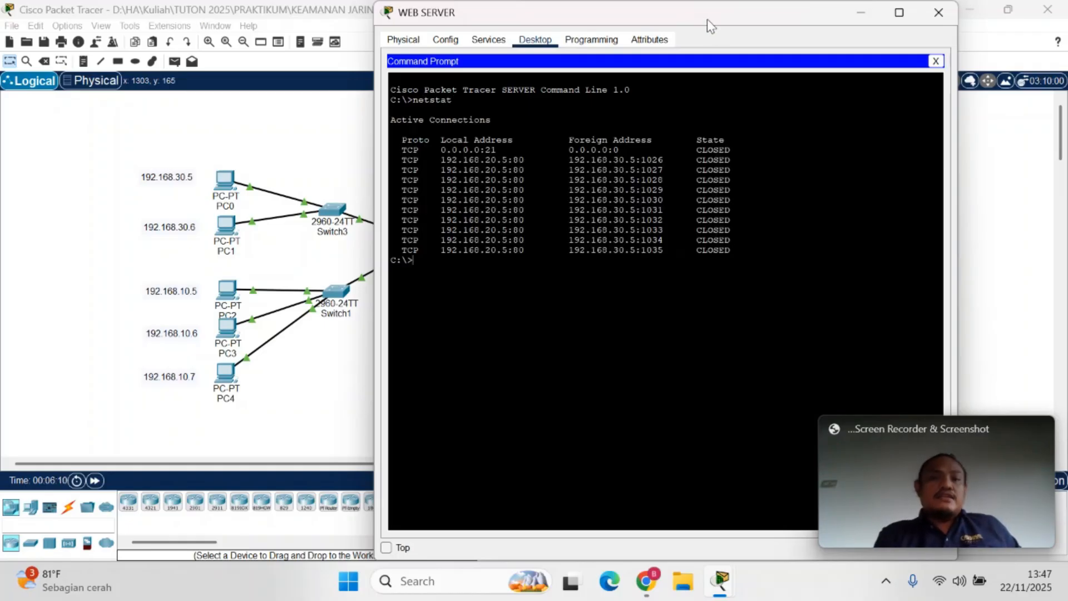
Examine the foreign addresses in the WEB SERVER's netstat list and compare them with PC0's configured IP address
drag(708, 22, 633, 289)
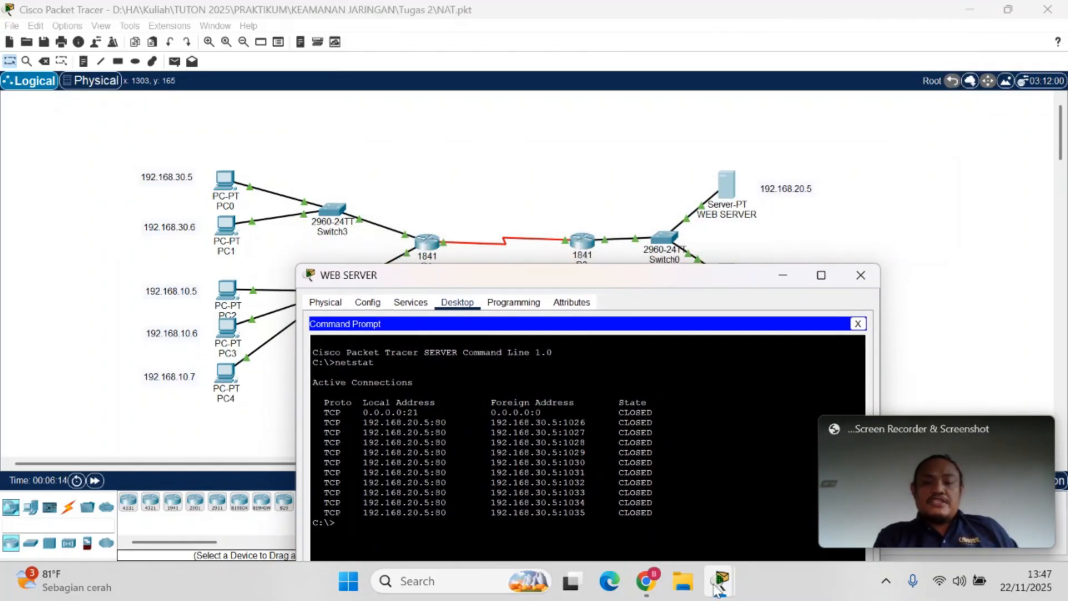
mouse_move(720, 580)
mouse_move(739, 512)
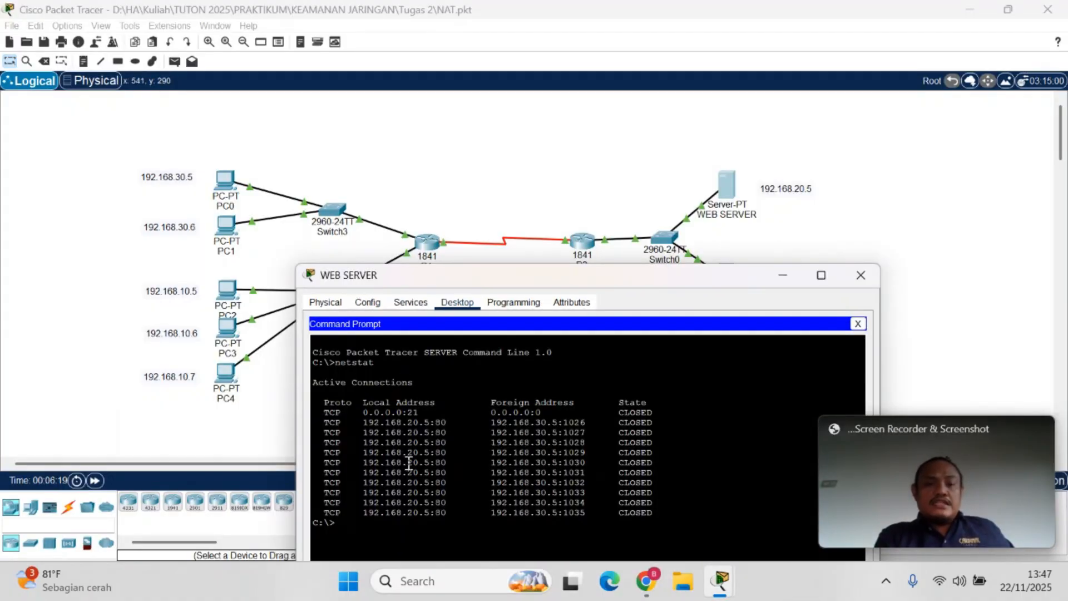
click(232, 196)
mouse_move(232, 192)
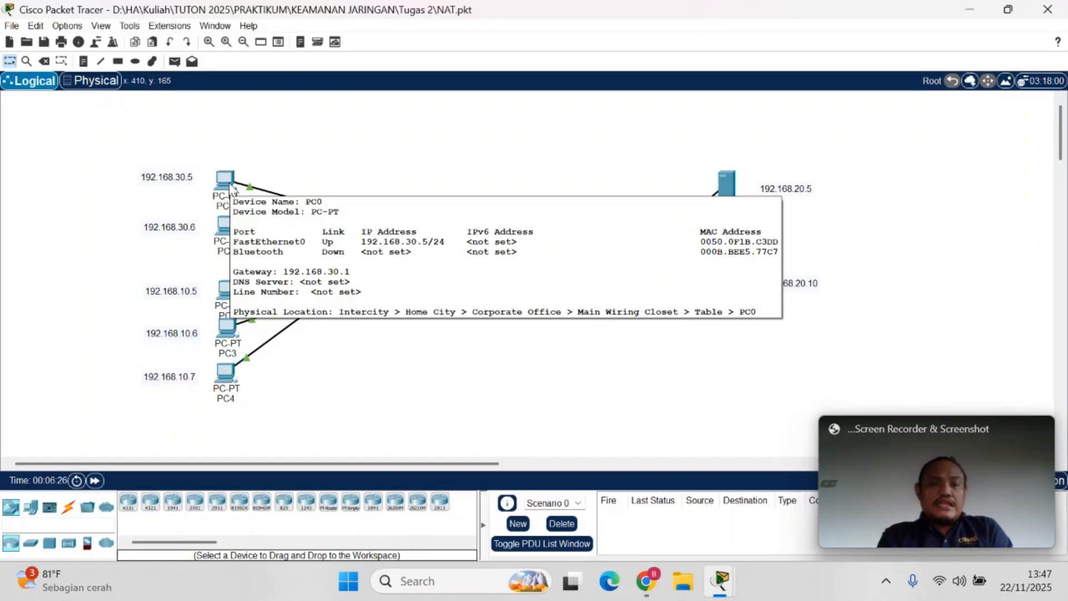
click(720, 581)
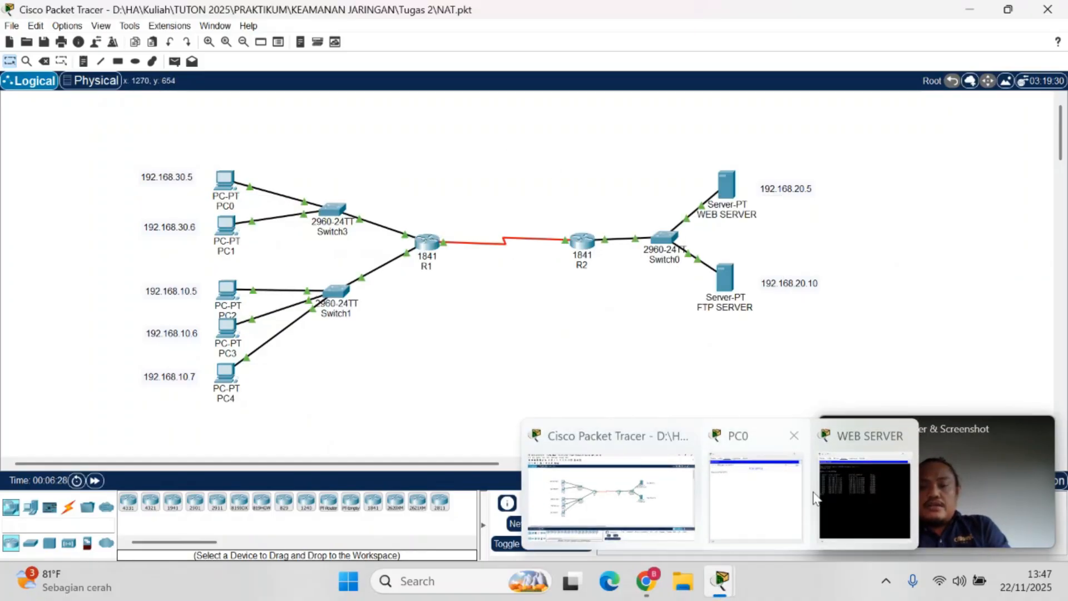
click(857, 492)
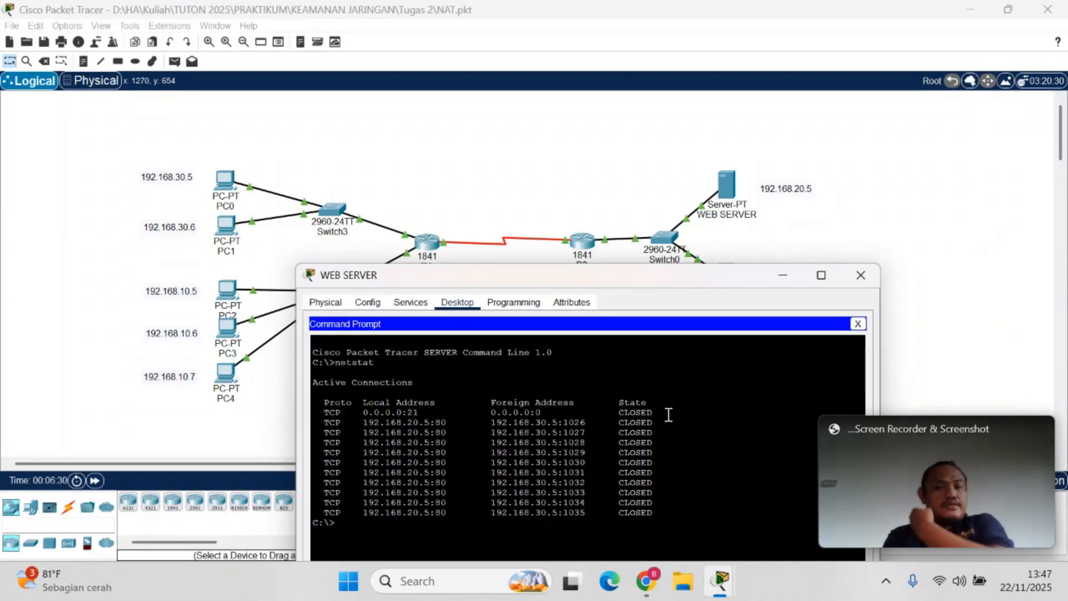
drag(663, 275, 654, 284)
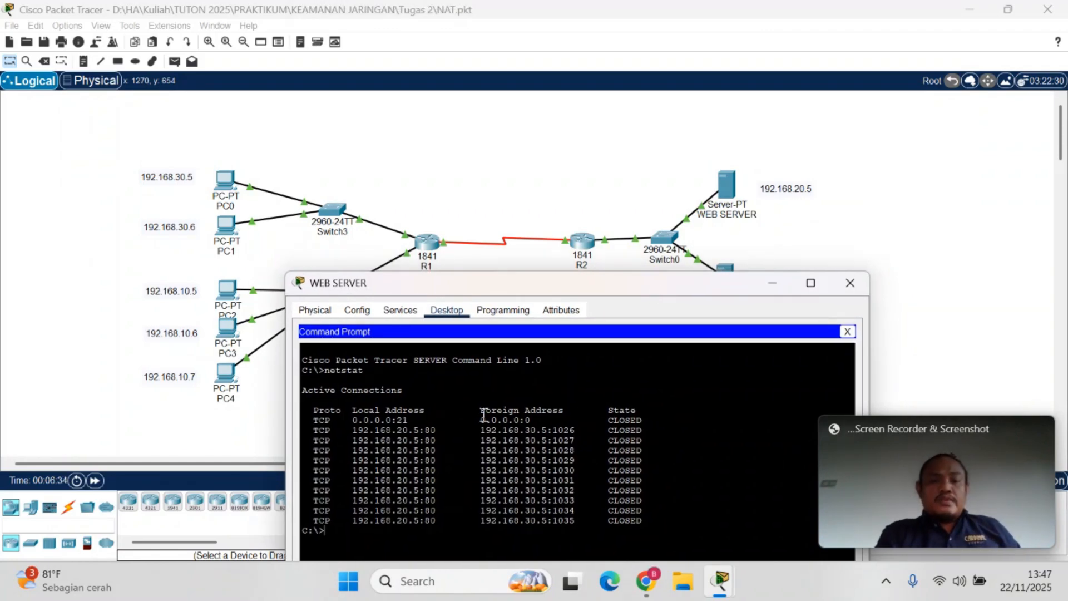
drag(483, 414, 480, 484)
click(481, 484)
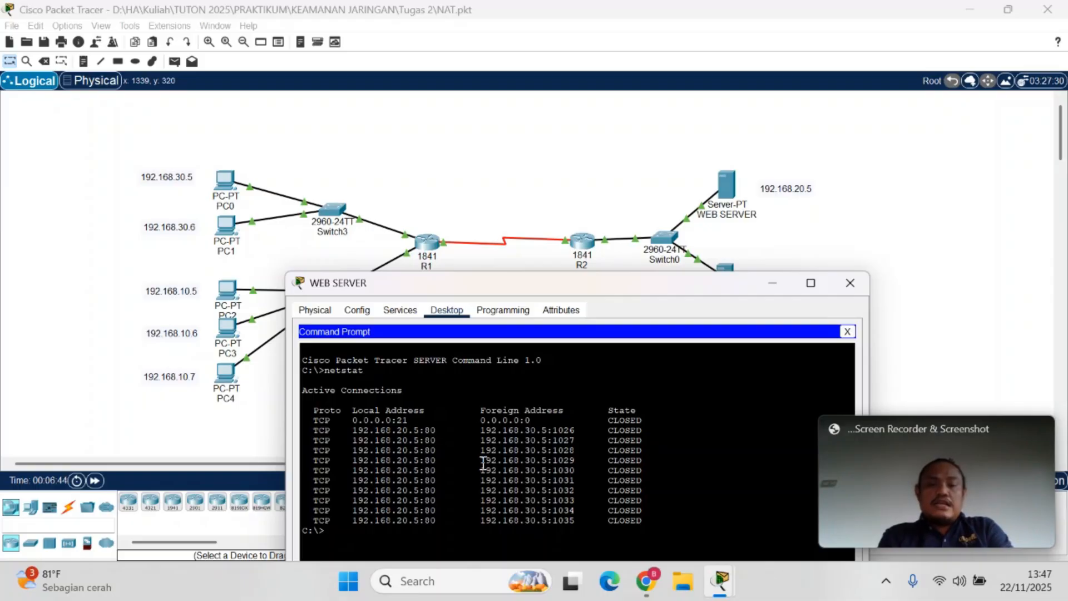
drag(482, 460, 558, 507)
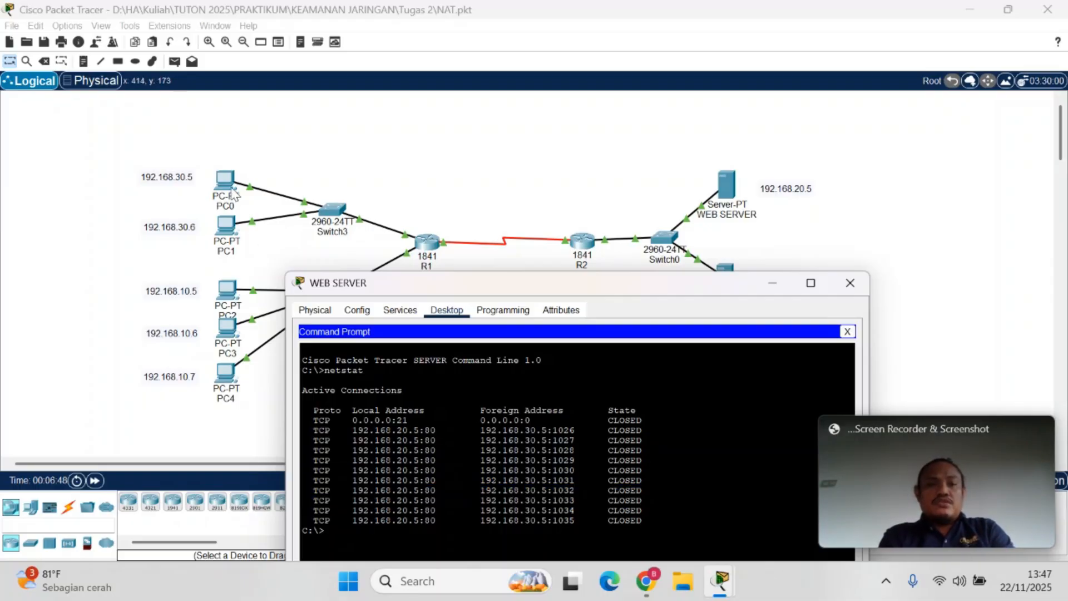
Spread out PC0, PC3 and PC4 vertically in the topology and realign the PC0 and PC4 address notes beside their PCs
drag(234, 195, 230, 166)
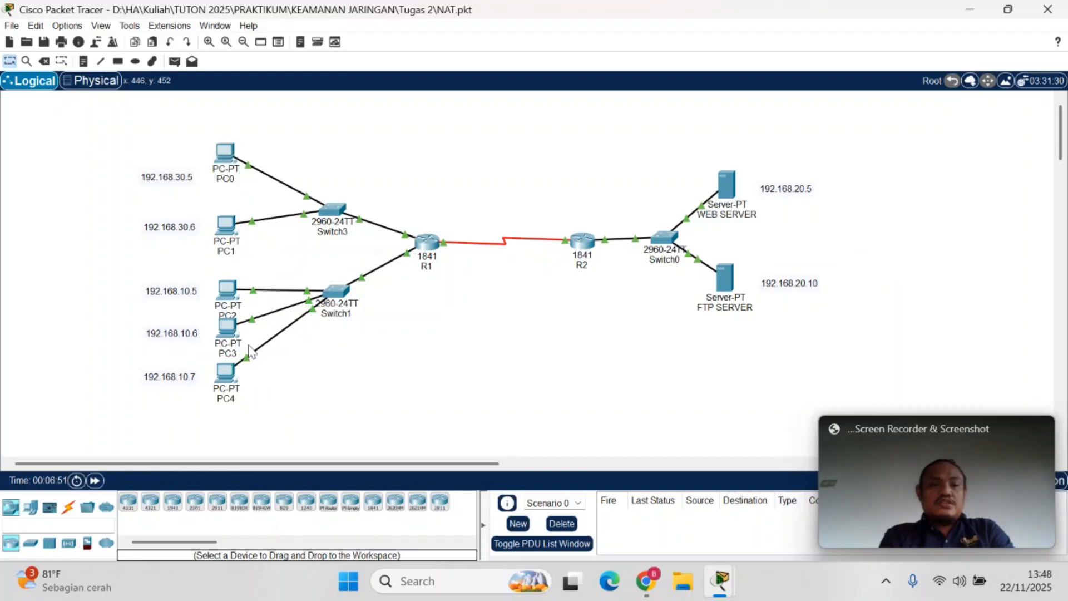
drag(231, 376, 233, 417)
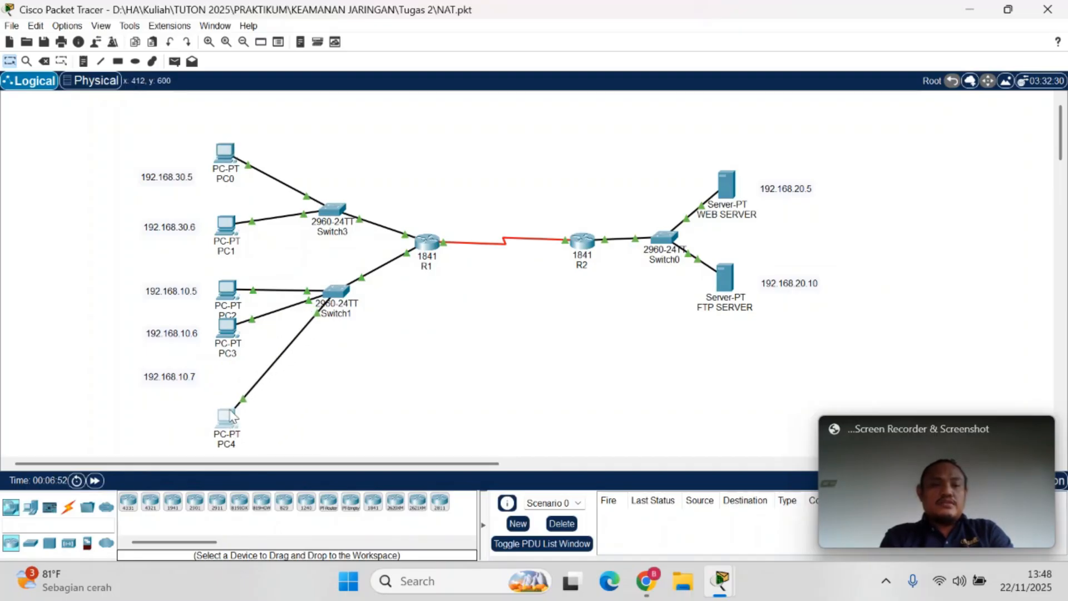
drag(227, 327, 228, 353)
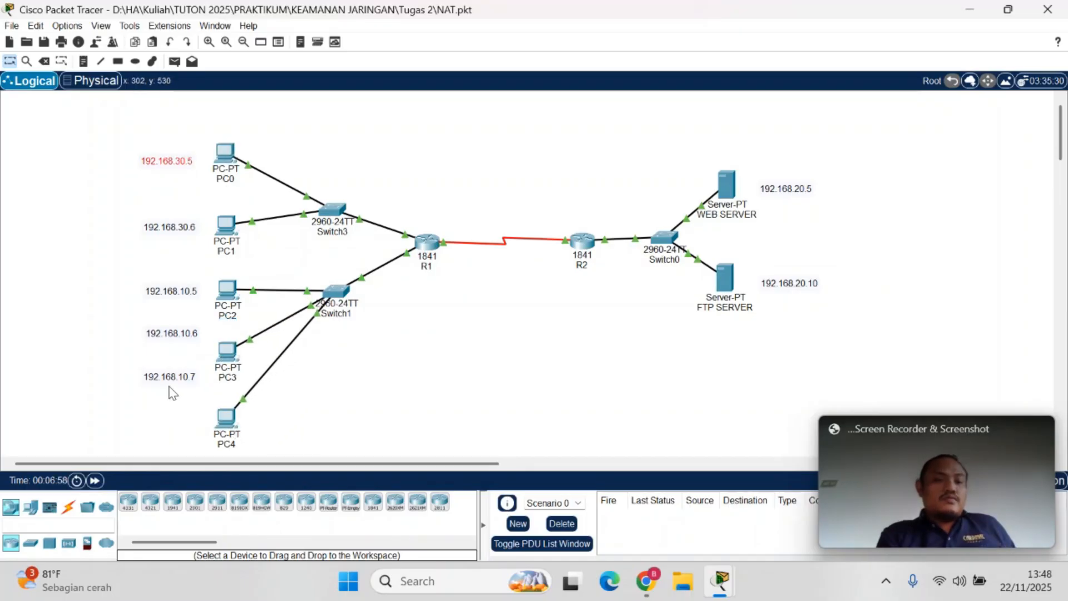
drag(168, 386, 173, 438)
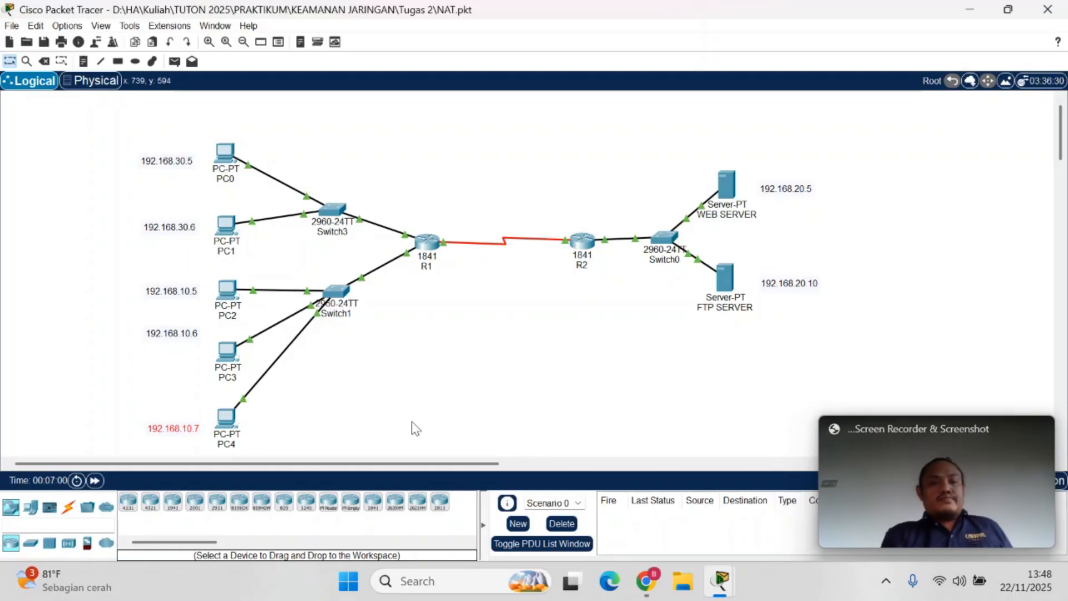
click(412, 423)
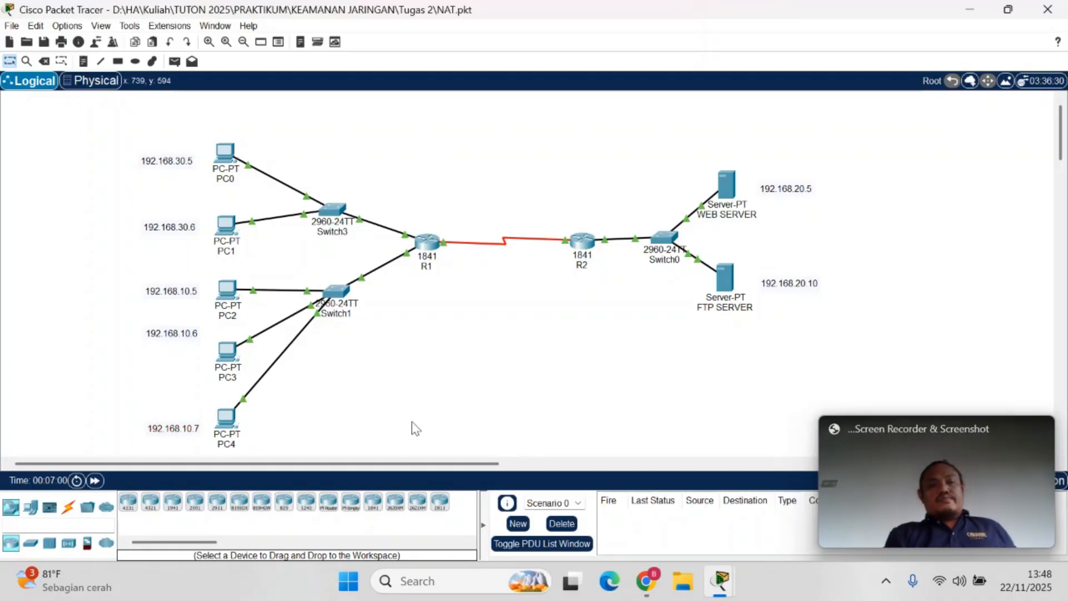
Load the WEB SERVER page at 192.168.20.5 in PC4's Web Browser
double_click(226, 418)
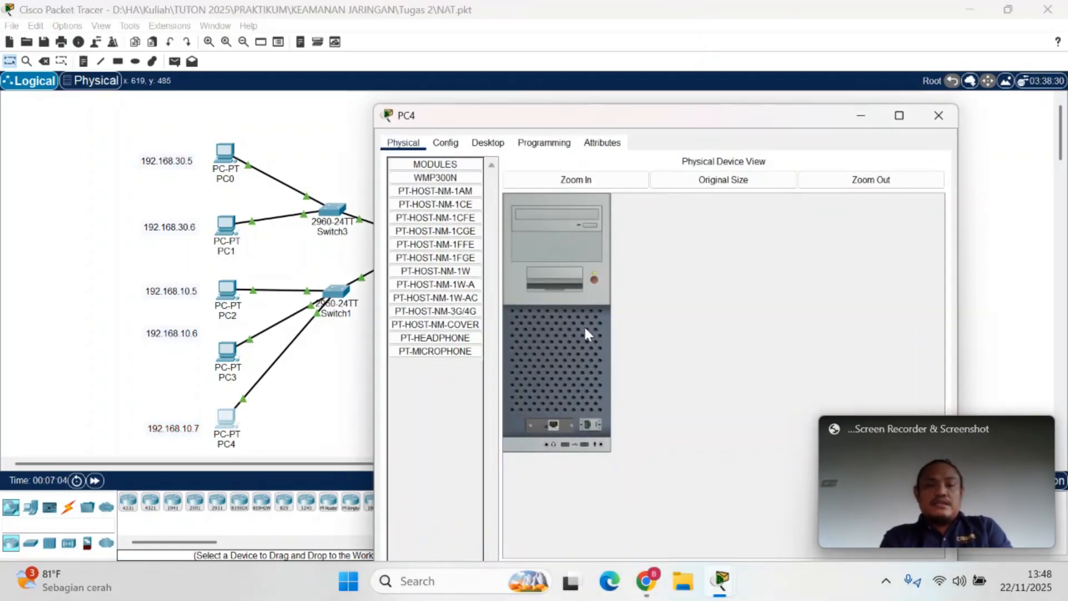
click(485, 144)
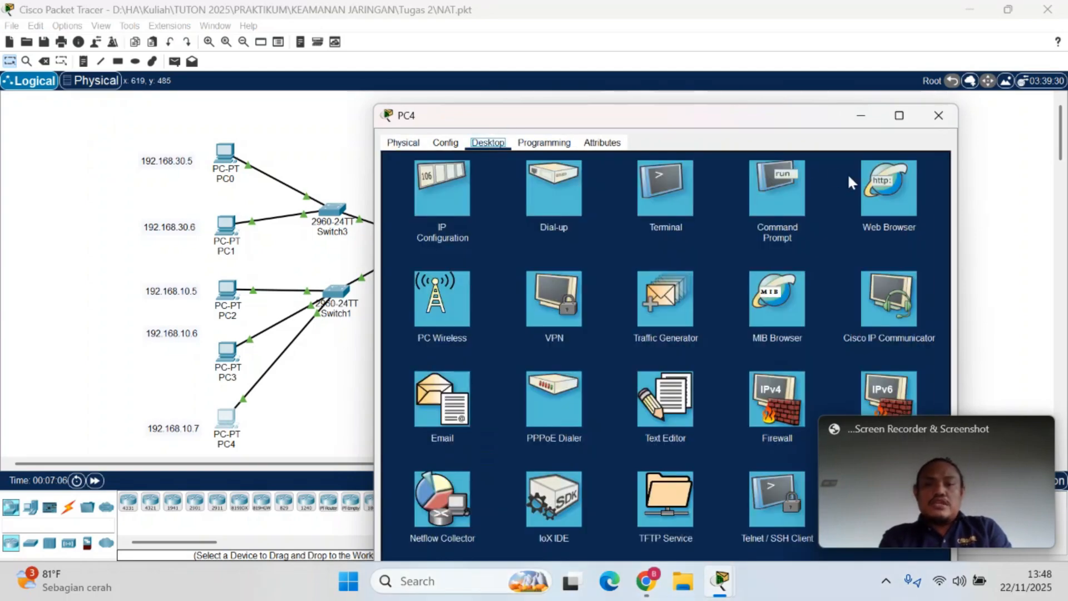
click(883, 197)
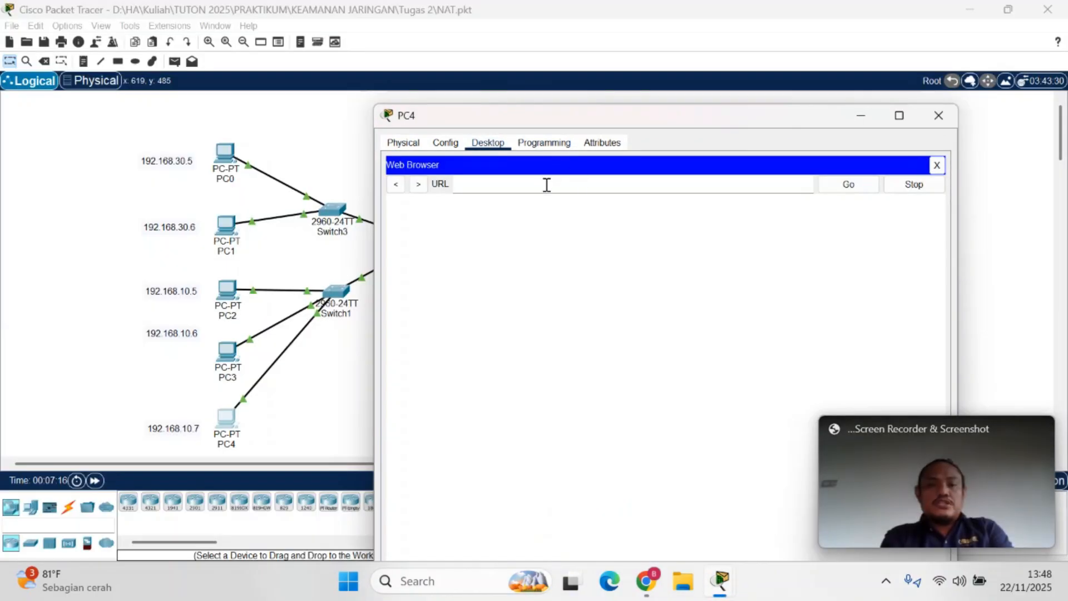
text(192)
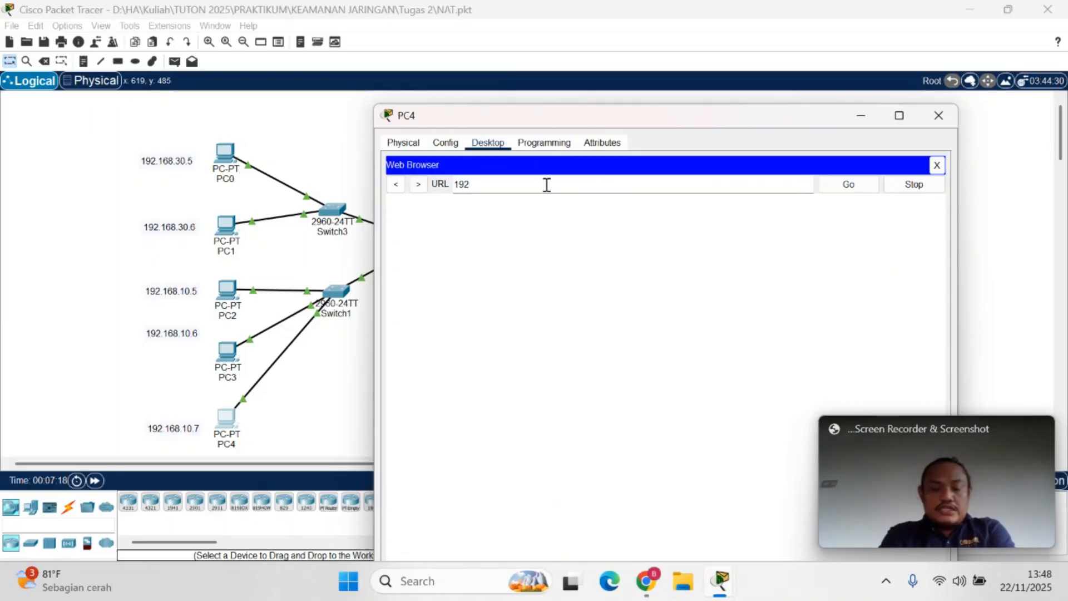
text(.168.20.5)
key(Return)
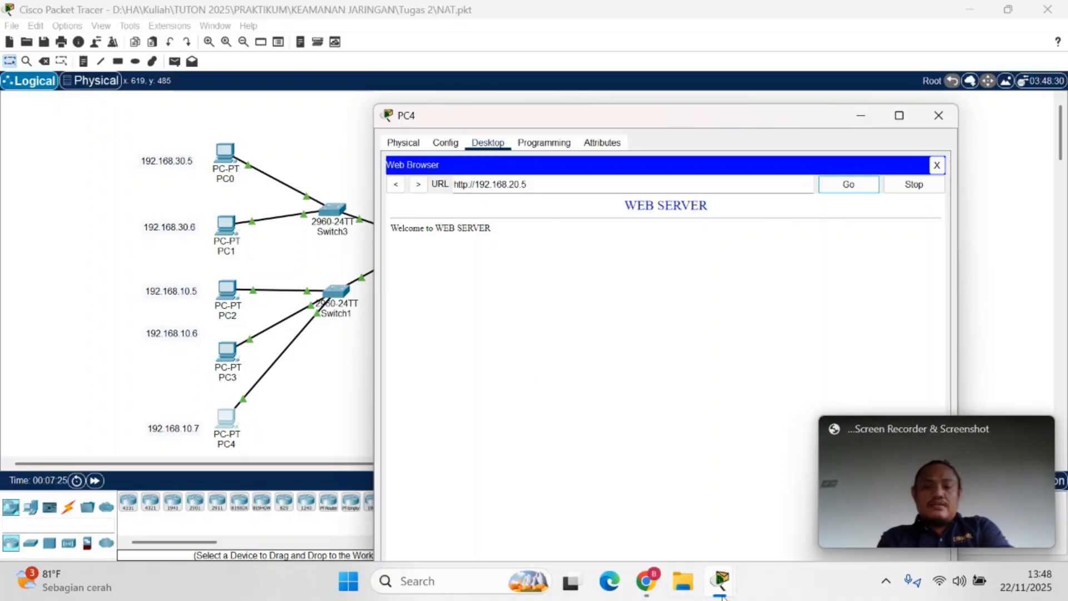
Rerun netstat in the WEB SERVER's Command Prompt and compare the listed foreign addresses with PC4's address note
mouse_move(722, 597)
click(786, 498)
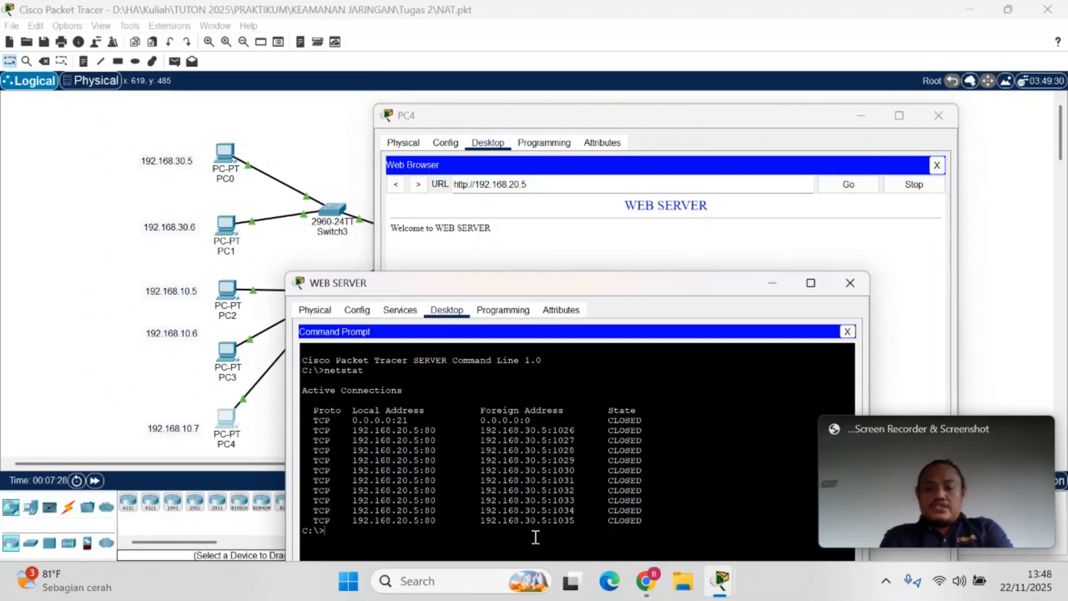
key(Up)
key(Return)
drag(684, 282, 765, 91)
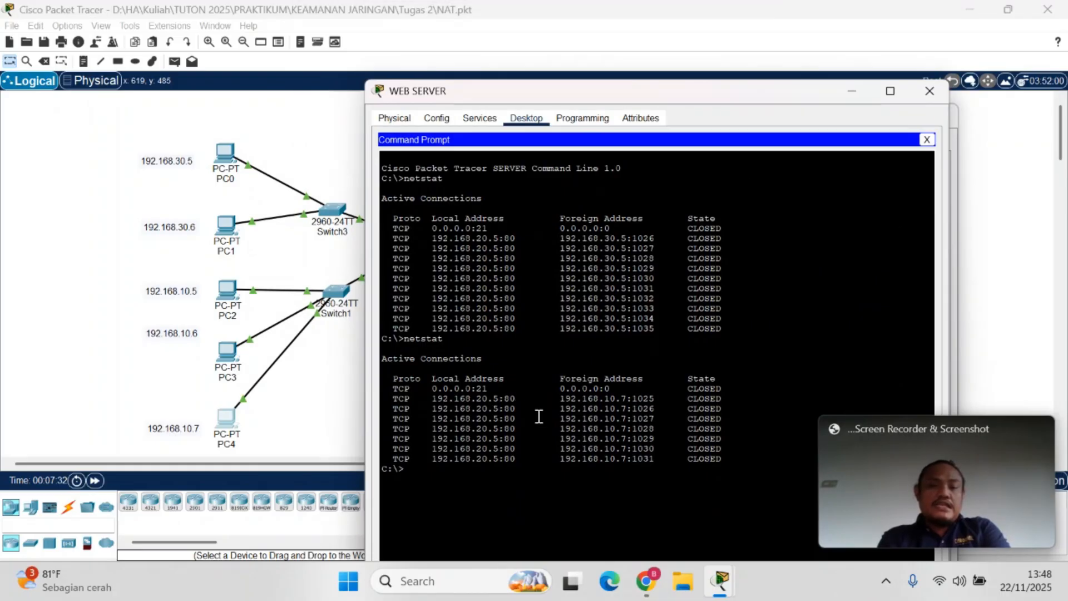
drag(554, 428, 668, 459)
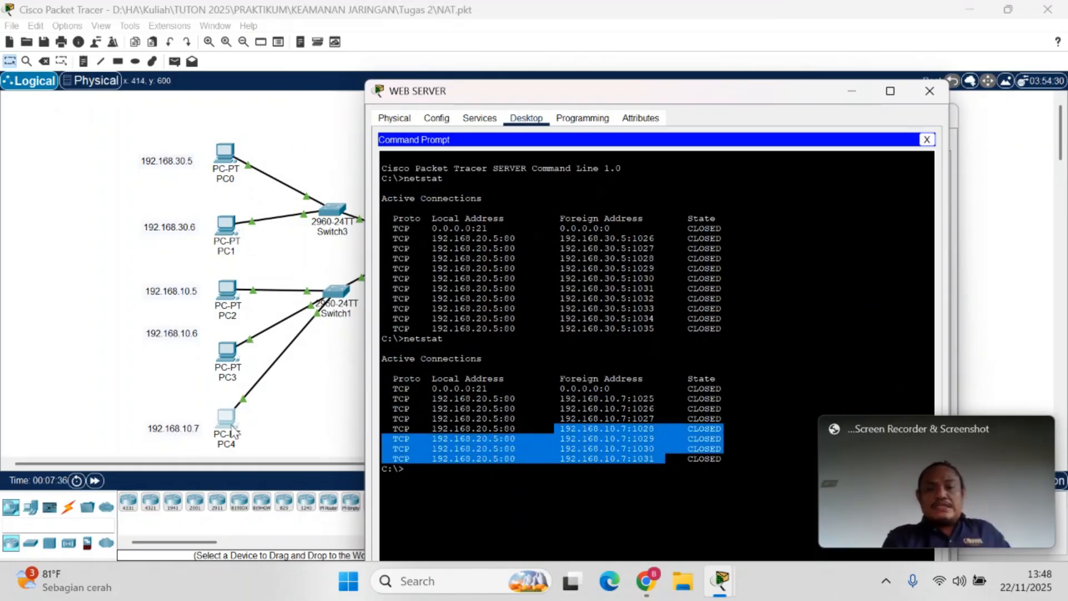
drag(703, 92, 631, 145)
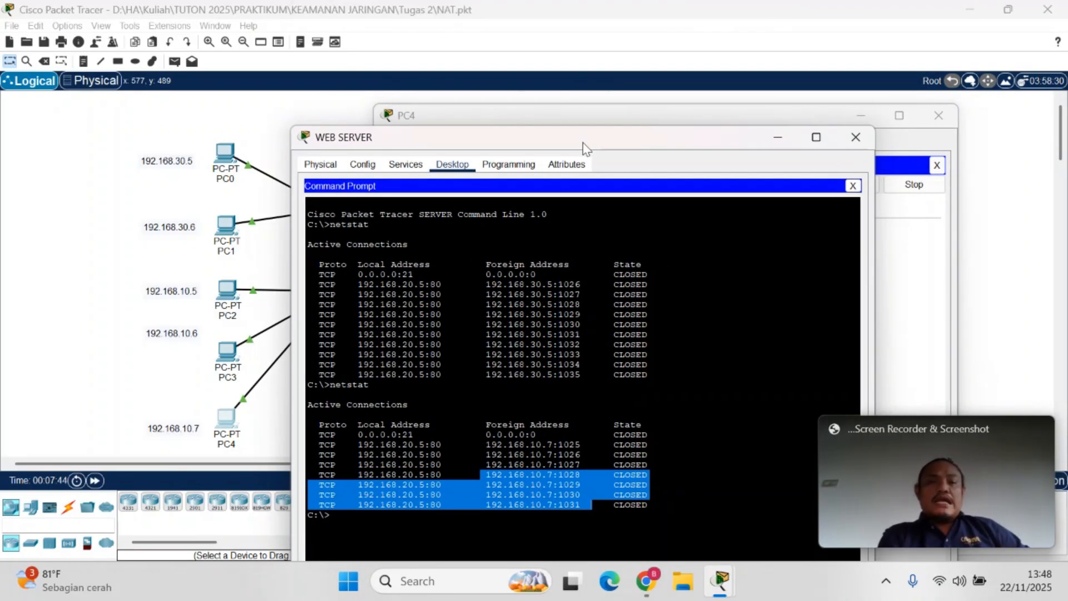
drag(585, 149, 588, 178)
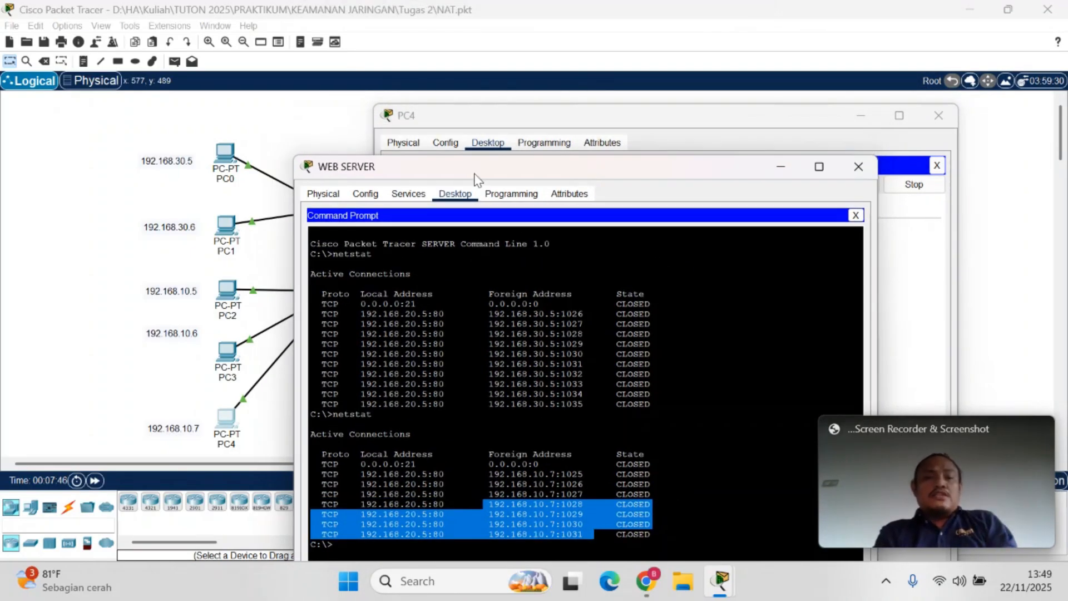
Close PC4's Web Browser and start an FTP connection to 192.168.20.10 from PC4's Command Prompt
click(711, 132)
click(938, 166)
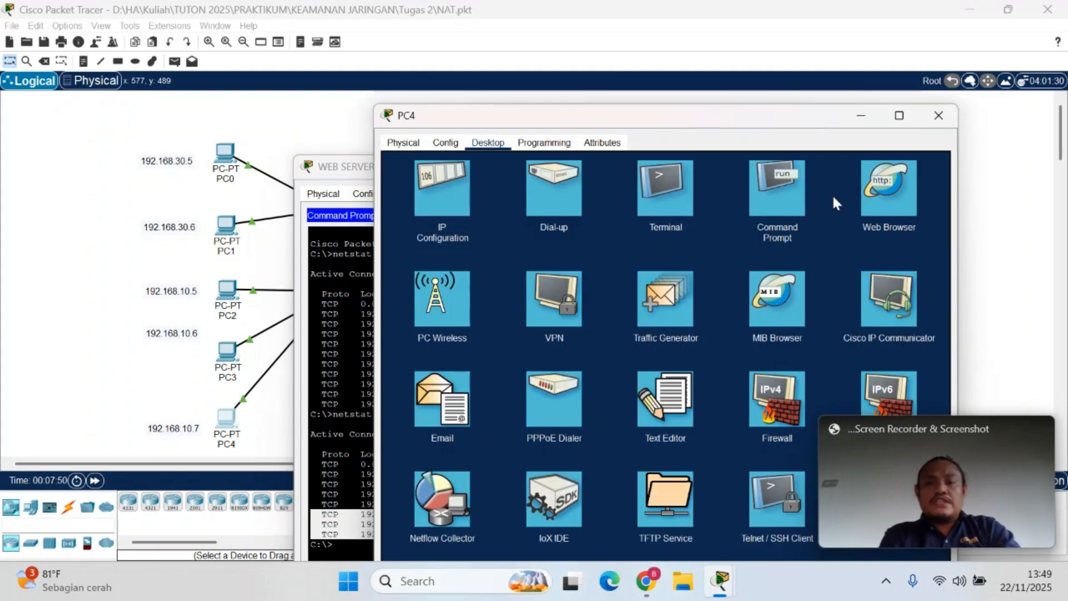
click(779, 199)
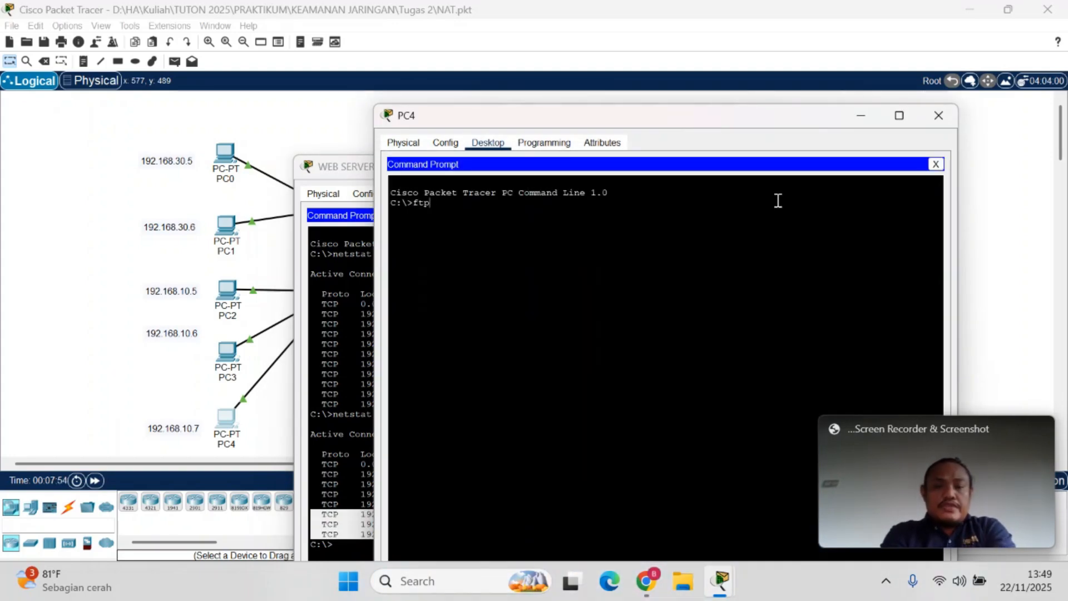
text(ftp 192)
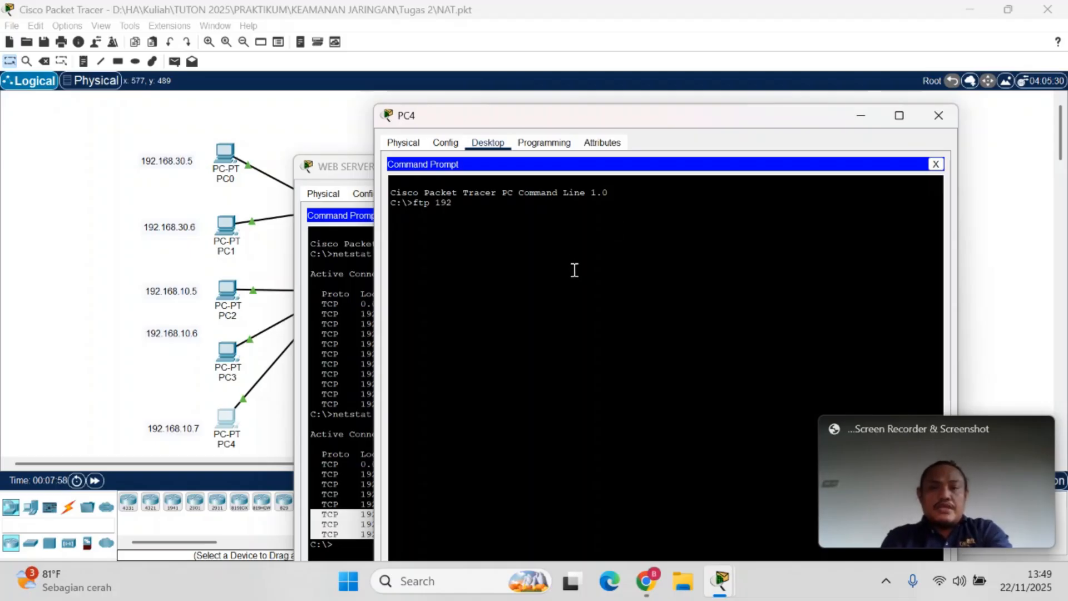
drag(739, 124, 470, 223)
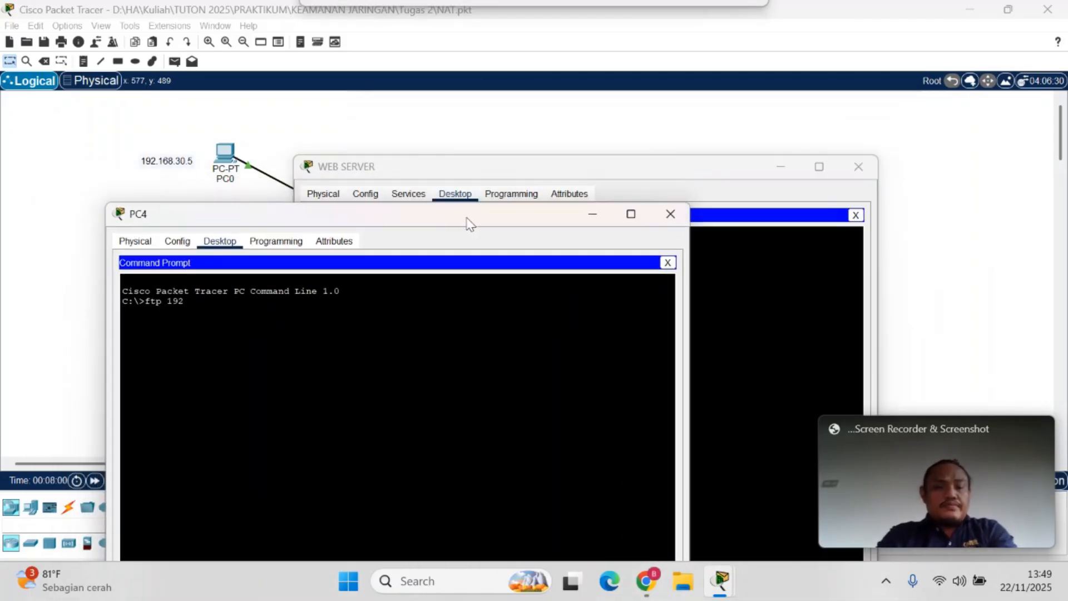
text(.168.)
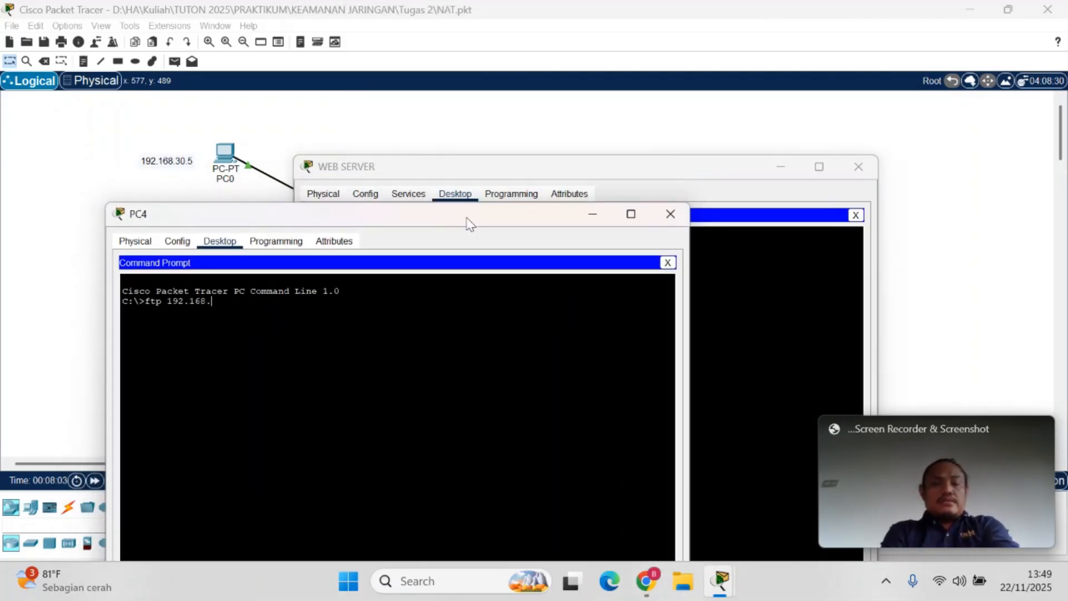
text(20.1)
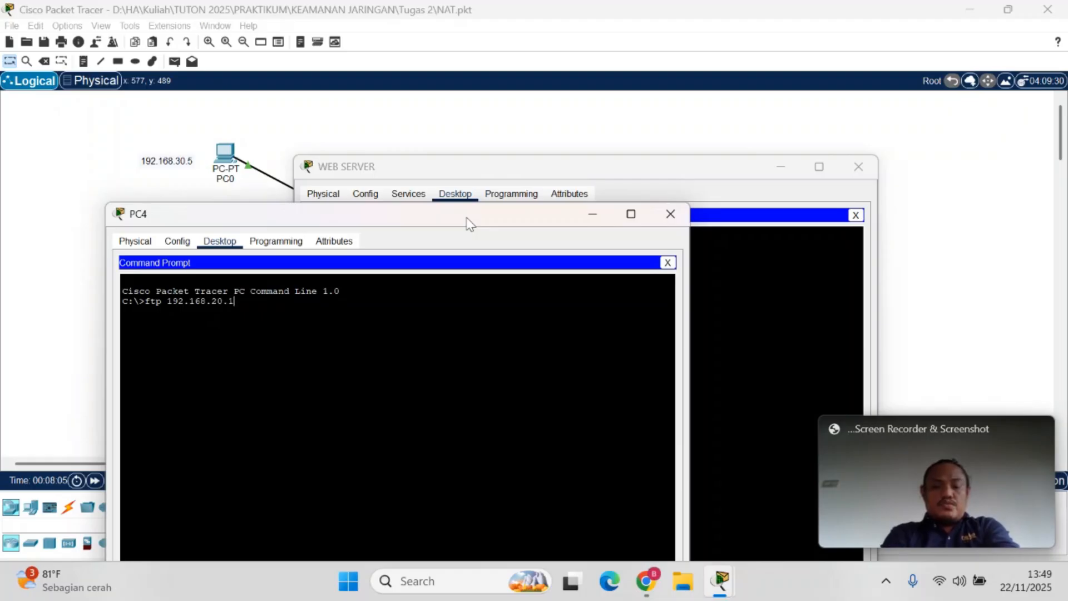
text(0)
key(Return)
drag(174, 342, 119, 313)
Run netstat in the FTP SERVER's Command Prompt and check the foreign address of the connection on port 21
click(729, 316)
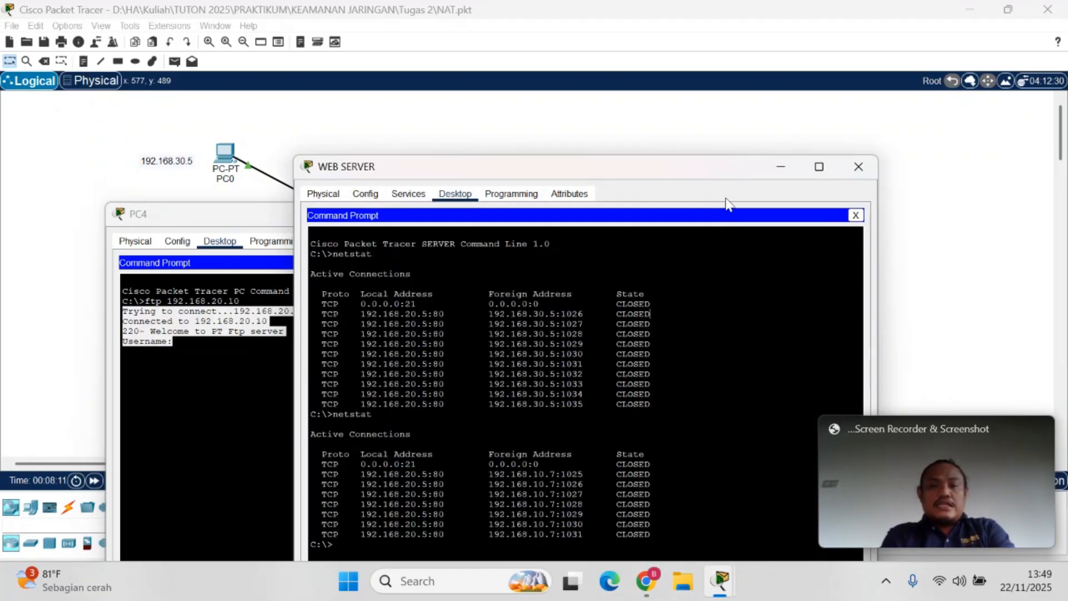
click(858, 167)
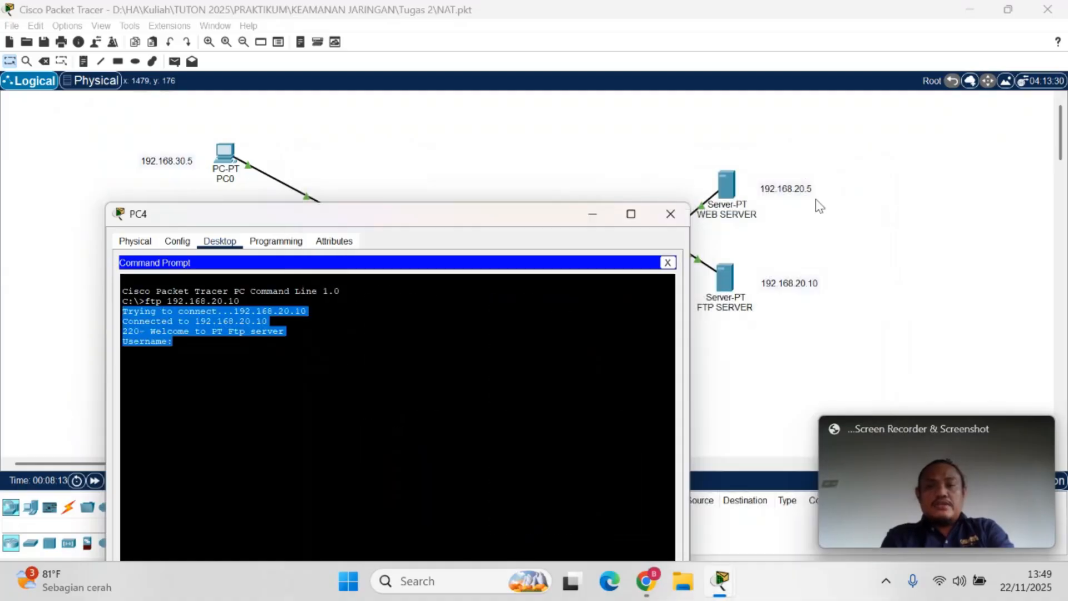
click(725, 292)
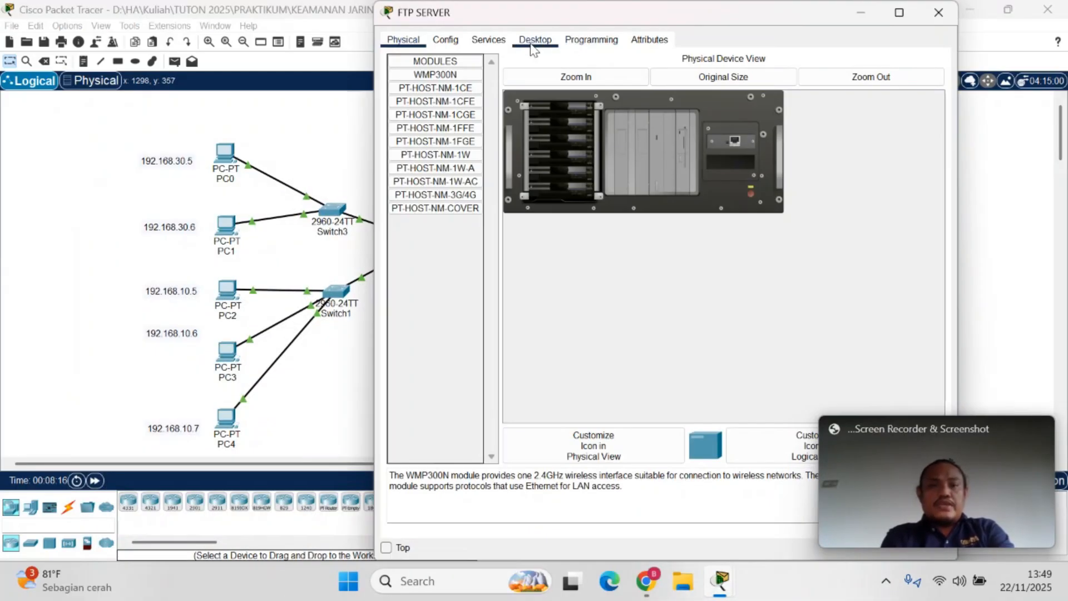
click(535, 40)
click(625, 114)
text(netstat)
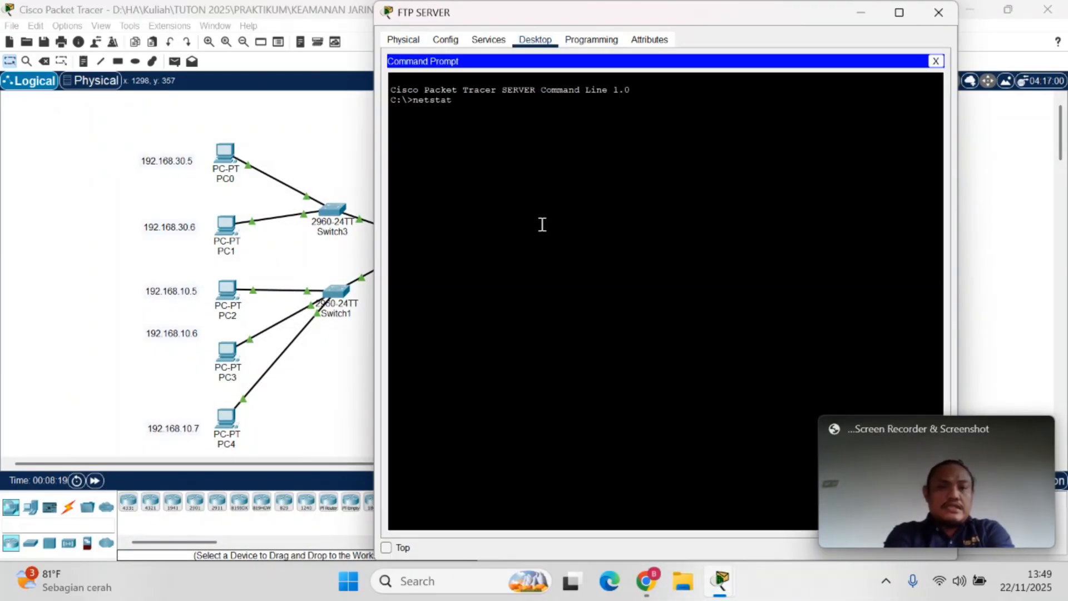
key(Return)
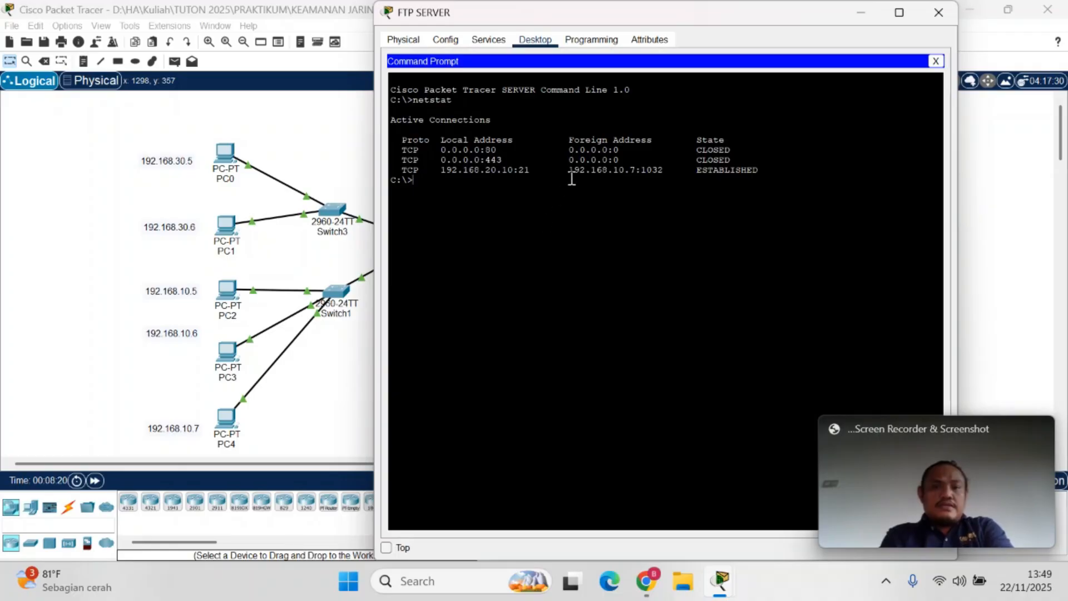
drag(568, 170, 680, 169)
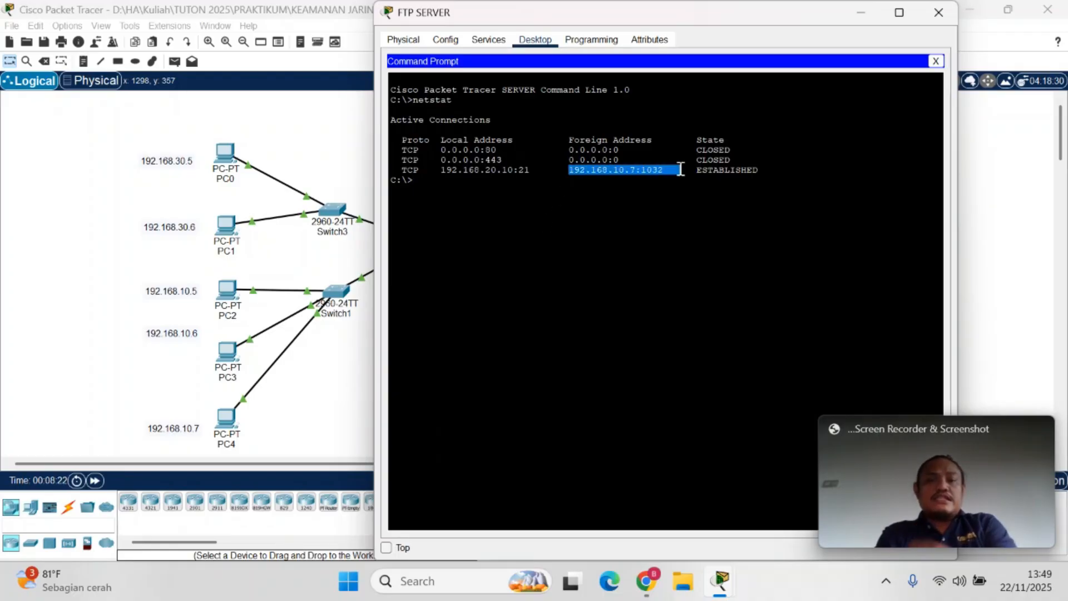
click(681, 169)
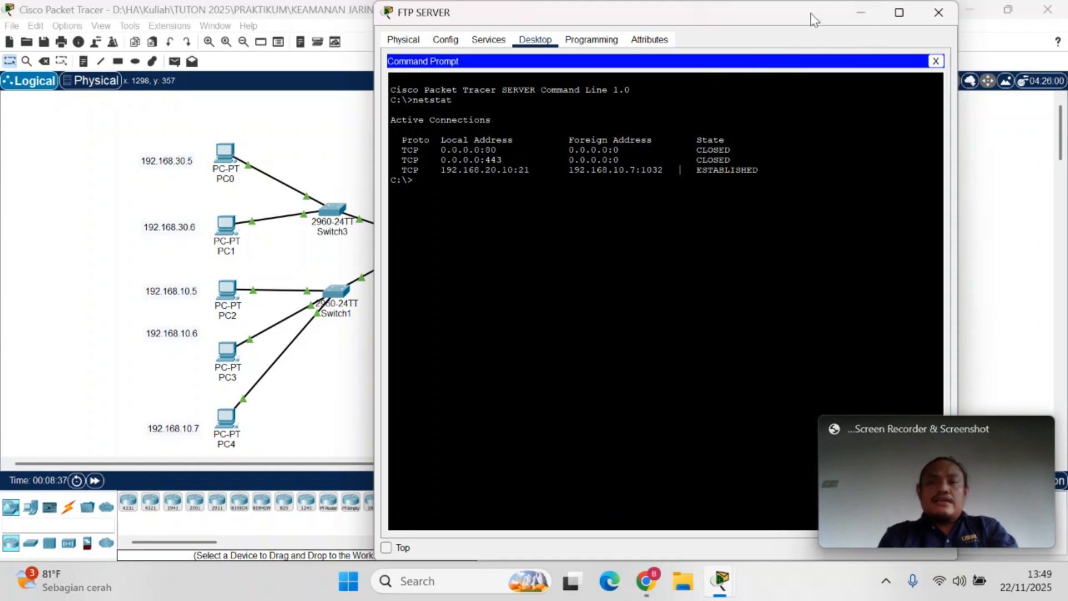
drag(810, 13, 720, 158)
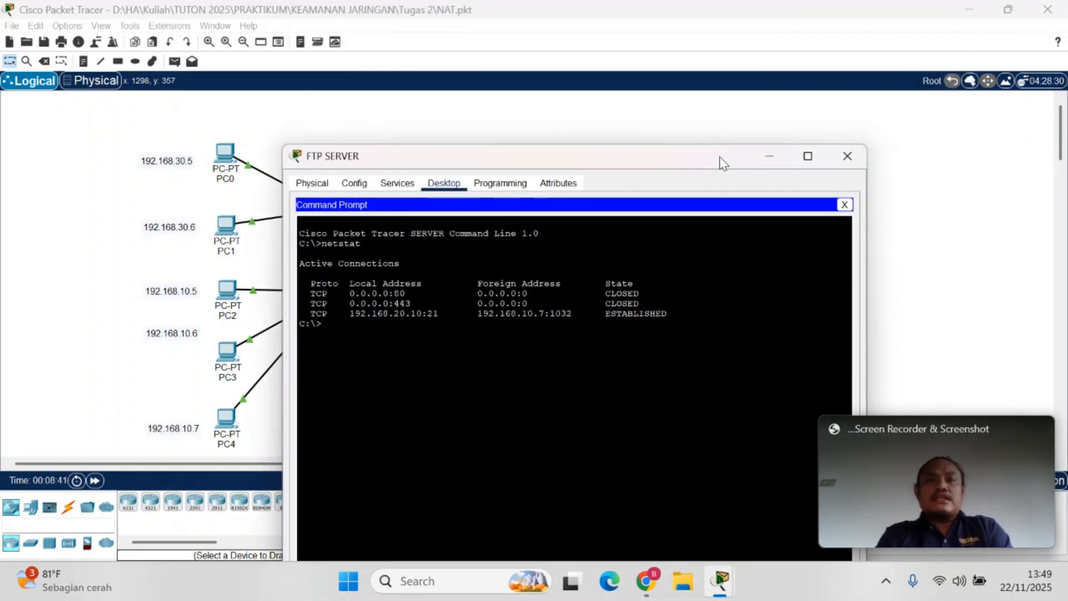
click(845, 159)
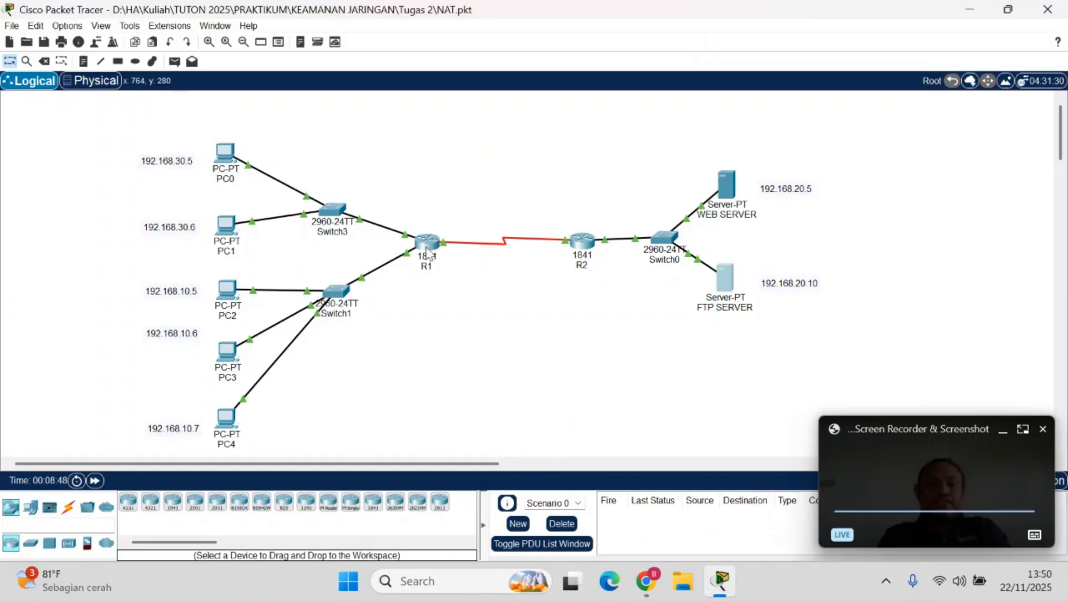
Open router R1's command line interface and enter privileged mode with en
click(428, 244)
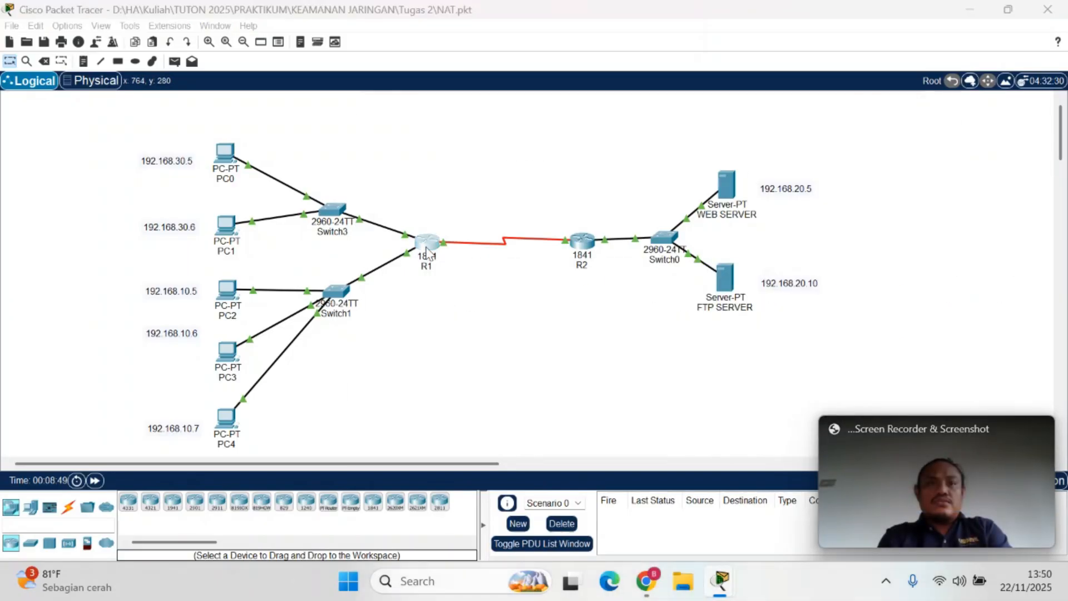
click(452, 40)
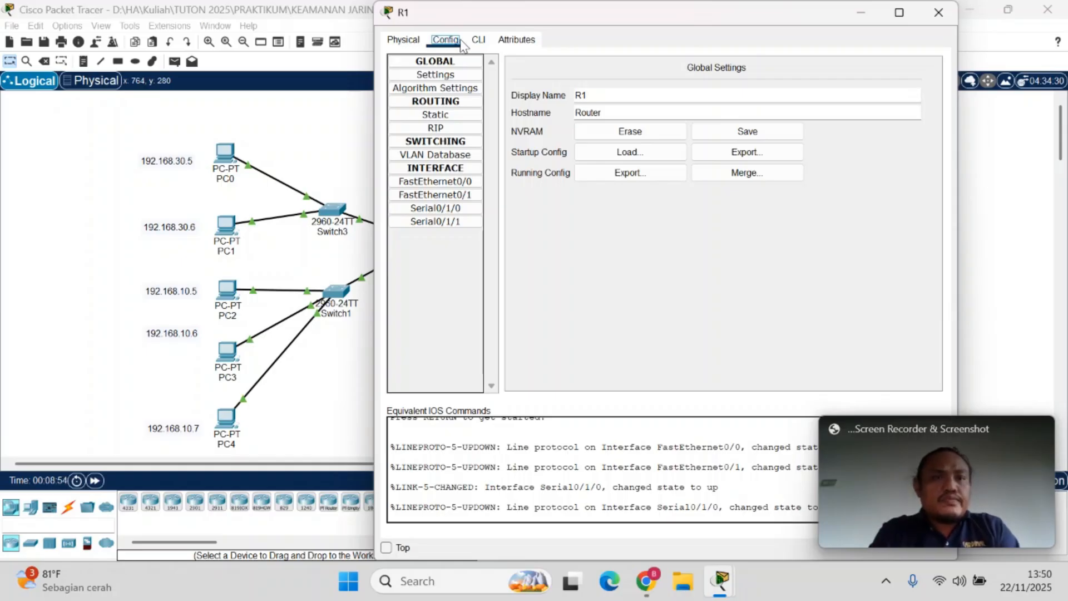
click(478, 40)
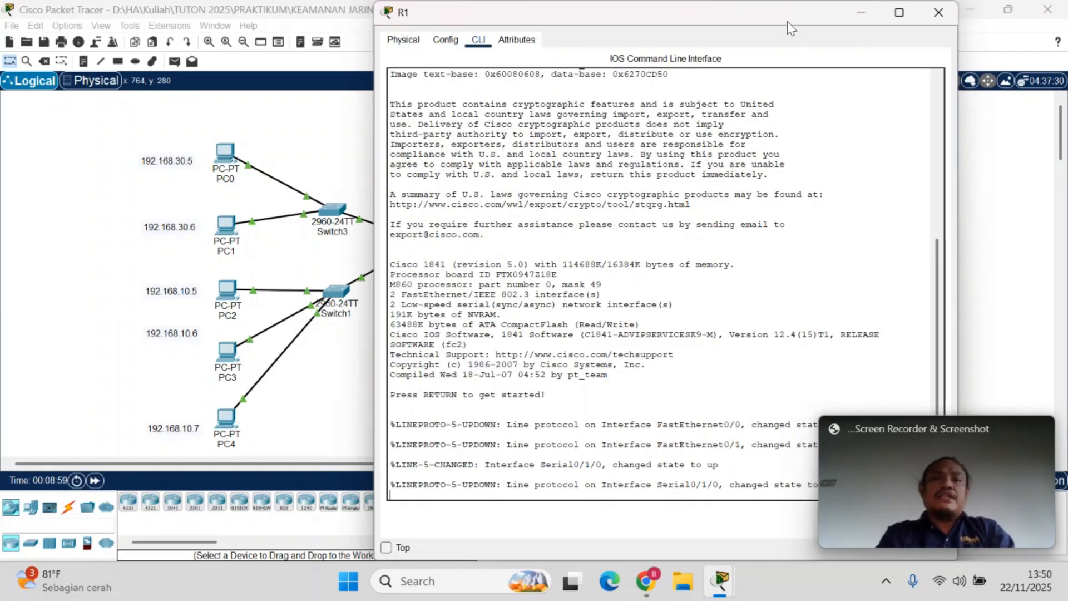
drag(788, 21, 794, 44)
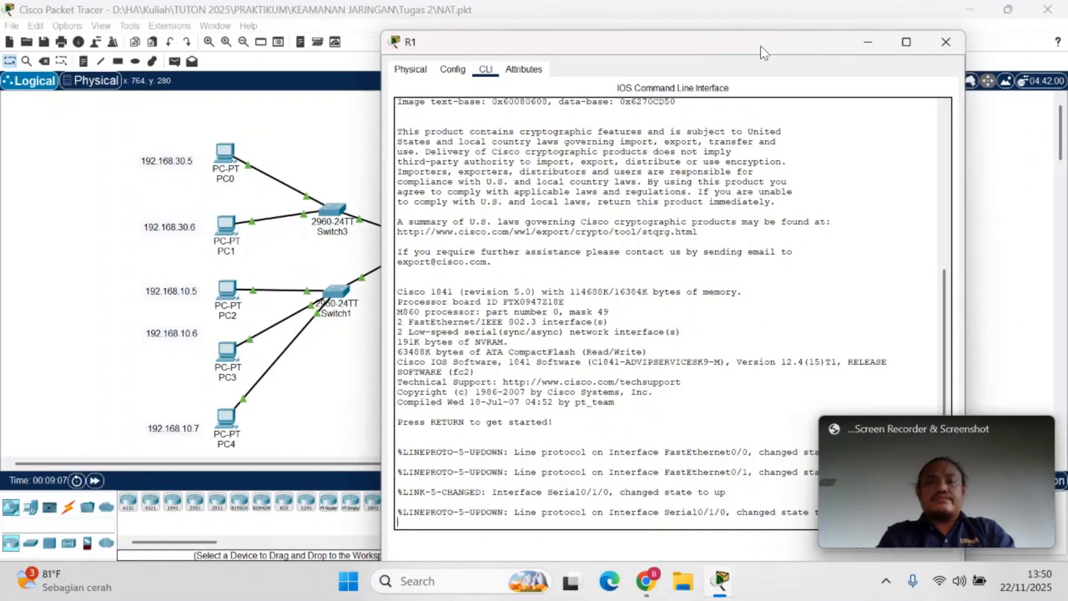
drag(760, 46, 692, 68)
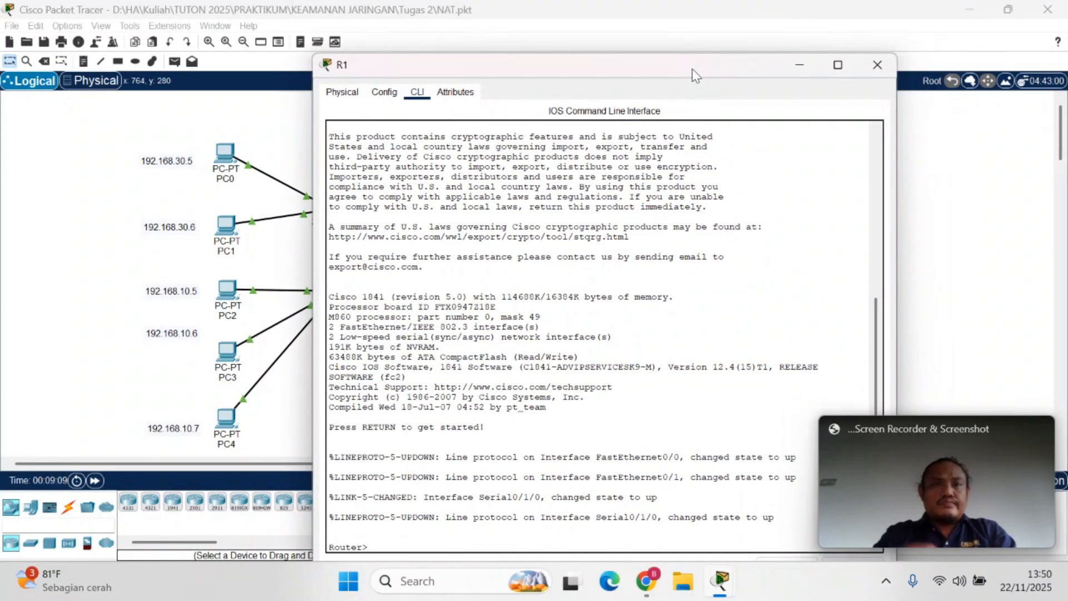
text(en)
key(Return)
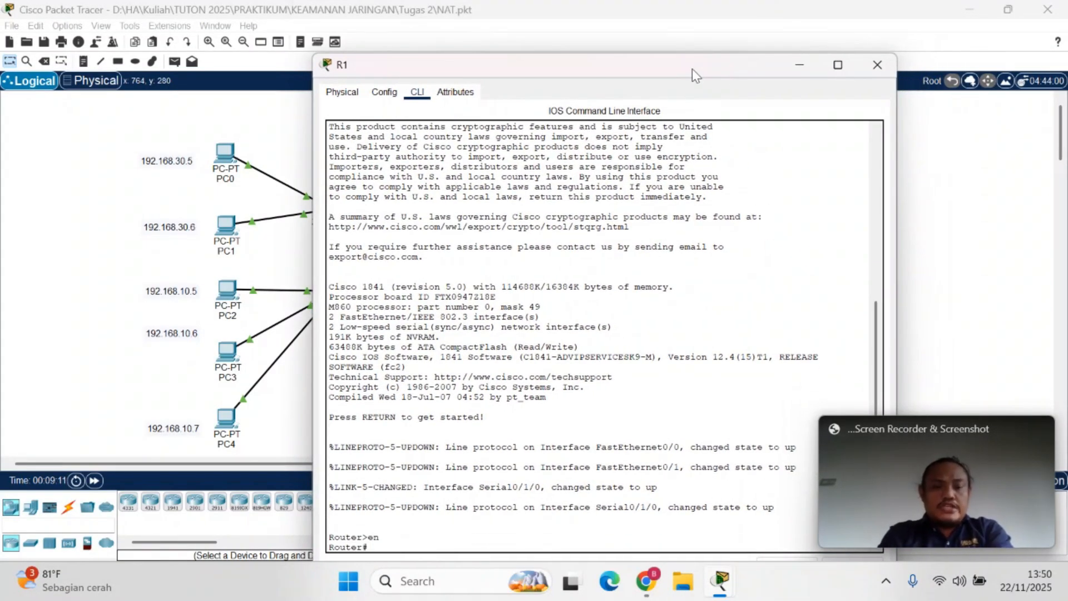
Switch to Nat Overload.pdf in Chrome and examine condition a of Tahap Konfigurasi for the PCs in network 192.168.10.0
mouse_move(645, 582)
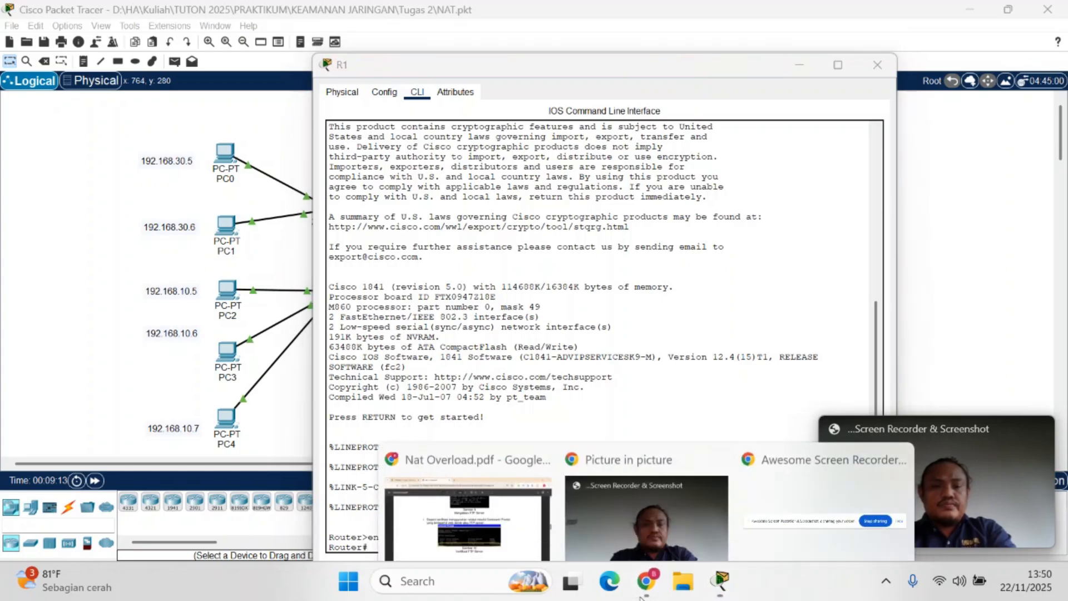
click(534, 517)
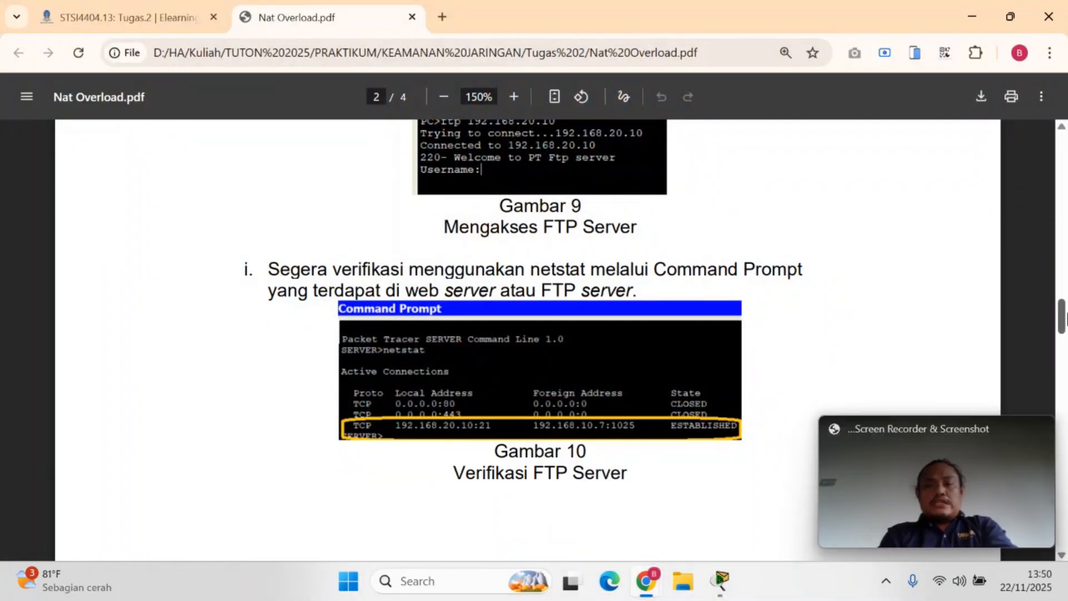
drag(1061, 314, 1062, 371)
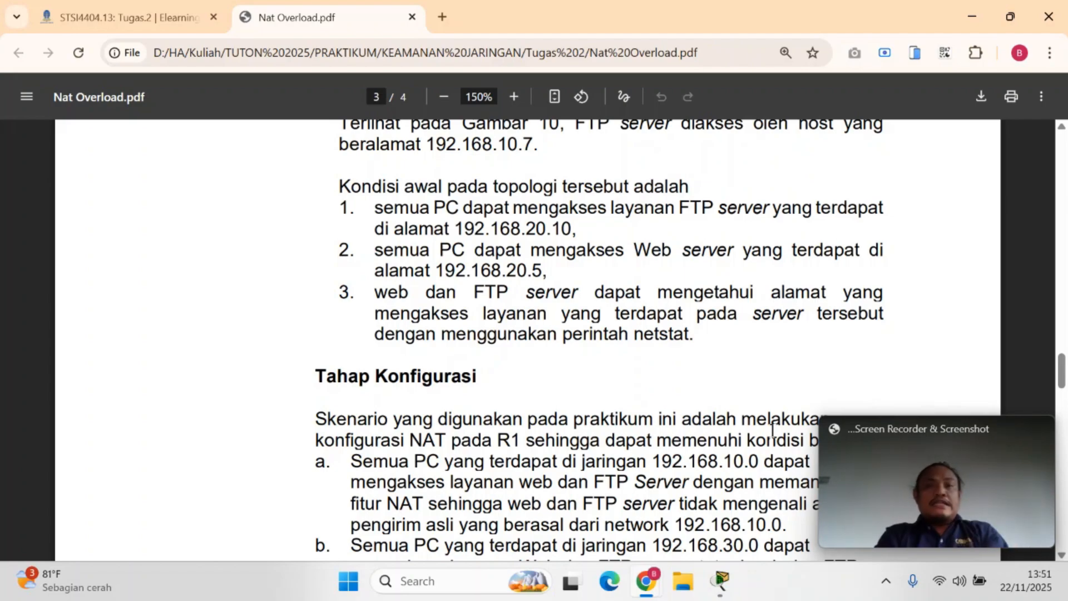
drag(1062, 374, 1063, 392)
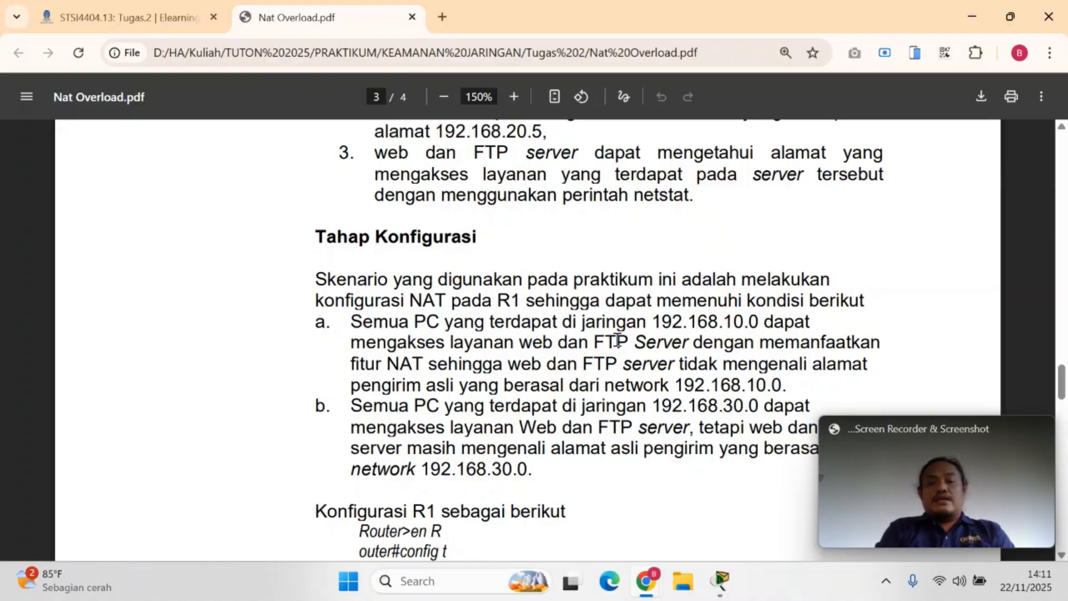
mouse_move(720, 581)
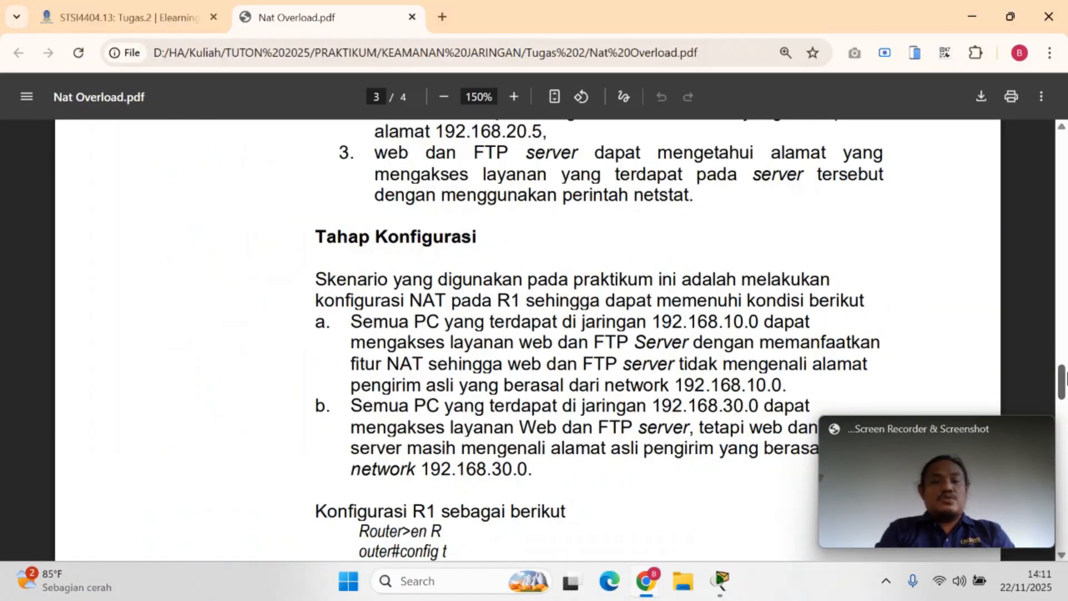
scroll(1062, 381, down, 3)
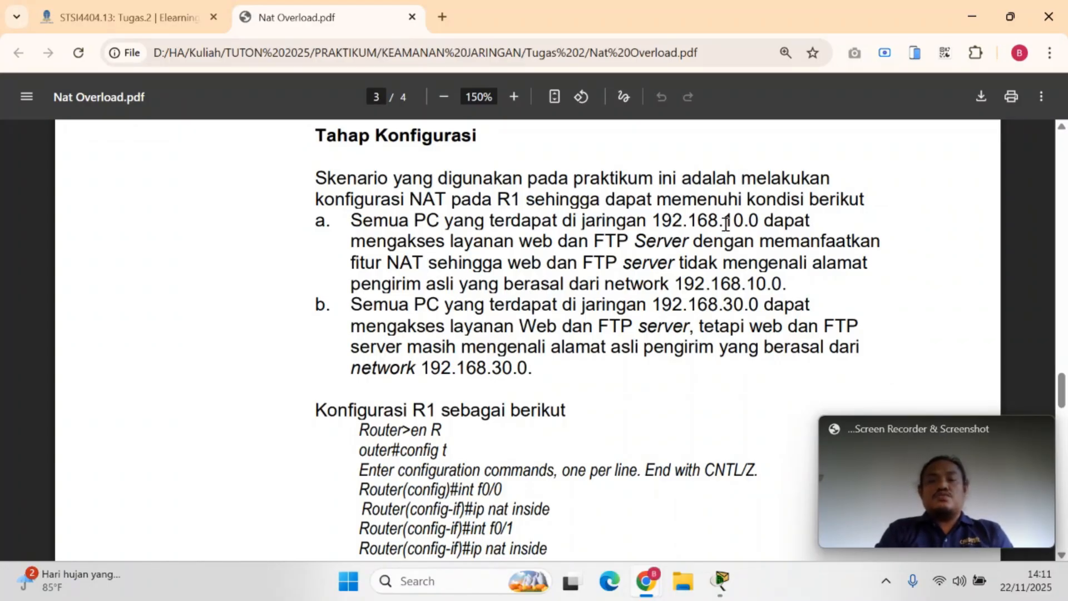
drag(722, 222, 753, 225)
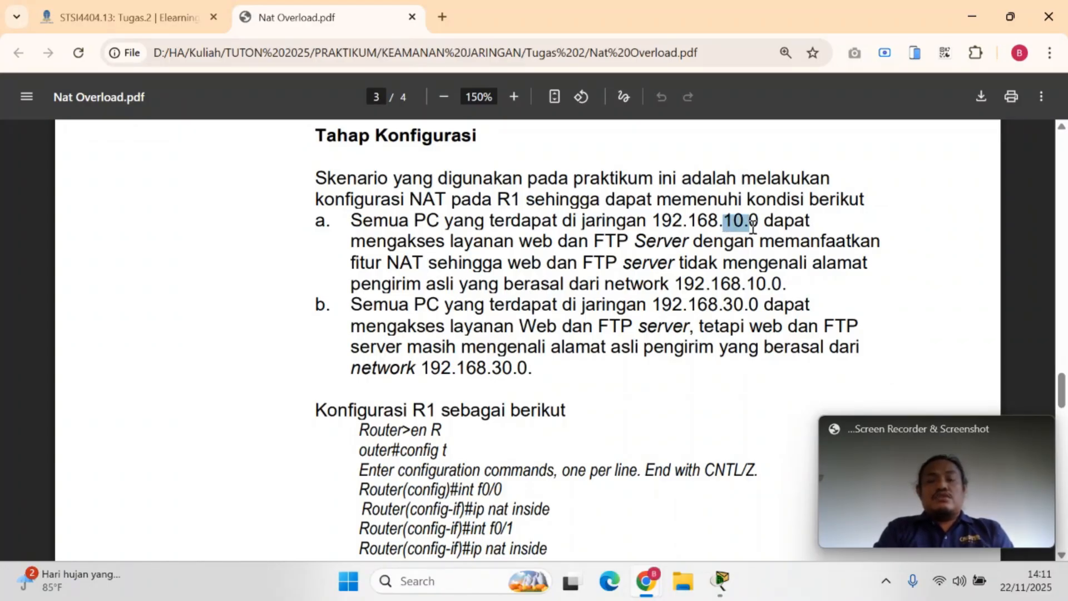
mouse_move(752, 226)
mouse_down()
mouse_move(750, 243)
mouse_move(759, 243)
mouse_up()
click(395, 262)
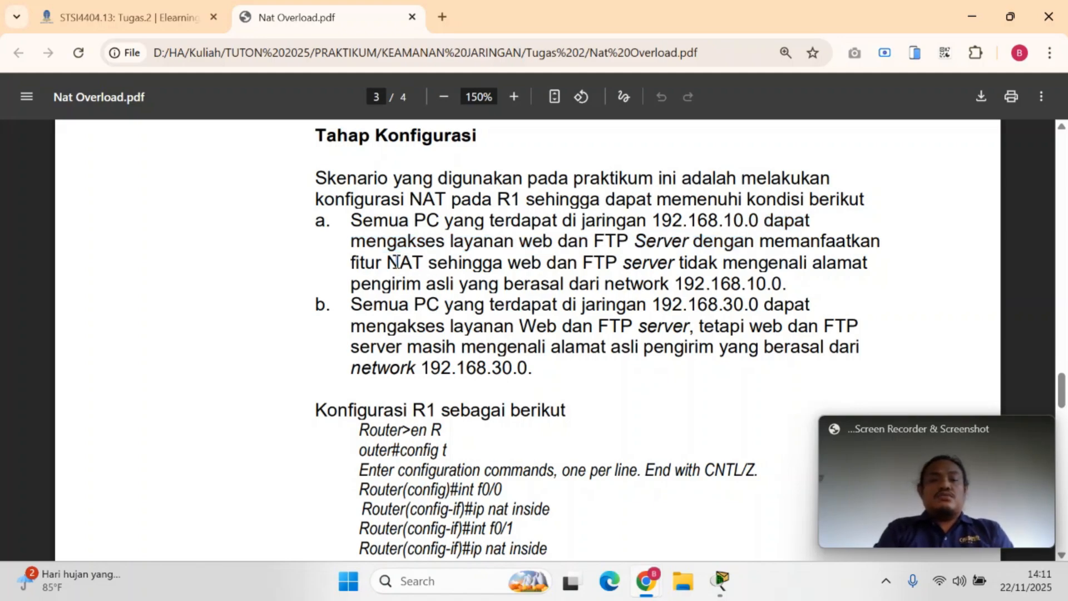
drag(395, 262, 453, 277)
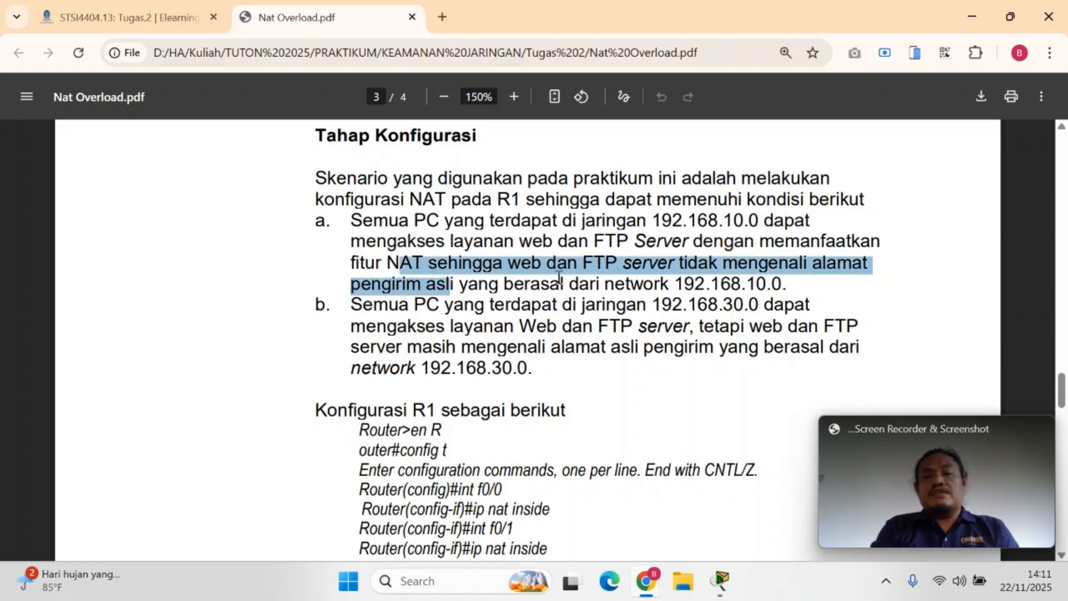
click(718, 281)
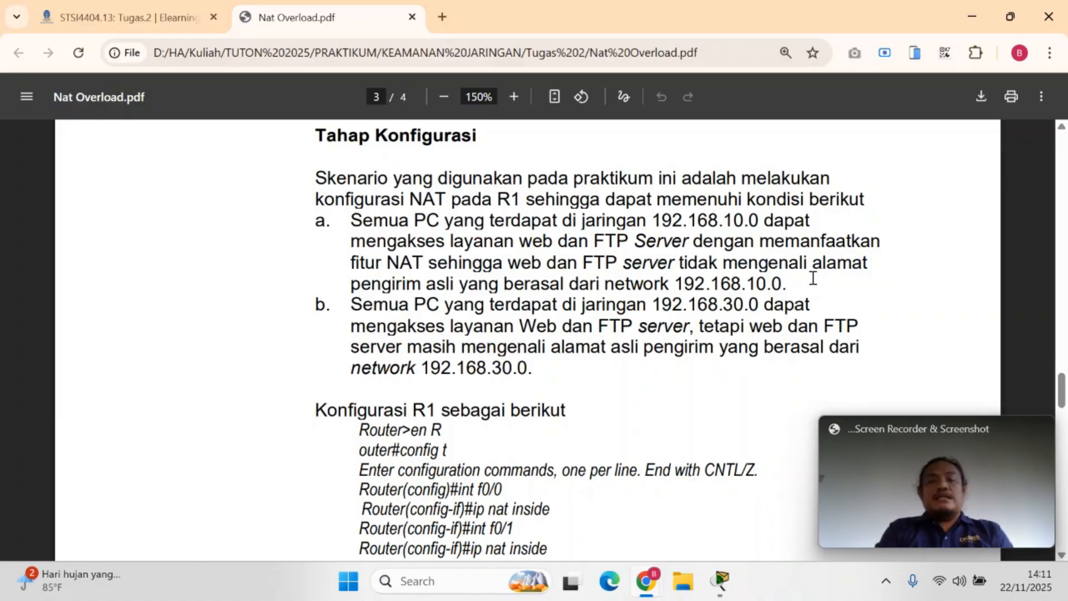
drag(813, 279, 531, 284)
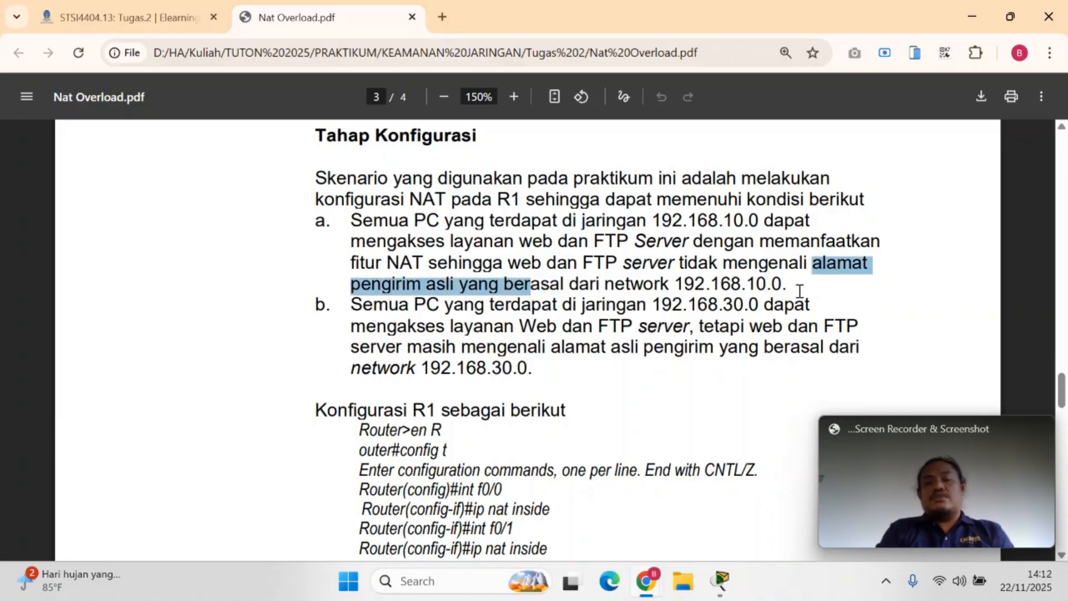
Switch to the Packet Tracer topology and point out PC2, PC3 and PC4 with their address notes
click(705, 537)
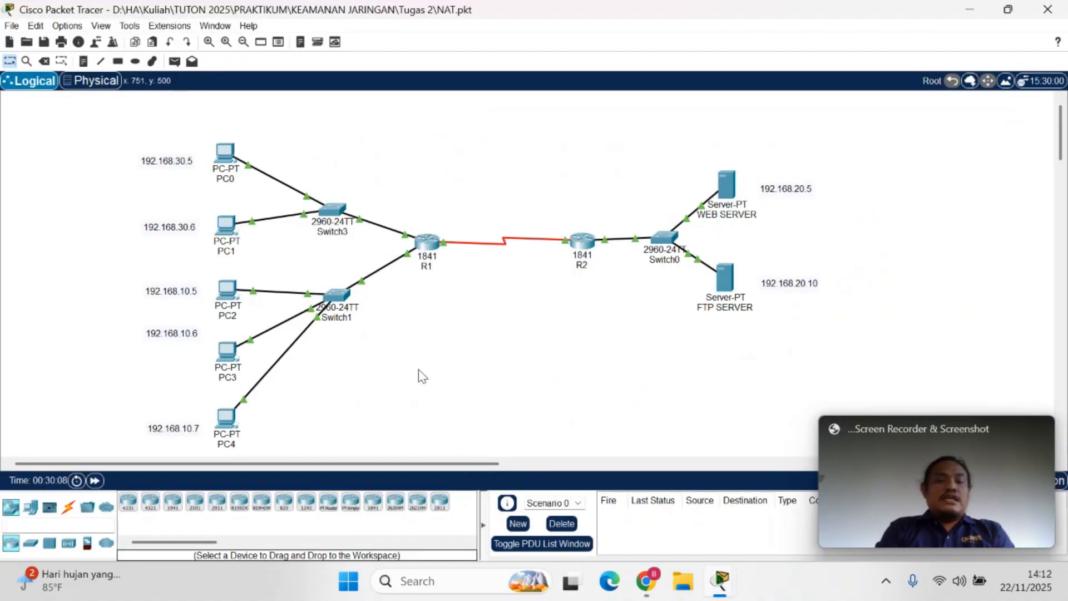
drag(122, 268, 277, 452)
click(276, 452)
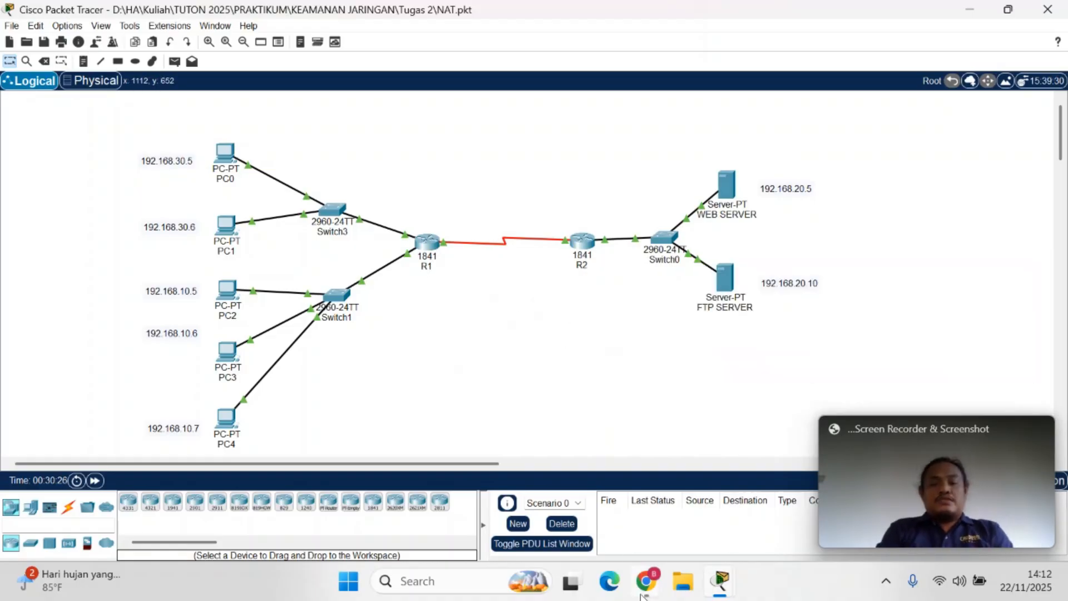
Return to Nat Overload.pdf in Chrome and examine condition b for the PCs in network 192.168.30.0
mouse_move(645, 581)
click(467, 501)
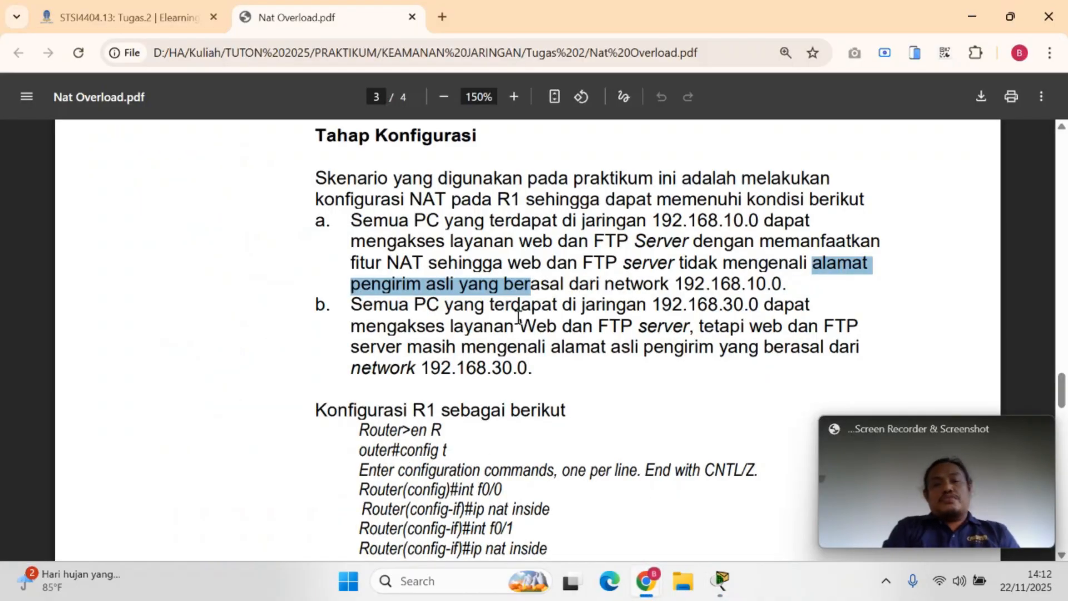
drag(511, 308, 754, 302)
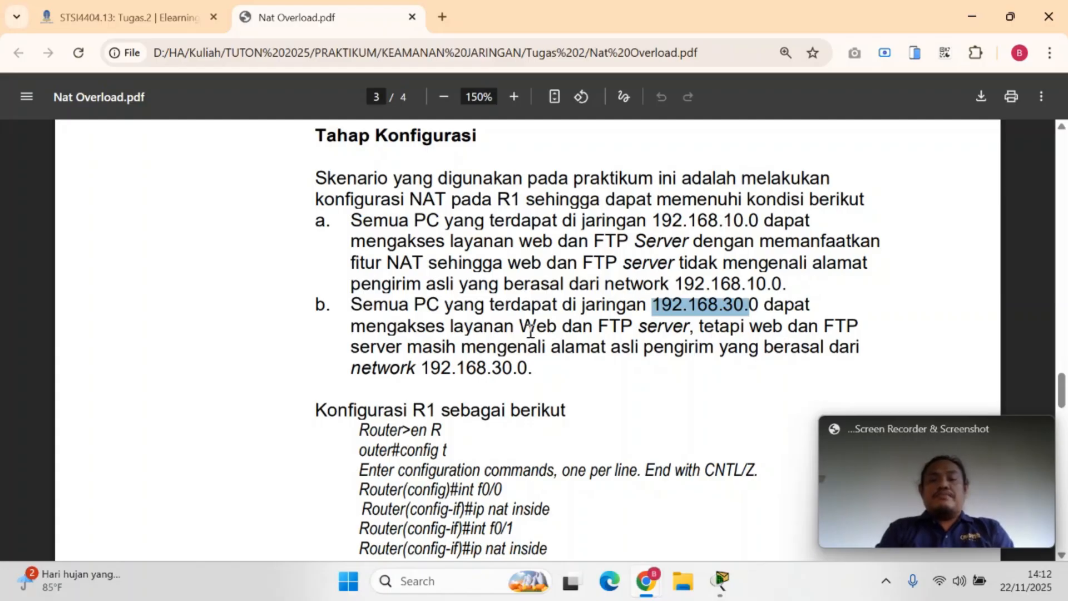
drag(534, 327, 689, 328)
click(704, 329)
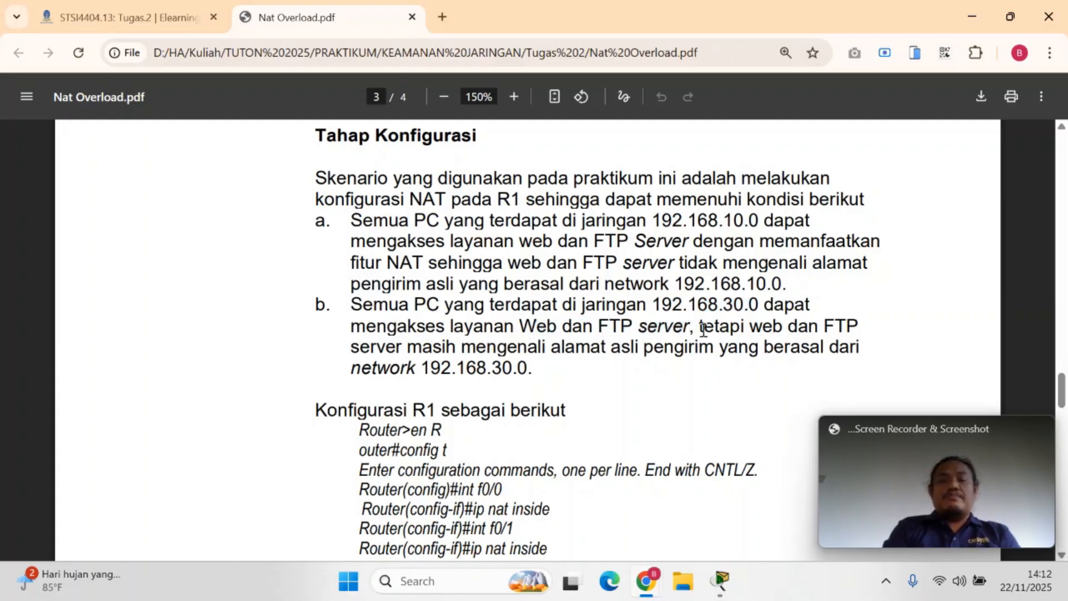
drag(527, 347, 643, 362)
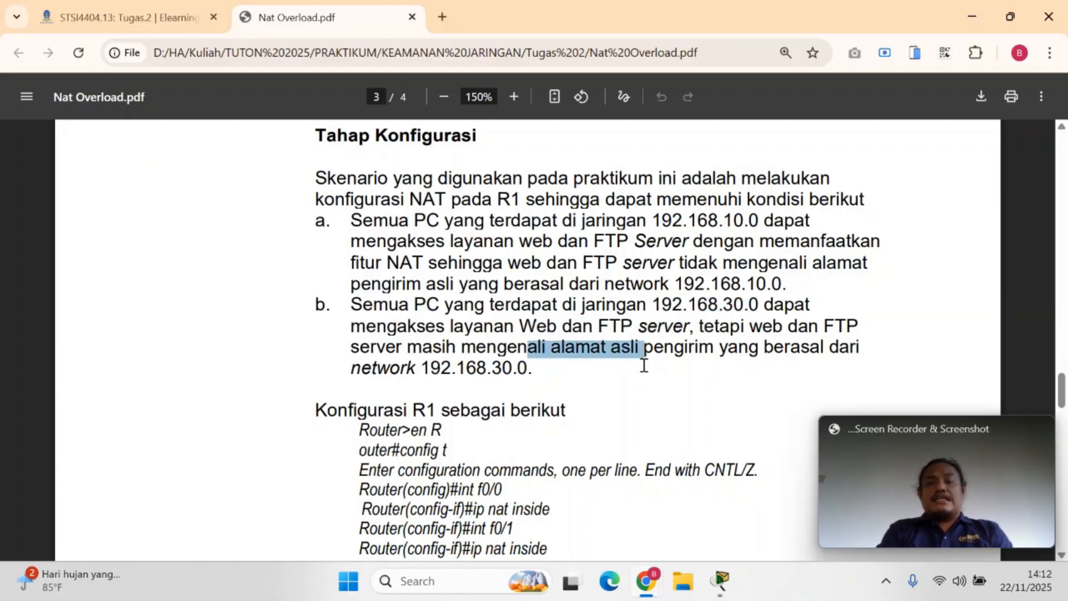
click(623, 378)
Switch back to the Packet Tracer topology and point out PC0 and PC1 of the 192.168.30.0 network
key(alt+Tab)
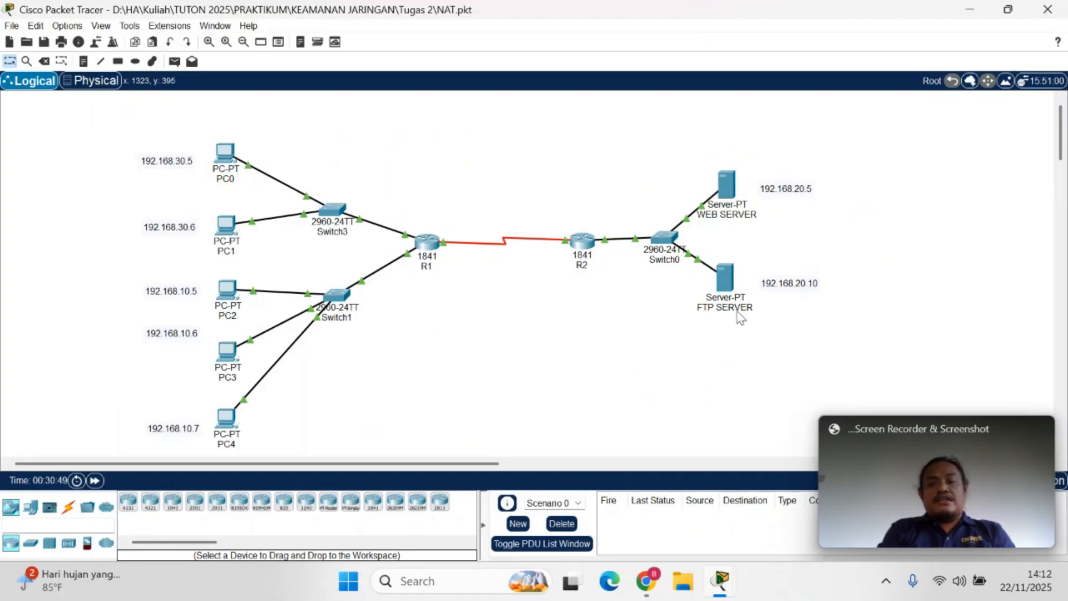
drag(240, 105, 199, 260)
click(461, 350)
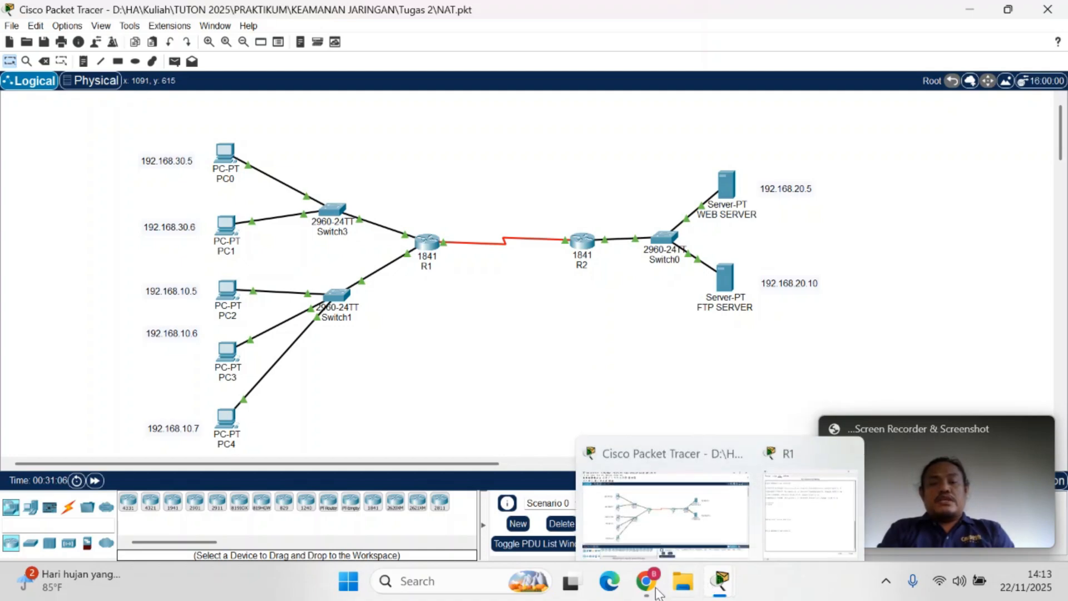
Review the R1 configuration commands in Nat Overload.pdf and return to R1's command line interface in Packet Tracer
click(454, 504)
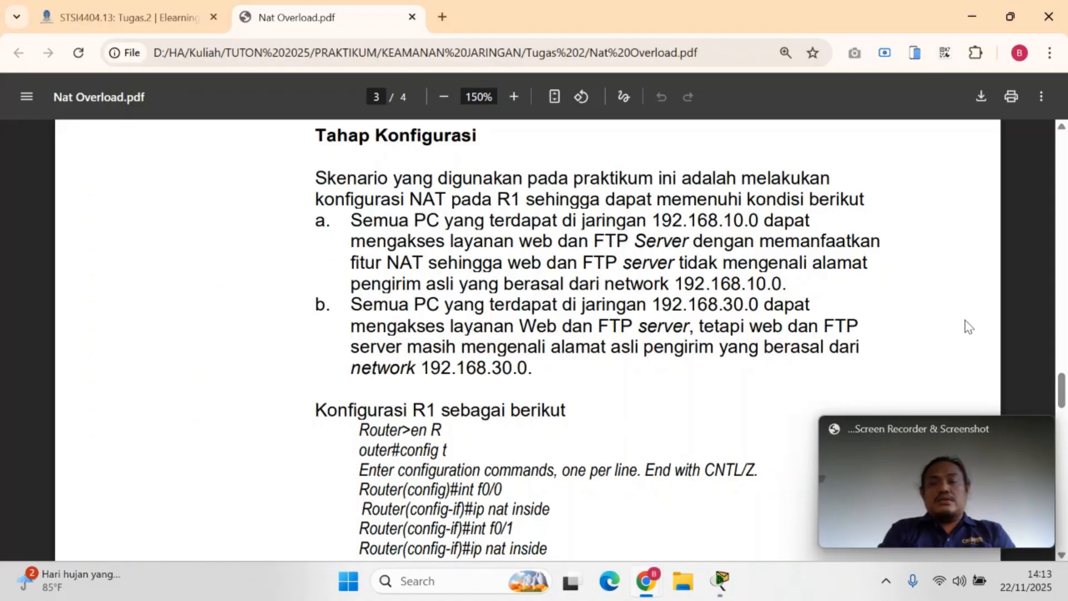
drag(1062, 390, 1062, 409)
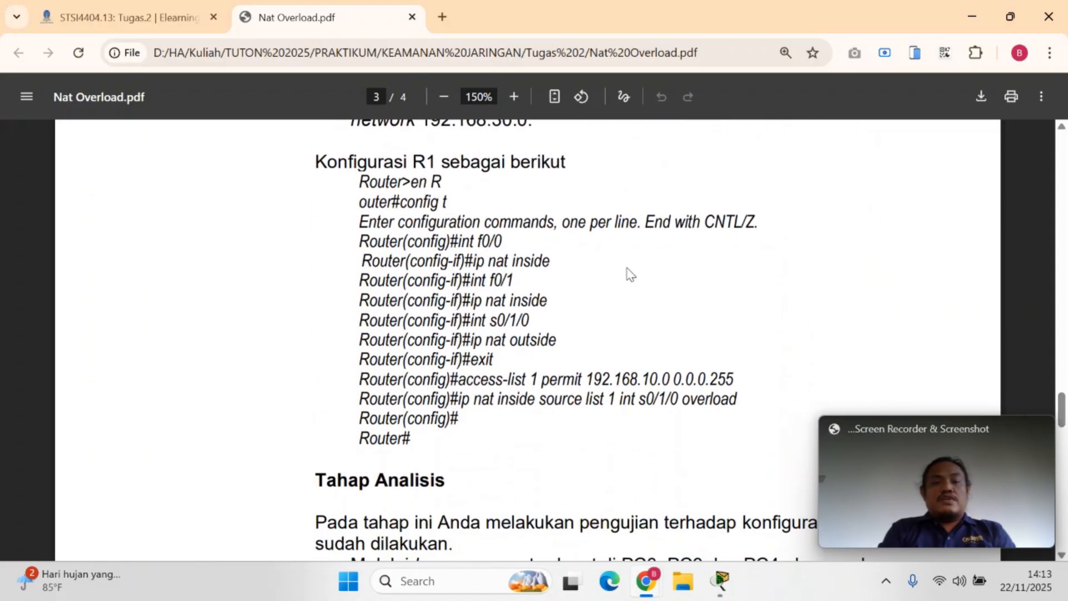
drag(416, 166, 485, 178)
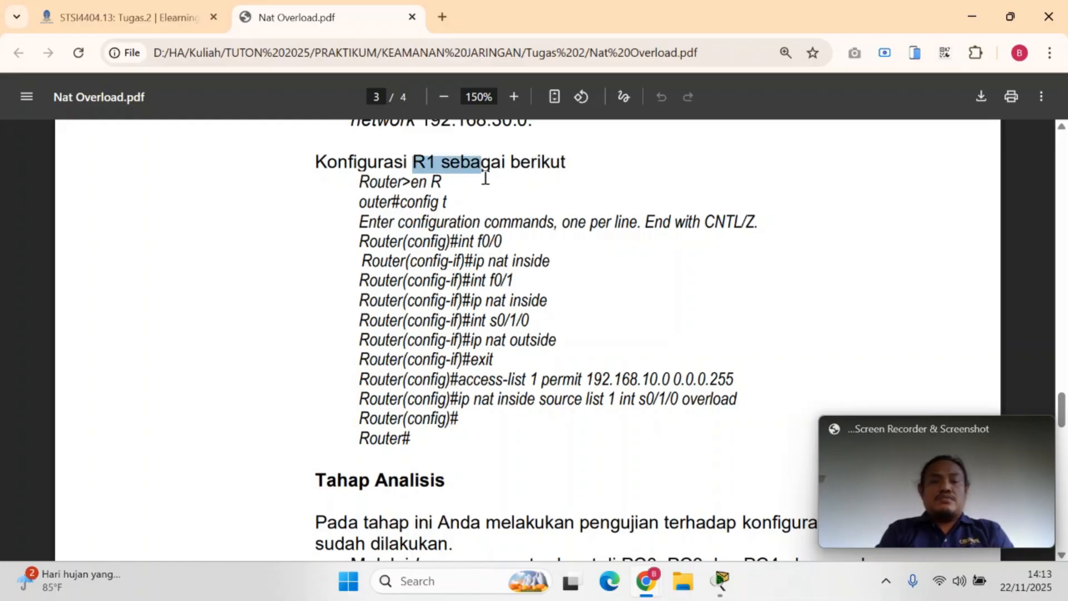
click(486, 178)
mouse_move(721, 582)
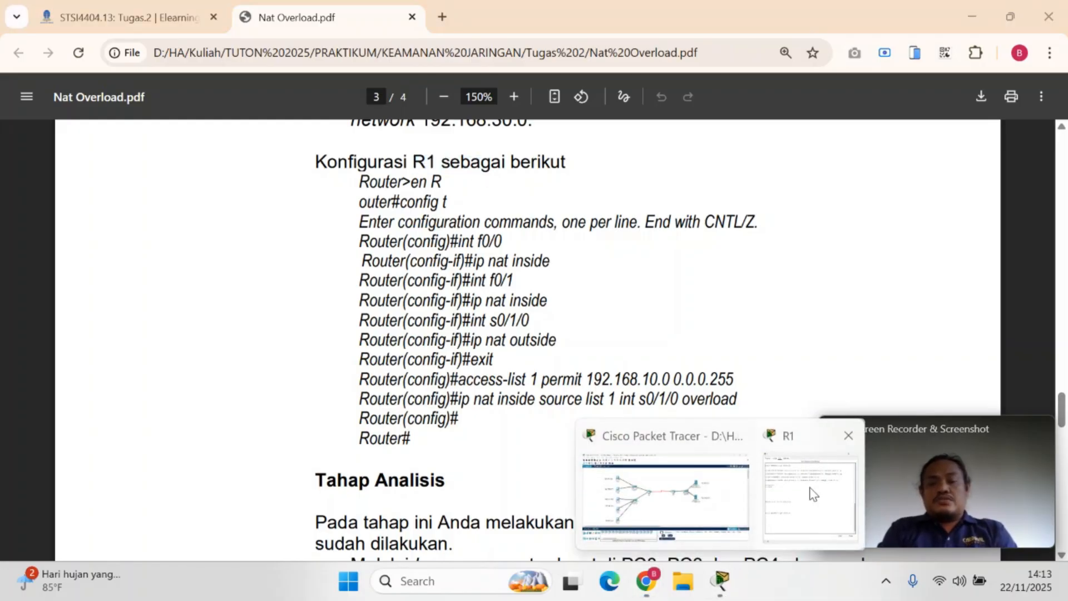
click(813, 494)
key(Return)
Try to enter privileged mode on R1 with en R, and leave the console session with exit
text(en)
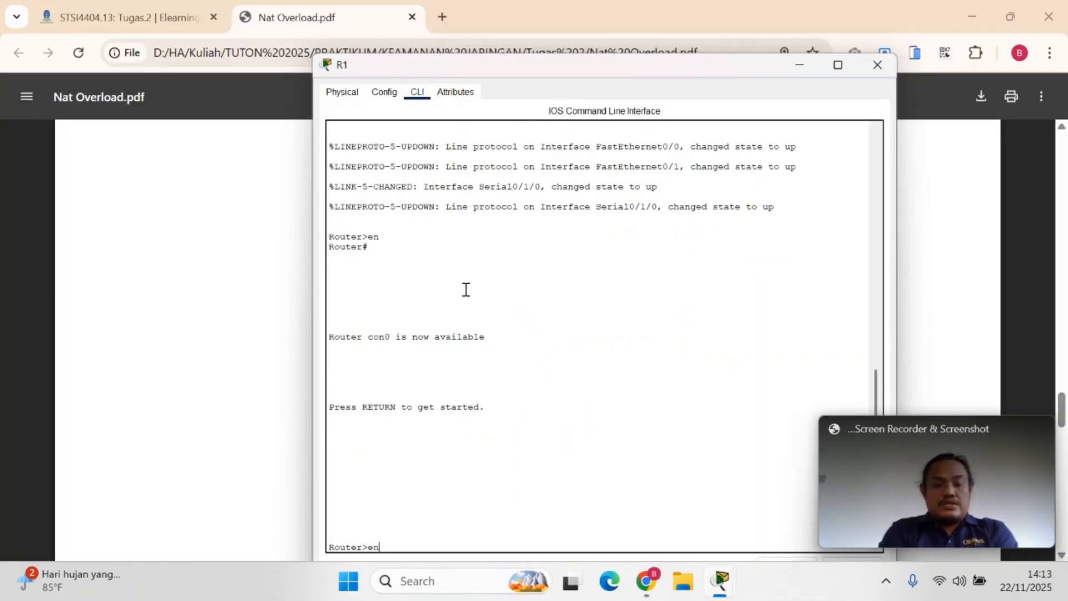
text( R)
key(Return)
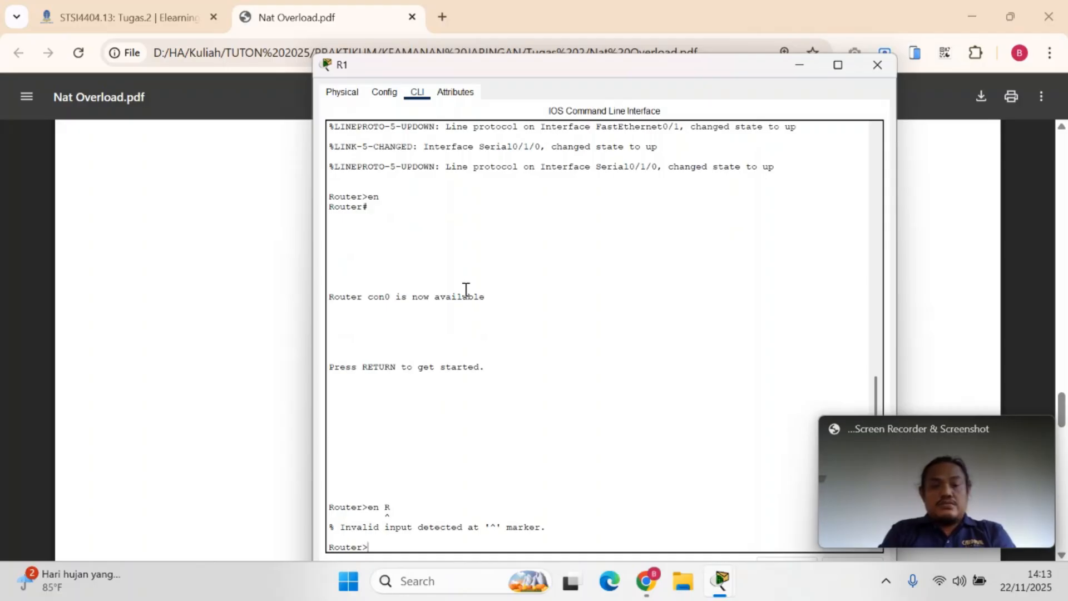
key(Return)
text(exit)
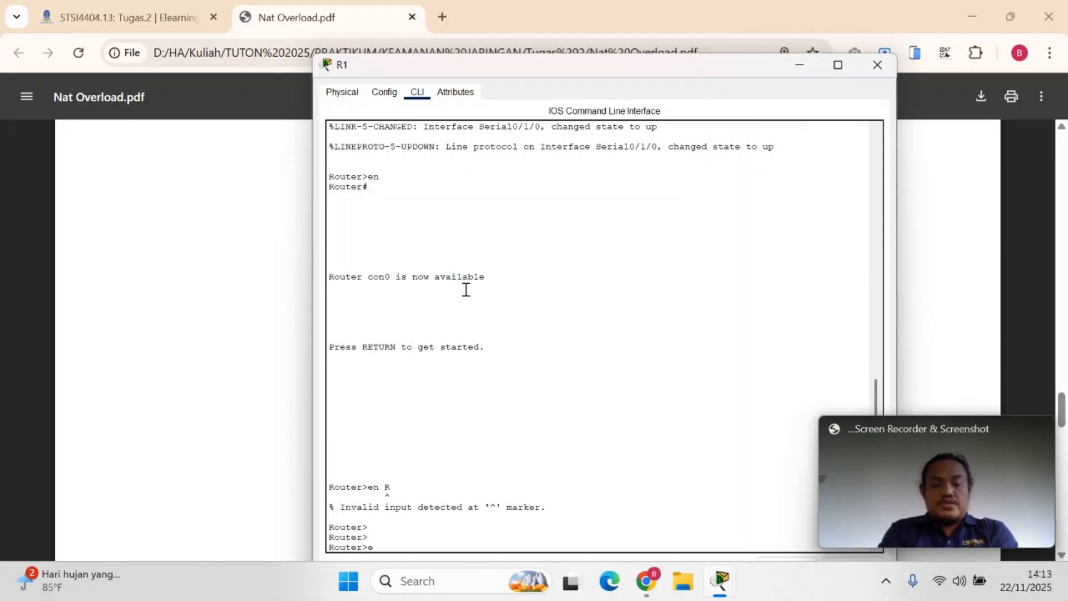
key(Return)
Enter privileged mode on R1 with en and open global configuration mode with conf t
key(Return)
text(en)
key(Return)
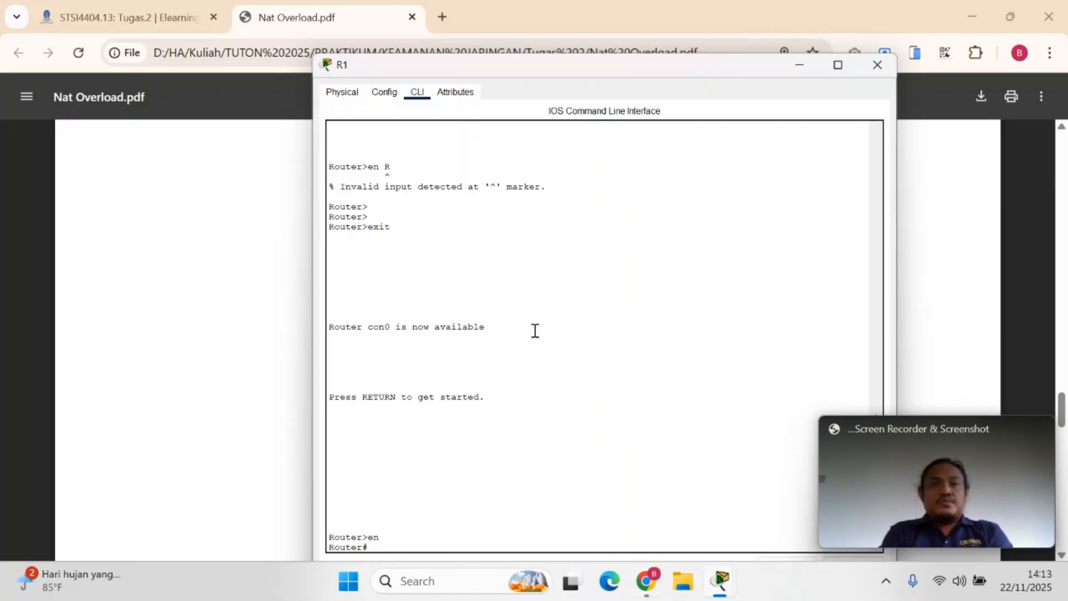
text(conf)
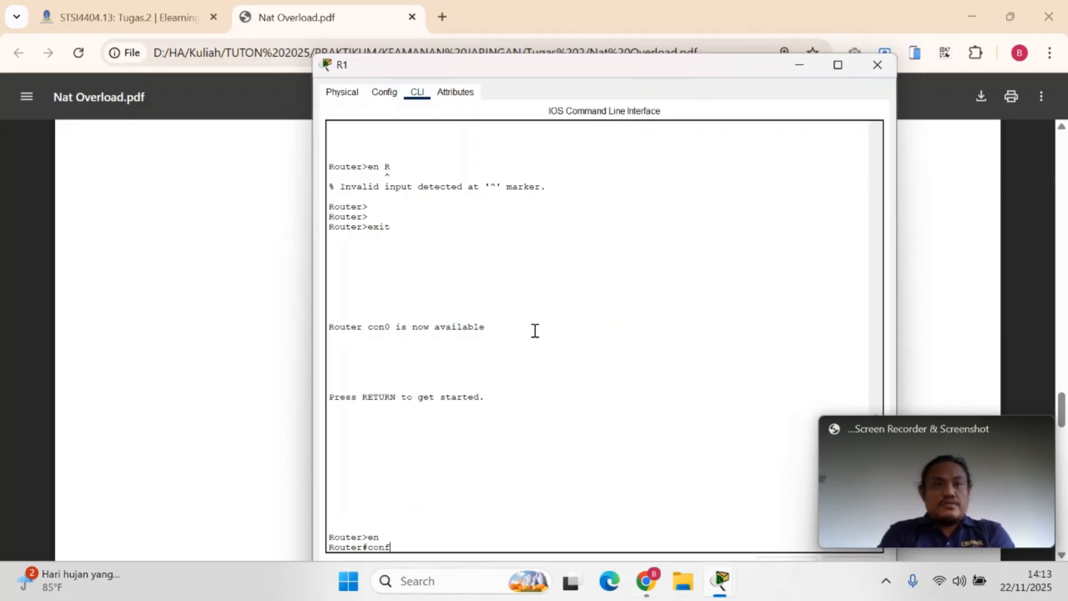
text( t)
key(Return)
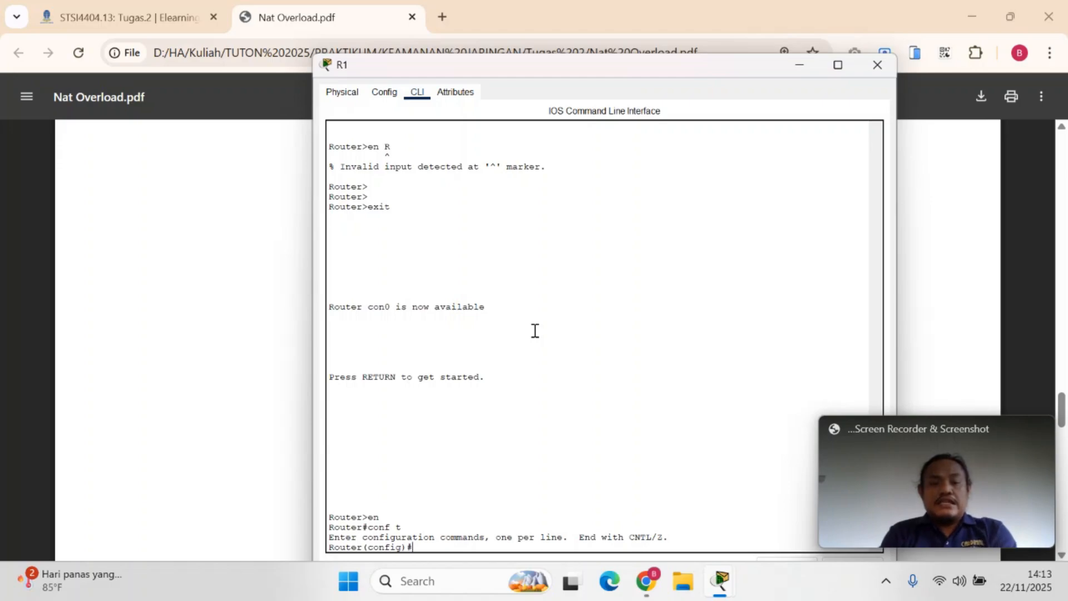
Check the PDF's command list in Chrome and set R1's interface f0/0 as a NAT inside interface with ip nat inside
text(int f0/0)
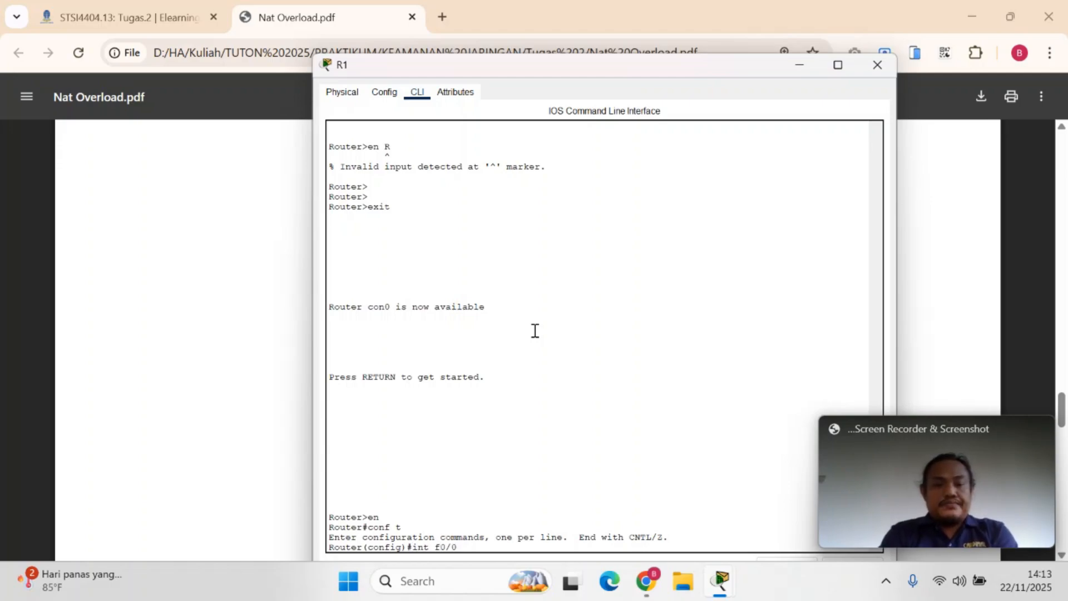
mouse_move(645, 581)
click(479, 501)
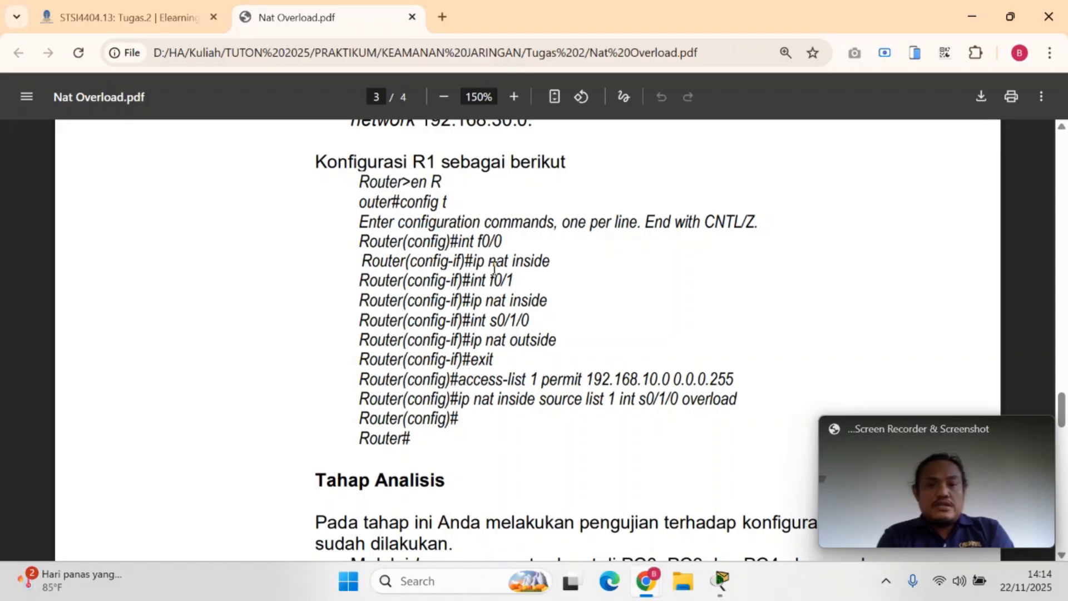
drag(458, 242, 563, 267)
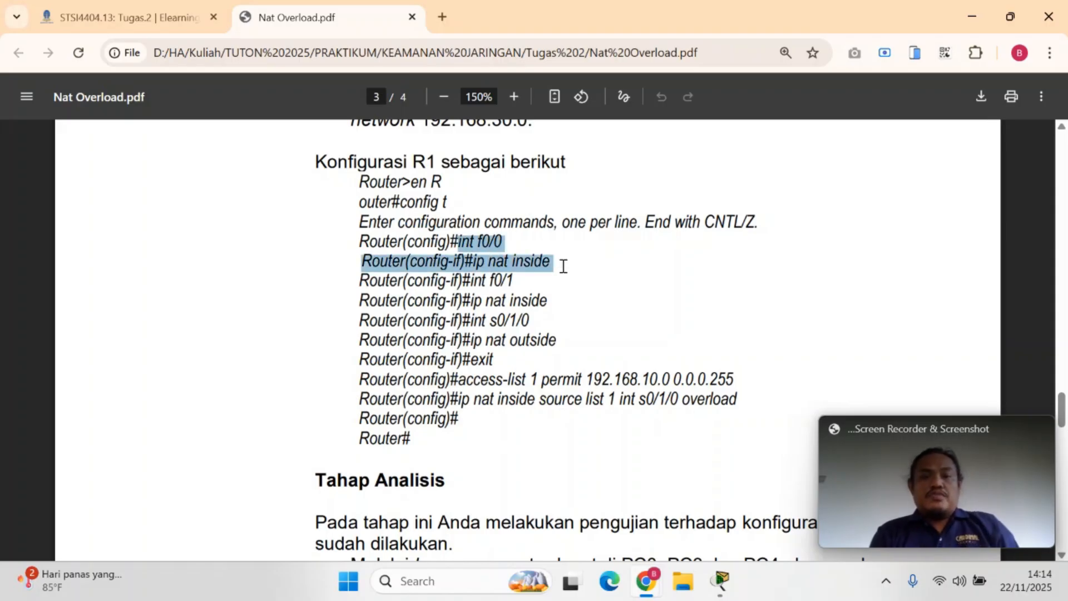
mouse_move(719, 582)
click(801, 517)
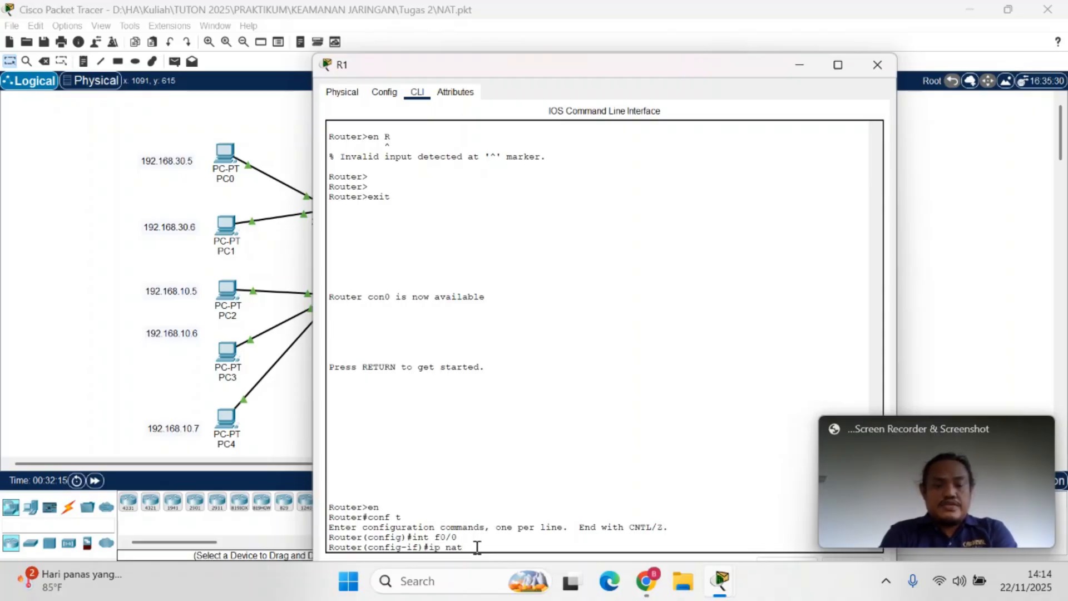
text(ide)
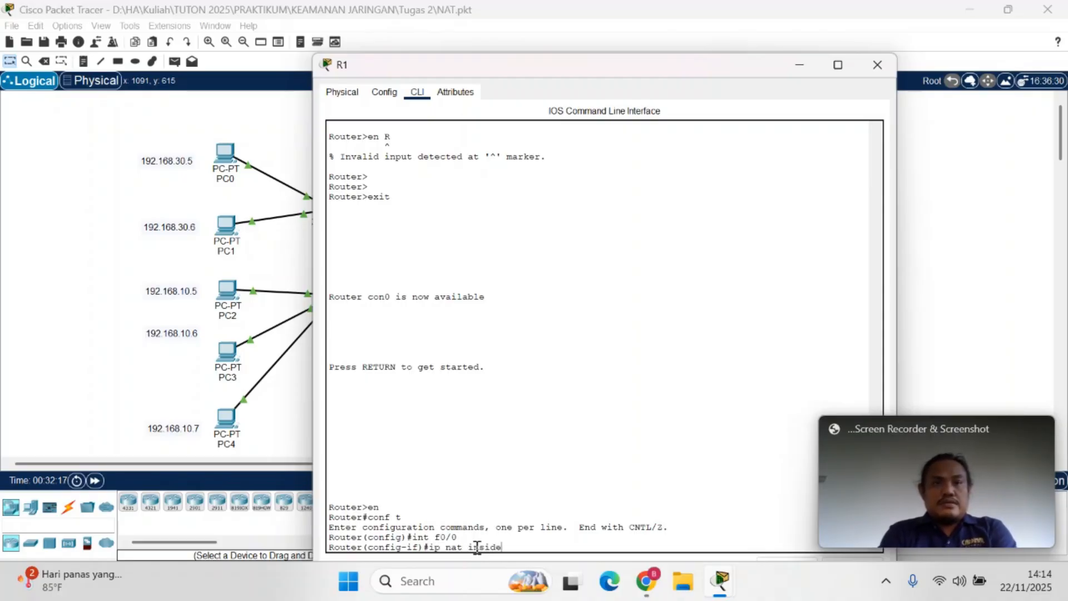
key(Return)
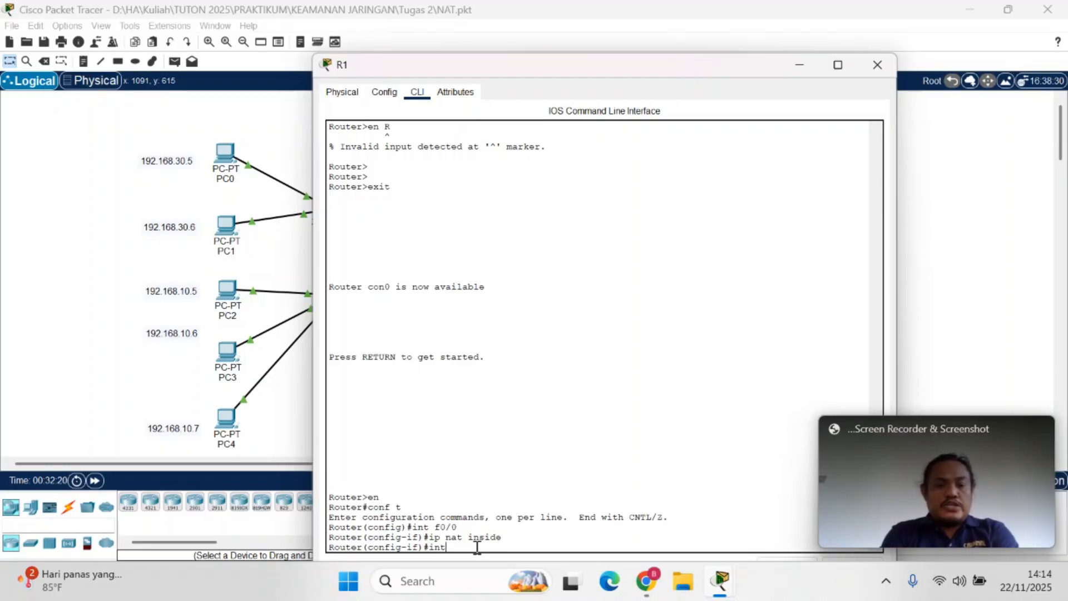
Set R1's interface f0/1 as a NAT inside interface with int f0/1 and ip nat inside
text(int )
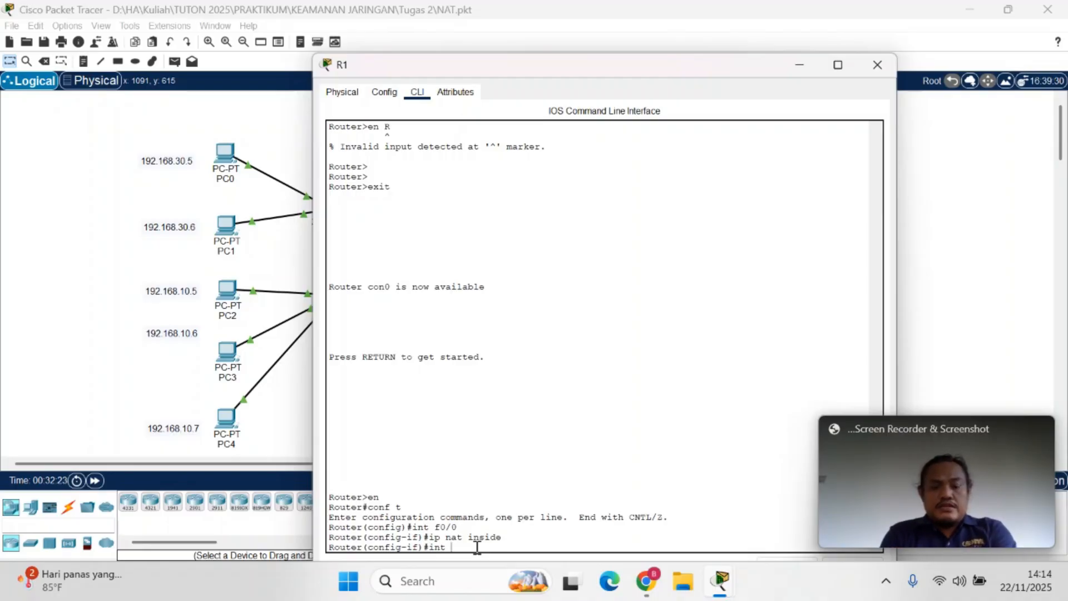
text(f0/)
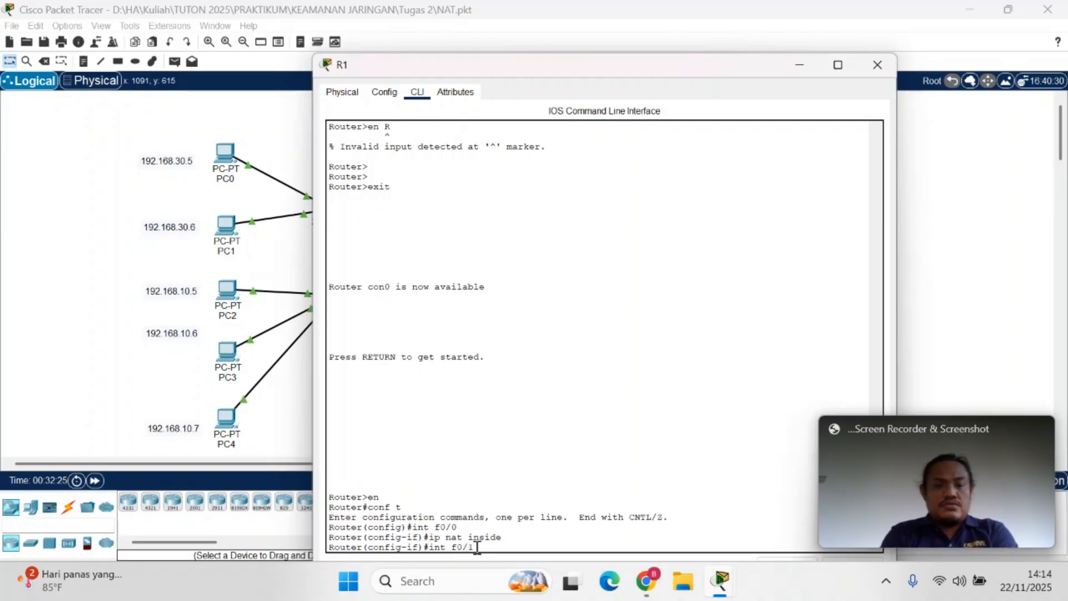
text(1)
key(Return)
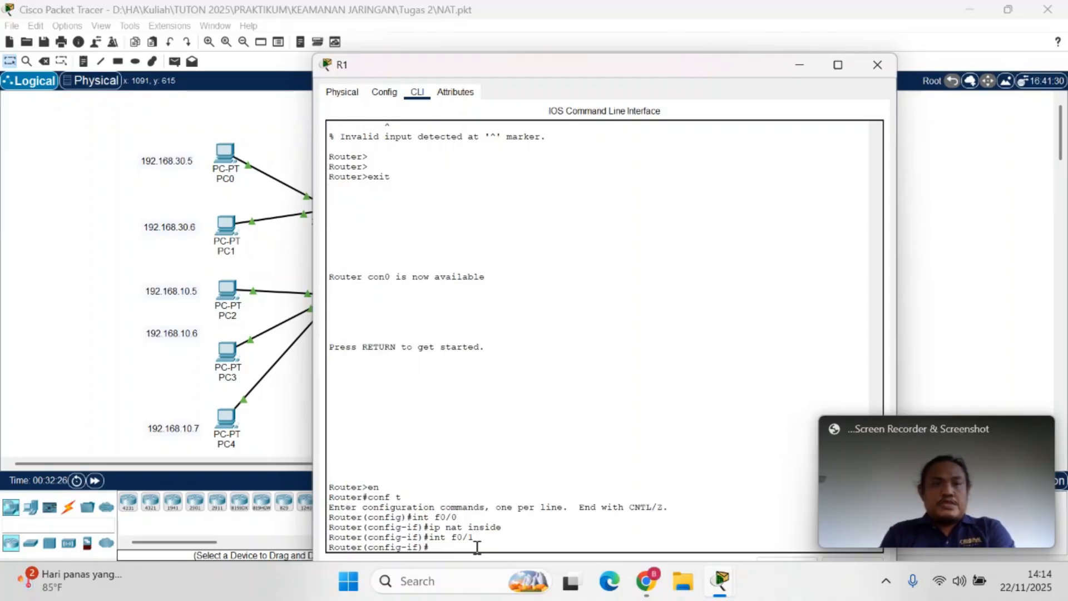
text(ip)
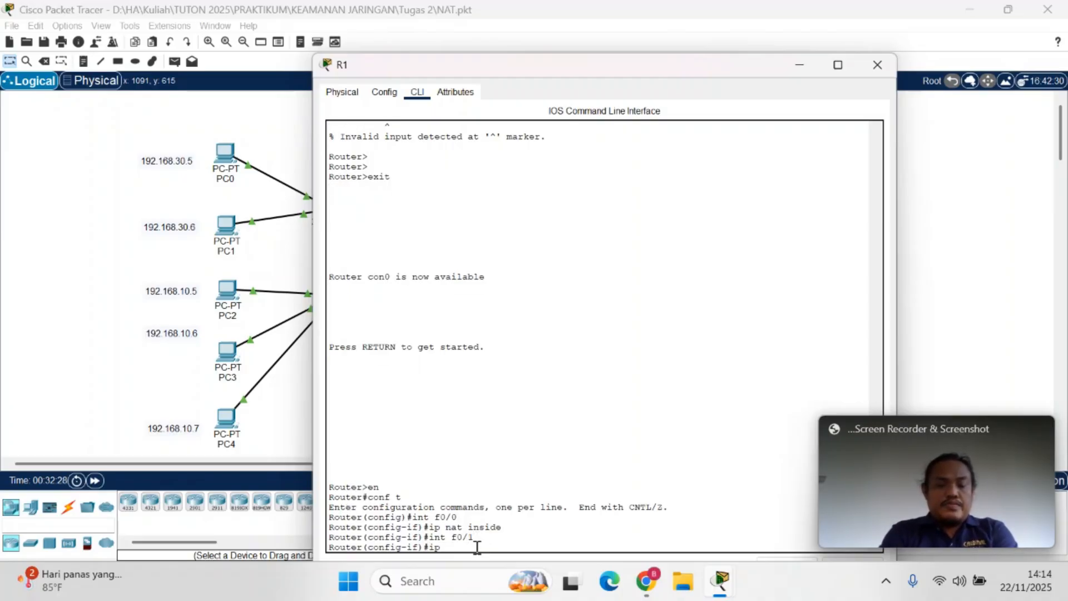
text( nat)
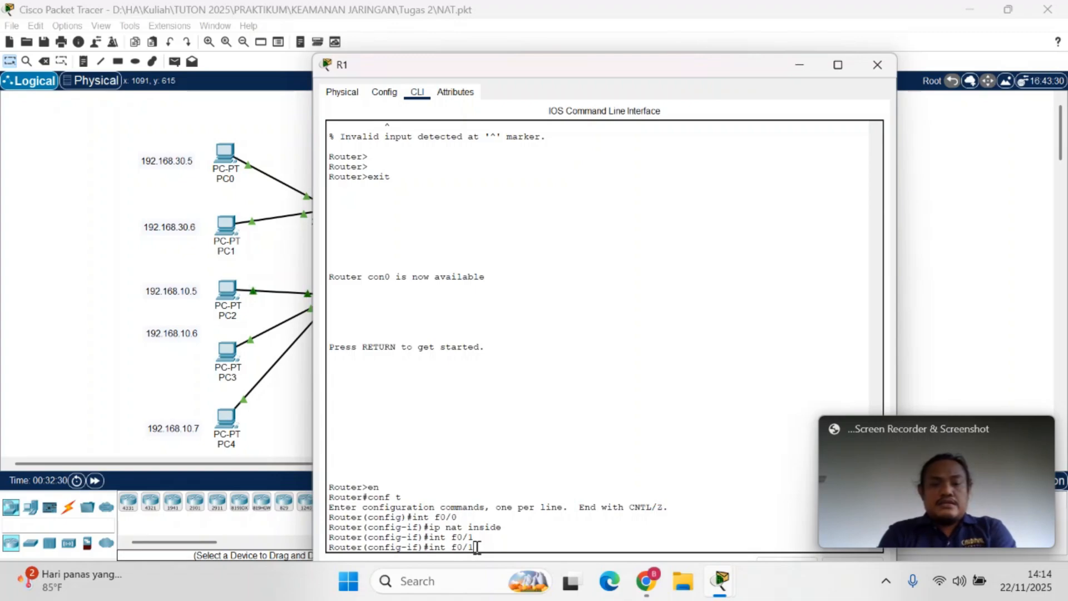
text( inside)
key(BackSpace)
key(BackSpace)
key(BackSpace)
key(BackSpace)
key(BackSpace)
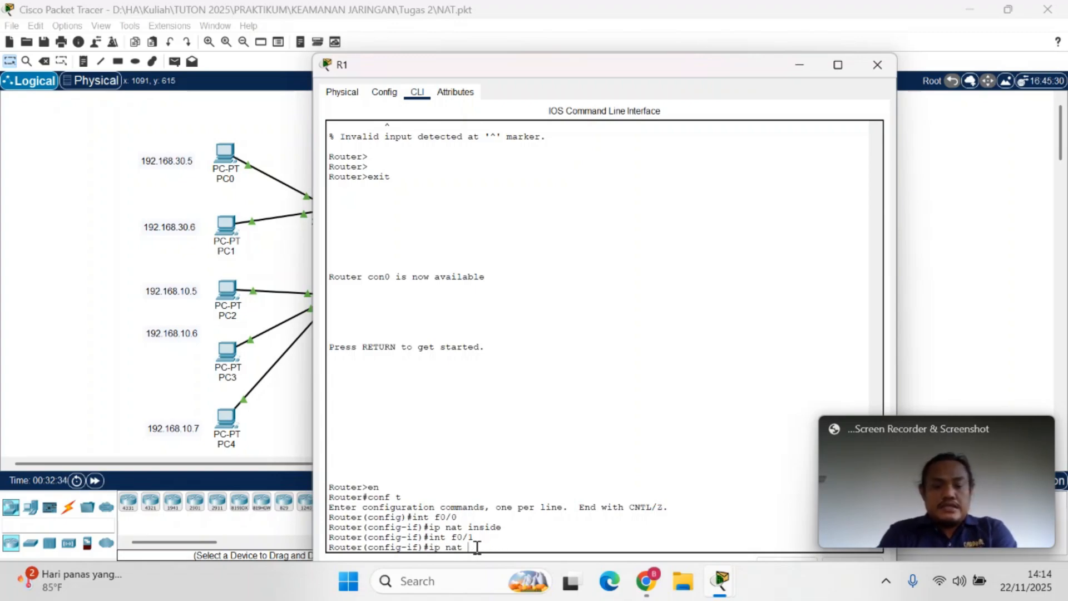
text(nside)
key(Return)
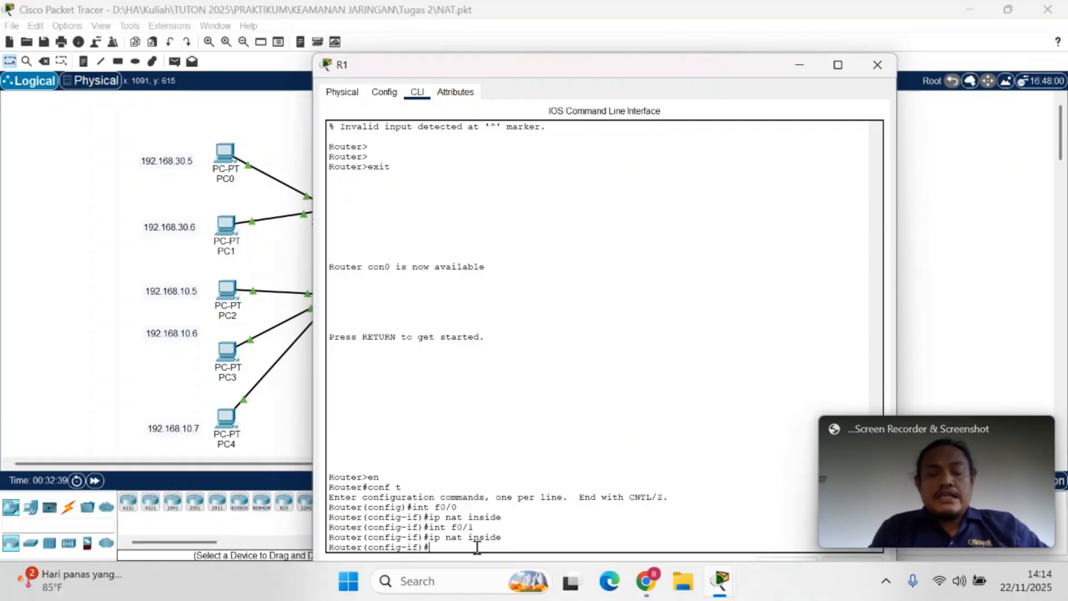
Review the int s0/1/0 and ip nat outside commands in the PDF in Chrome and return to R1's command line in Packet Tracer
click(645, 581)
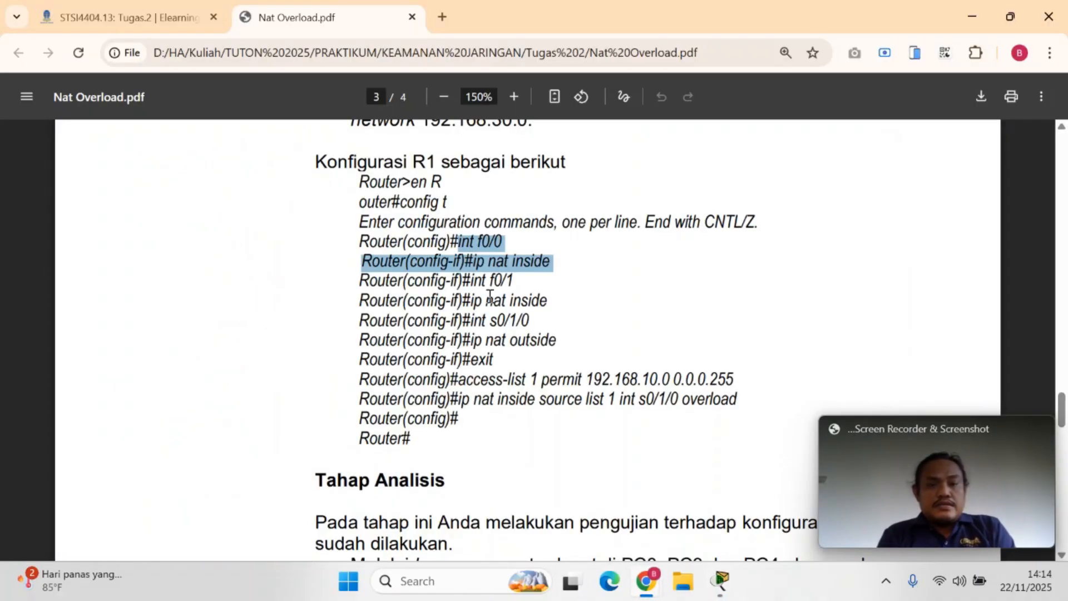
drag(473, 281, 456, 323)
click(541, 326)
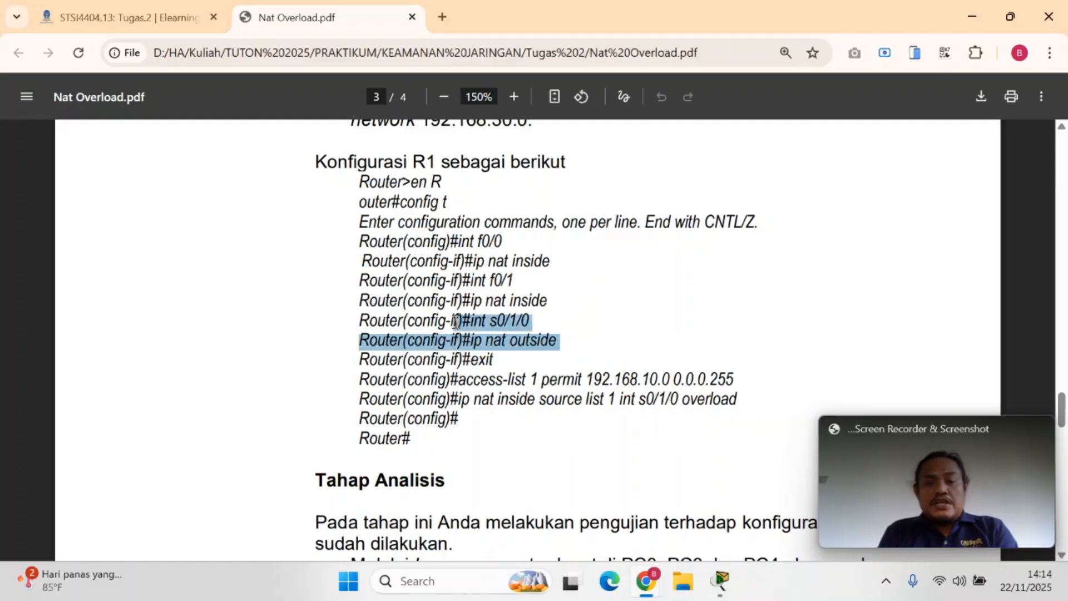
click(544, 357)
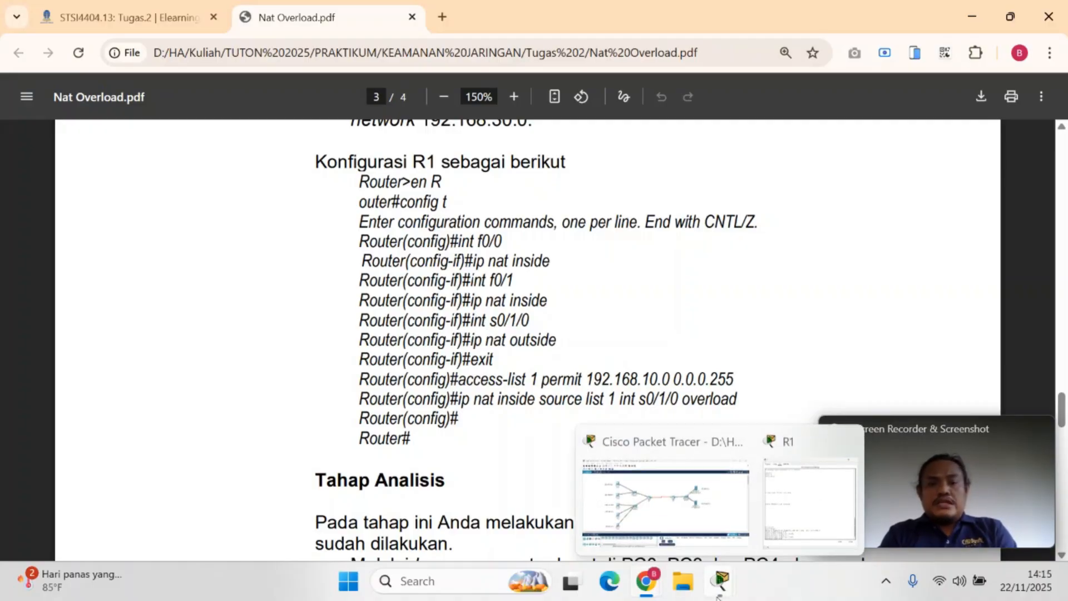
drag(463, 321, 527, 324)
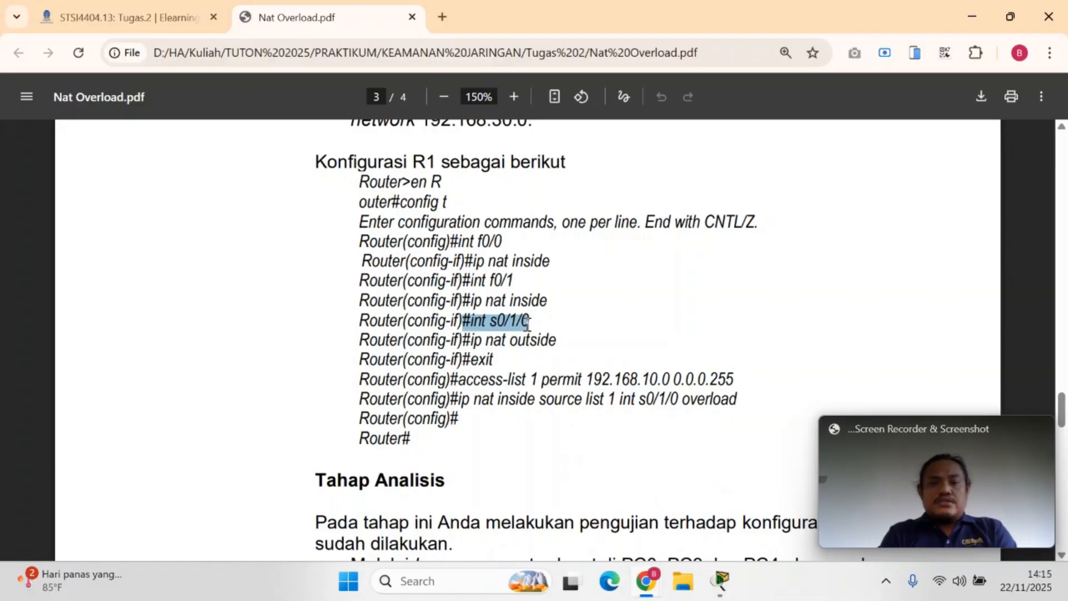
mouse_move(719, 582)
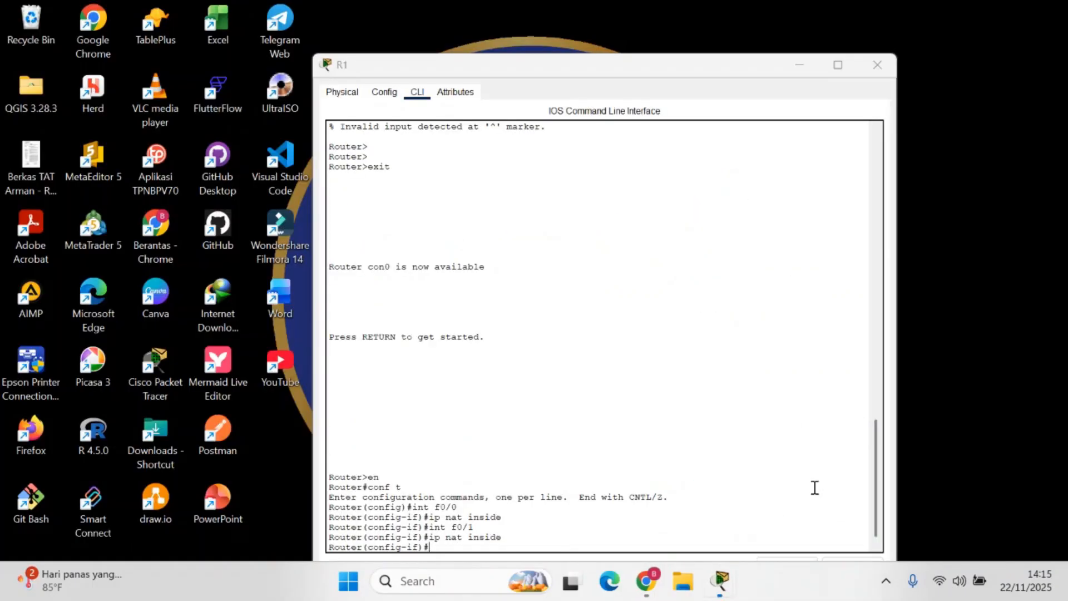
click(816, 486)
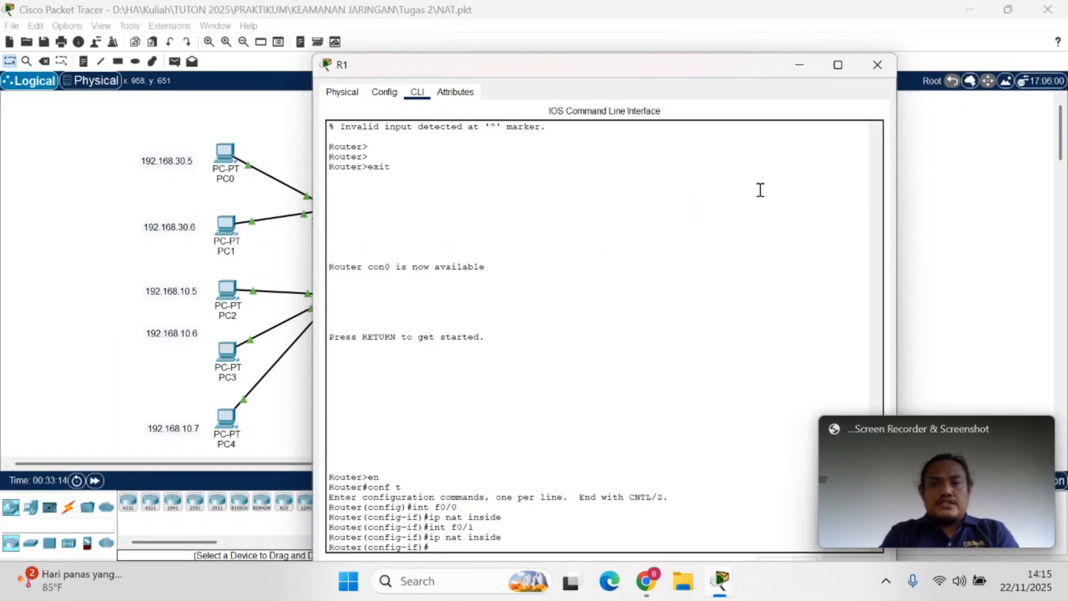
Set R1's serial interface s0/1/0 as the NAT outside interface with int s0/1/0 and ip nat outside
text(int)
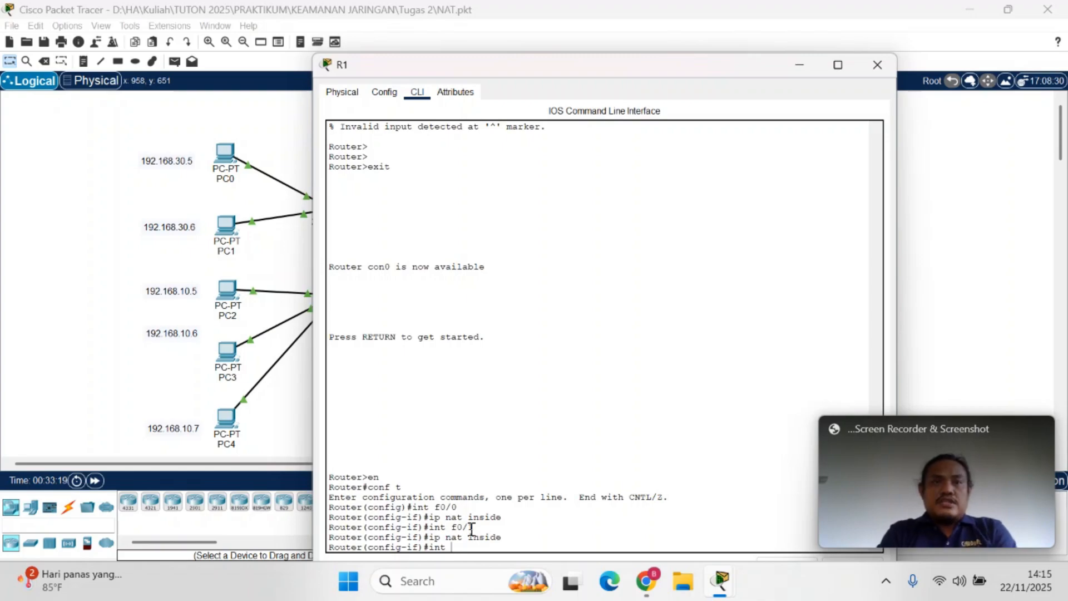
text( s0/)
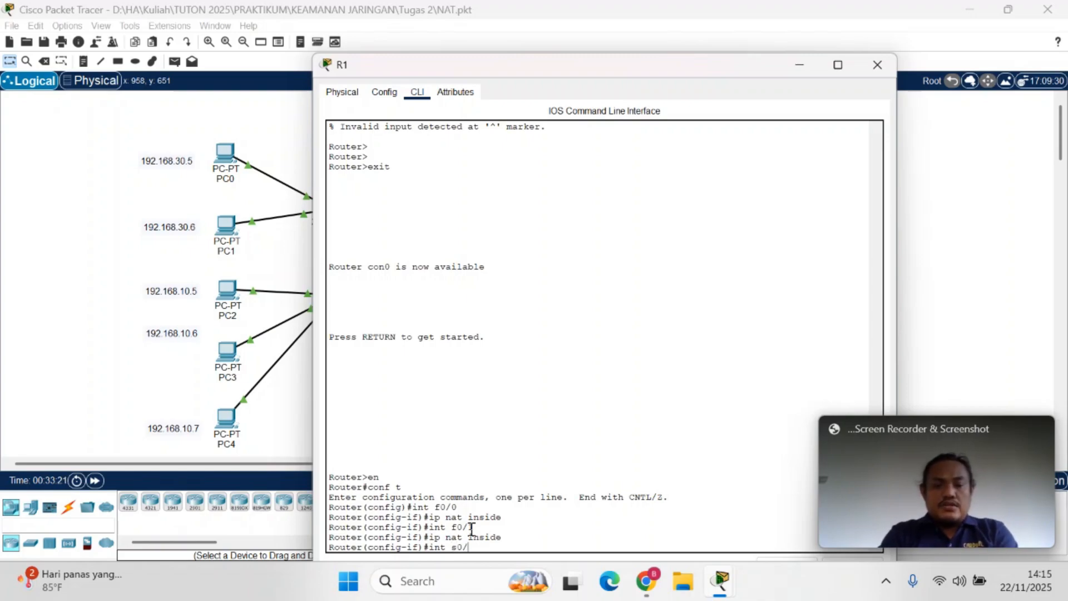
text(1)
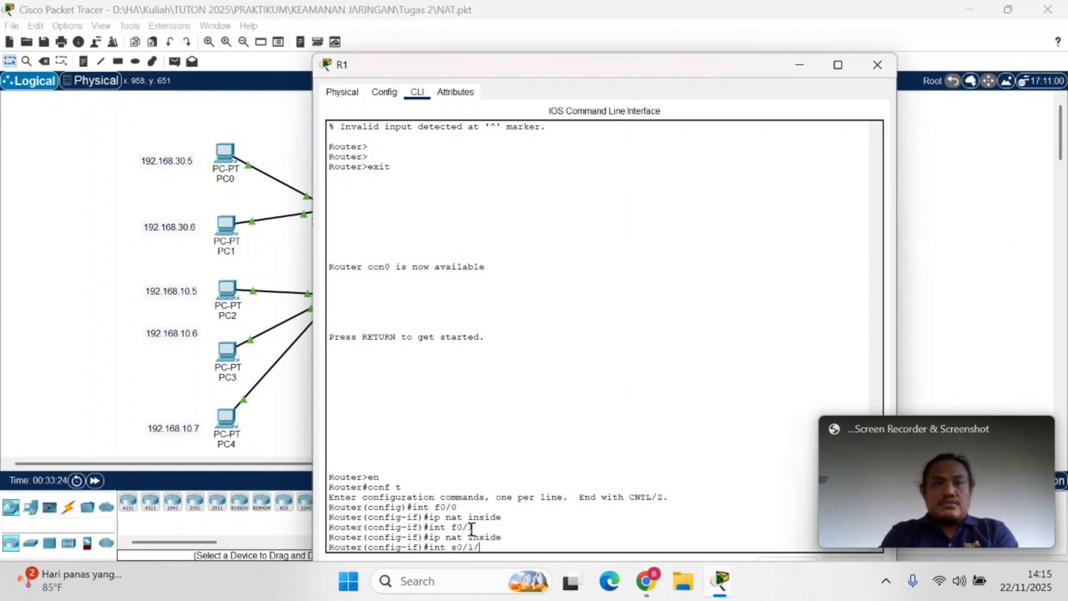
text(/0)
key(Return)
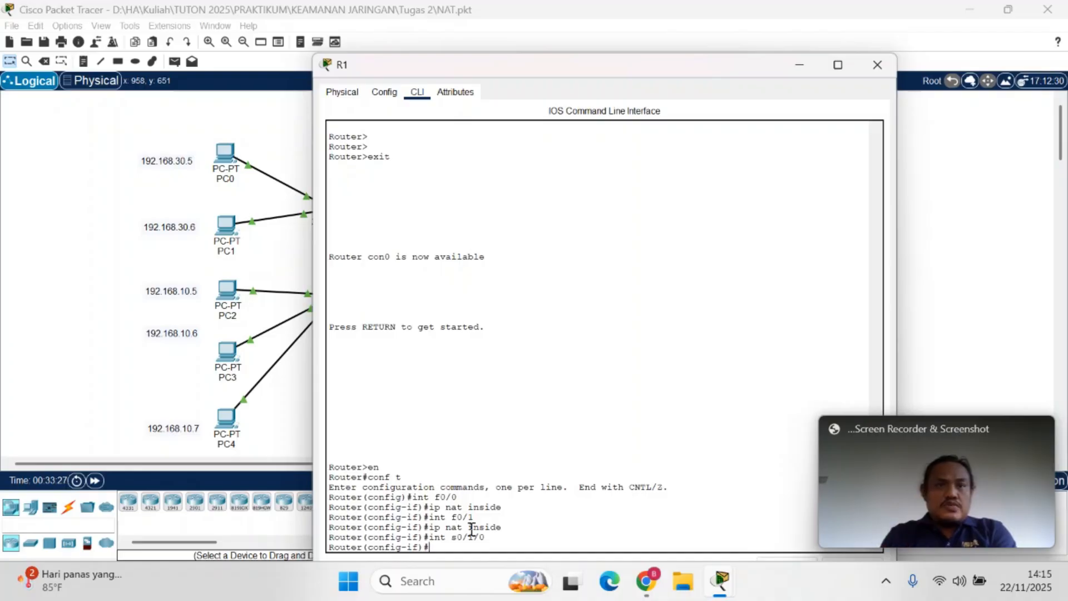
text(ip nat inside)
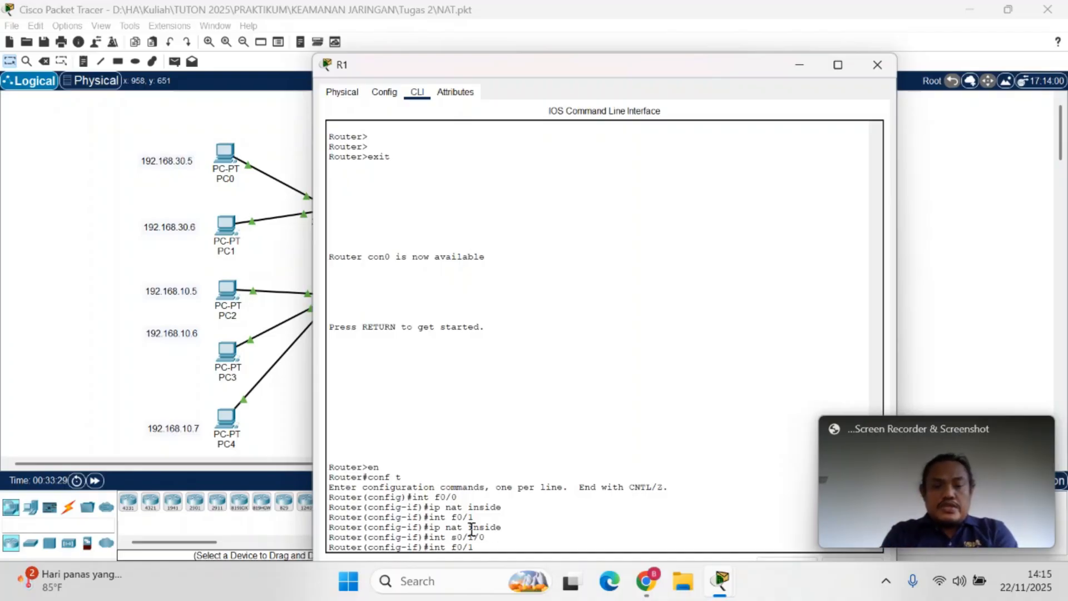
key(BackSpace)
key(BackSpace)
key(BackSpace)
key(BackSpace)
key(BackSpace)
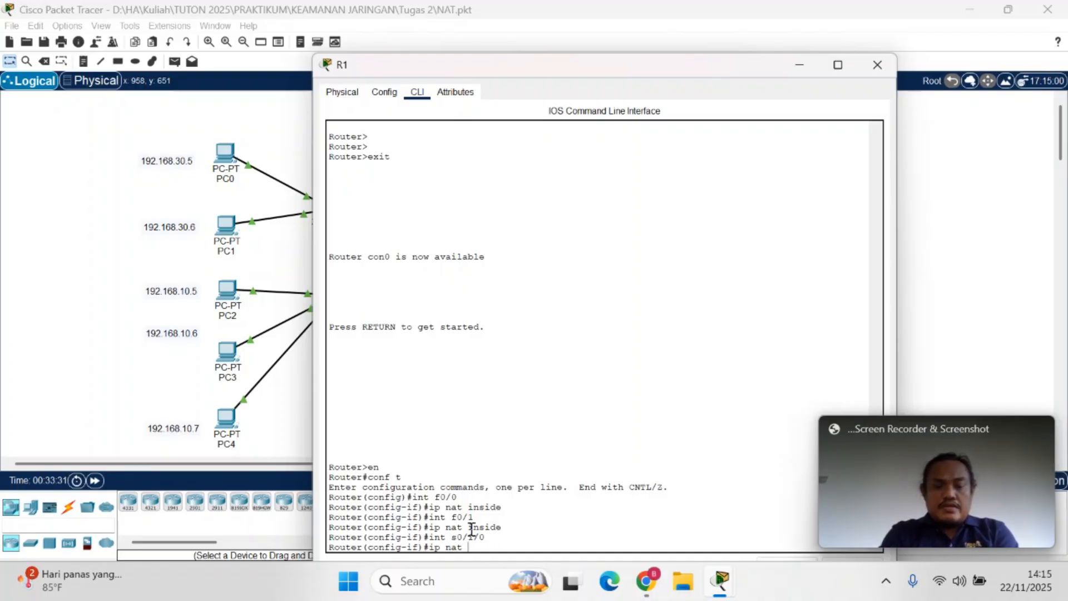
text(outsid)
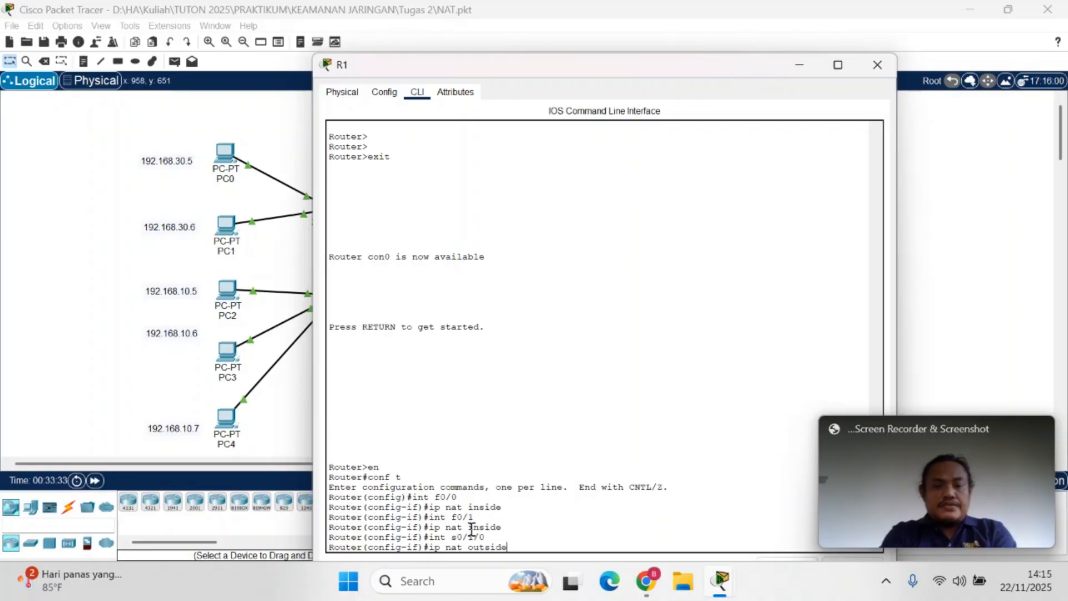
text(e)
key(Return)
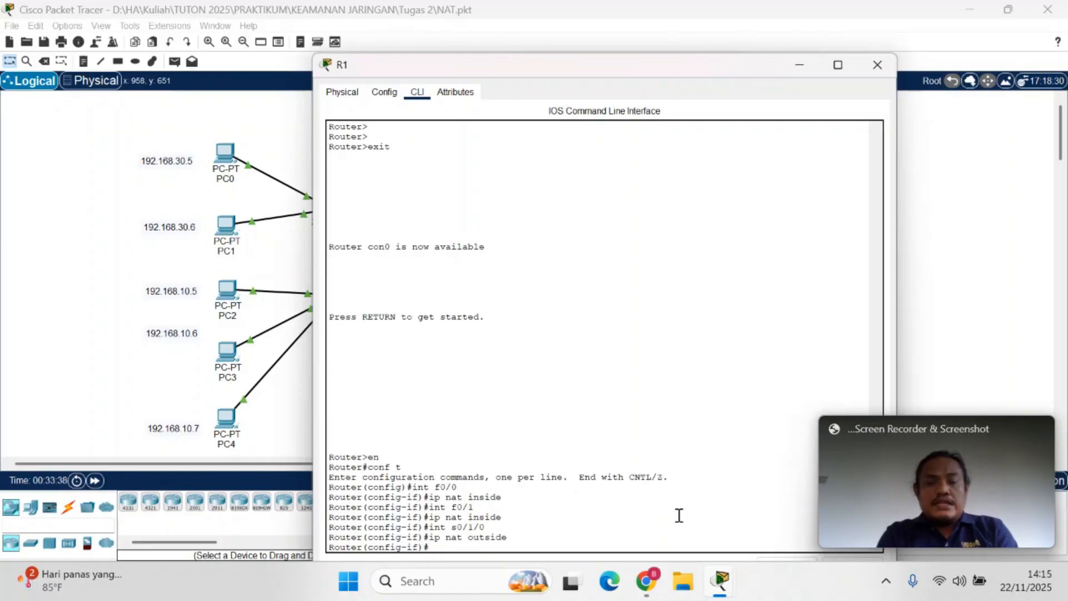
Check the exit and access-list commands that follow ip nat outside in Nat Overload.pdf in Chrome
click(645, 581)
click(493, 524)
drag(470, 339, 560, 340)
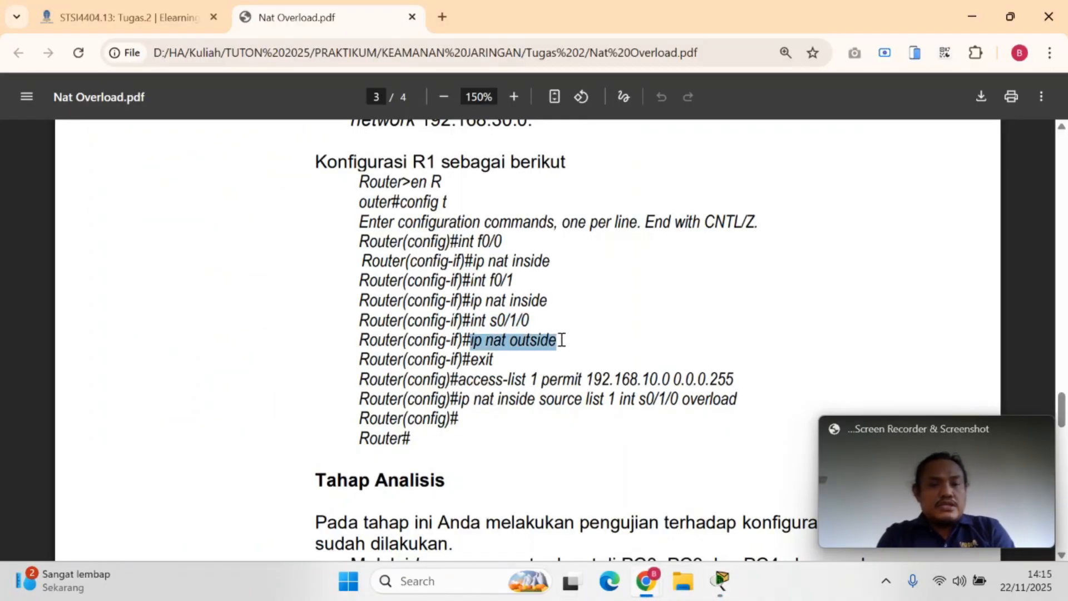
click(502, 358)
drag(502, 358, 469, 358)
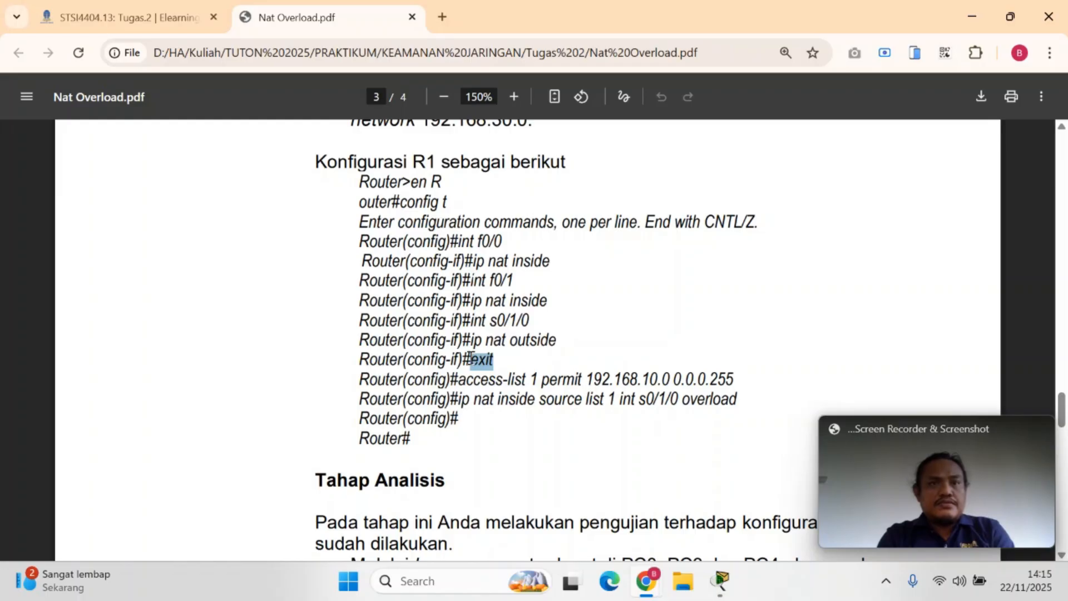
click(720, 581)
click(477, 543)
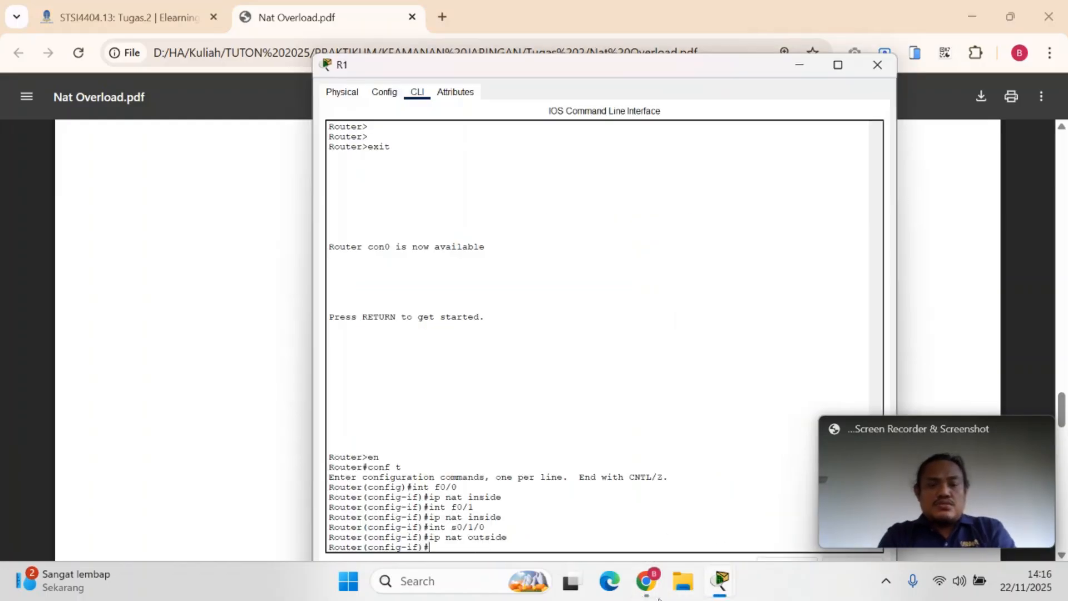
click(646, 581)
click(493, 524)
click(469, 387)
drag(463, 381, 690, 389)
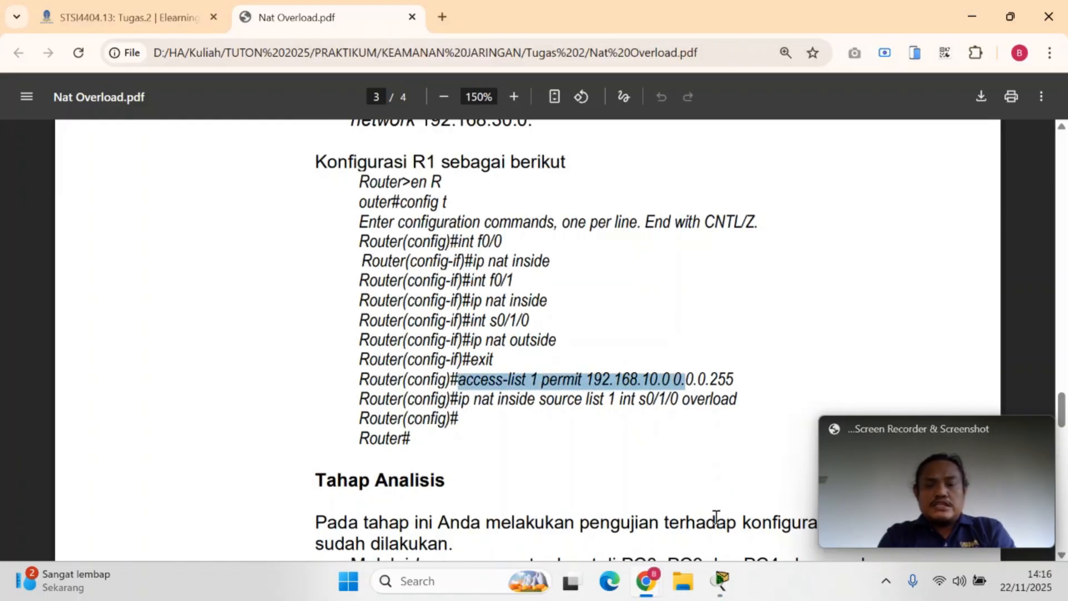
Create access list 1 on R1 in Packet Tracer with access-list 1 permit 192.168.10.0 0.0.0.255, checking the wildcard in Nat Overload.pdf
click(720, 581)
text(access-list)
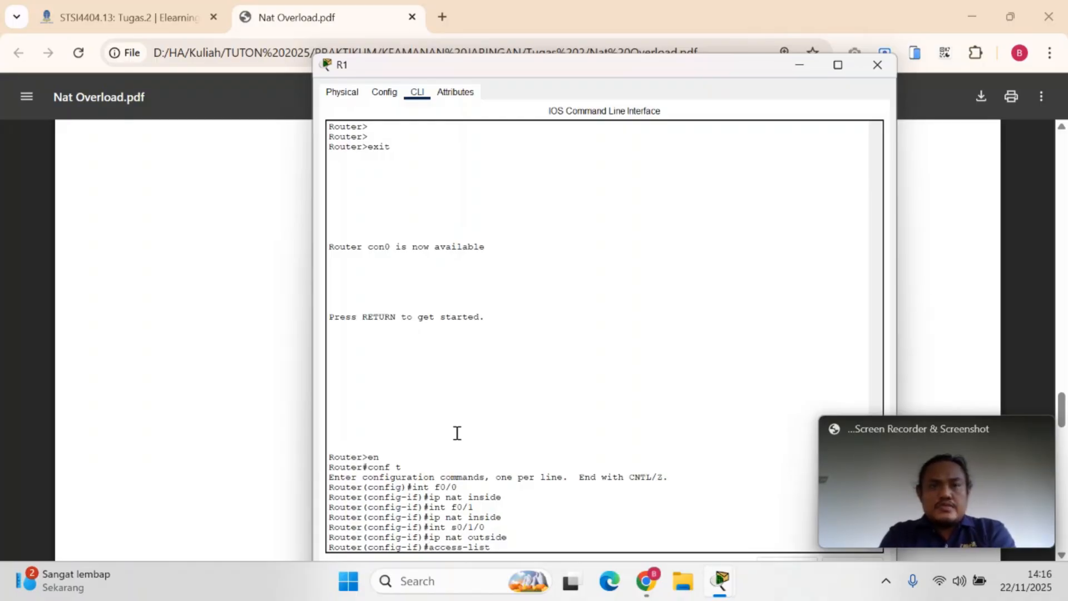
text( 1)
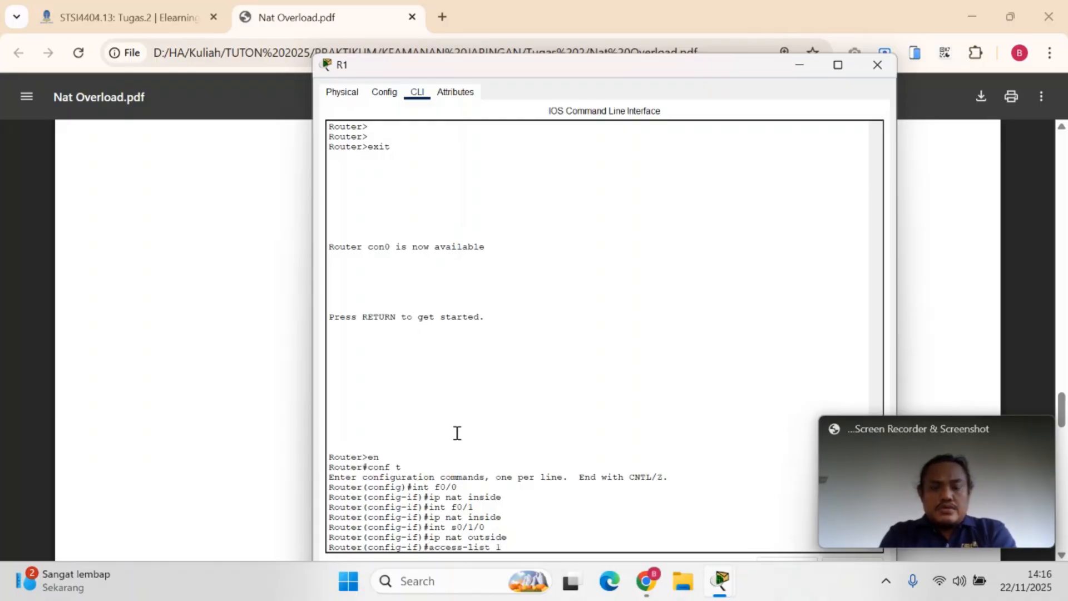
text( permit)
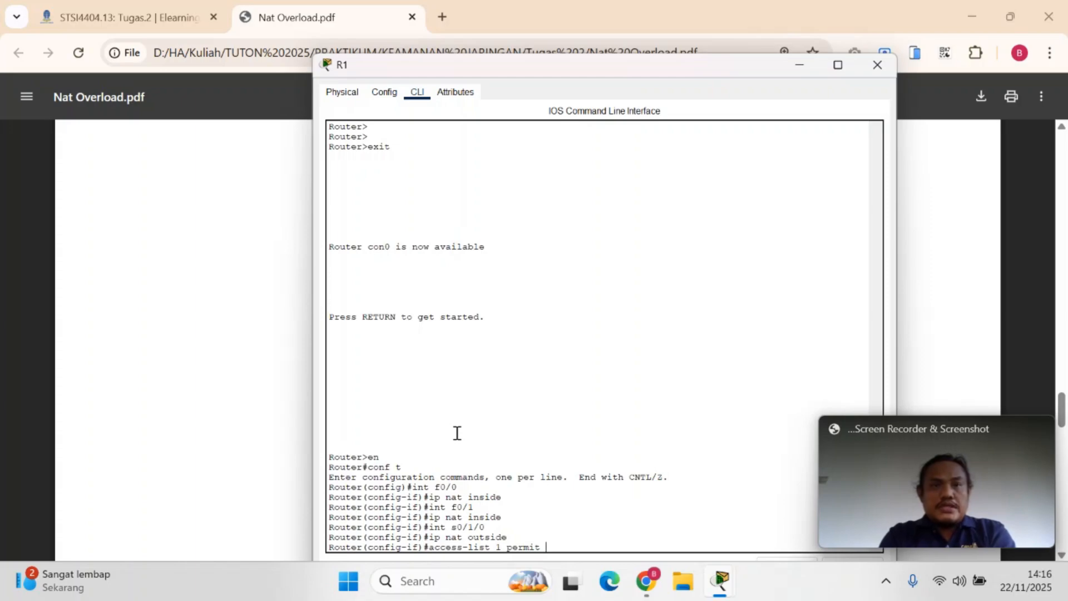
text( 192.1)
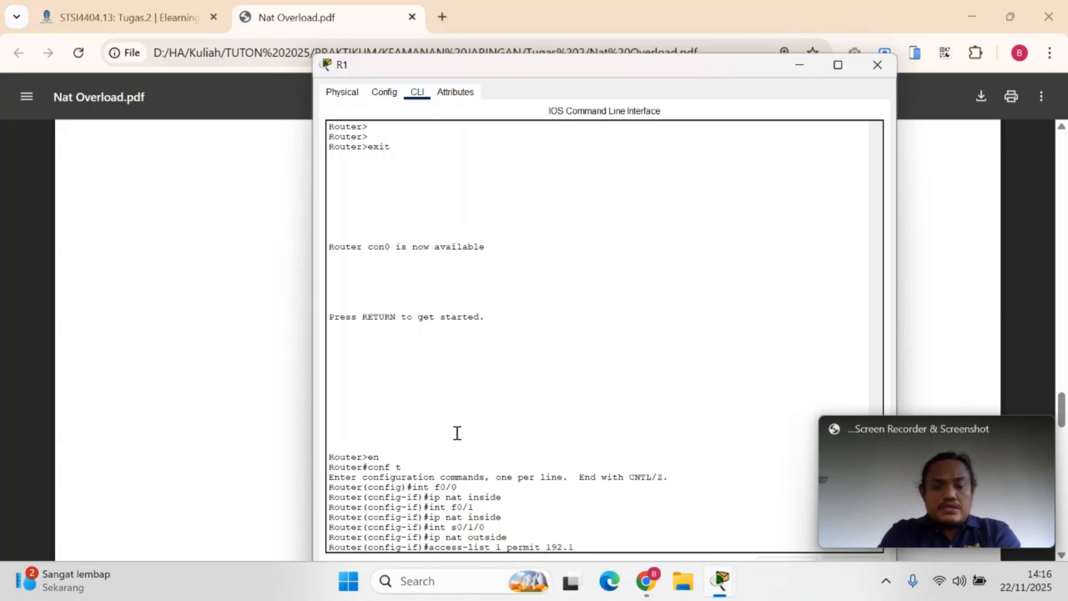
text(68.10.0)
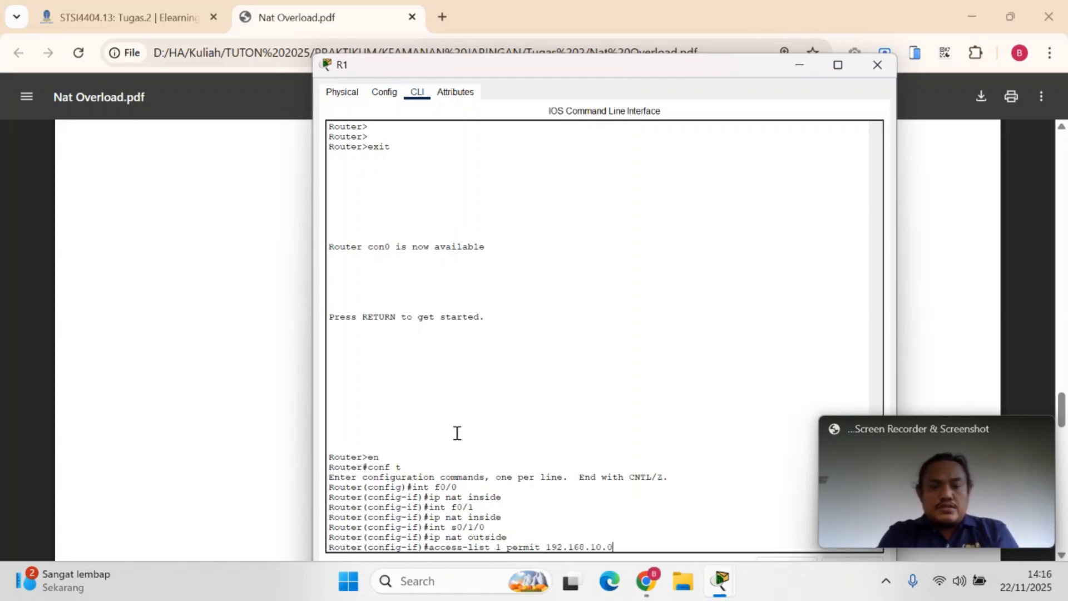
mouse_move(646, 582)
click(463, 510)
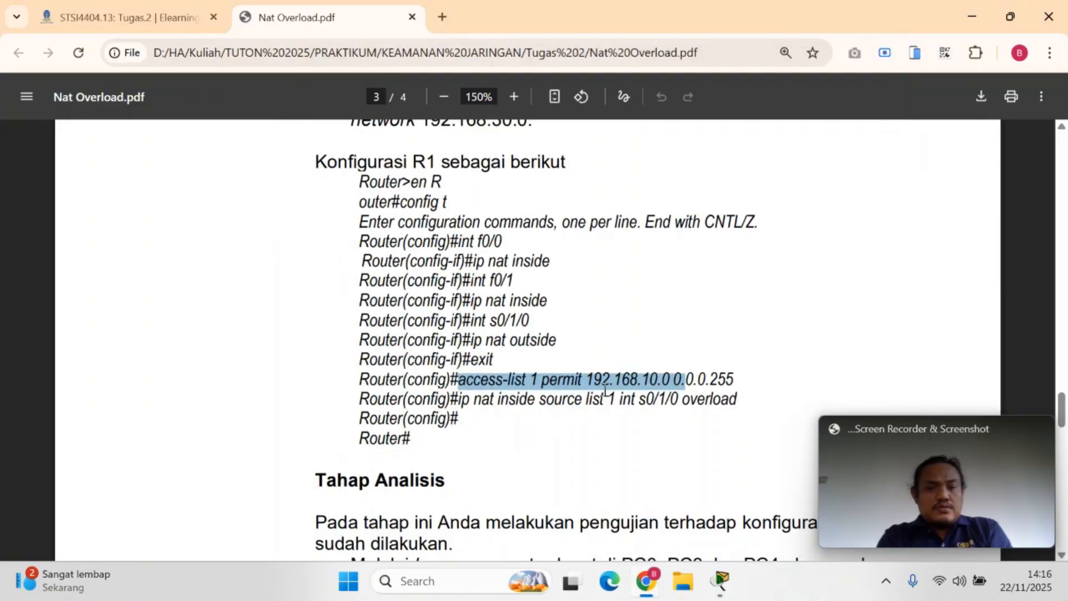
click(676, 384)
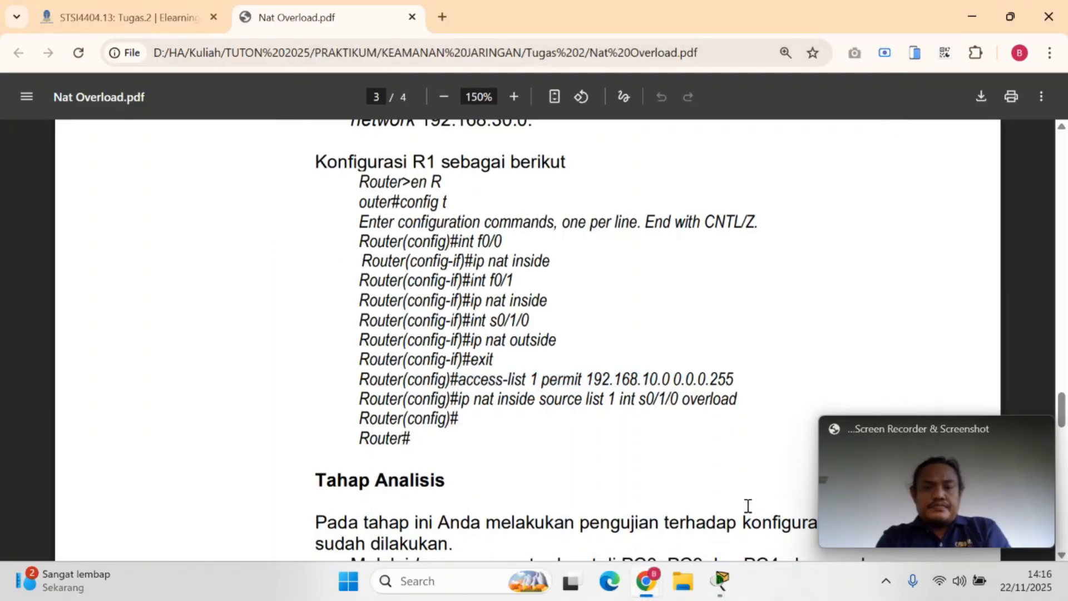
mouse_move(721, 581)
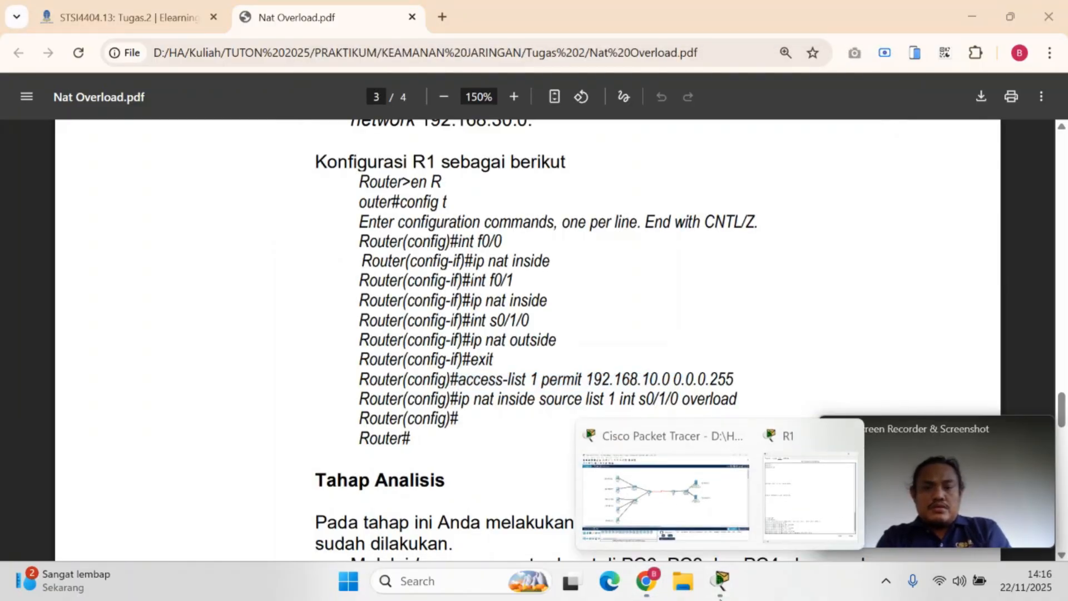
click(608, 421)
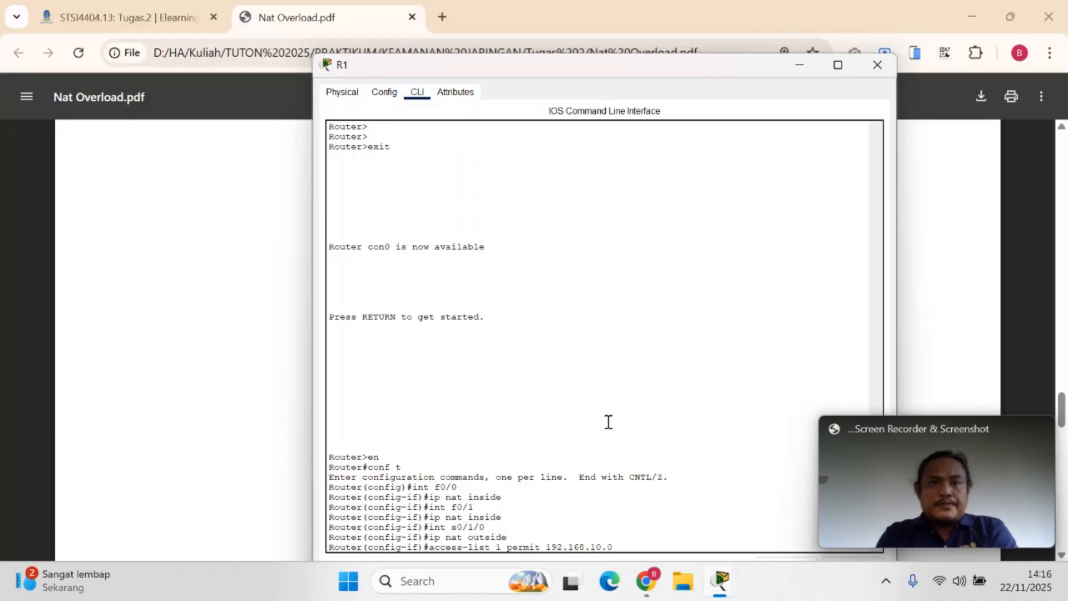
text(0.0)
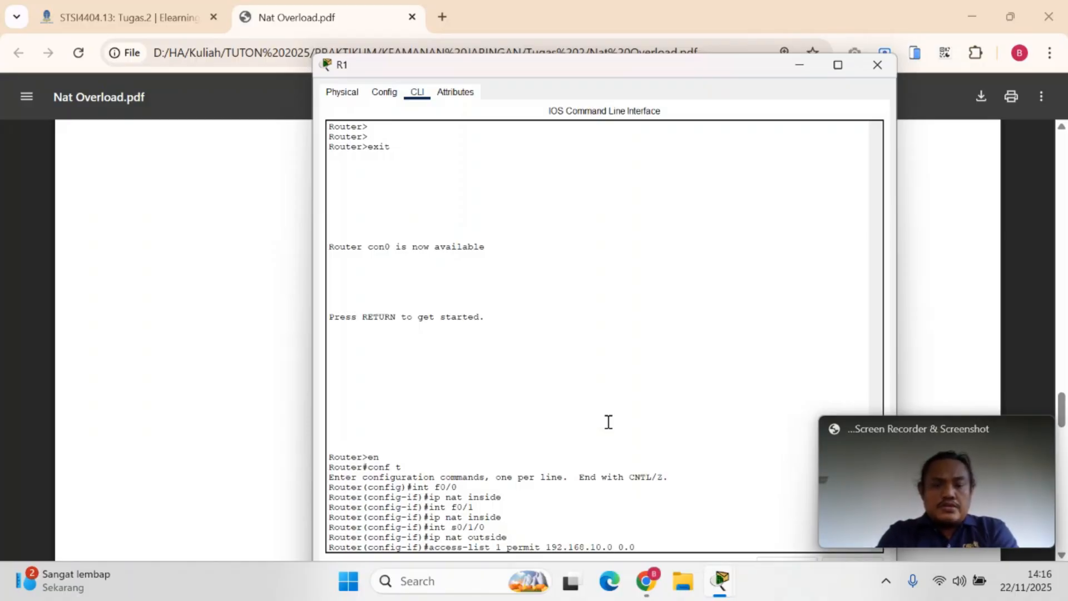
text(.0)
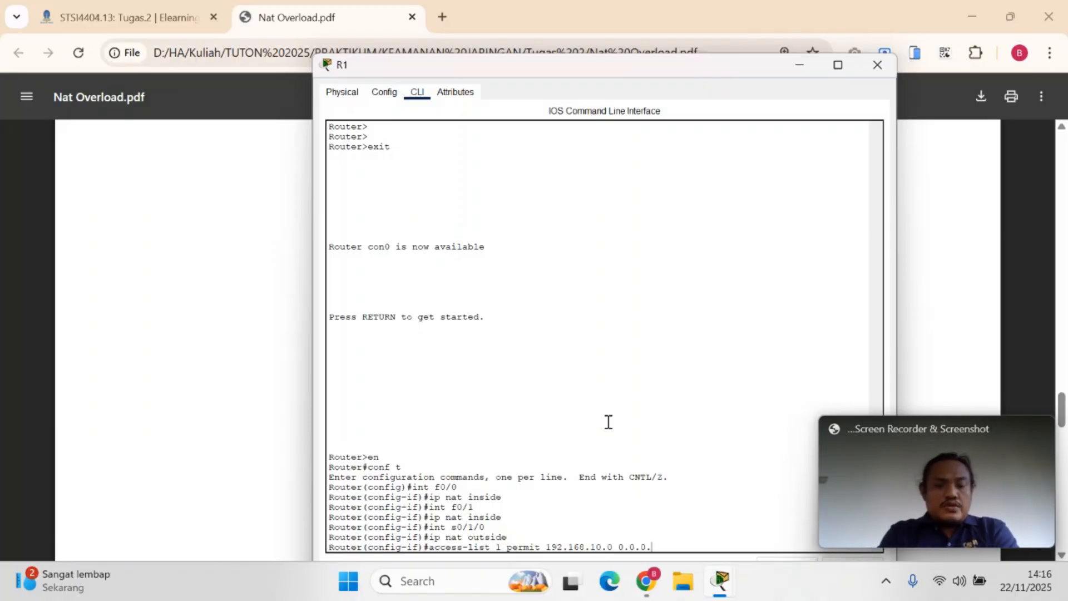
text(.255)
key(Return)
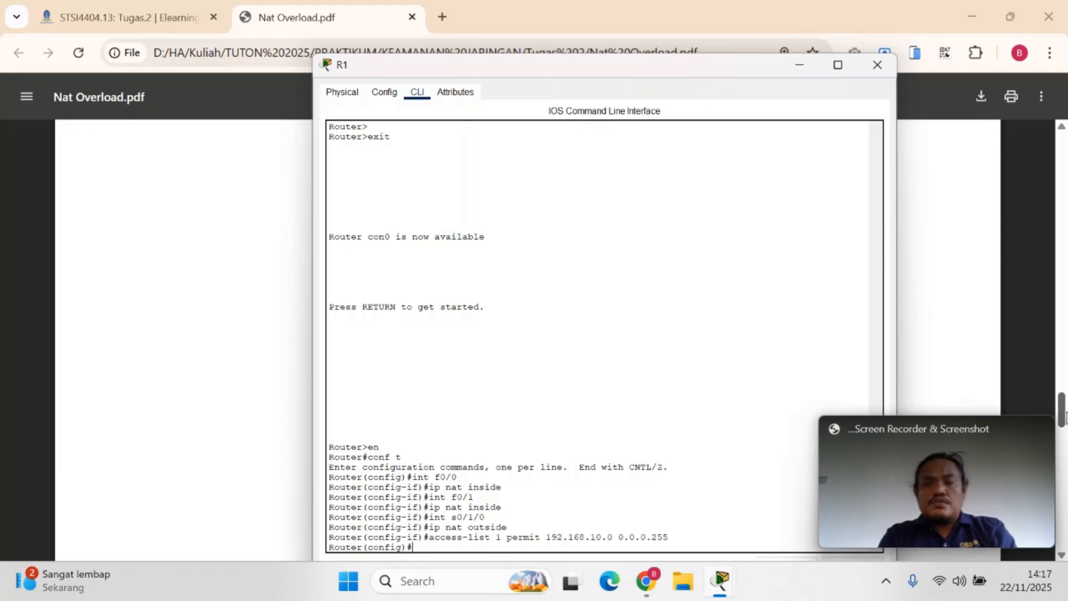
Look up the command that follows the access list in Nat Overload.pdf in Chrome and return to R1's command line
click(984, 341)
click(832, 499)
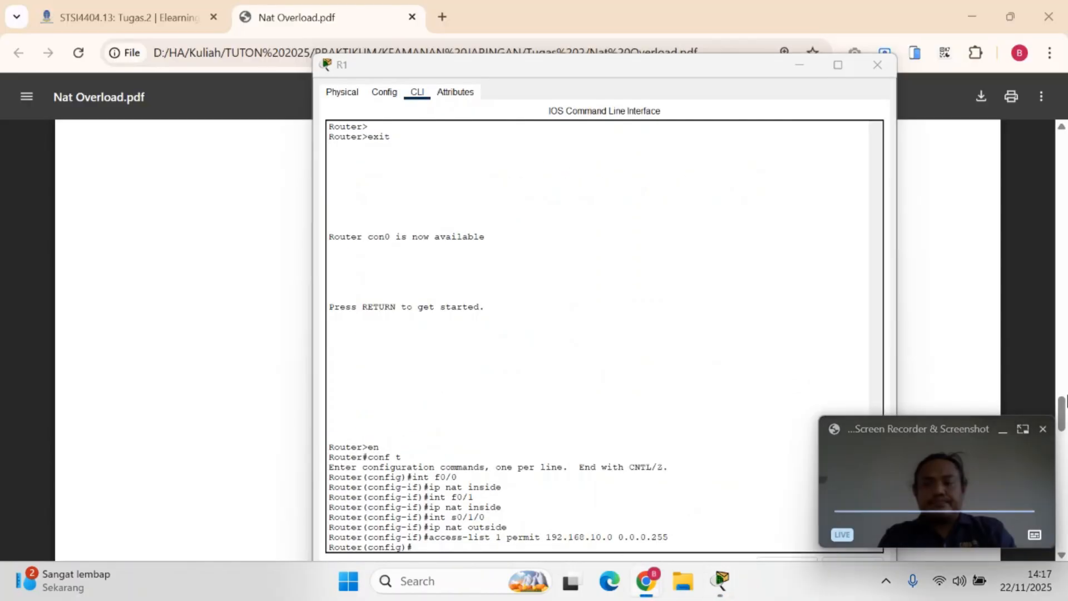
click(1066, 410)
scroll(1064, 410, down, 8)
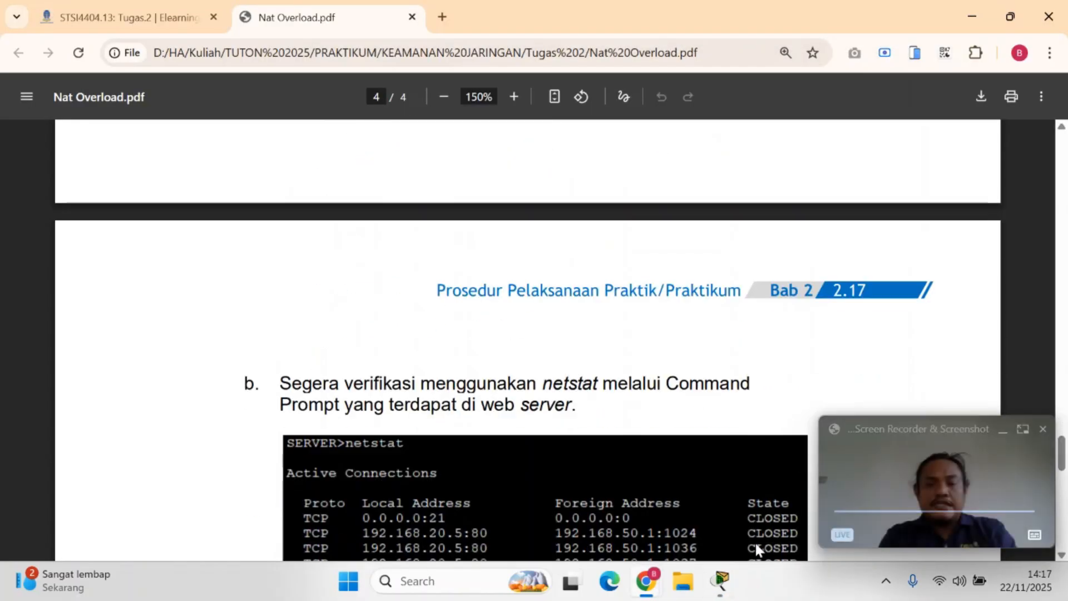
mouse_move(720, 582)
click(800, 491)
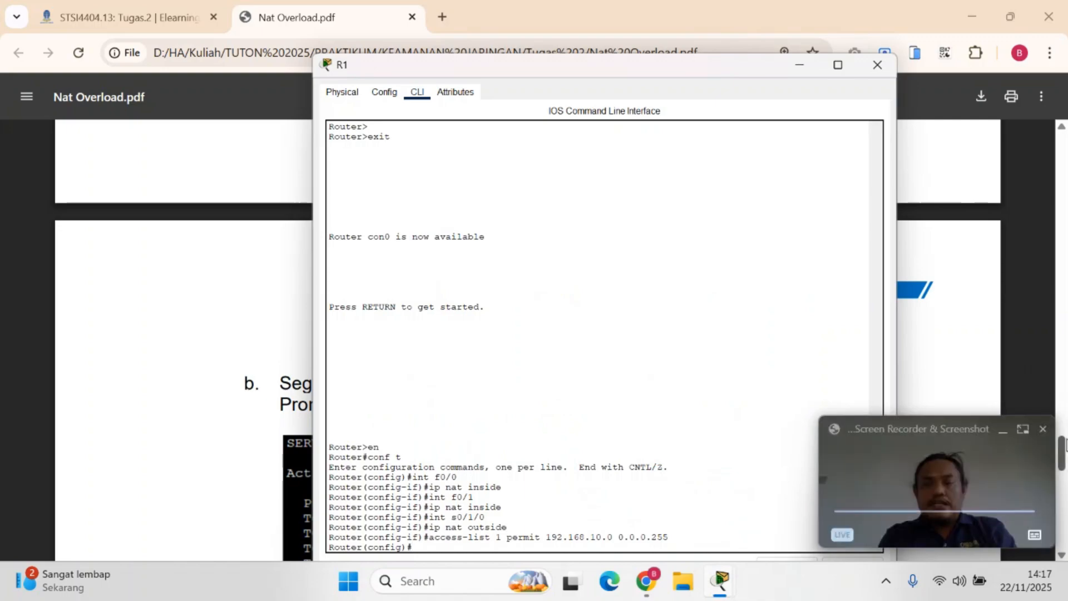
click(1064, 452)
mouse_move(720, 581)
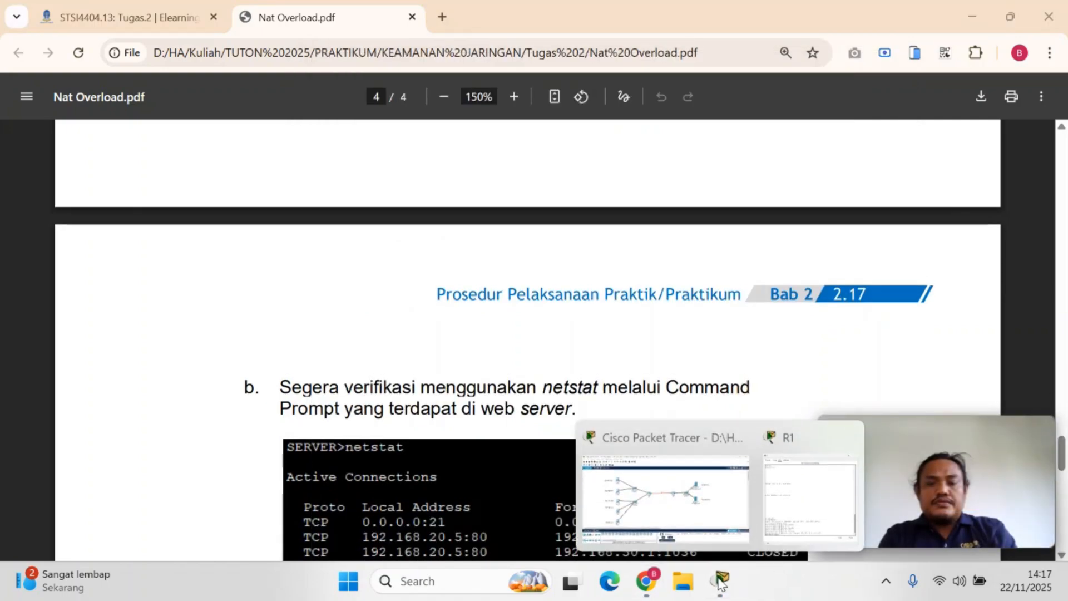
click(800, 492)
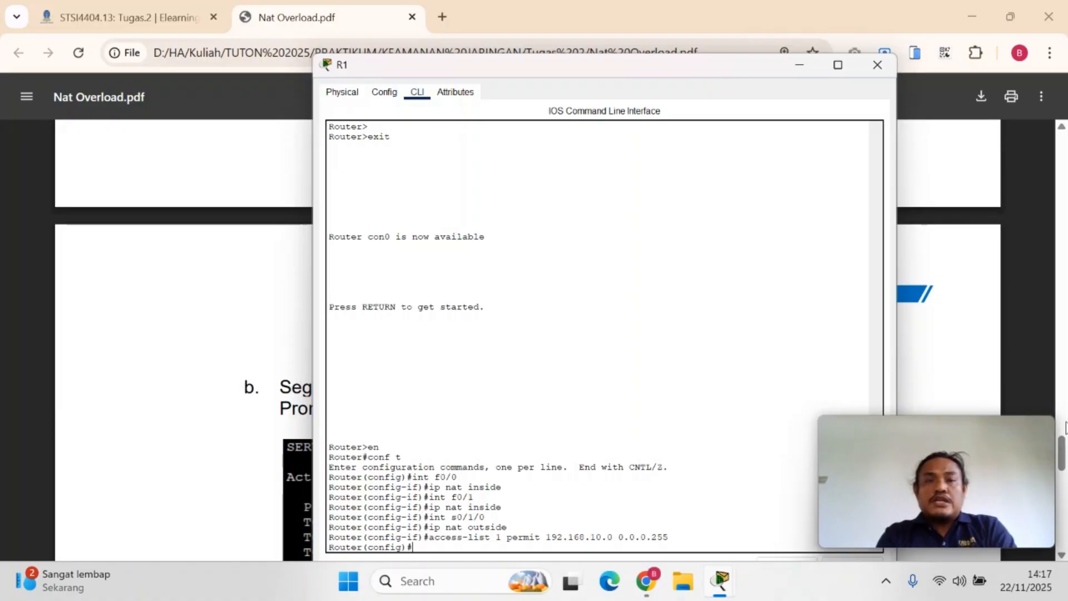
click(646, 582)
click(510, 528)
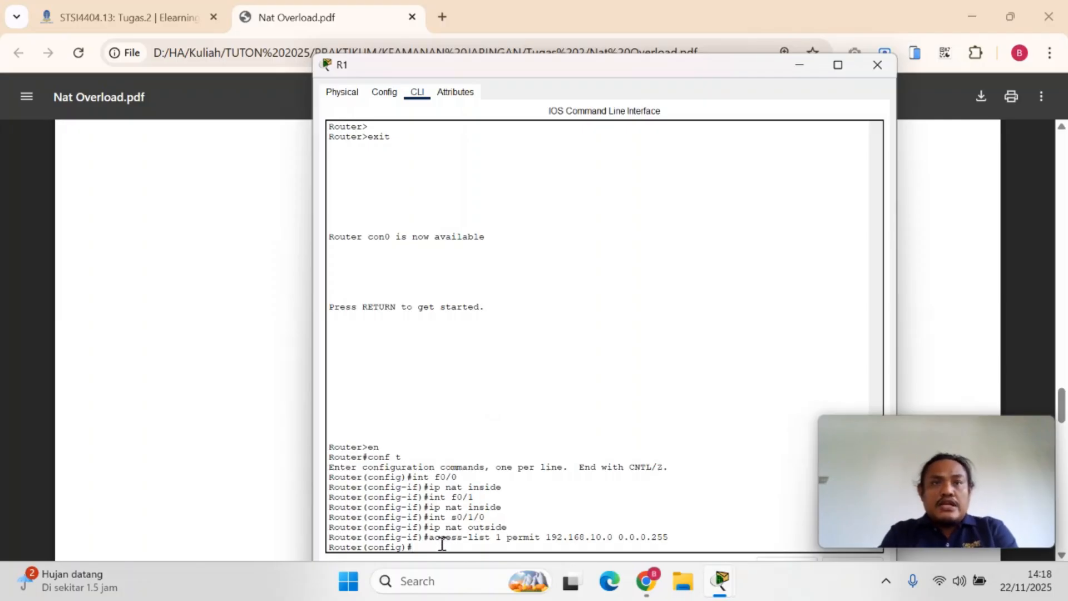
Enable NAT overload on R1 for access list 1 with ip nat inside source list 1 int s0/1/0 overload
text(nat inside)
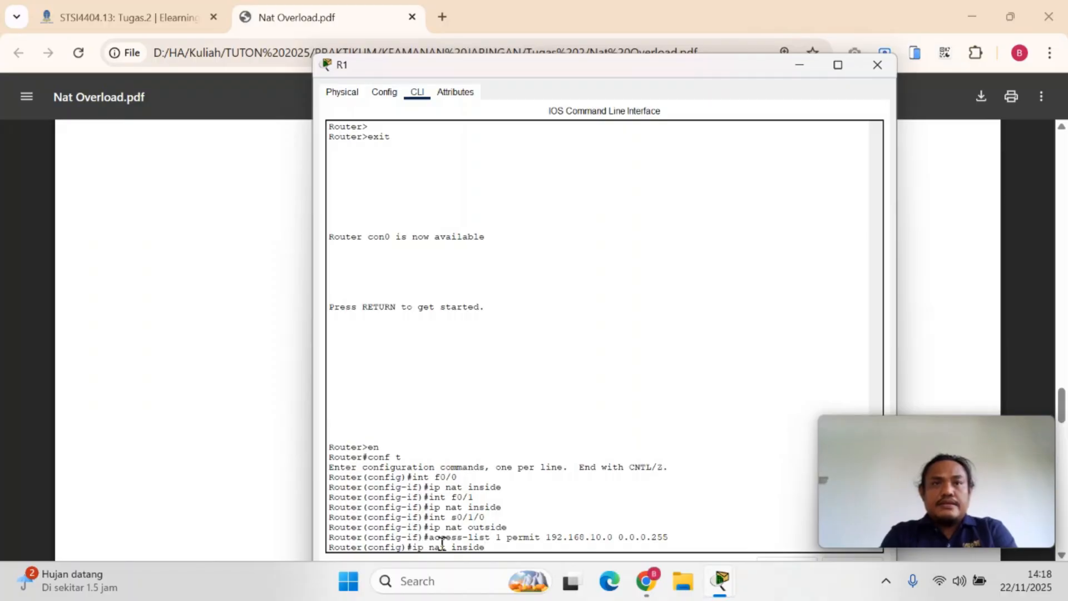
text( source)
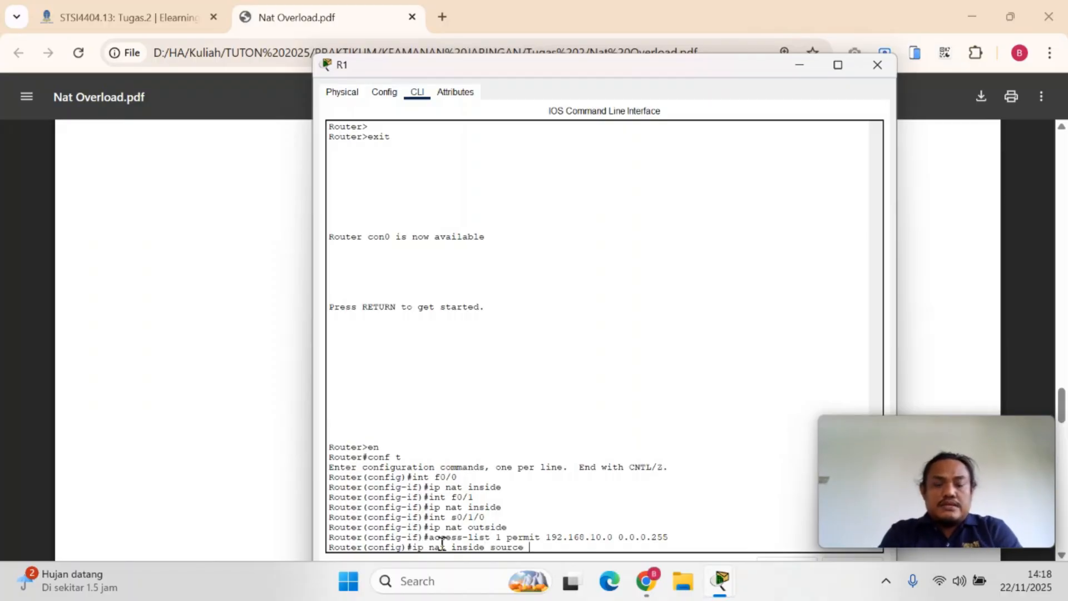
text( list 1)
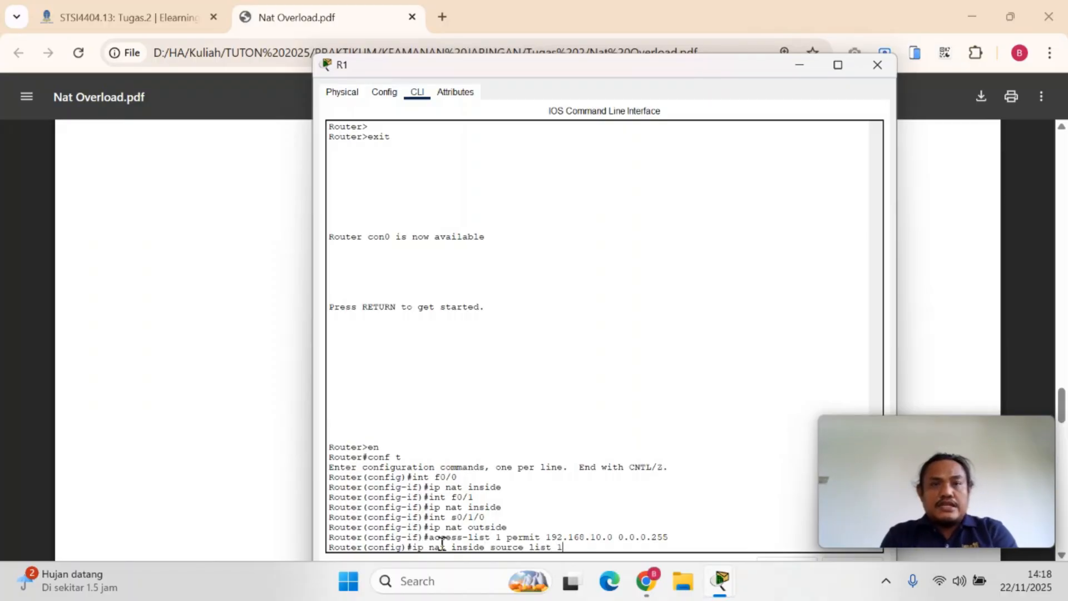
text( int s0/1/0)
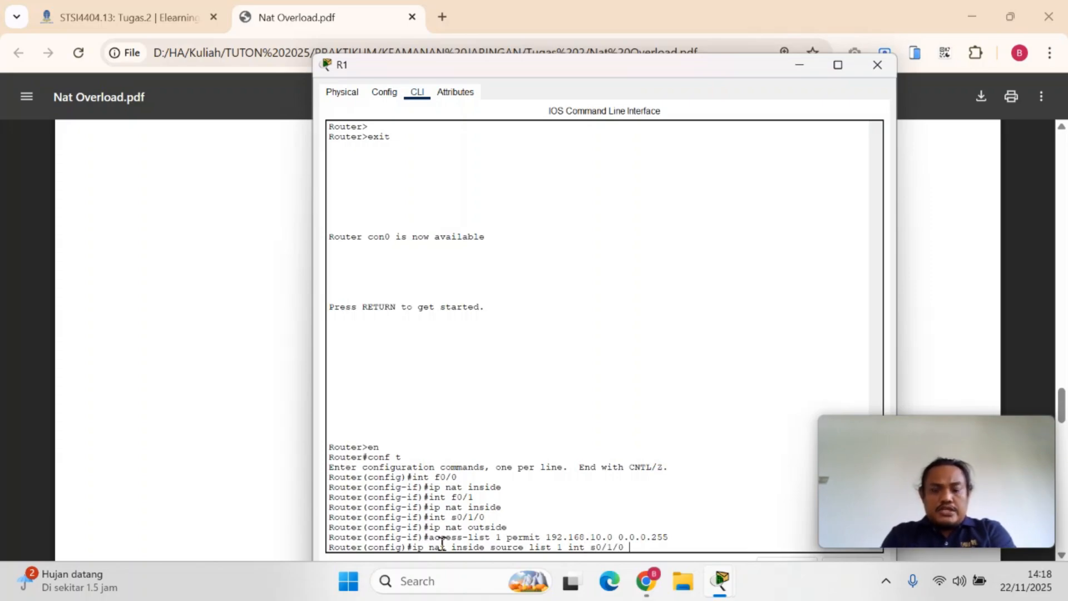
text( overload)
key(Return)
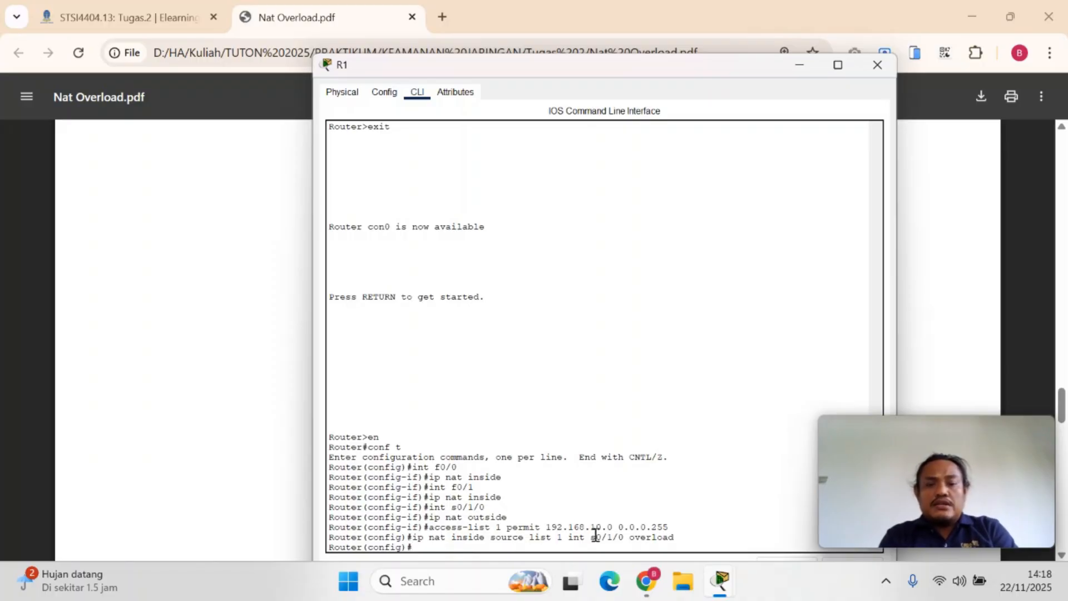
Compare R1's entered access-list and NAT commands with the configuration listing in Nat Overload.pdf in Chrome
drag(552, 527, 616, 526)
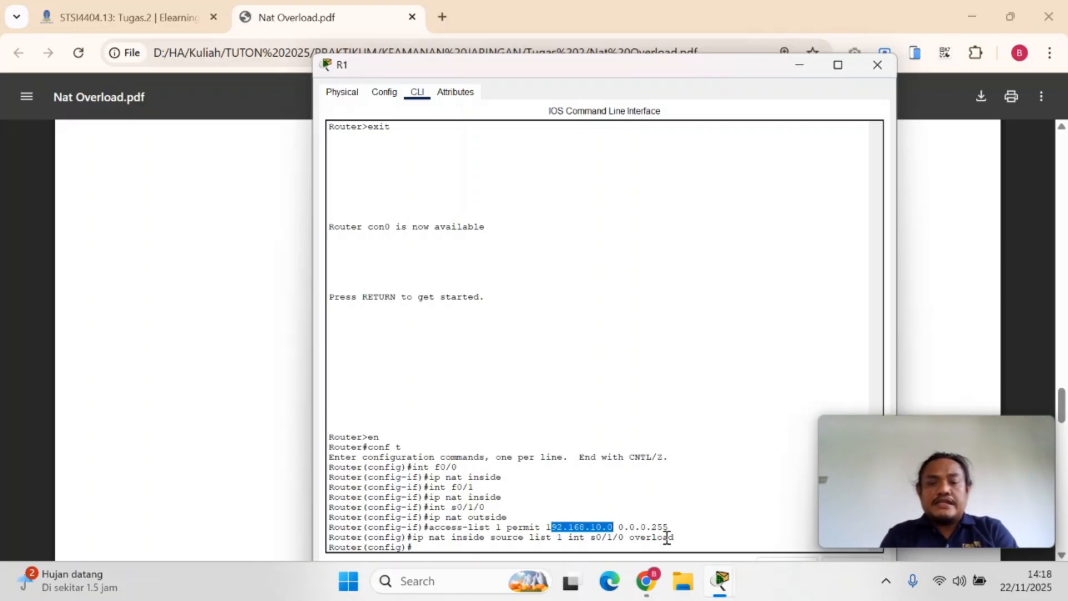
click(697, 532)
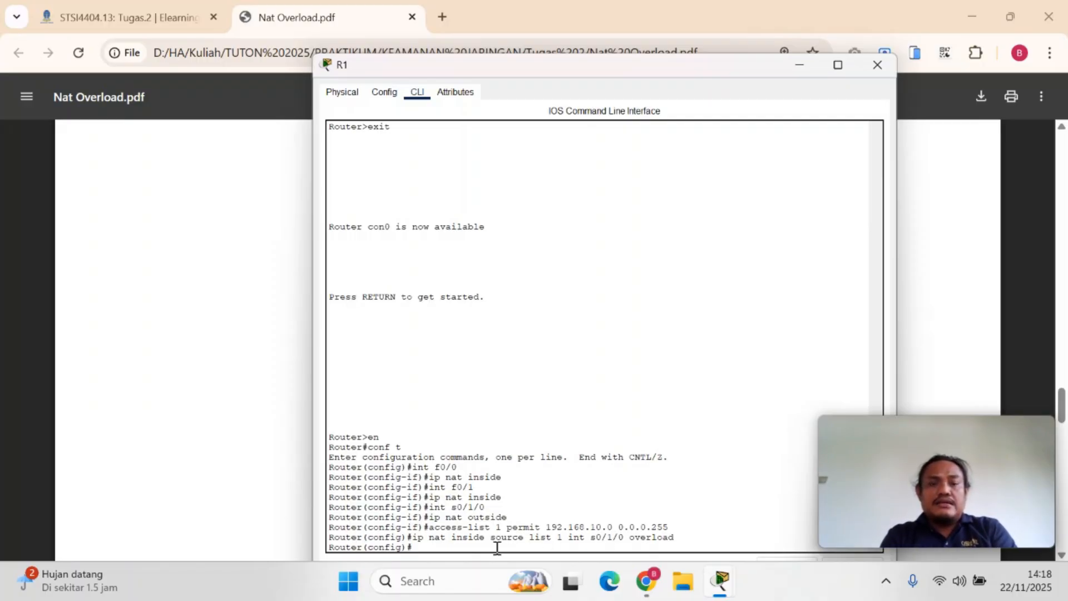
click(640, 582)
click(482, 512)
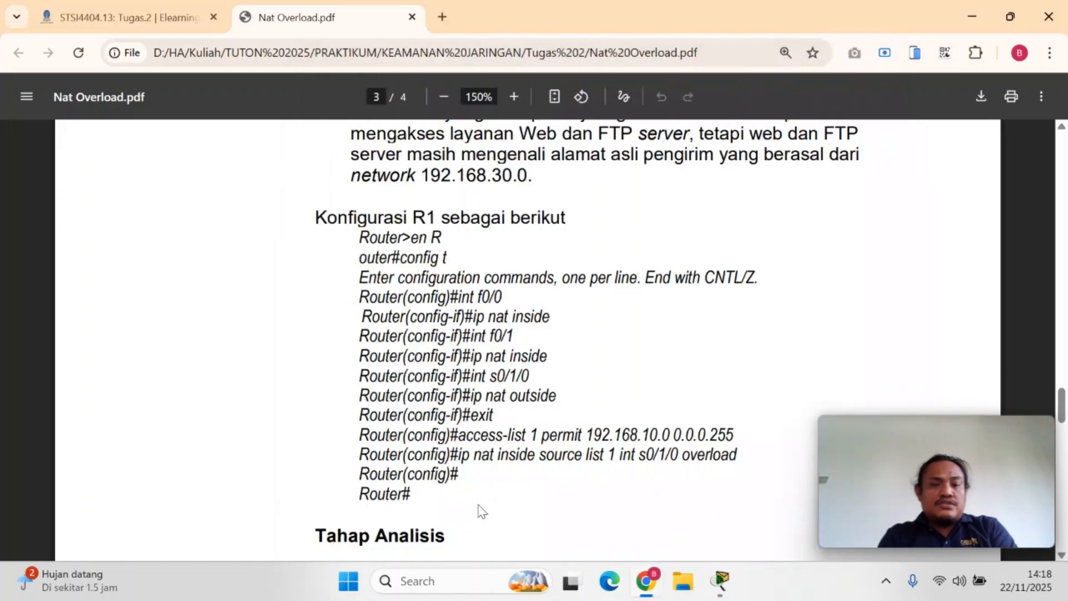
click(721, 581)
click(787, 510)
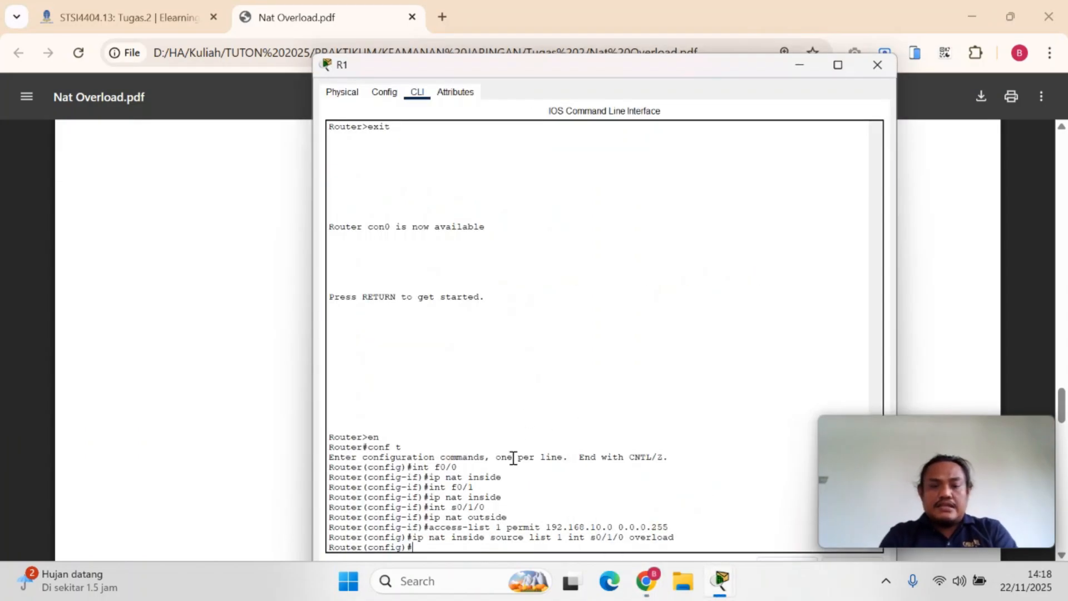
Leave R1's global configuration mode with the end command
key(Return)
key(Return)
text(end)
key(Return)
key(Return)
Review the R1 configuration listing and the Tahap Analisis section of Nat Overload.pdf in Chrome
mouse_move(654, 596)
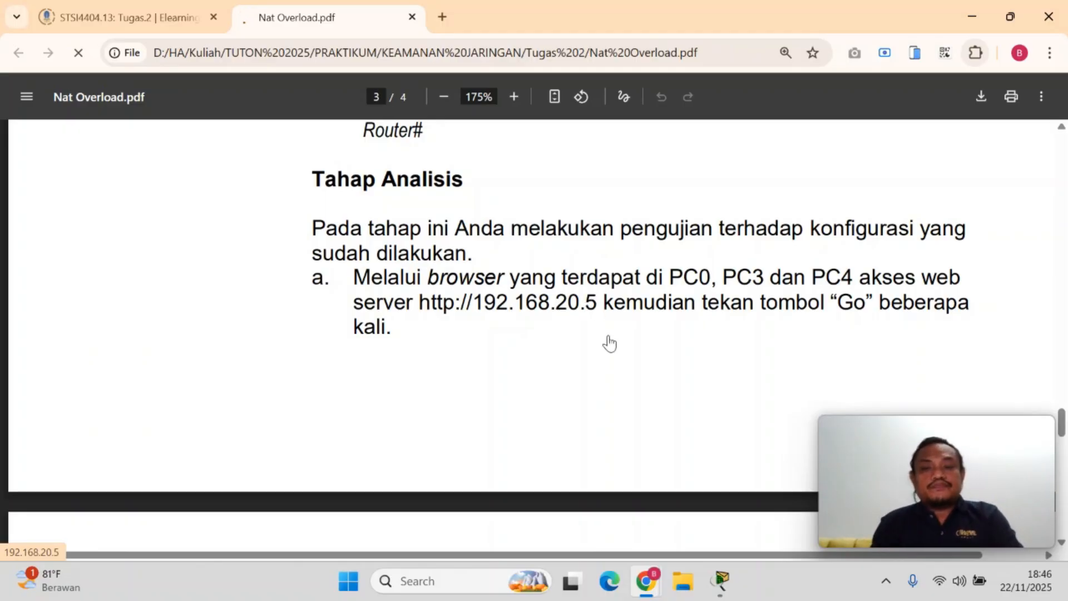
scroll(638, 269, up, 5)
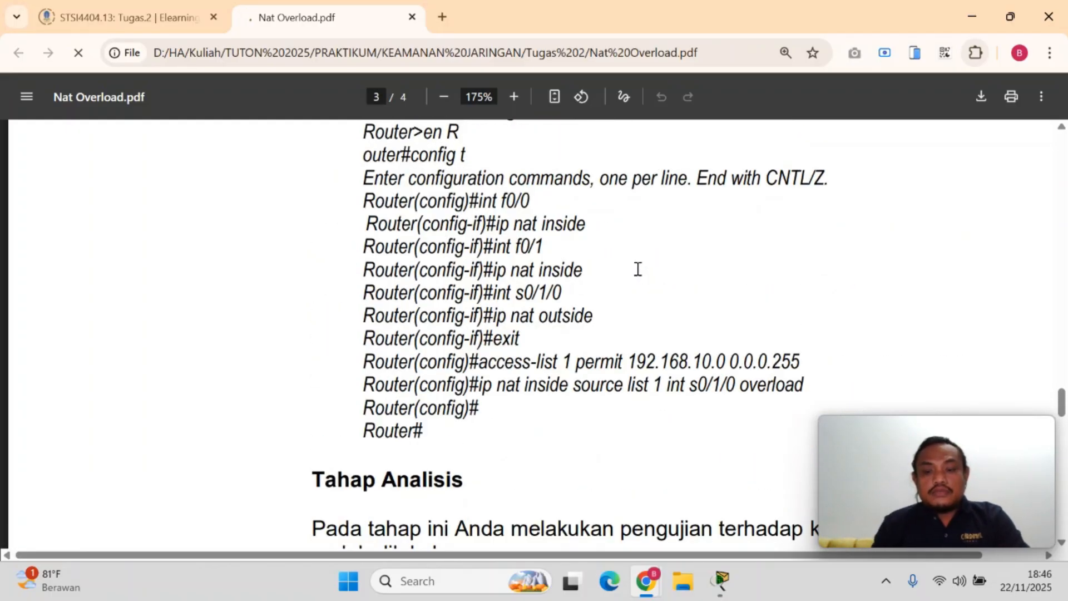
scroll(638, 269, down, 4)
scroll(637, 269, down, 1)
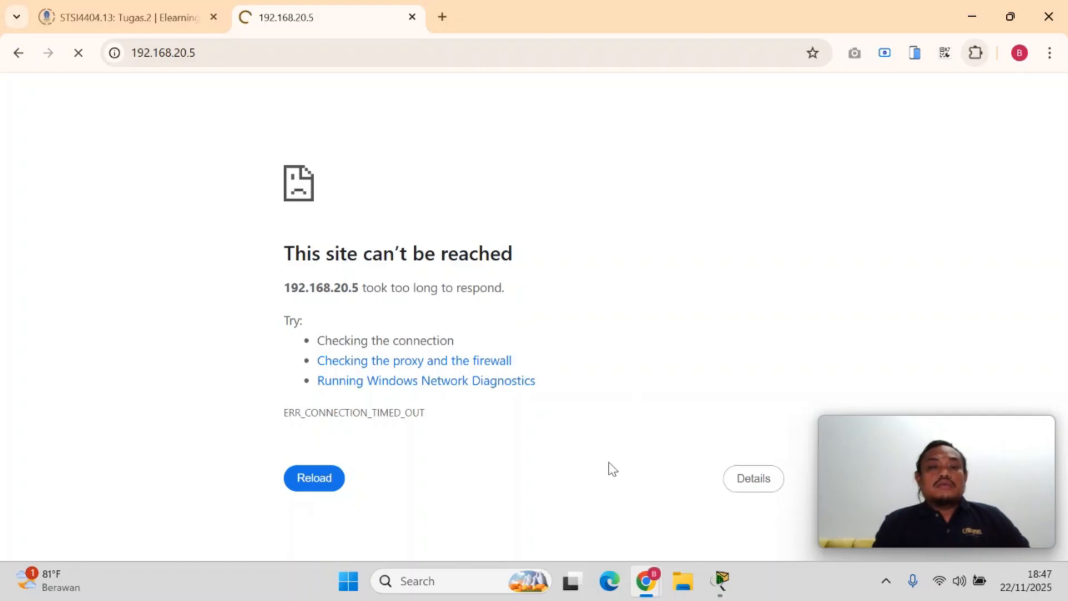
Go back to Nat Overload.pdf to read the browser and netstat test steps at 125% zoom, and switch to Packet Tracer's network topology
click(8, 53)
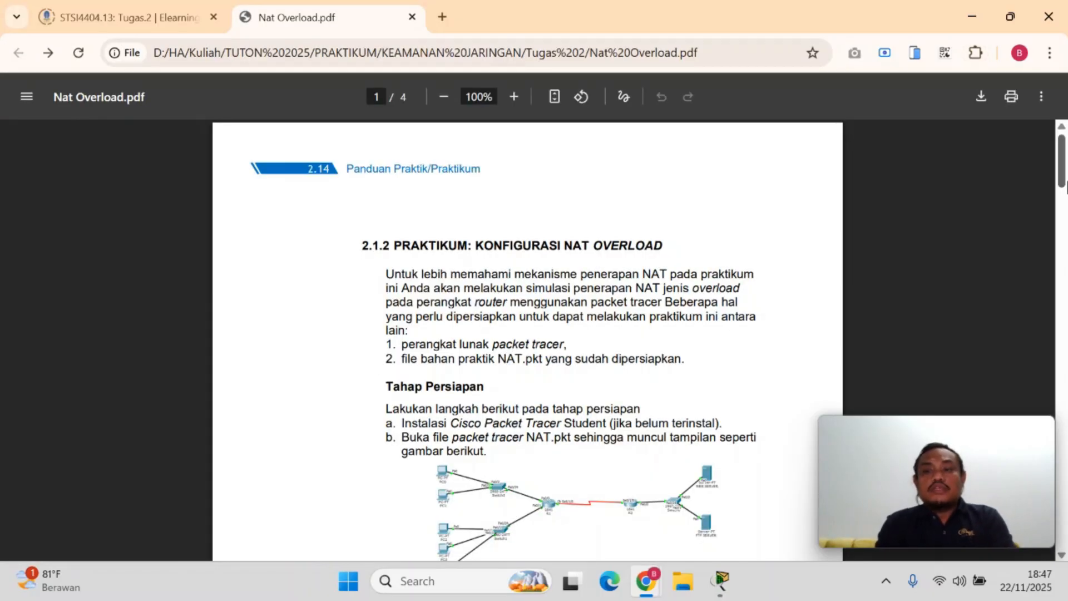
drag(1062, 167, 1061, 431)
key(ctrl+plus)
key(ctrl+plus)
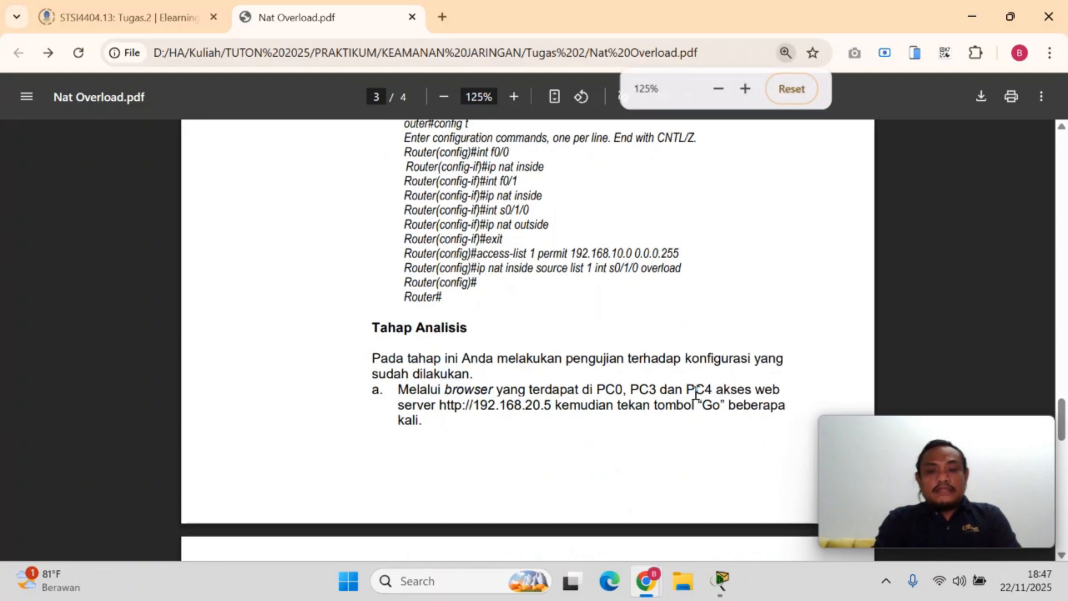
drag(1064, 417, 1066, 459)
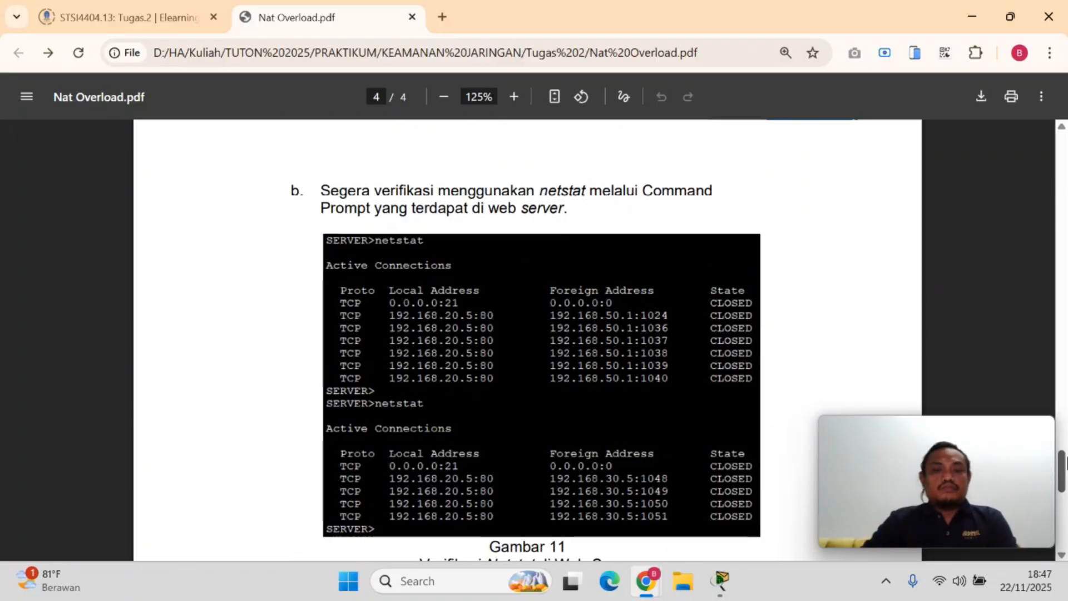
mouse_move(720, 582)
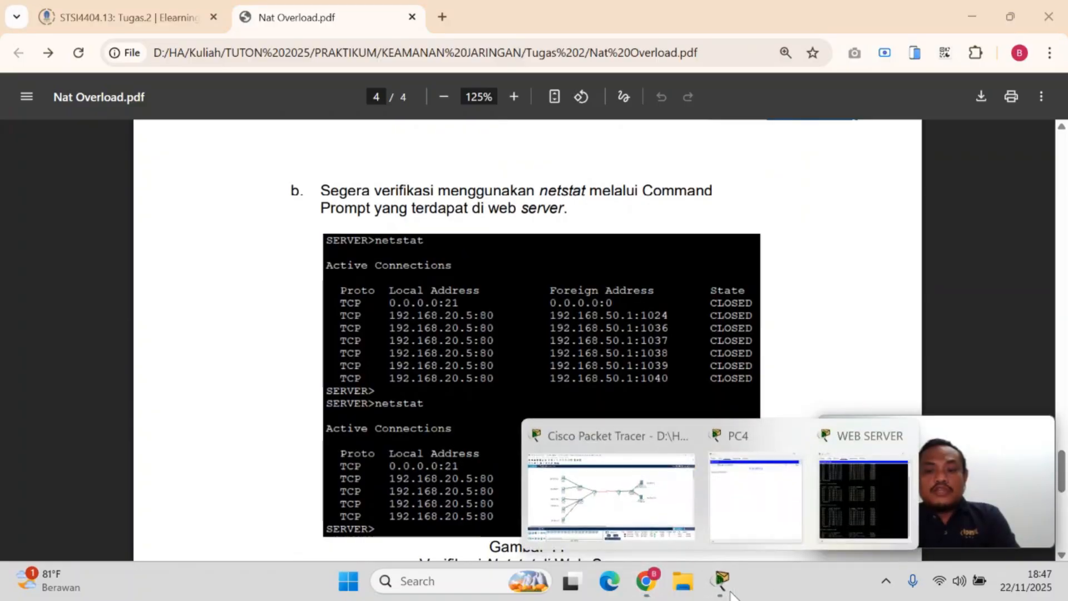
click(622, 508)
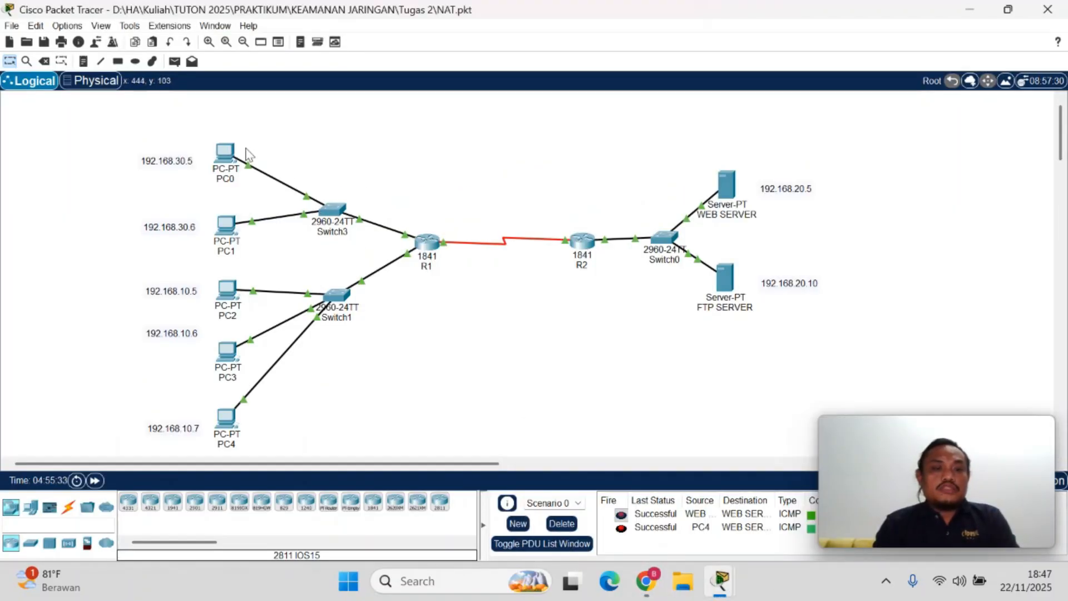
Open the web browser on PC0's desktop and bring its window in front of the network topology
click(223, 166)
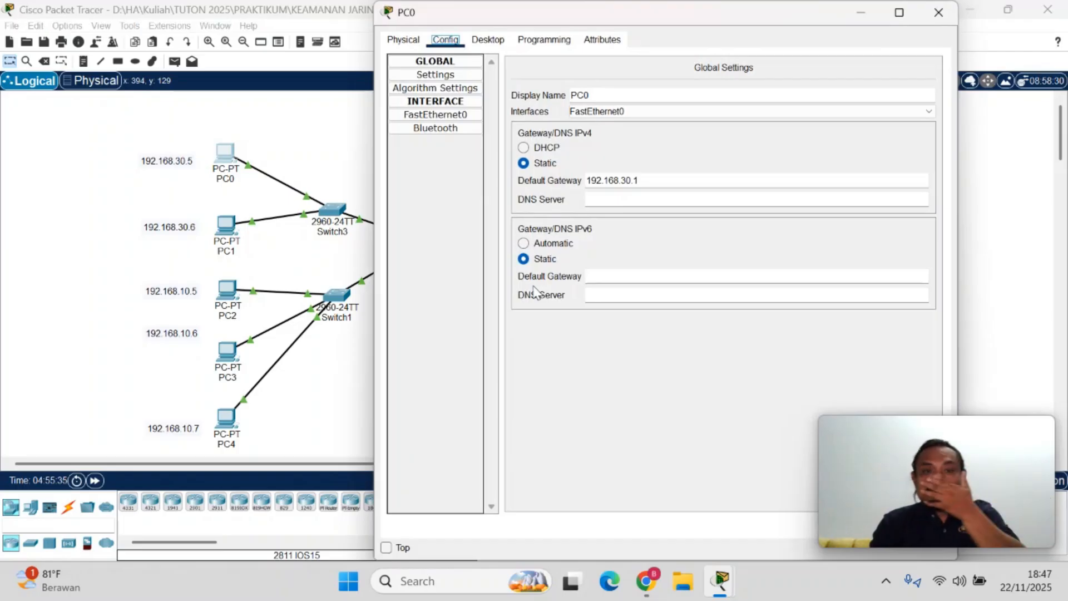
click(487, 39)
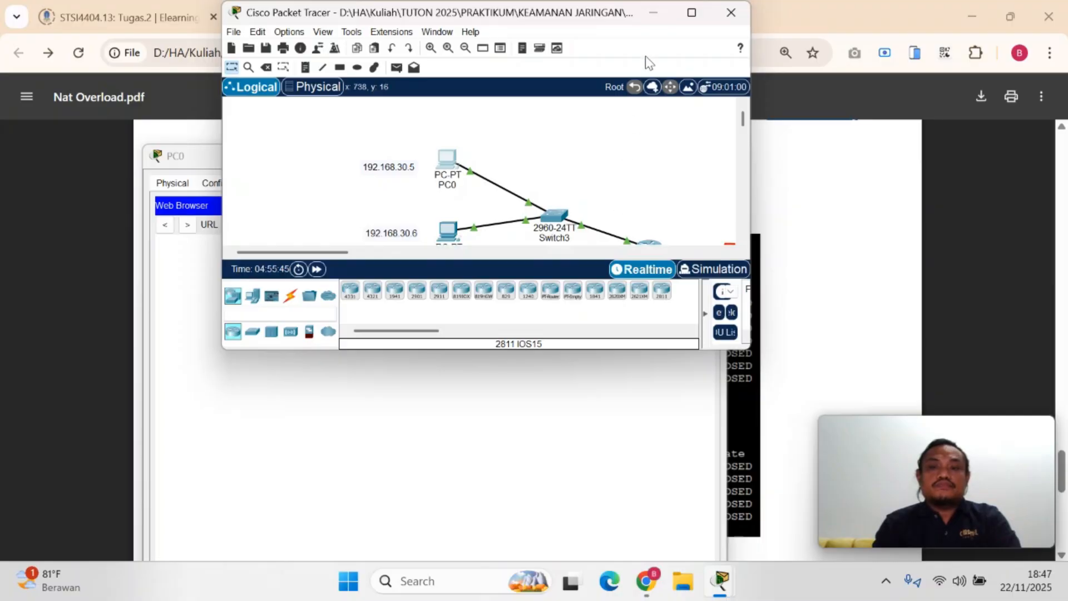
click(693, 17)
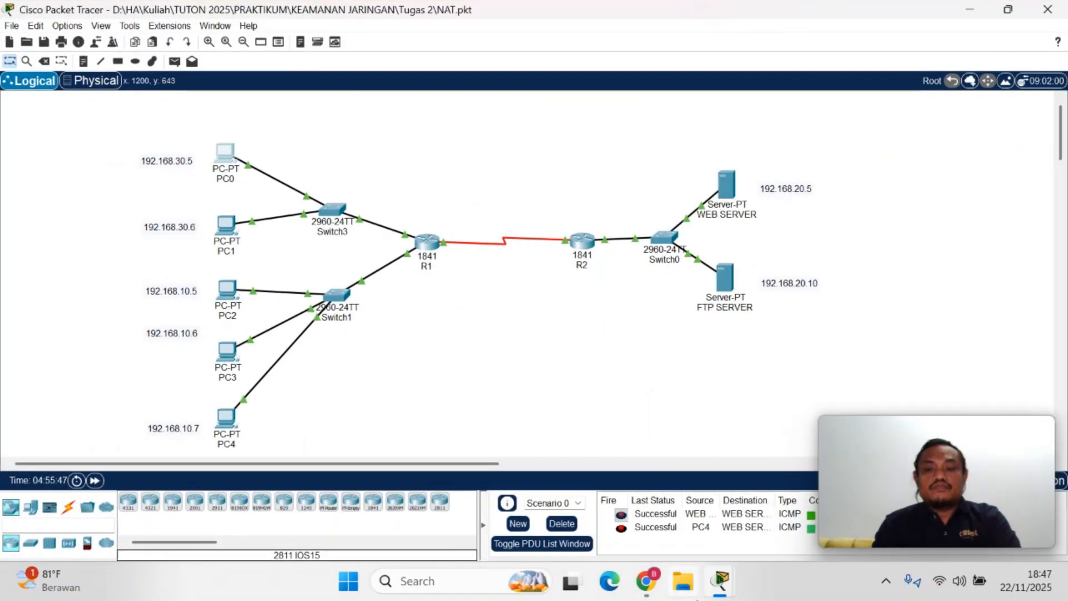
mouse_move(720, 590)
mouse_move(930, 490)
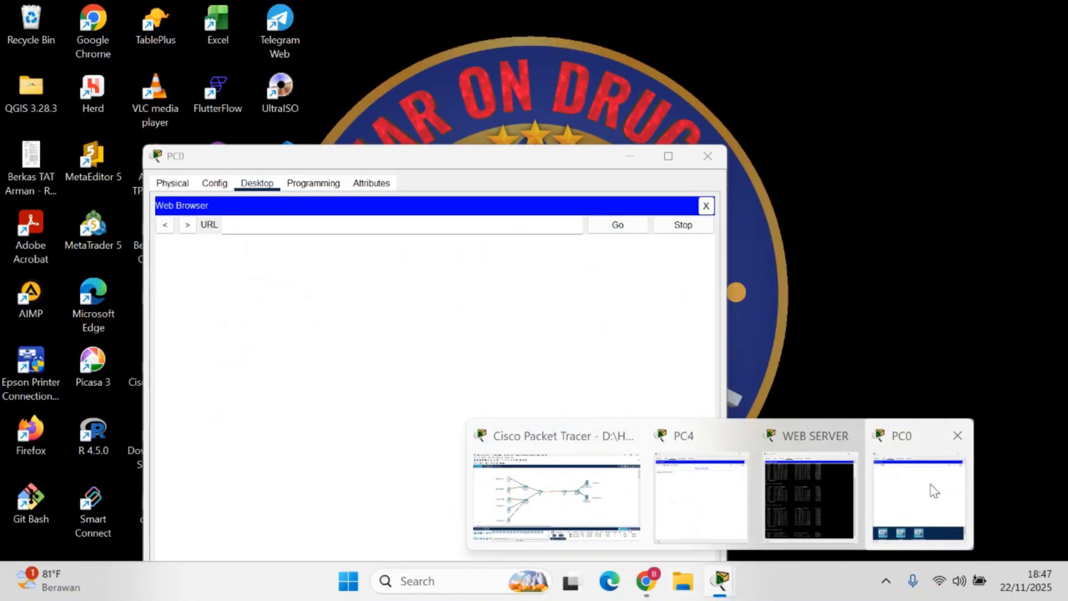
mouse_move(834, 498)
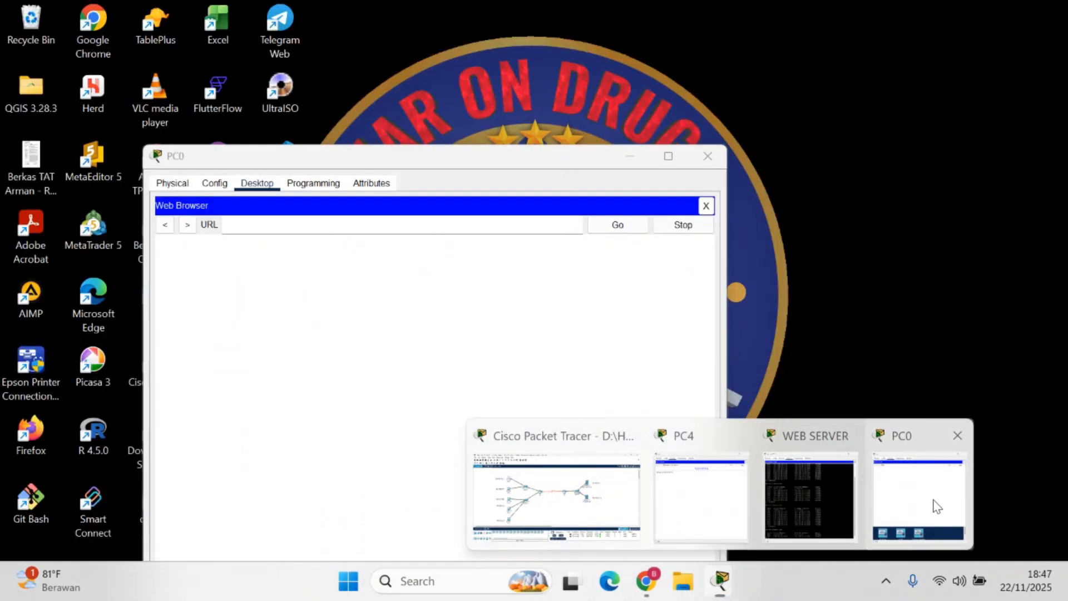
click(937, 506)
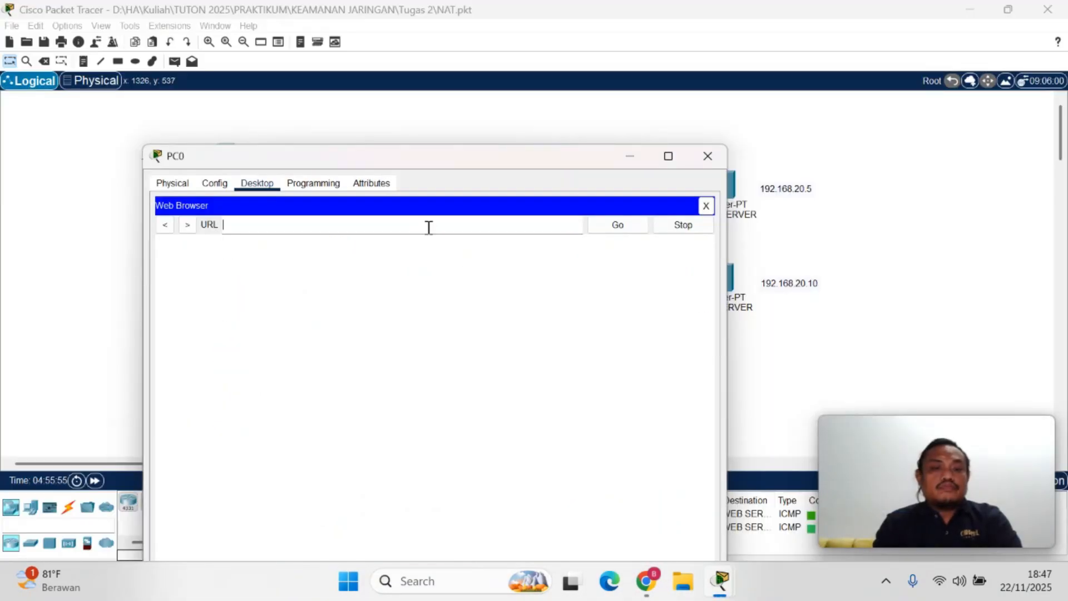
Load 192.168.20.5 in PC0's web browser and request the page again
click(429, 228)
text(192)
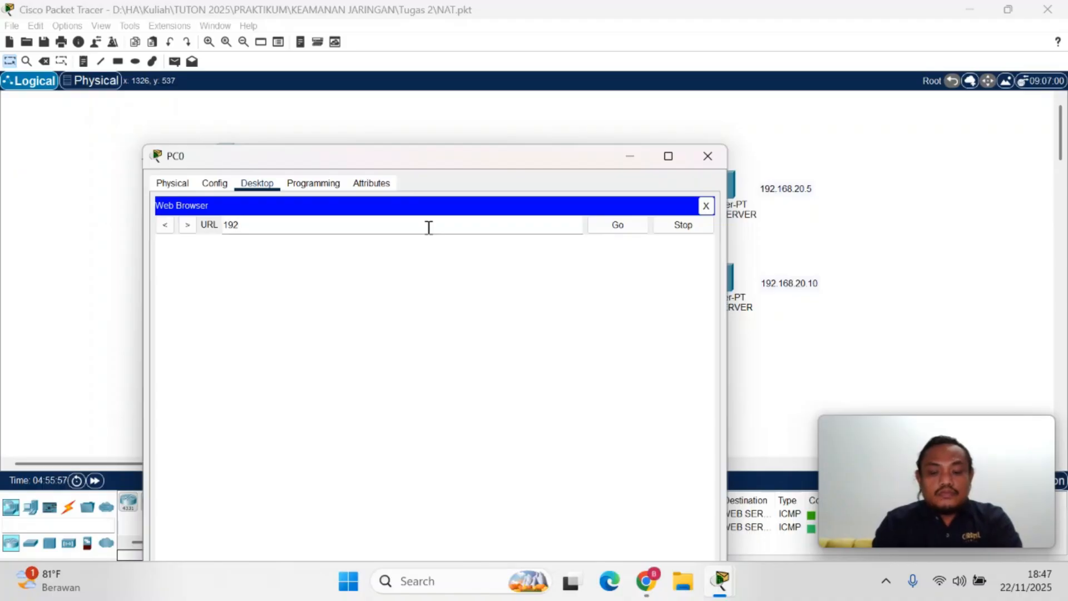
text(.168.2)
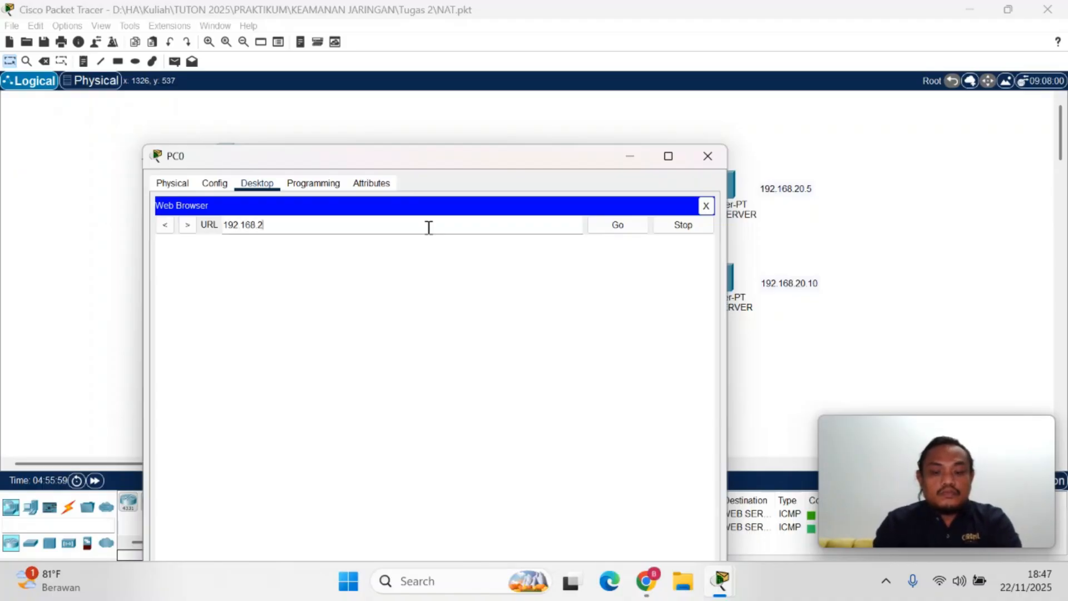
text(0.5)
key(Return)
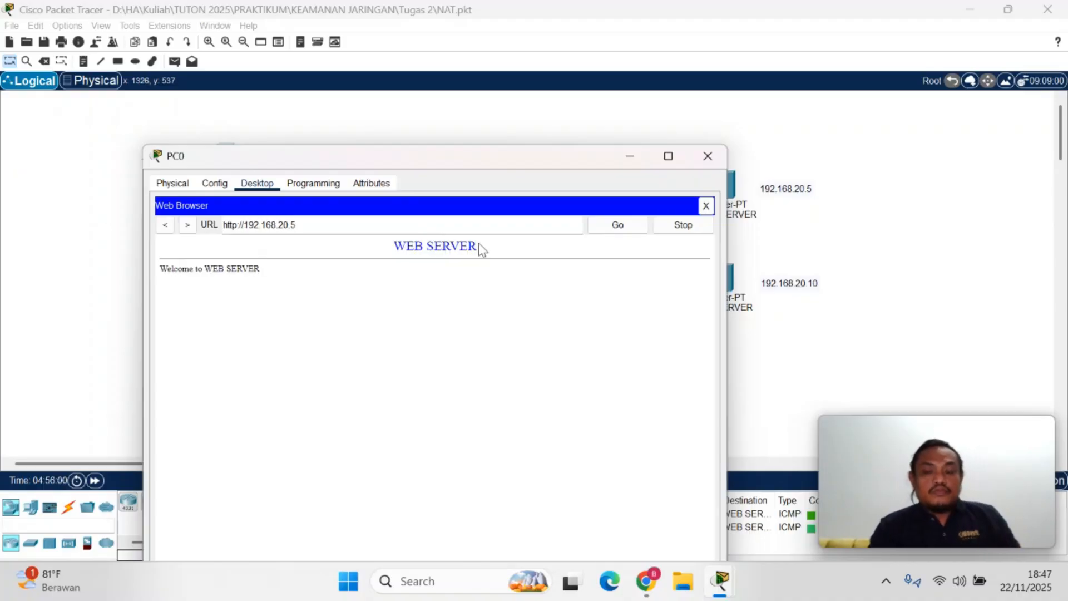
click(608, 225)
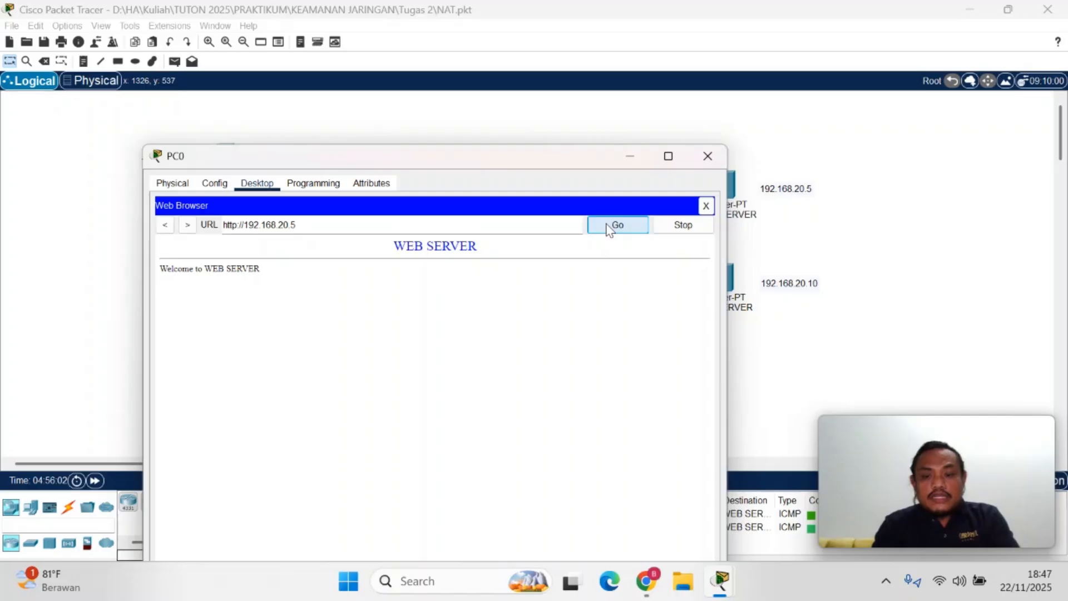
Run netstat in WEB SERVER's command prompt and examine the foreign addresses and ports of the connections from PC0
click(793, 480)
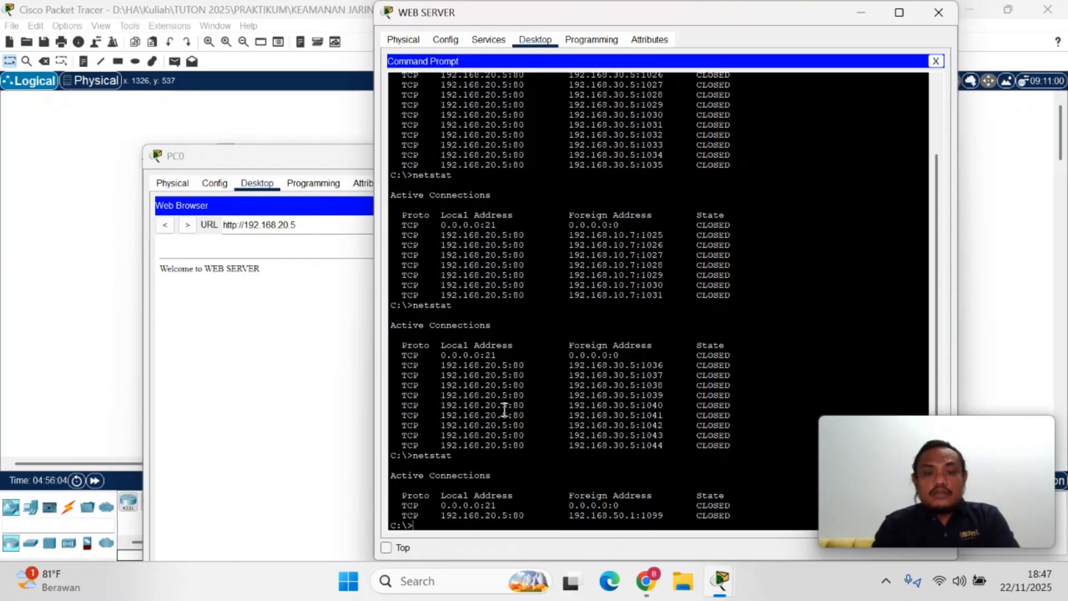
key(Up)
key(Return)
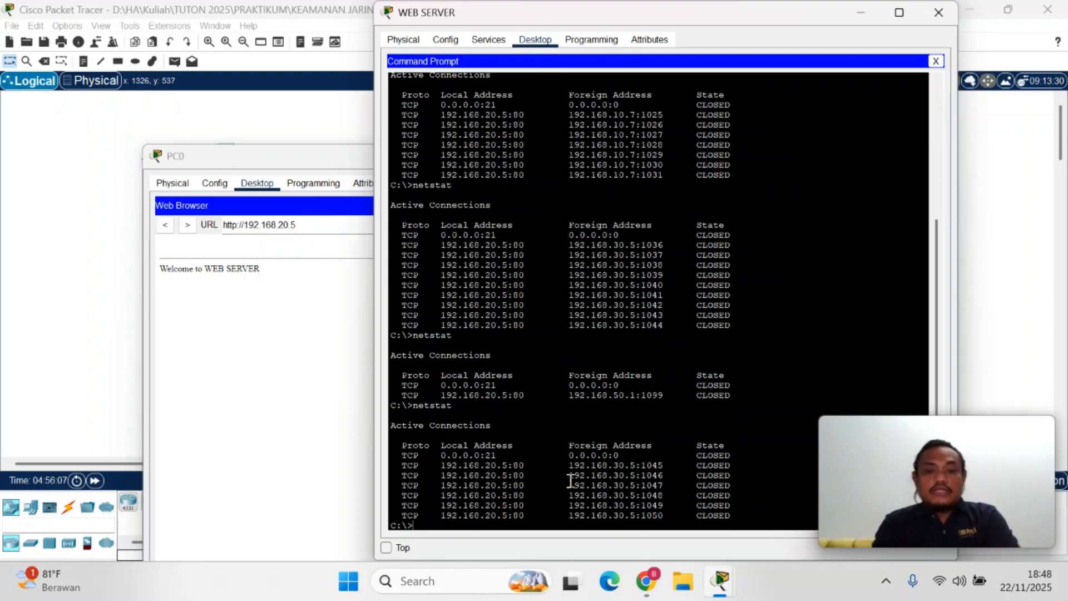
drag(570, 480, 661, 516)
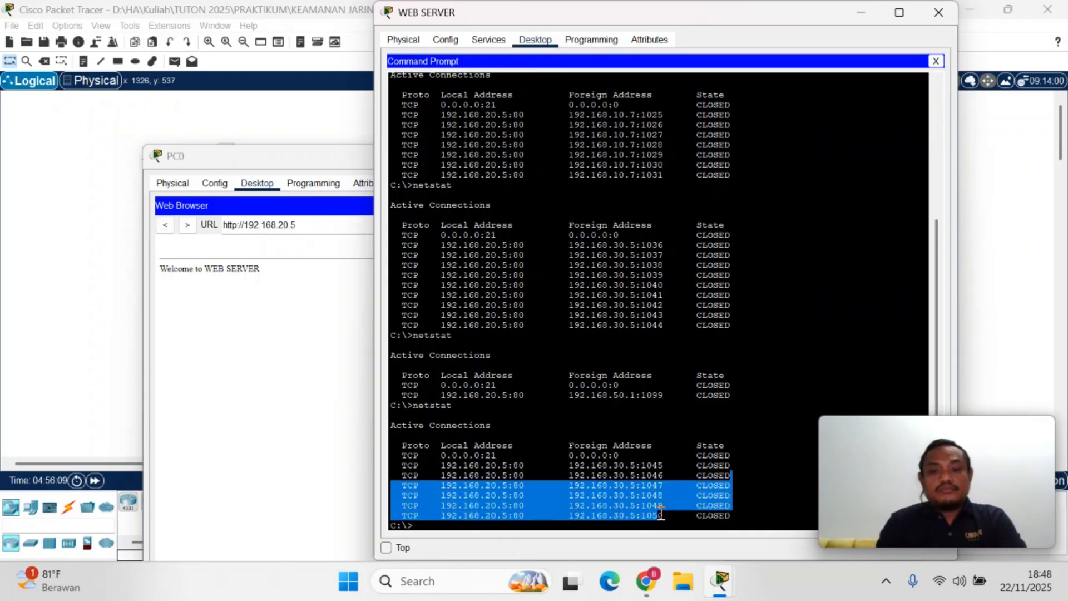
click(661, 515)
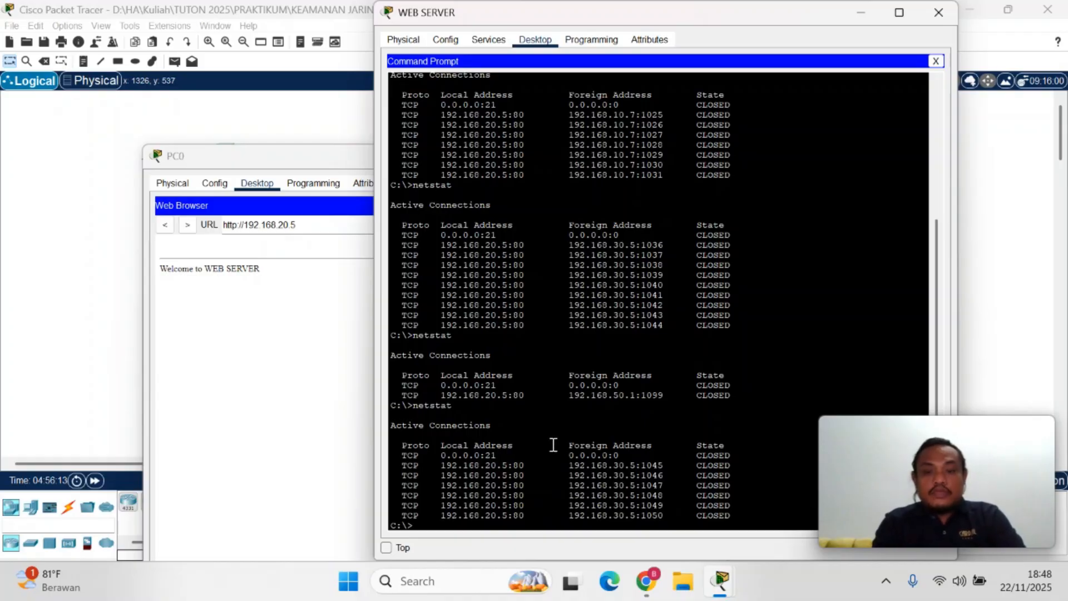
click(570, 482)
drag(582, 486, 663, 516)
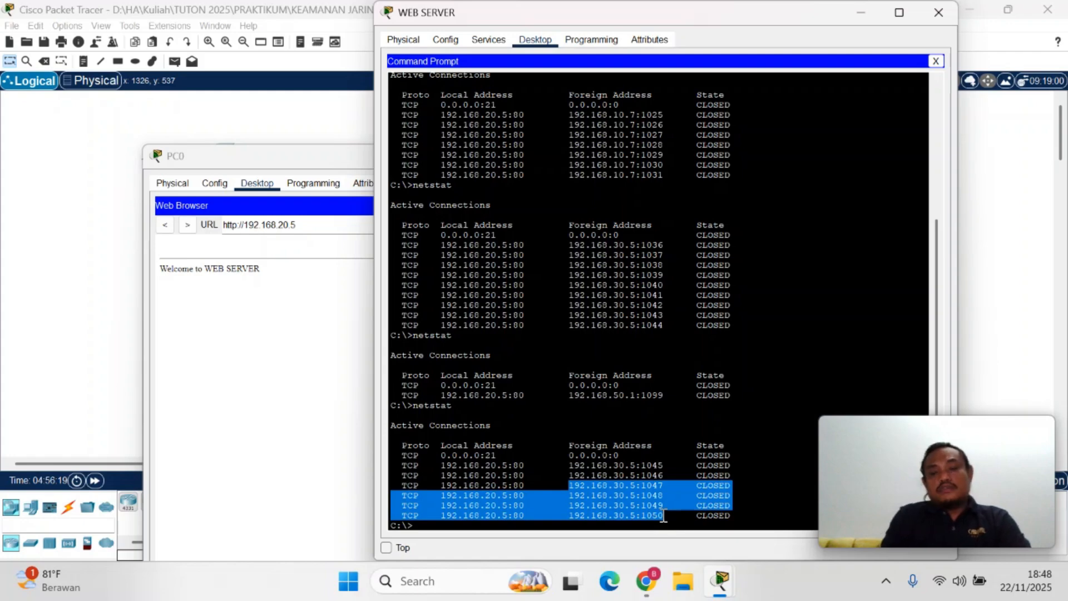
click(663, 516)
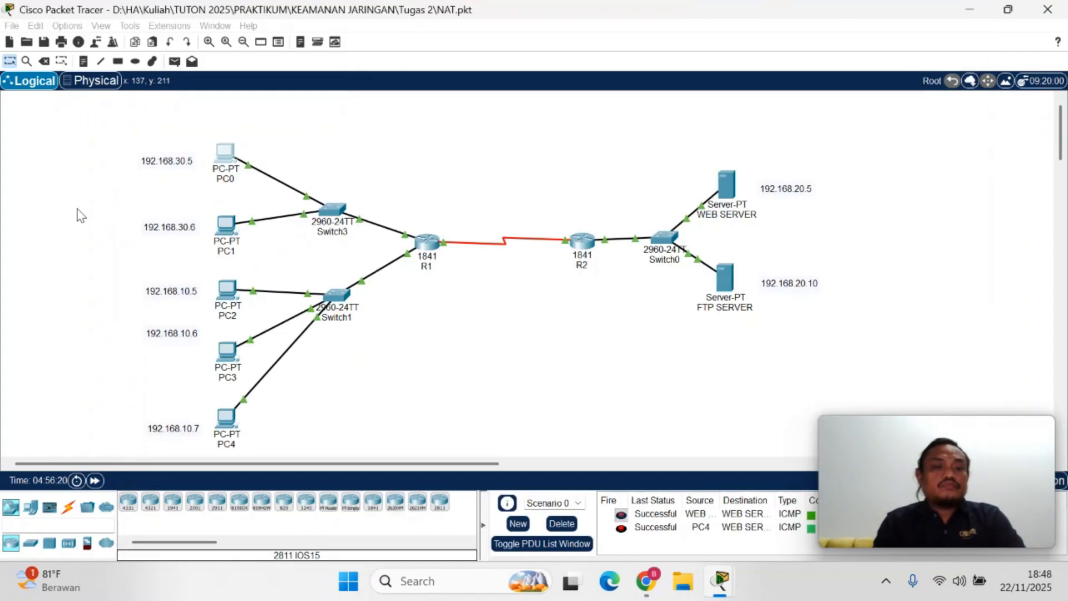
Compare the PC0 and PC1 network in the topology with the foreign addresses in WEB SERVER's latest netstat listing
click(120, 216)
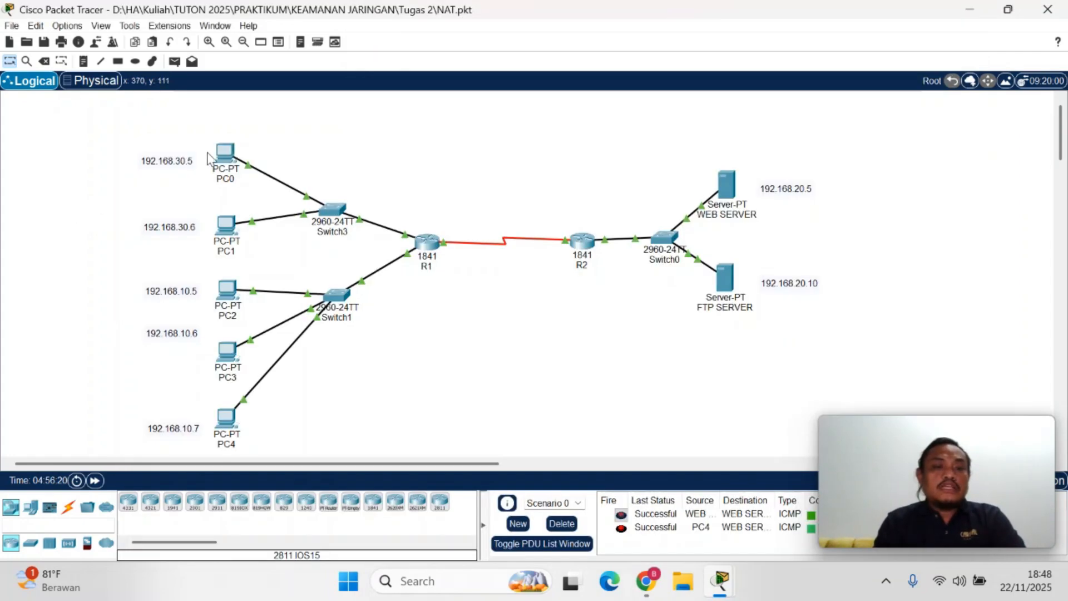
drag(222, 117, 351, 259)
click(440, 180)
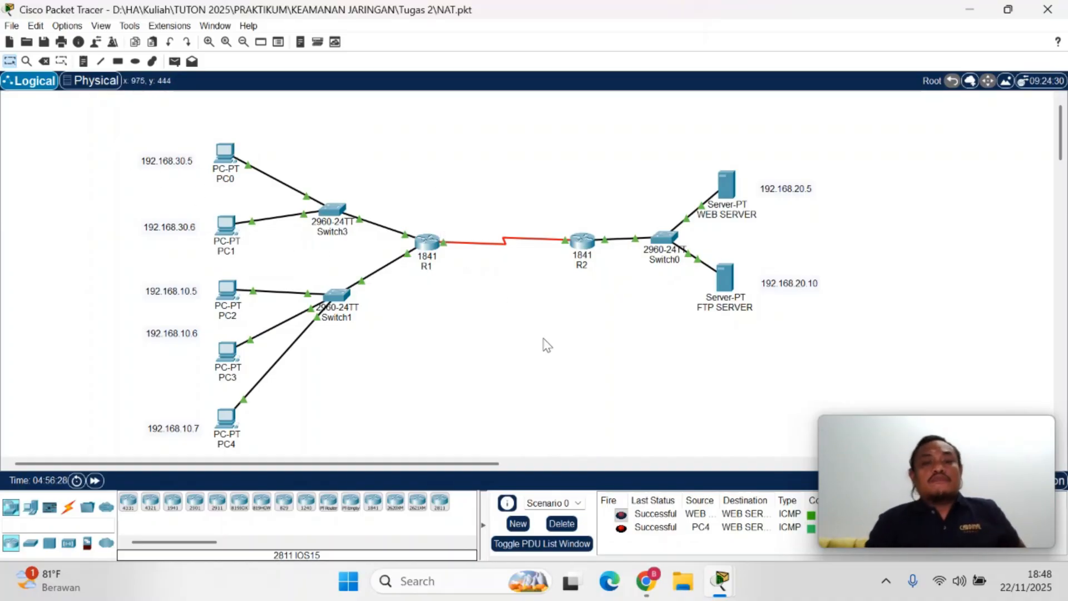
mouse_move(726, 594)
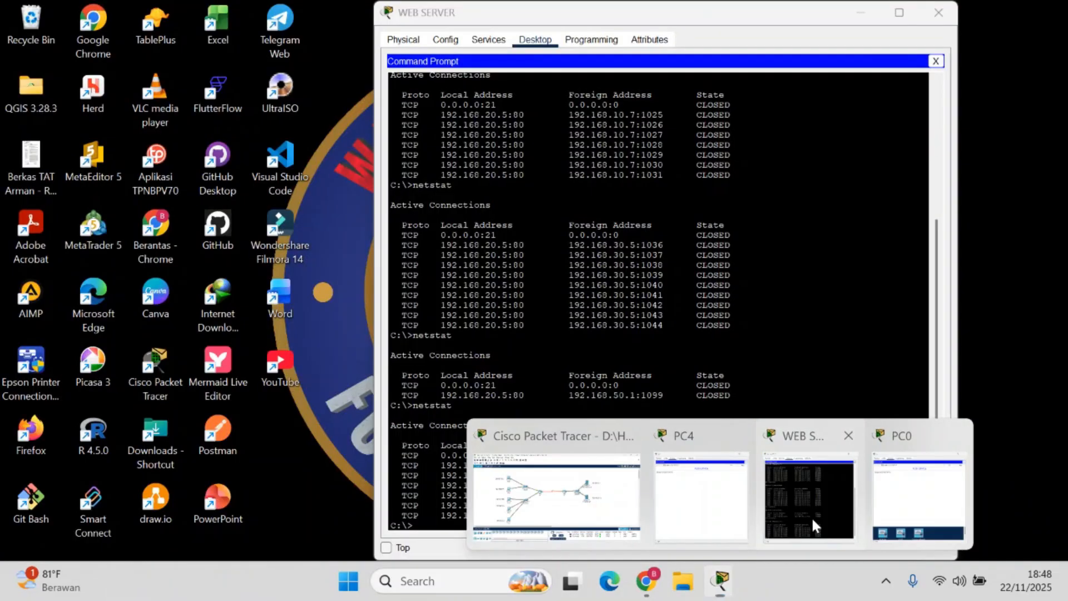
click(812, 523)
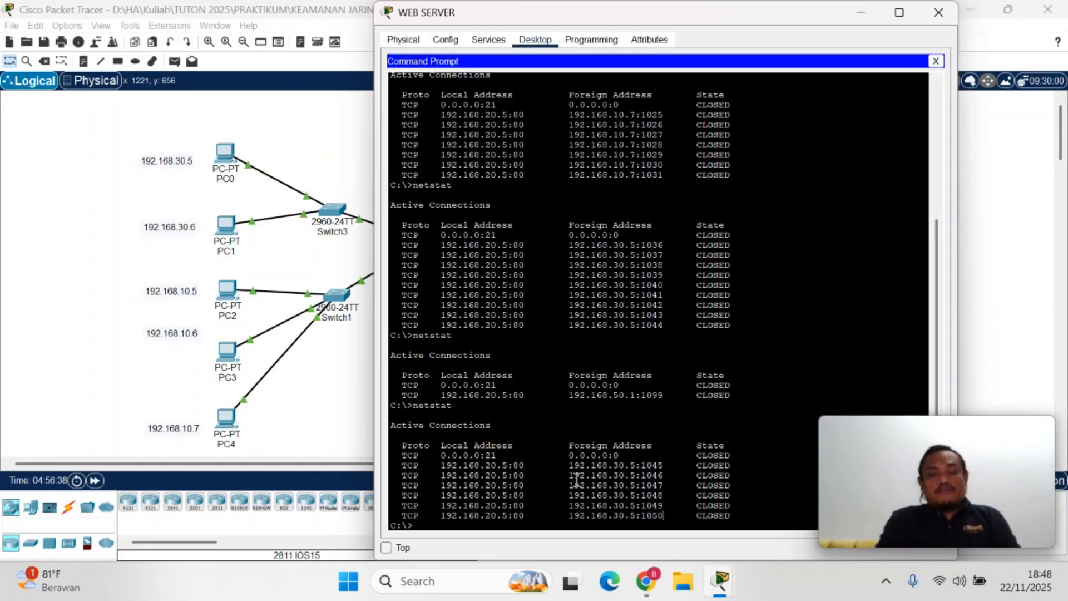
drag(574, 475, 635, 507)
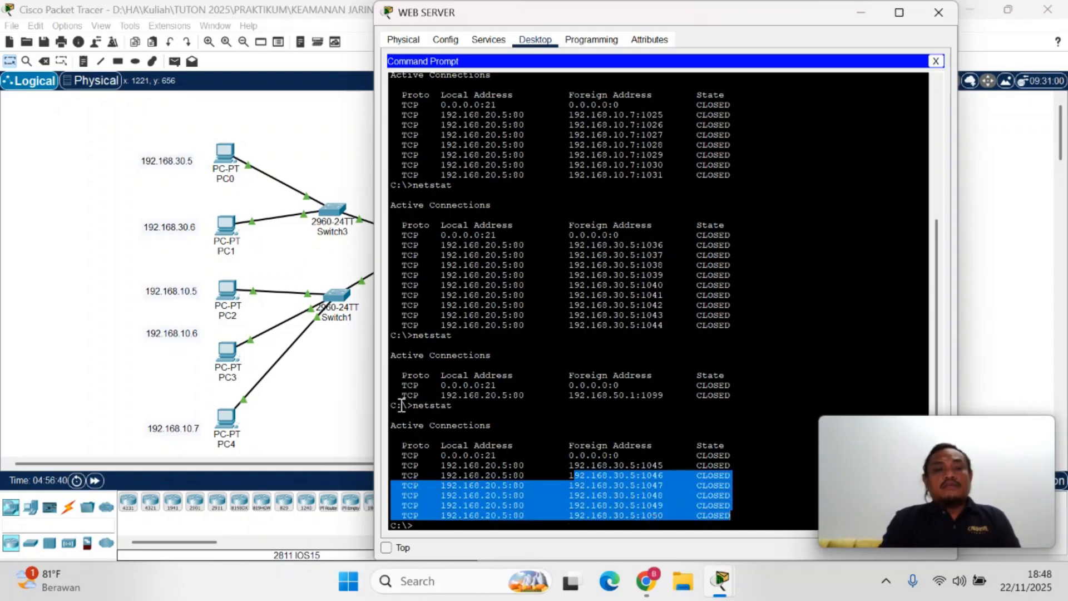
Load 192.168.20.5 in PC3's web browser and request the page again
click(124, 305)
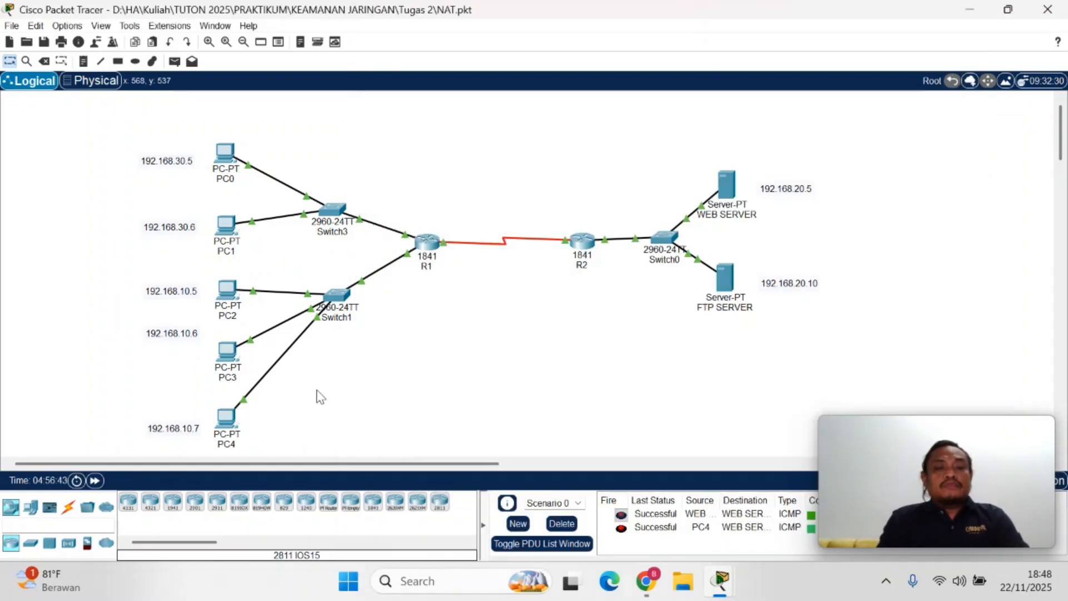
click(229, 355)
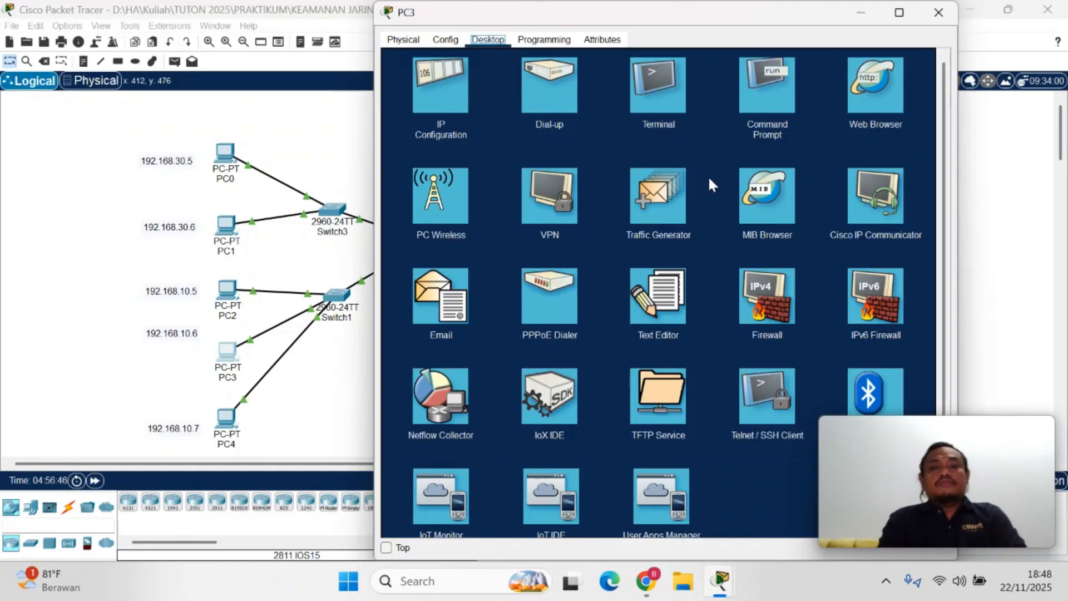
click(868, 107)
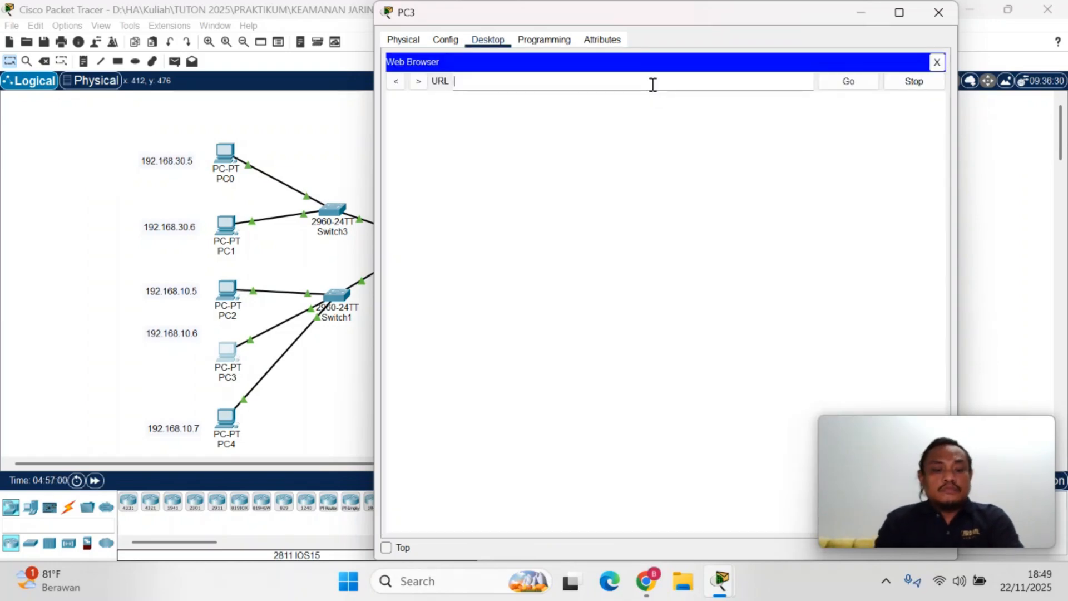
text(192.168)
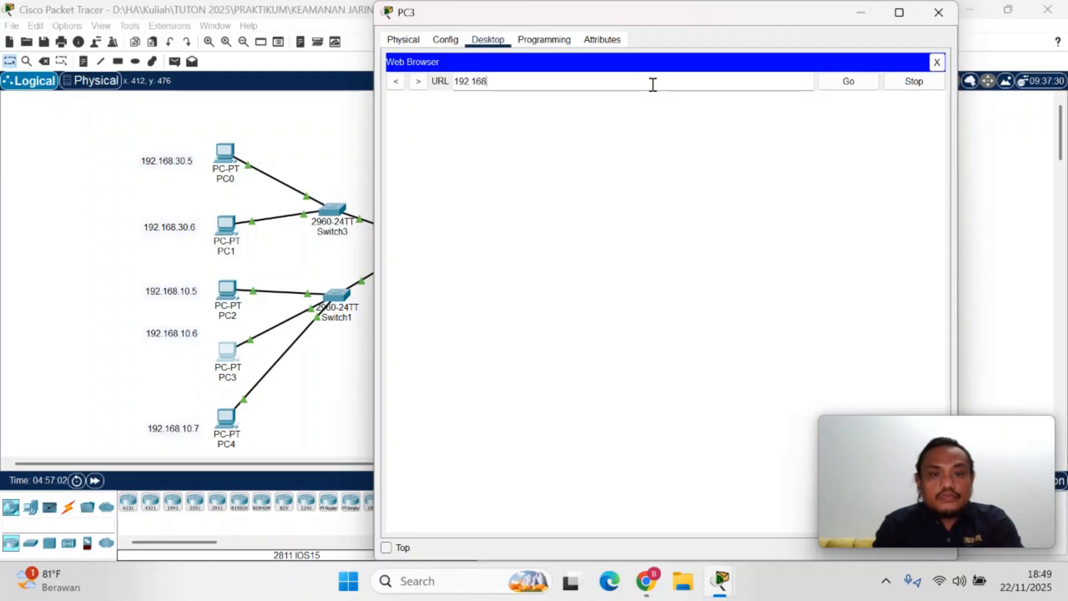
text(.20)
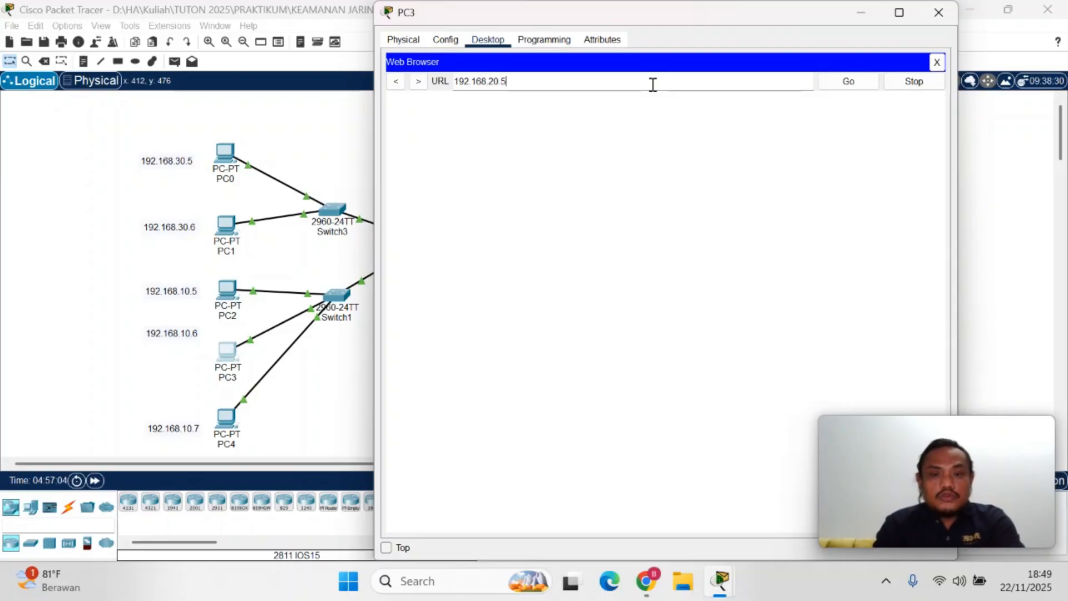
text(.5)
key(Return)
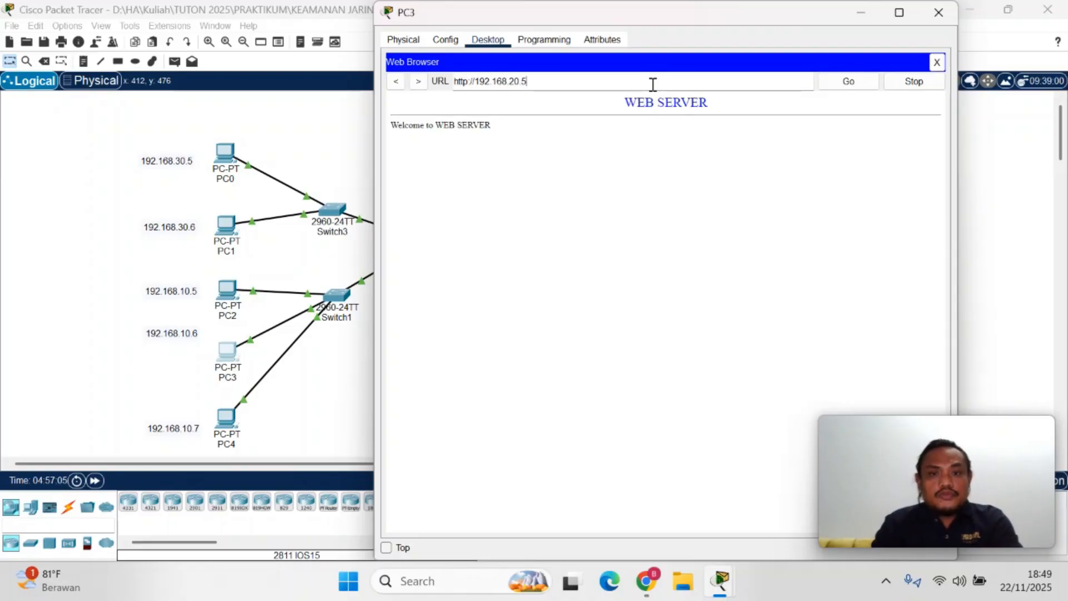
click(853, 83)
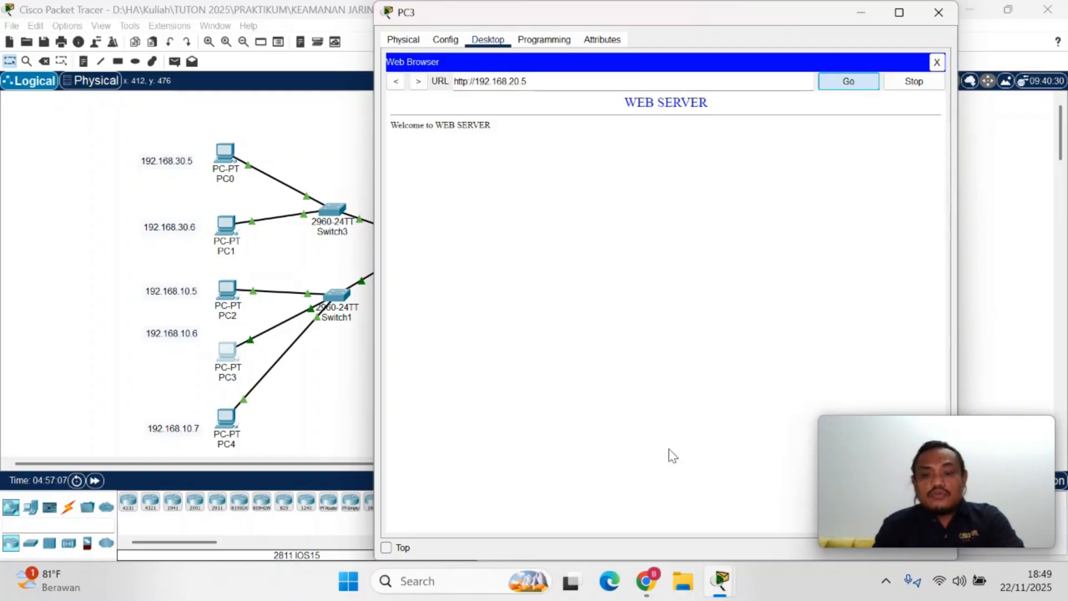
Run netstat again in WEB SERVER's command prompt to list the connections made from PC3
mouse_move(720, 581)
click(726, 545)
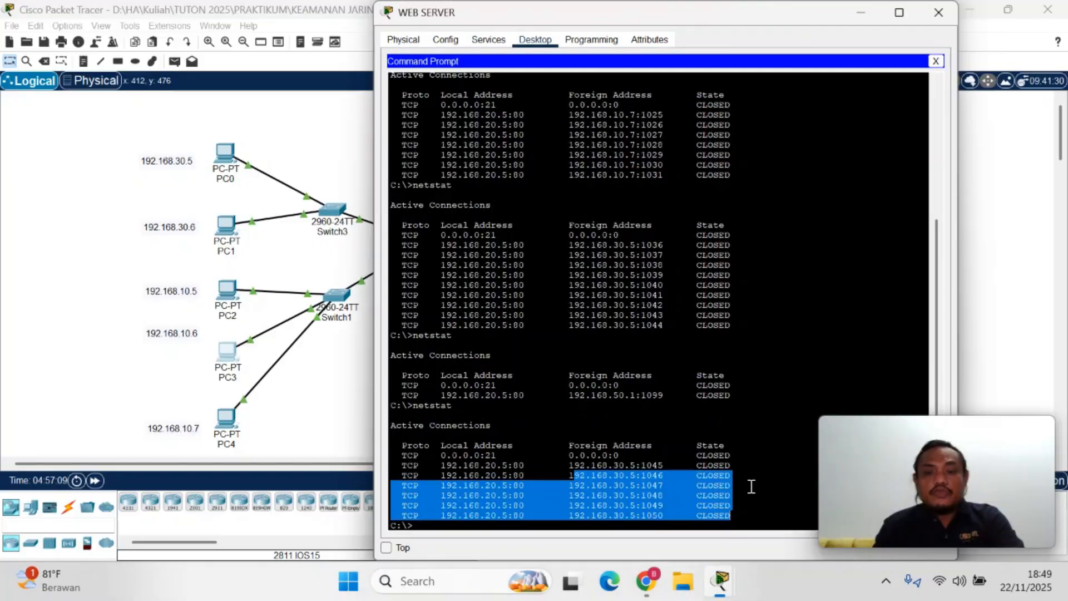
click(679, 508)
key(Up)
key(Return)
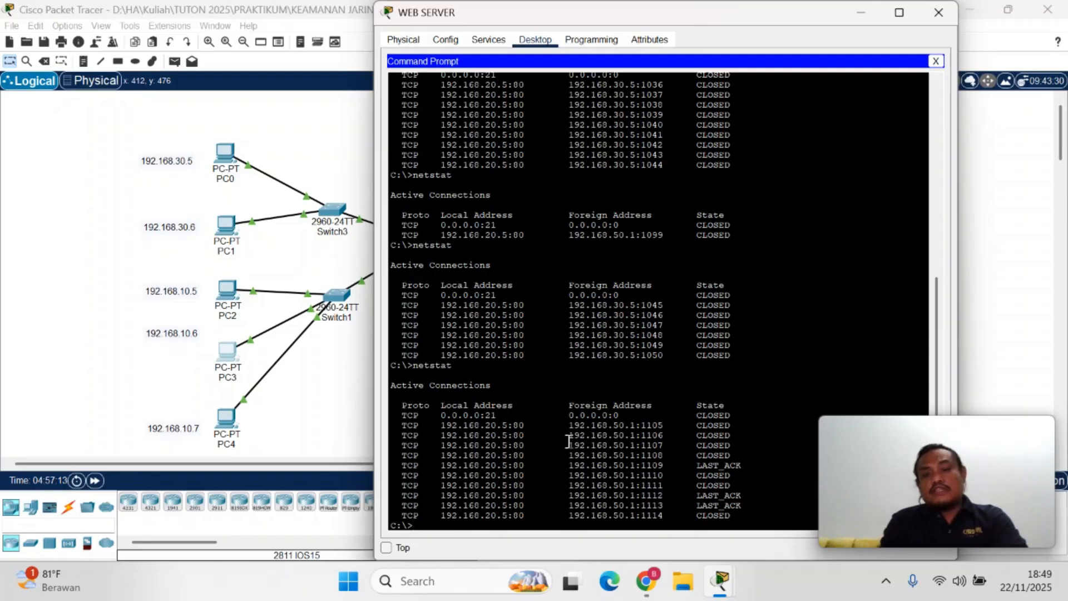
Examine the foreign addresses, ports and states of PC3's connections in WEB SERVER's latest netstat listing
drag(568, 435, 669, 516)
click(670, 516)
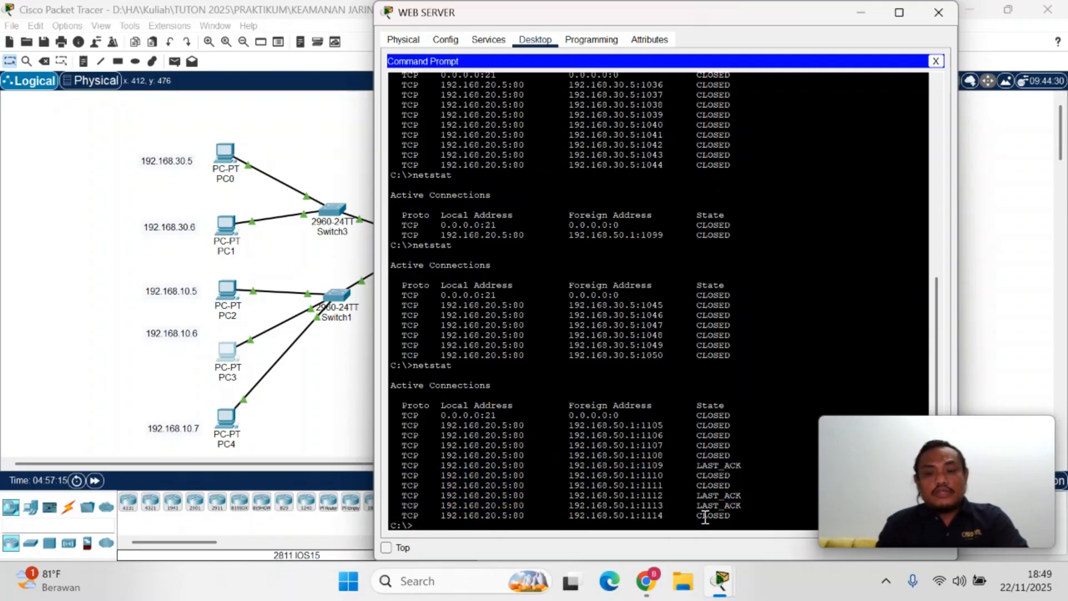
drag(744, 516, 502, 442)
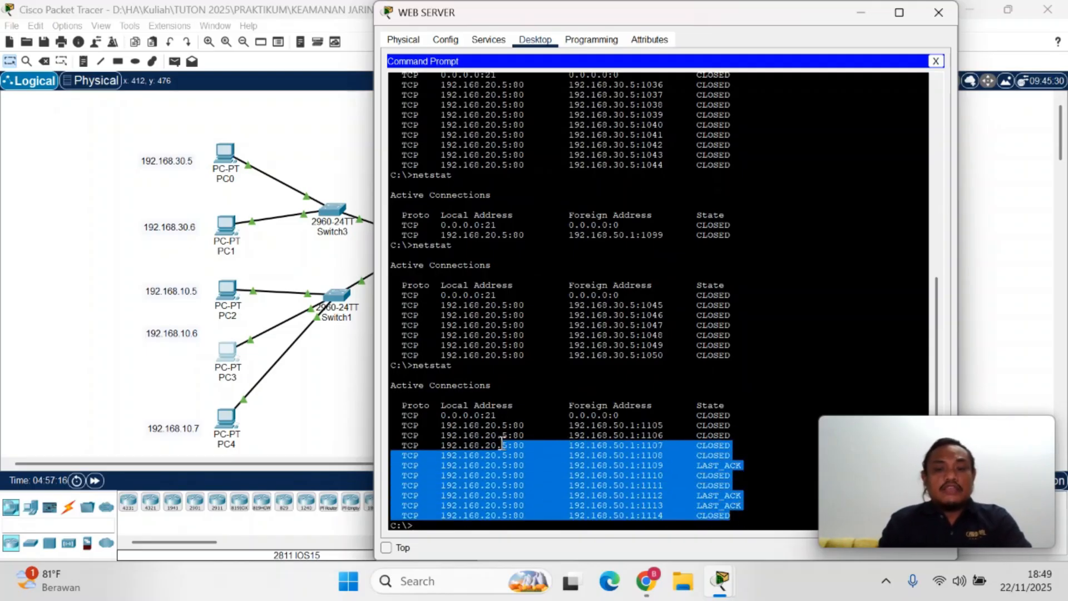
click(585, 460)
drag(570, 448, 668, 499)
click(620, 466)
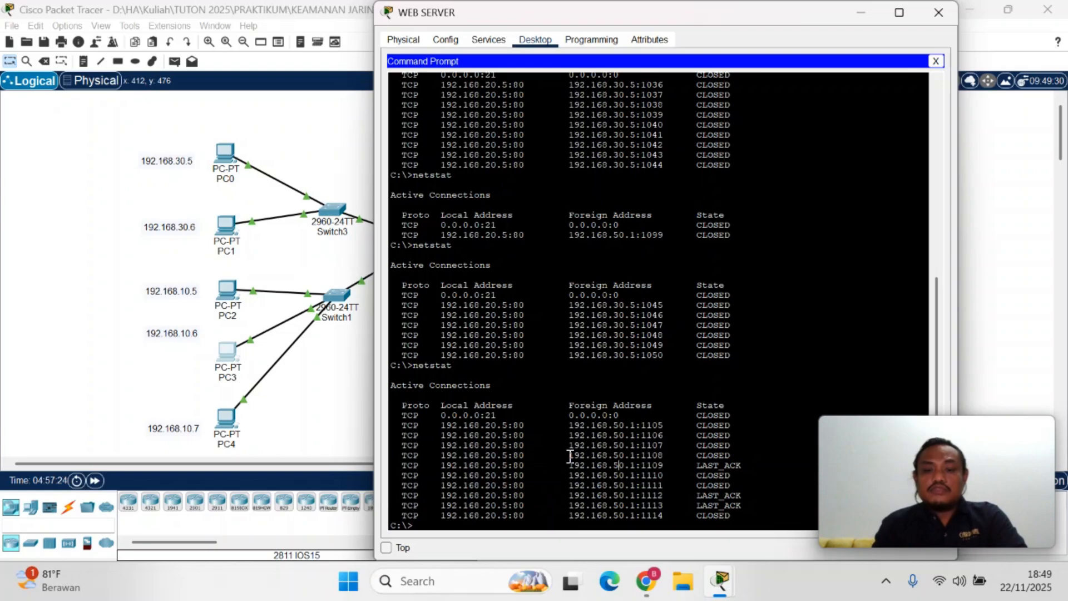
drag(569, 455, 626, 455)
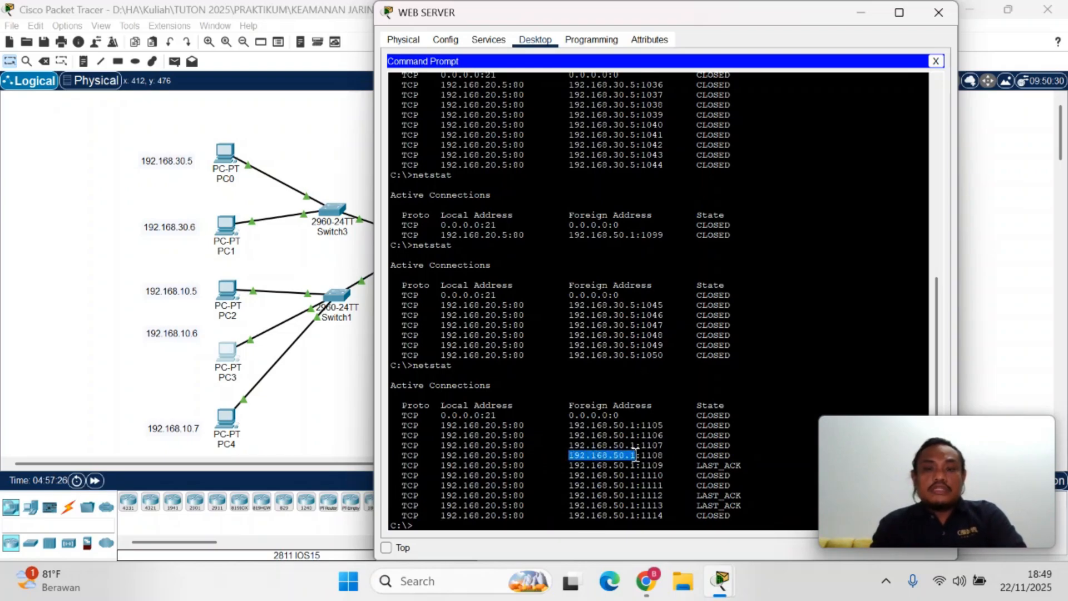
drag(724, 20, 745, 56)
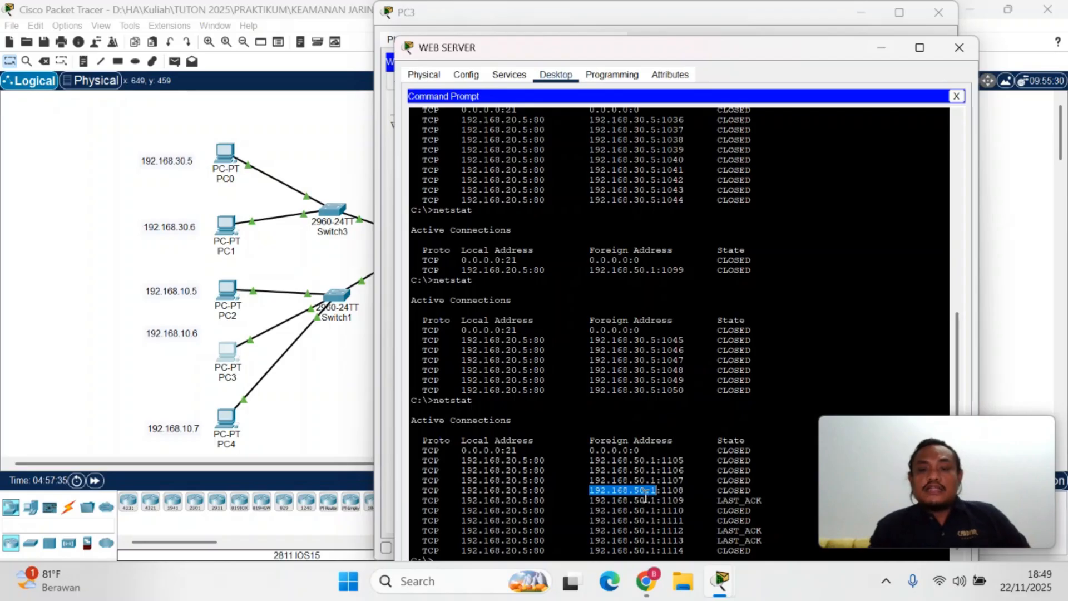
click(846, 490)
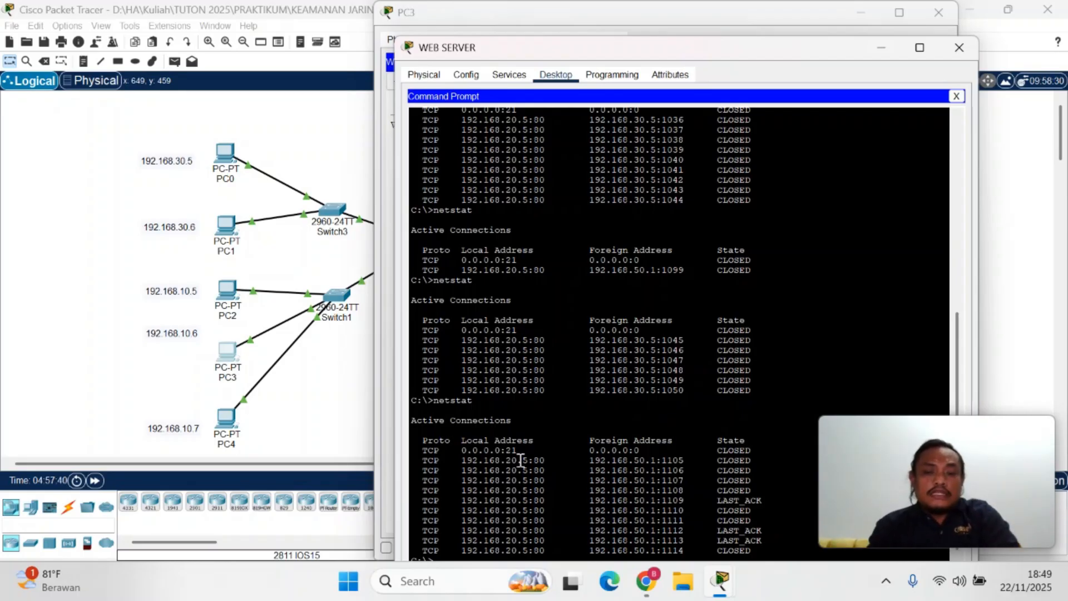
Open PC4's command prompt and connect to the FTP server with ftp 192.168.20.10
click(268, 422)
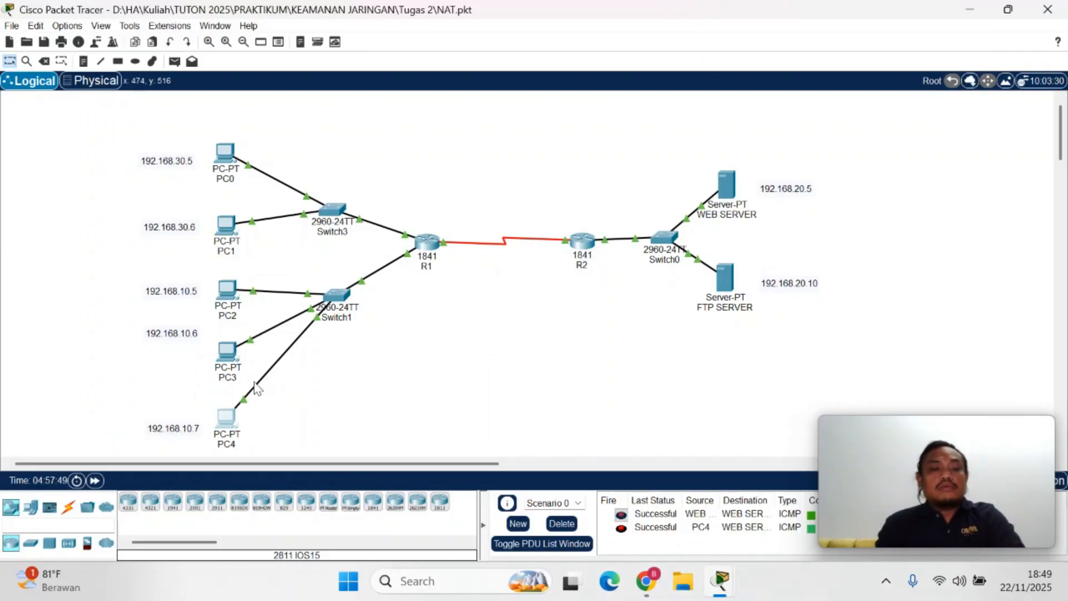
click(232, 426)
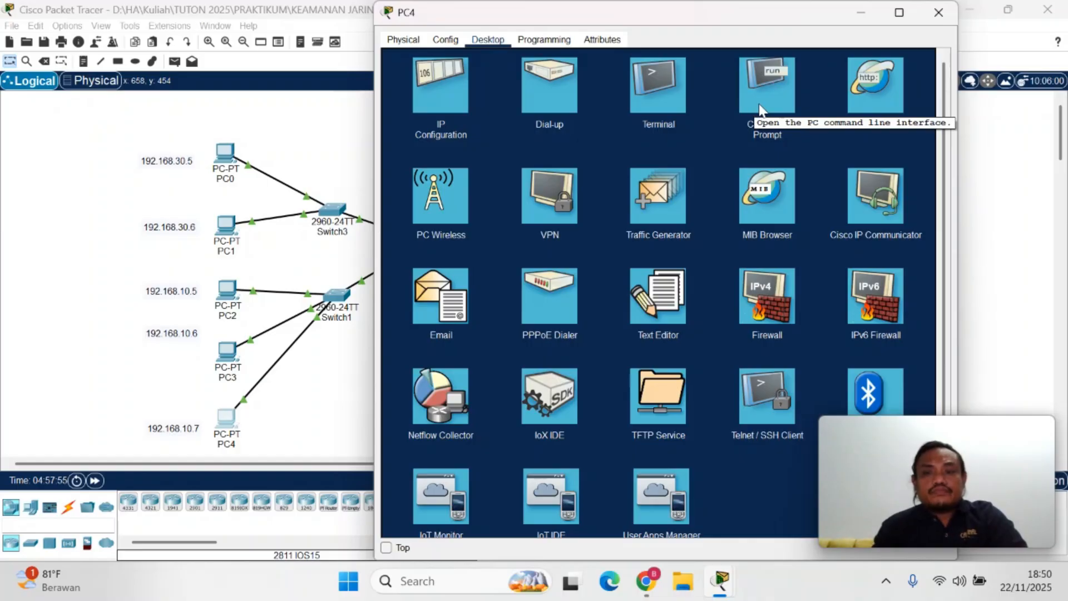
click(760, 110)
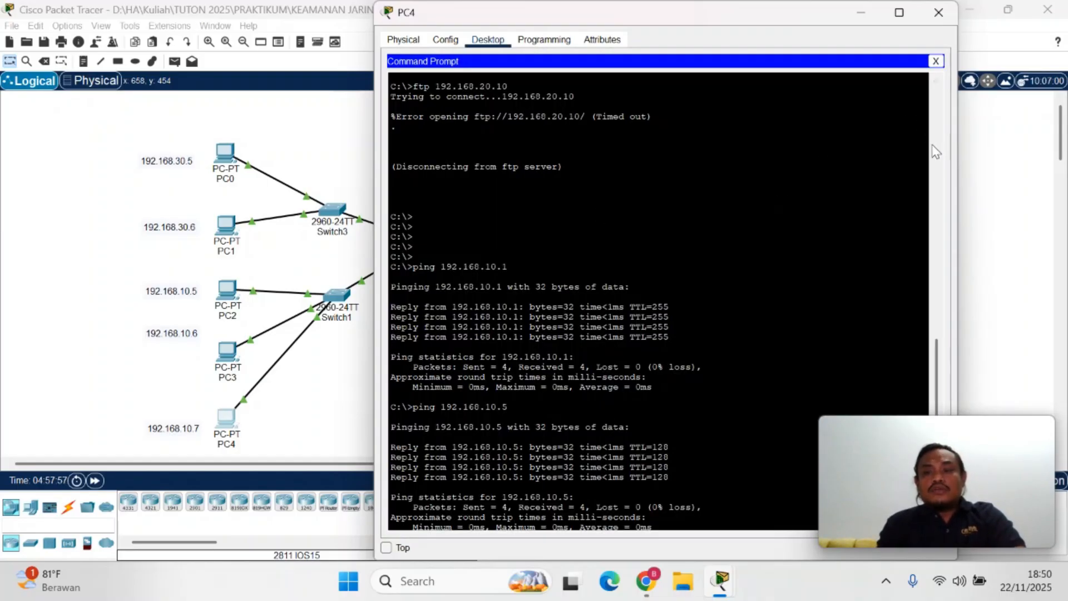
drag(938, 355, 940, 414)
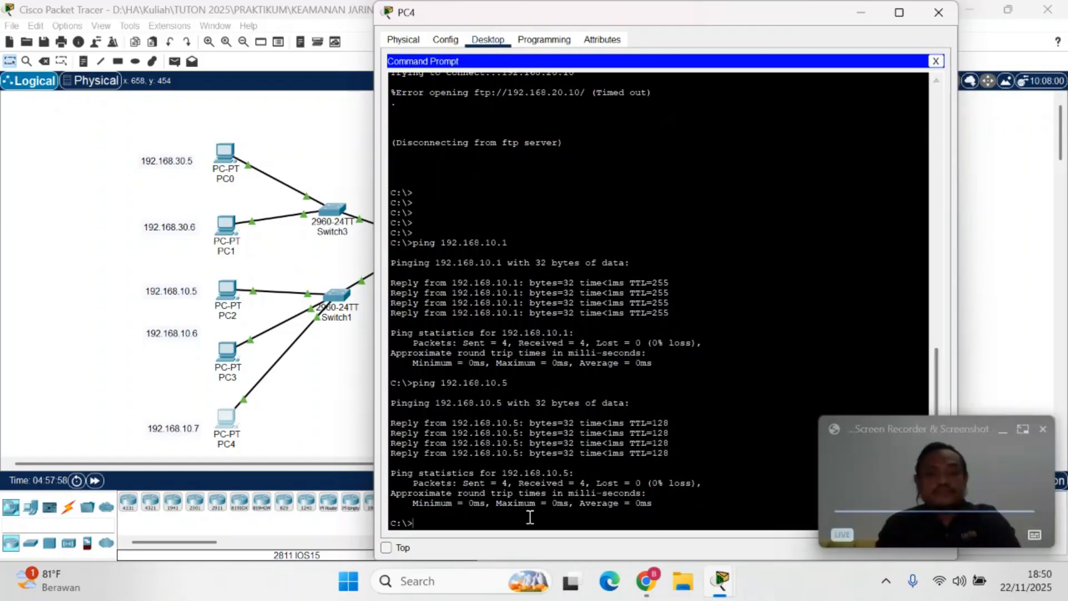
text(ftp)
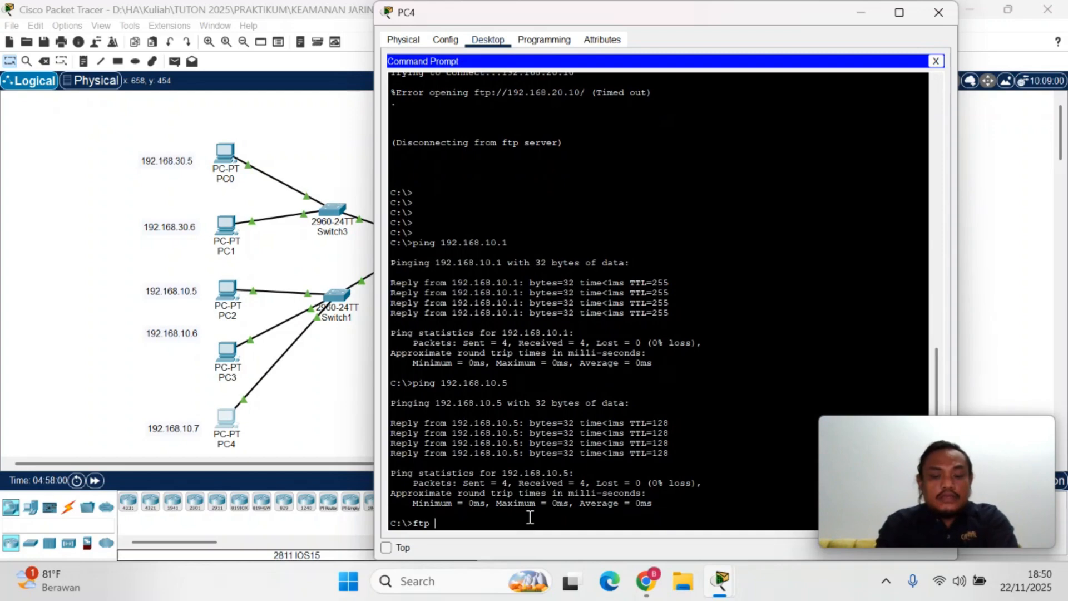
text( 192.168)
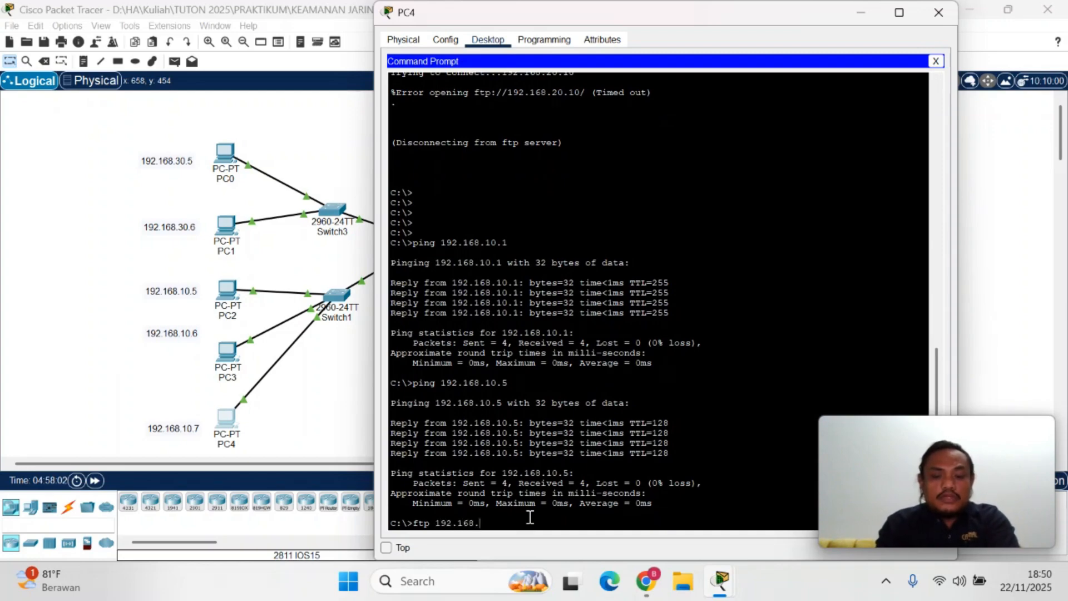
text(.20.10)
key(Return)
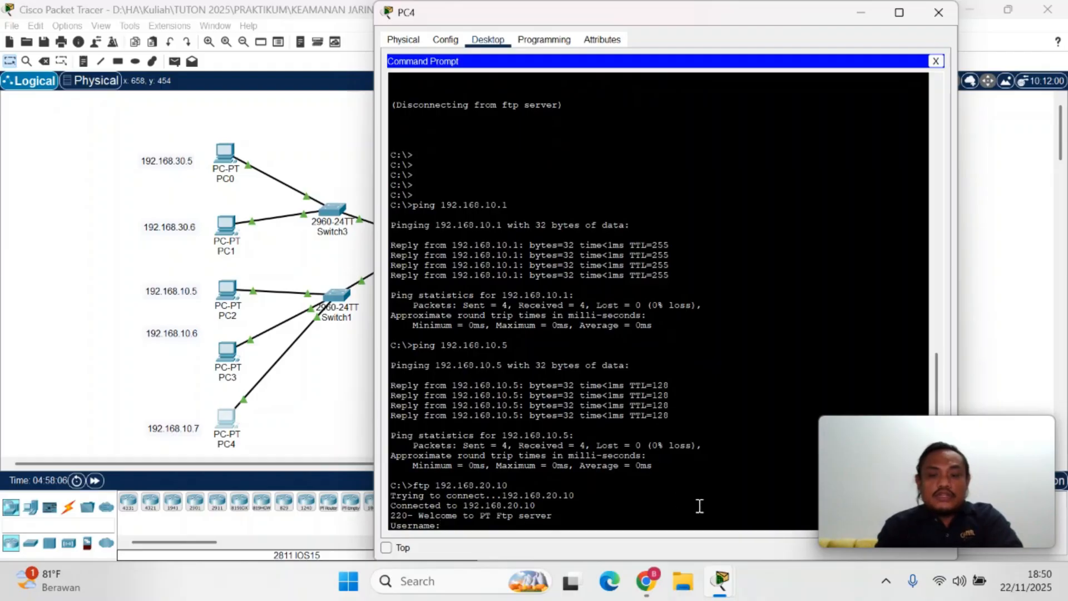
Close the WEB SERVER window and run netstat in FTP SERVER's command prompt to list the connection made from PC4
mouse_move(726, 584)
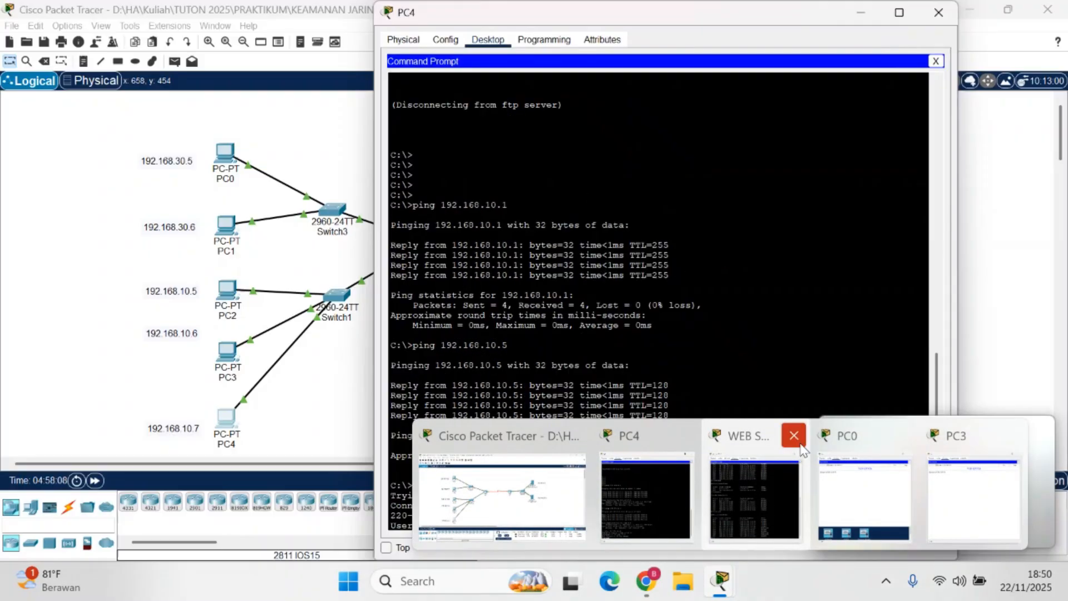
click(796, 437)
click(740, 437)
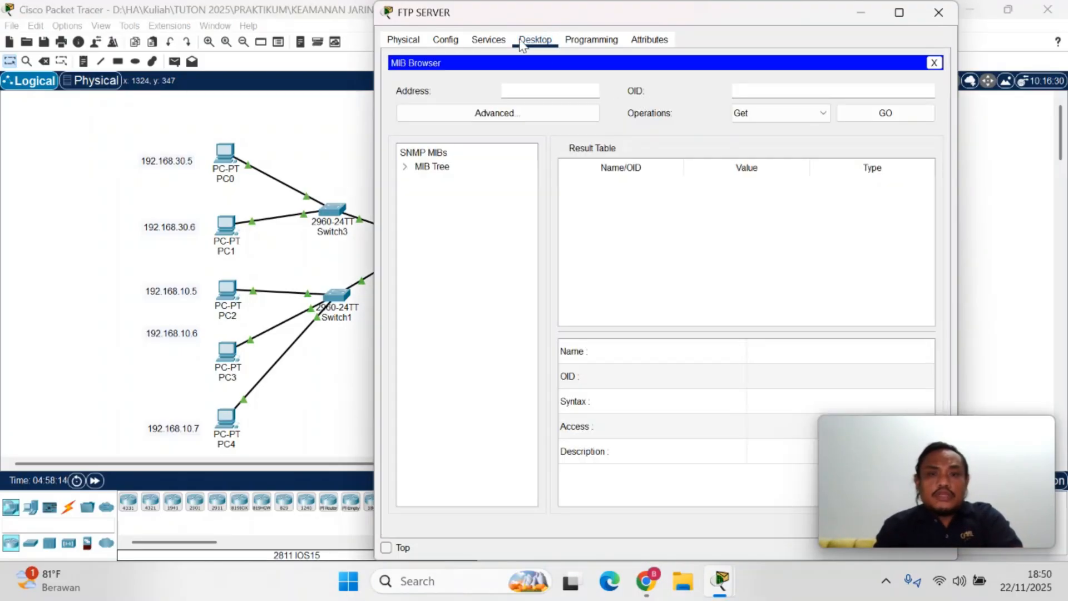
click(934, 63)
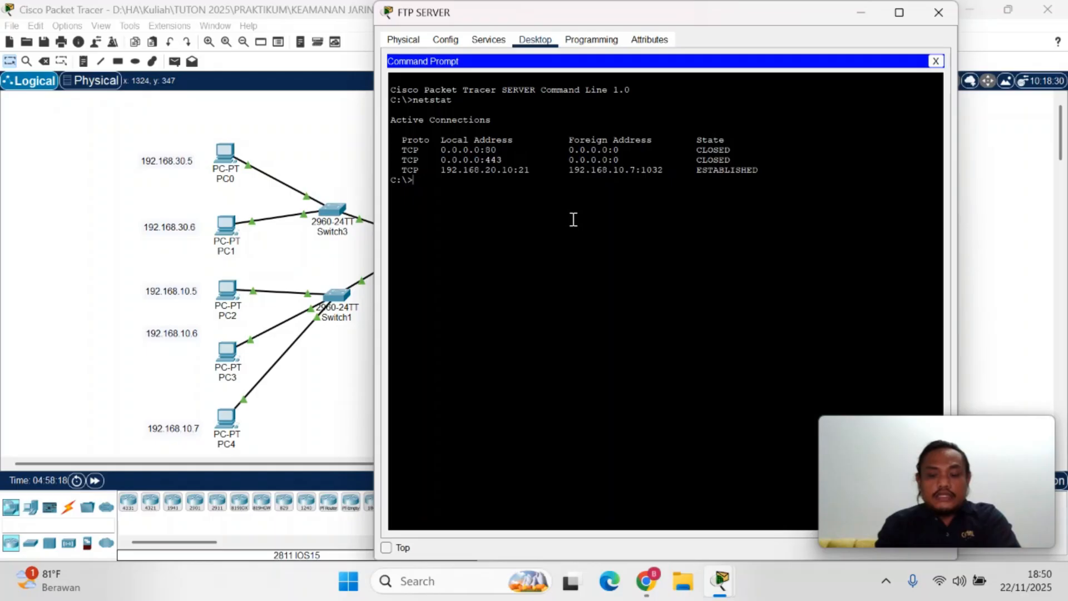
key(Up)
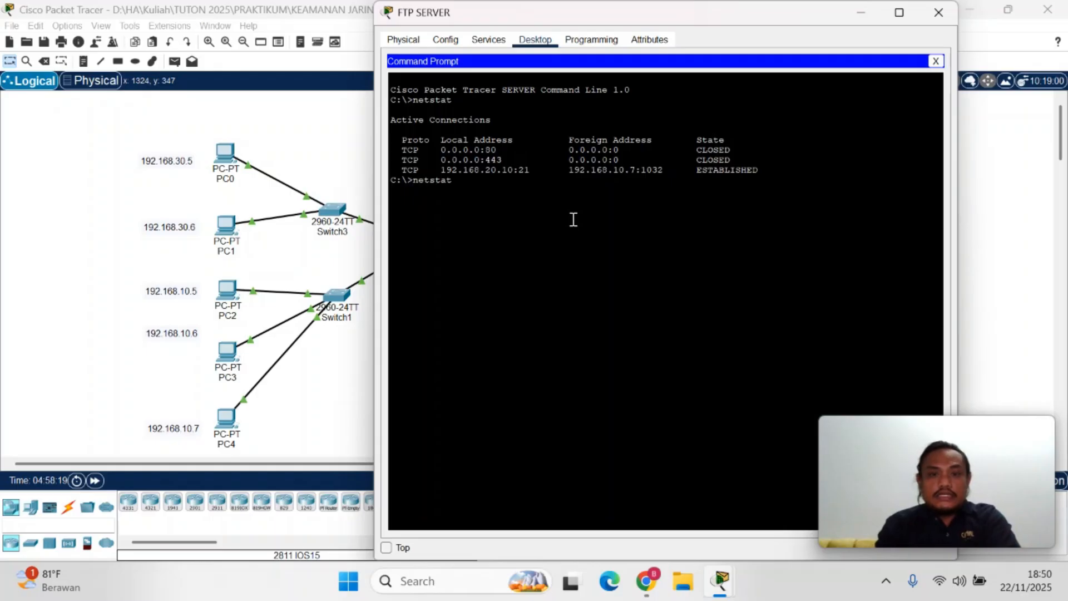
key(Return)
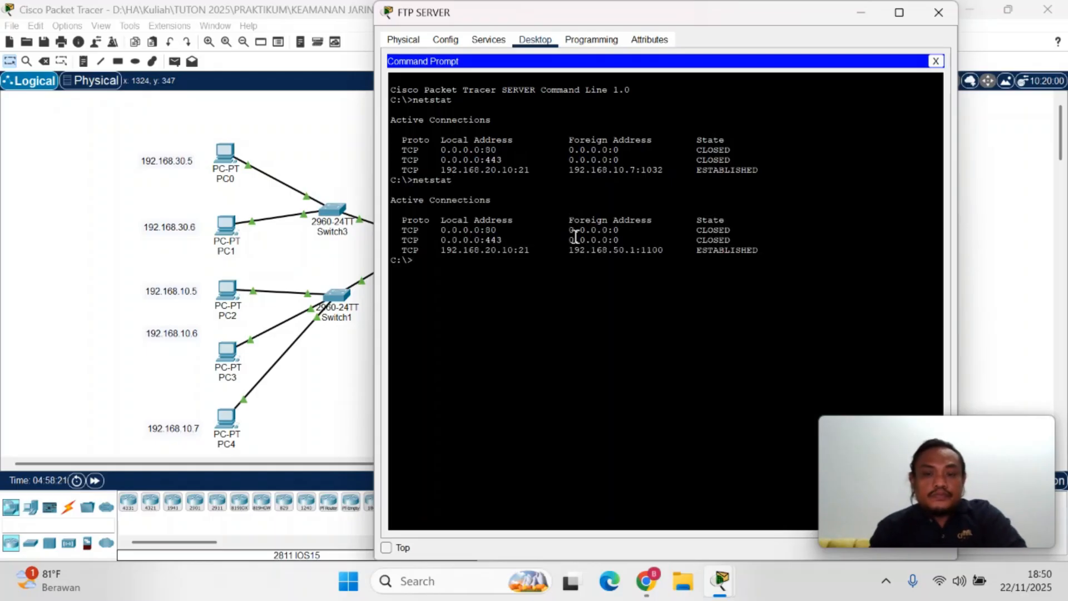
Examine the foreign address and port of PC4's FTP connection in FTP SERVER's latest netstat listing
drag(575, 249, 657, 252)
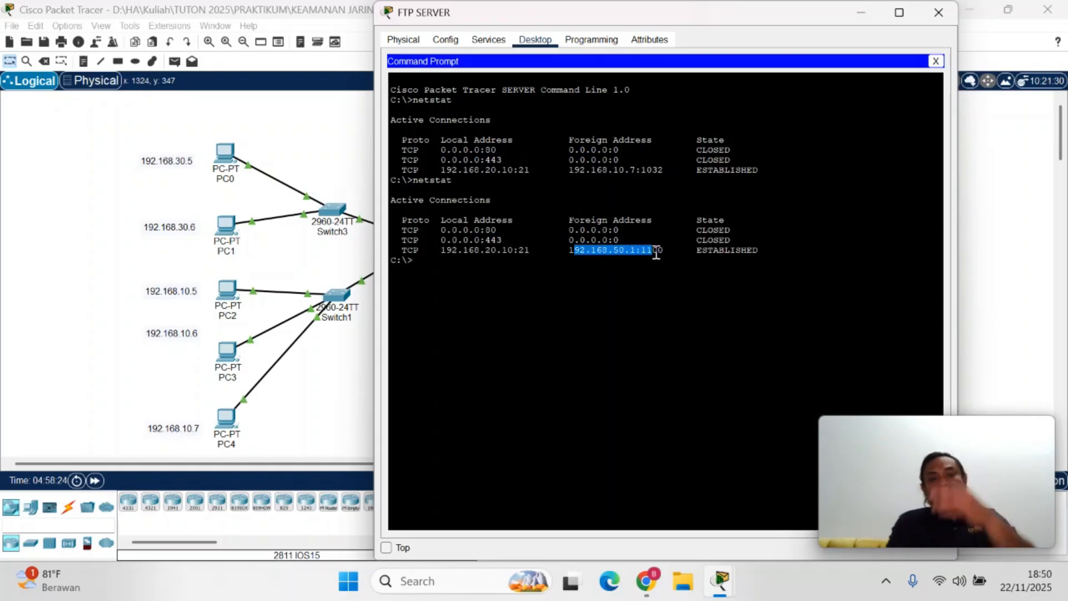
click(657, 252)
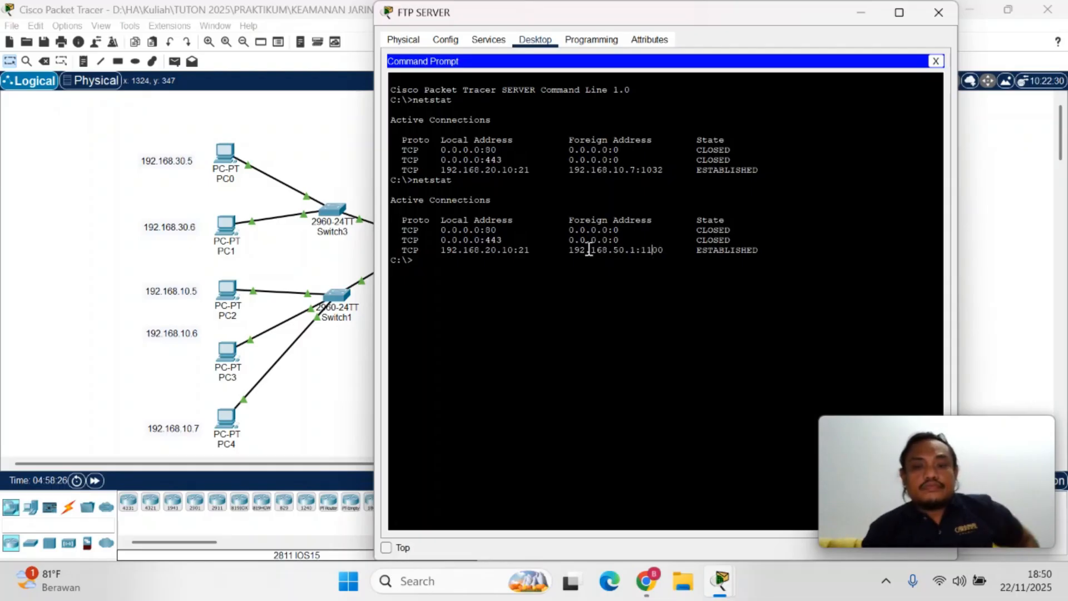
drag(571, 244, 663, 252)
Switch to Nat Overload.pdf in Chrome and read the explanation below Gambar 11 of which host addresses the web server recognizes
mouse_move(645, 581)
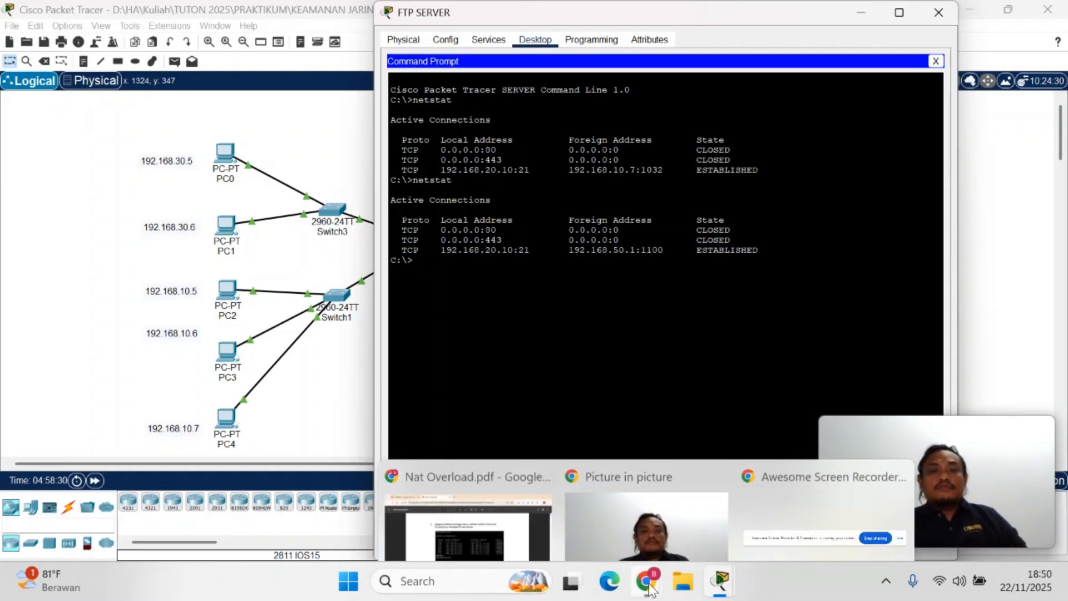
click(435, 478)
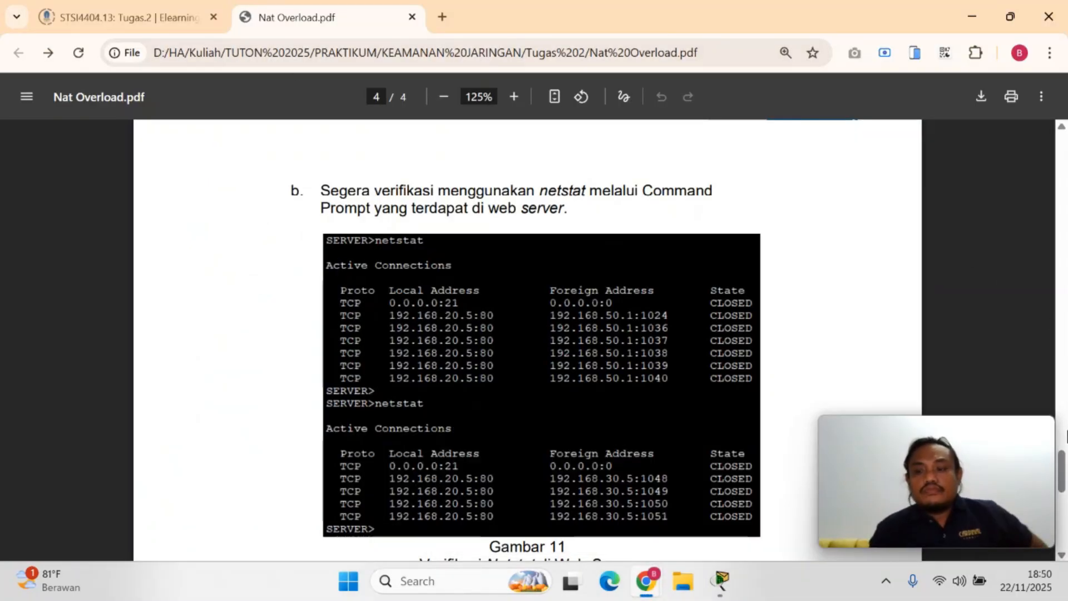
drag(1065, 461, 1065, 494)
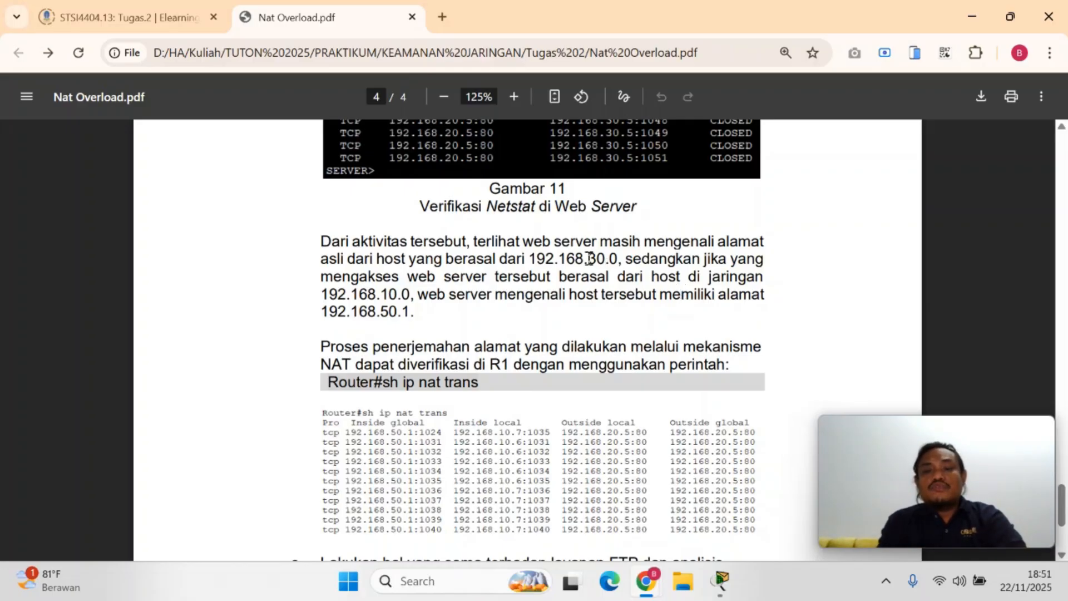
drag(590, 259, 637, 284)
click(637, 284)
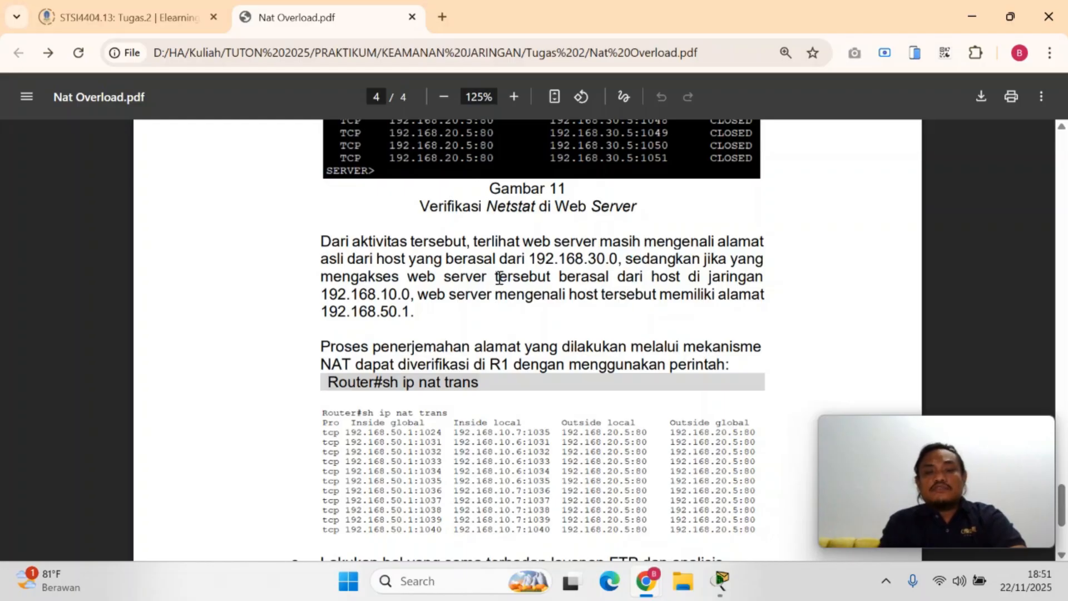
drag(472, 278, 540, 294)
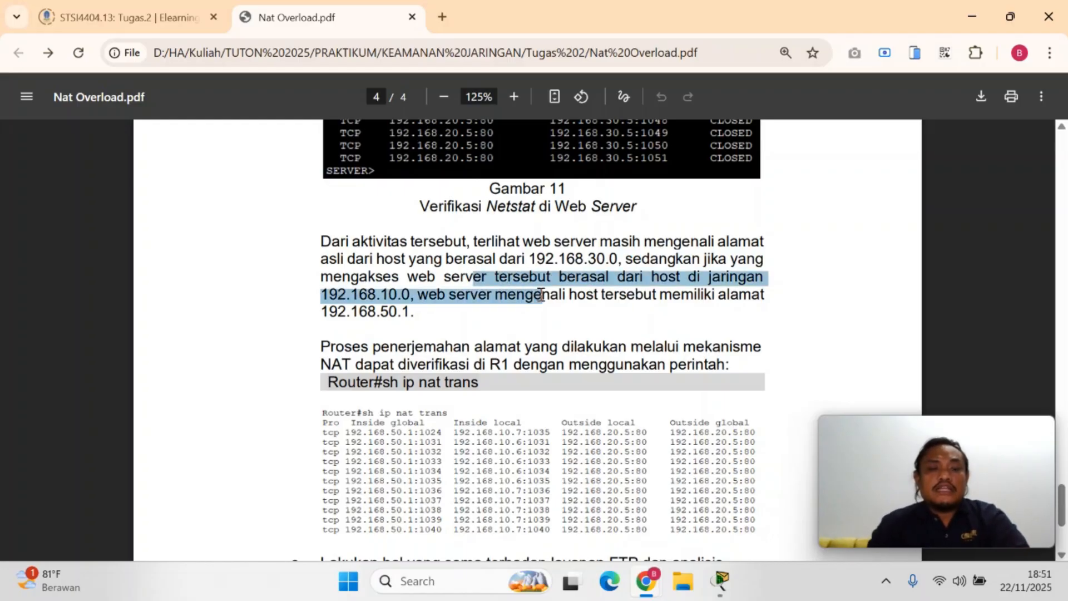
click(443, 301)
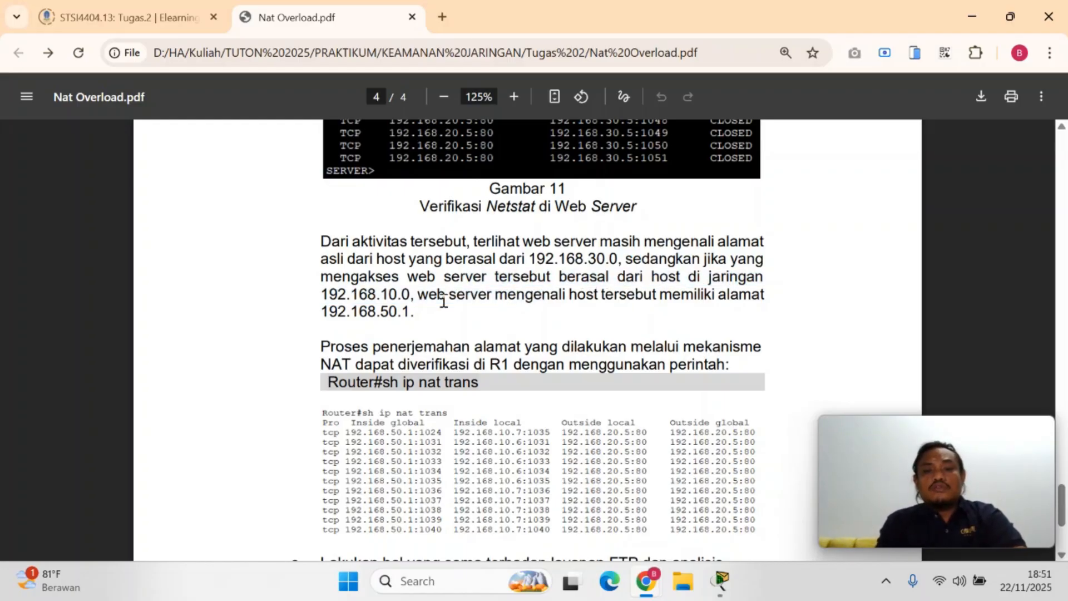
mouse_move(434, 295)
mouse_down()
mouse_move(491, 296)
mouse_move(505, 320)
mouse_move(422, 314)
mouse_up()
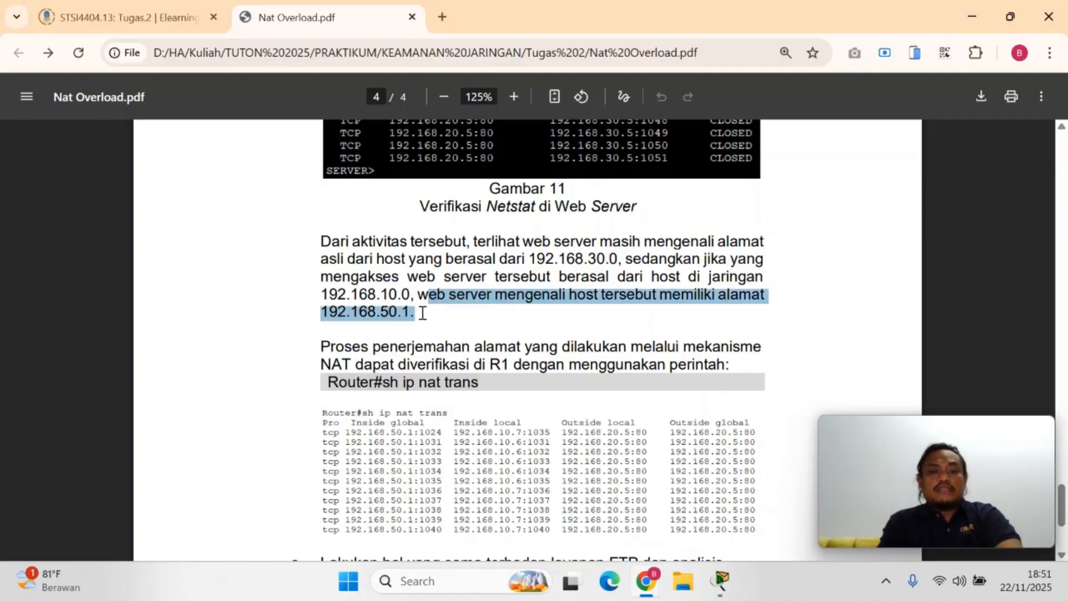
click(422, 314)
Read the instruction in Nat Overload.pdf on verifying the address translation on R1 with sh ip nat trans
scroll(578, 299, down, 3)
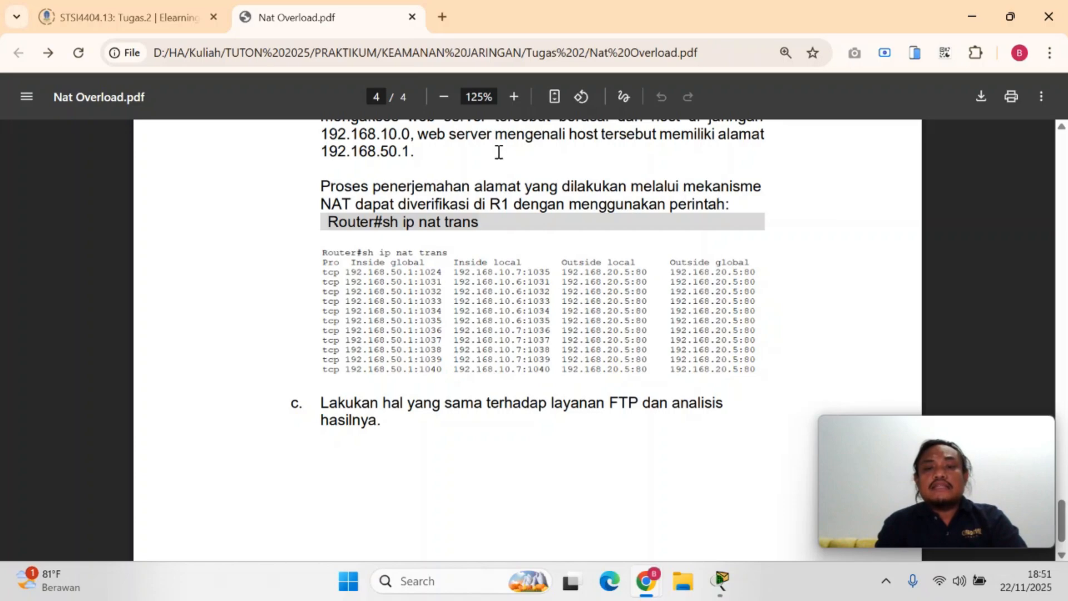
drag(586, 187, 626, 211)
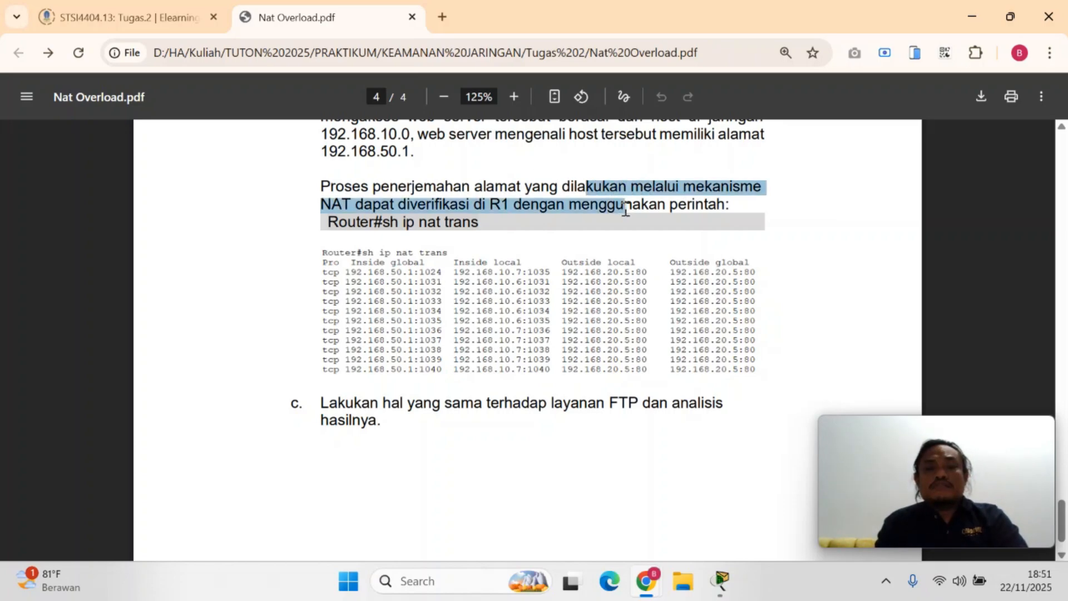
click(625, 211)
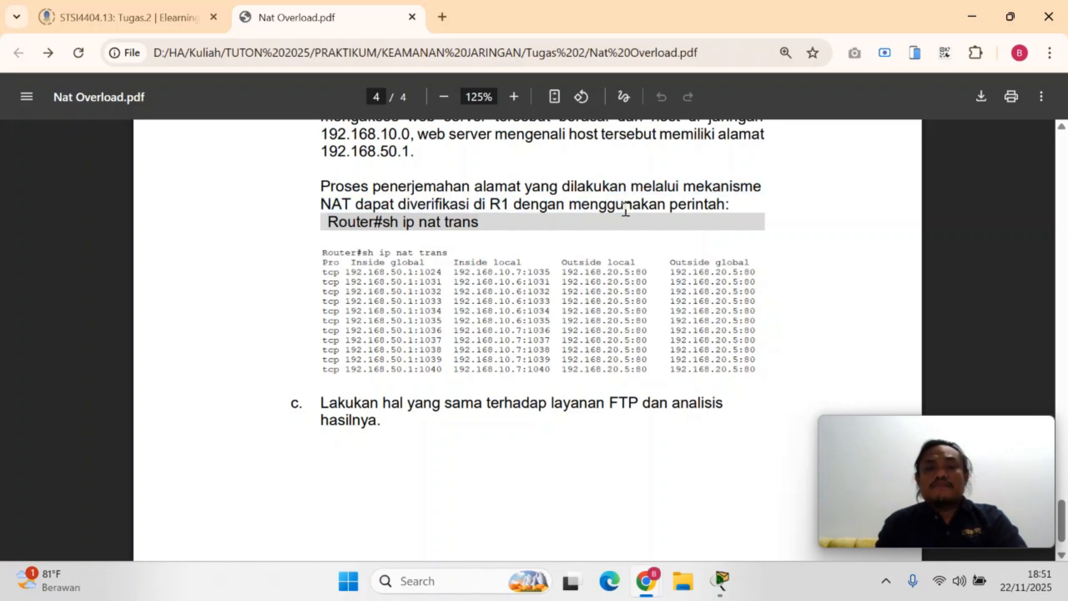
Switch back to Packet Tracer and open R1's command line, with Nat Overload.pdf behind it for reference
mouse_move(718, 583)
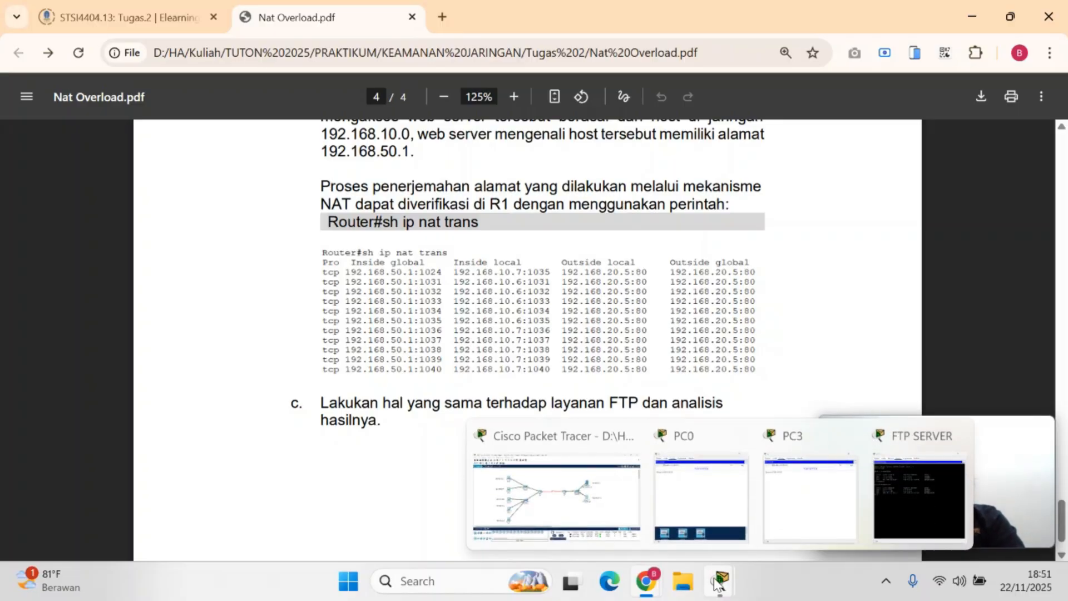
click(718, 582)
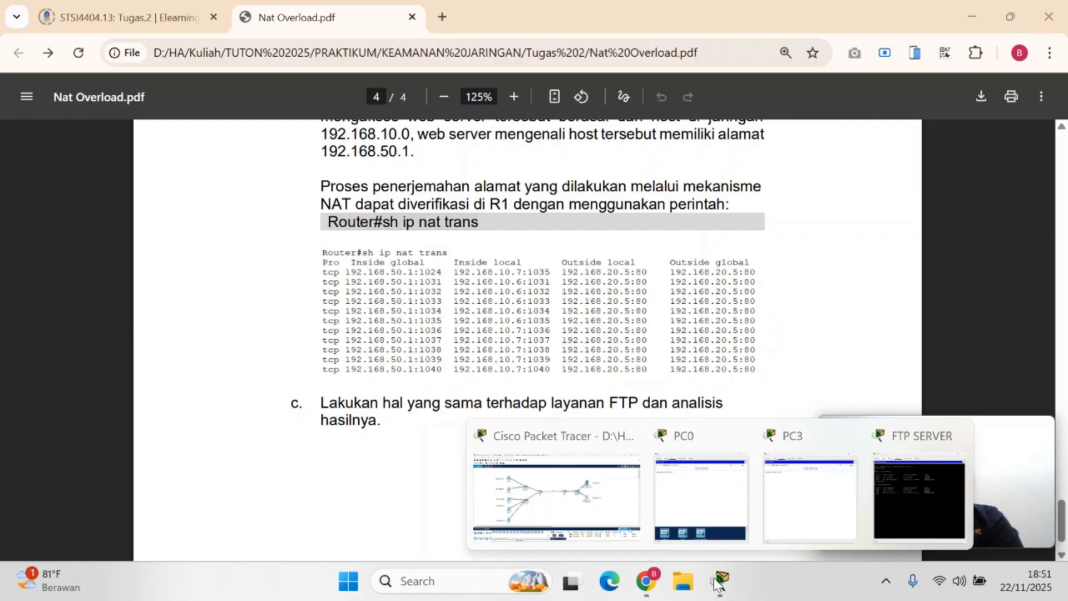
click(615, 526)
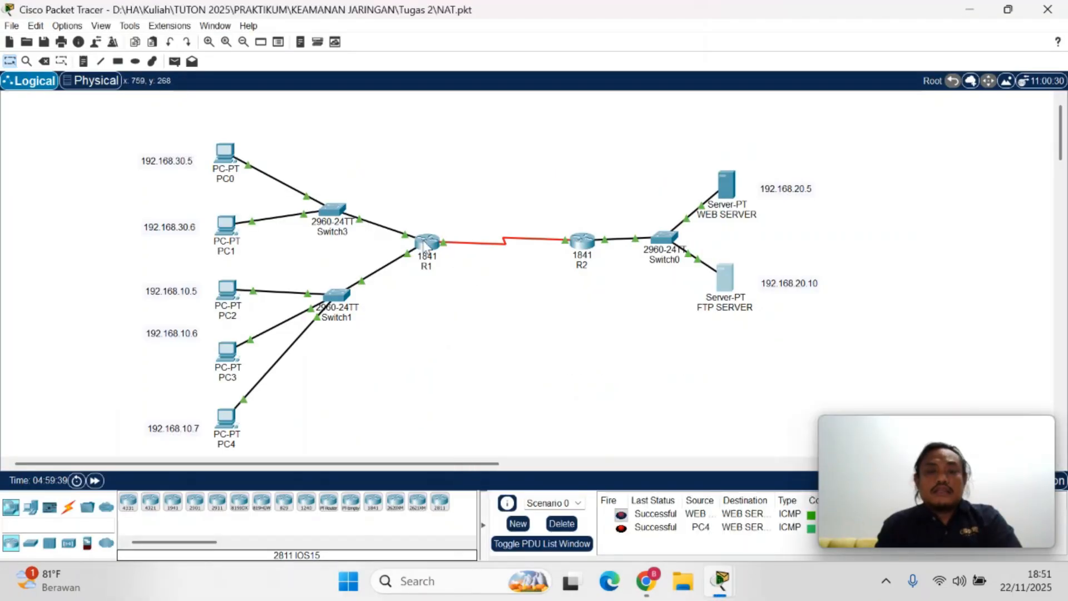
click(426, 244)
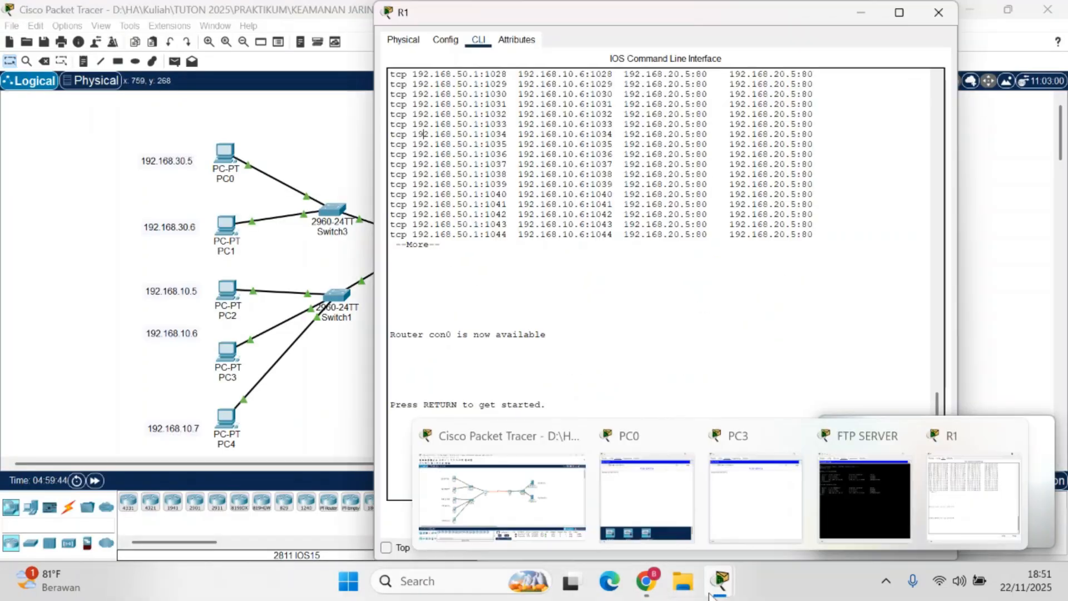
mouse_move(645, 582)
click(500, 516)
click(506, 431)
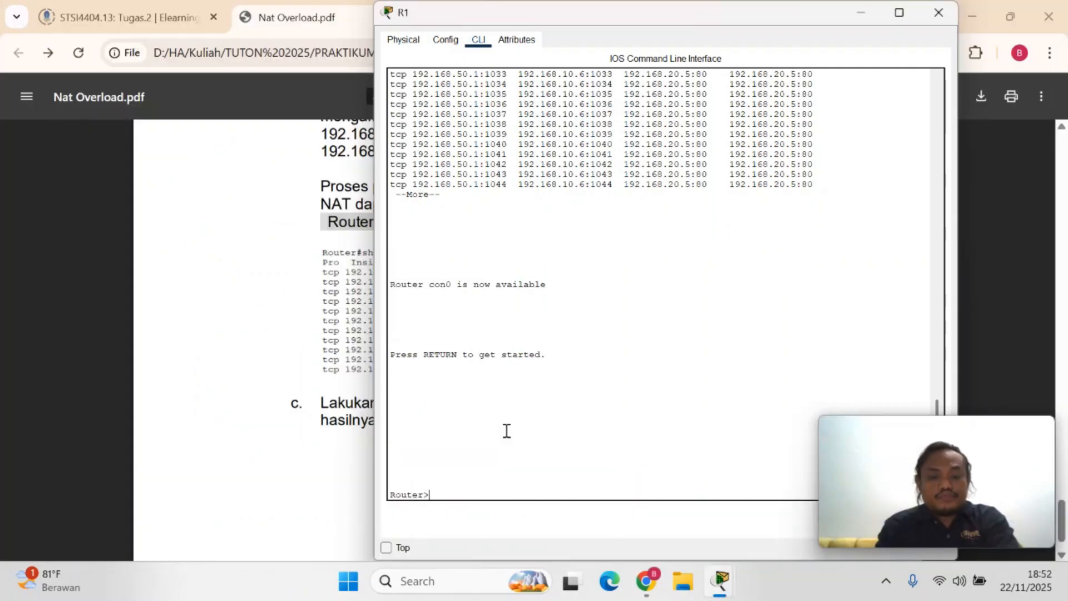
Enter privileged mode on R1 and list its NAT translations with sh ip nat trans
text(en)
key(Return)
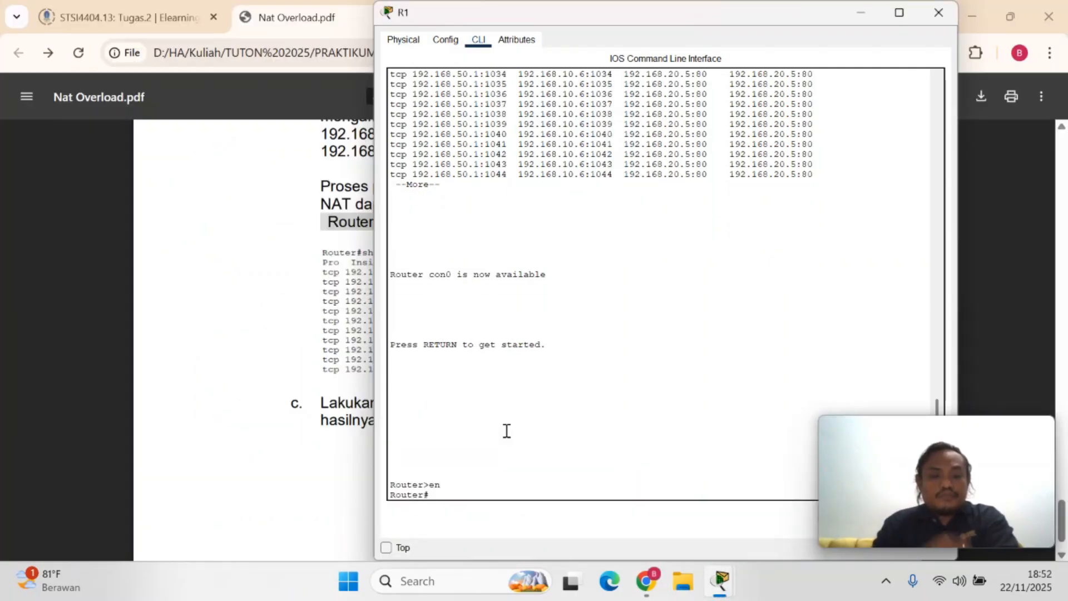
text(sh)
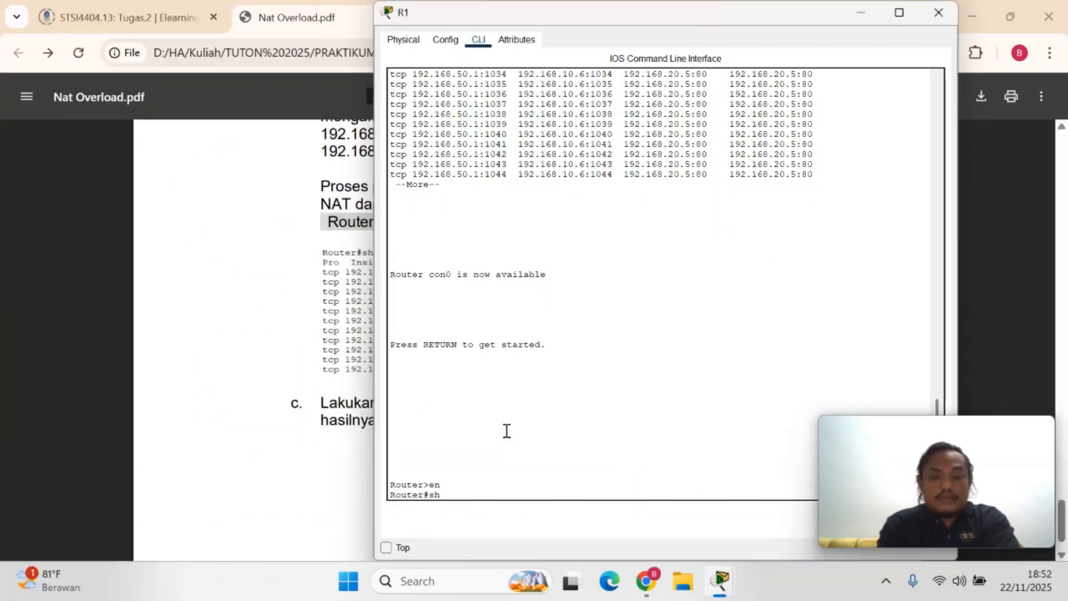
text( ip nat trans)
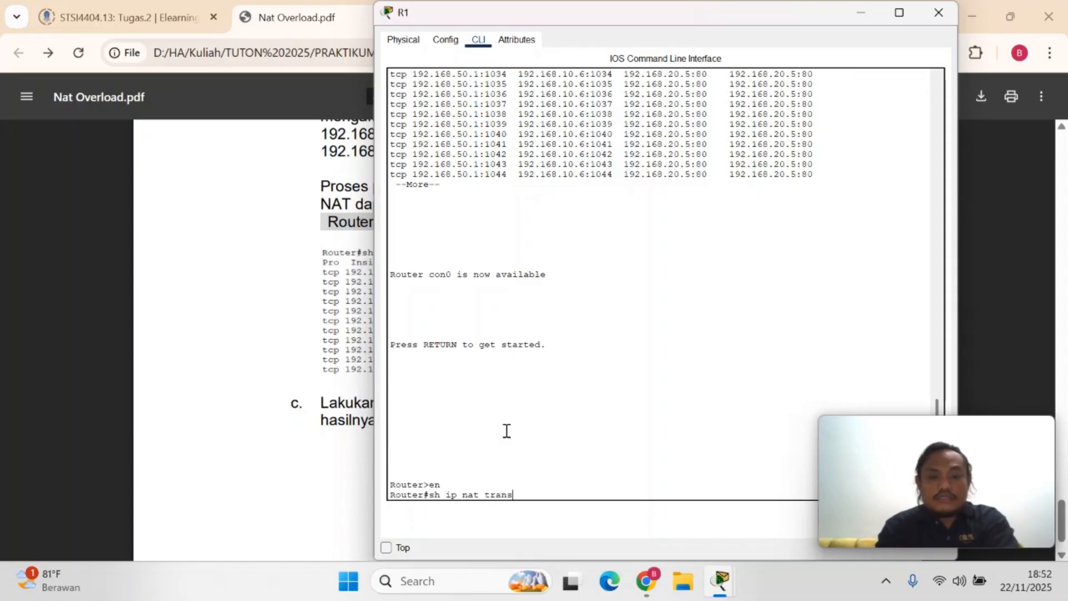
key(Return)
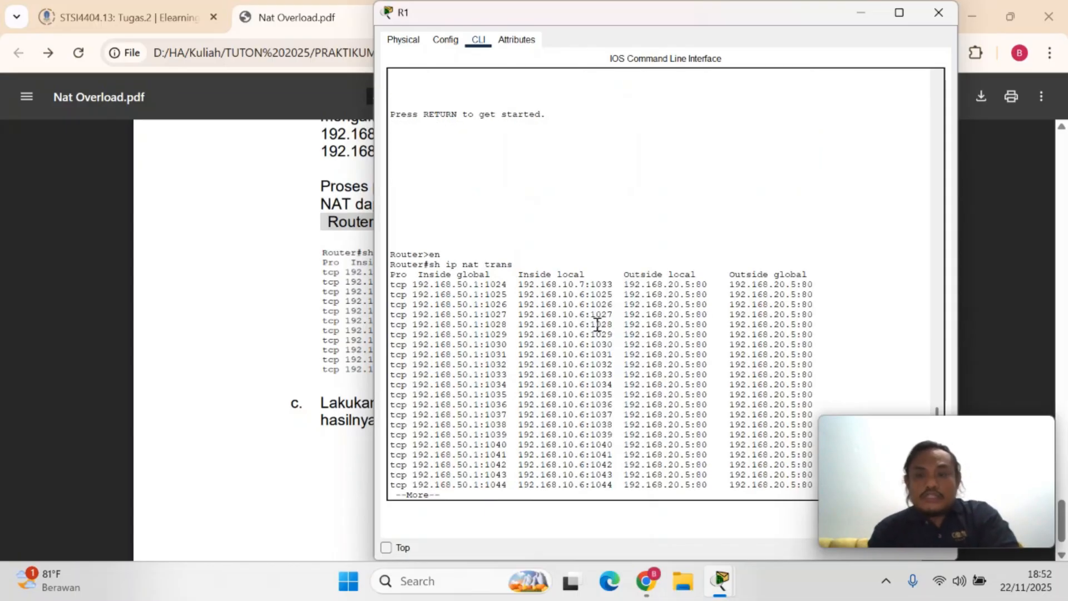
Examine the inside and outside address entries in R1's NAT translation table, moving the R1 window for a clear view
drag(757, 17, 608, 54)
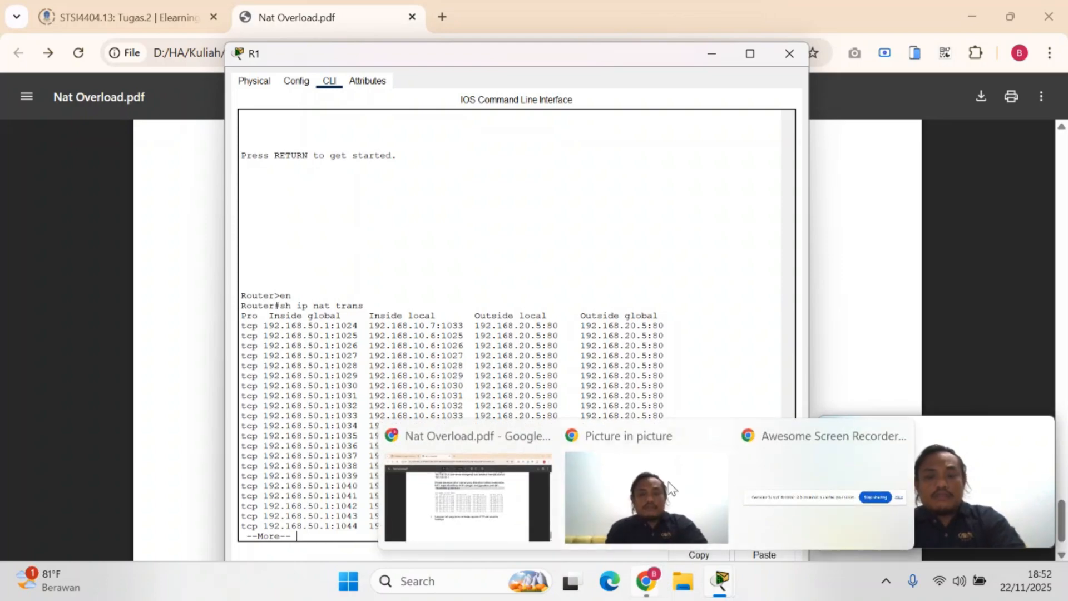
click(639, 287)
drag(243, 326, 669, 531)
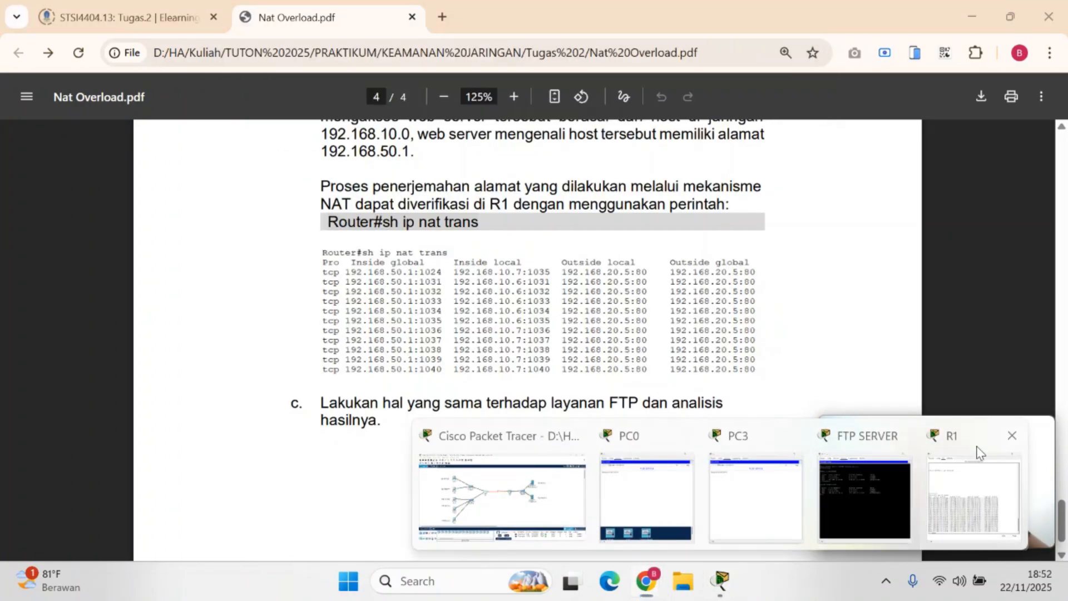
click(980, 453)
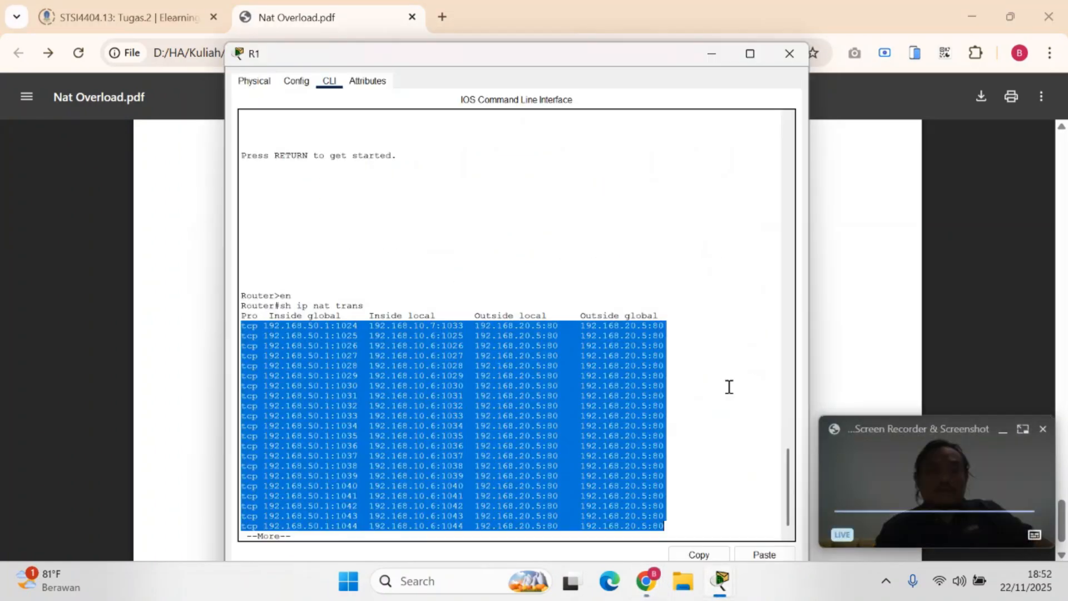
click(300, 330)
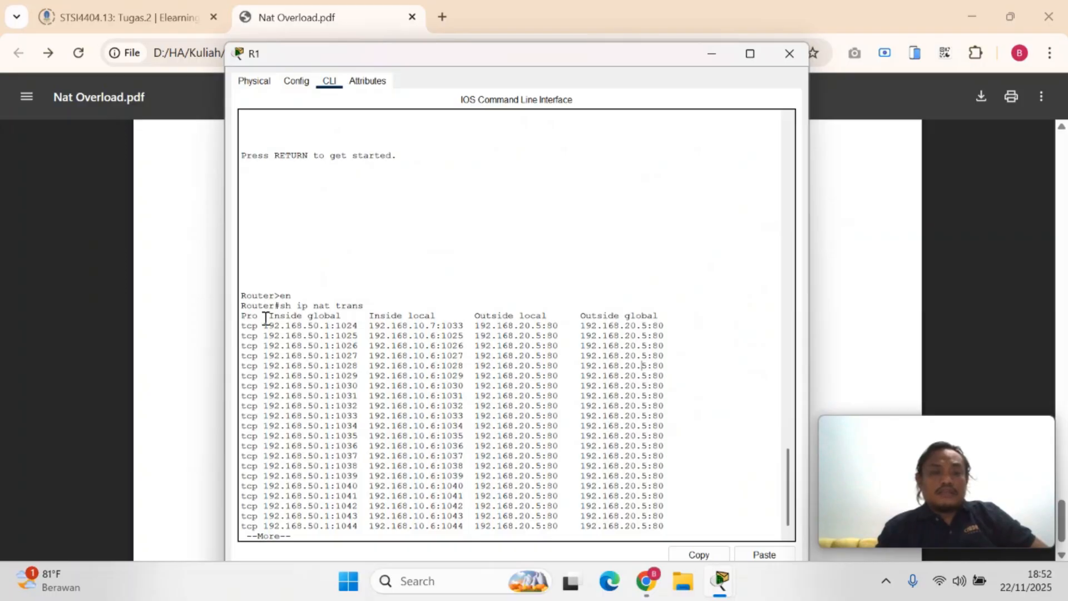
Review the sh ip nat trans command and the TCP entries it lists in R1's command line, highlighting them for reference
drag(246, 316, 453, 369)
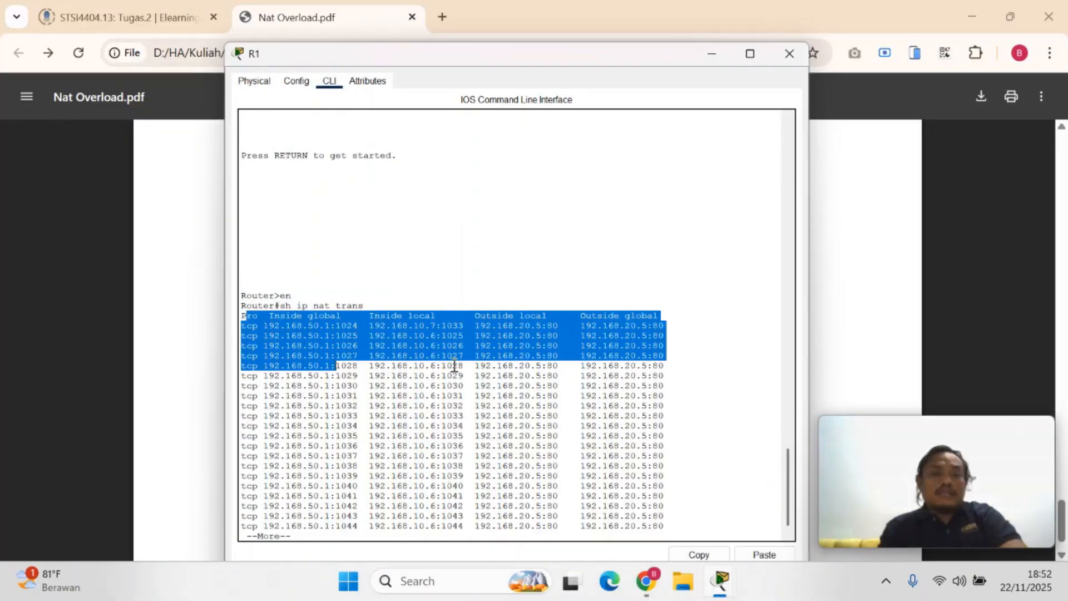
click(369, 350)
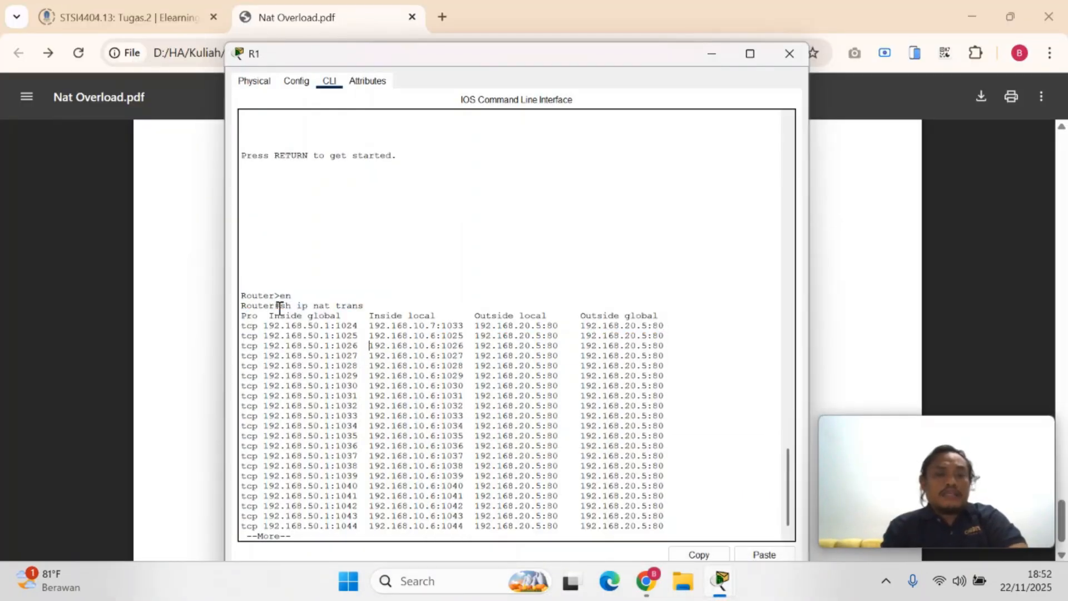
drag(277, 305, 352, 305)
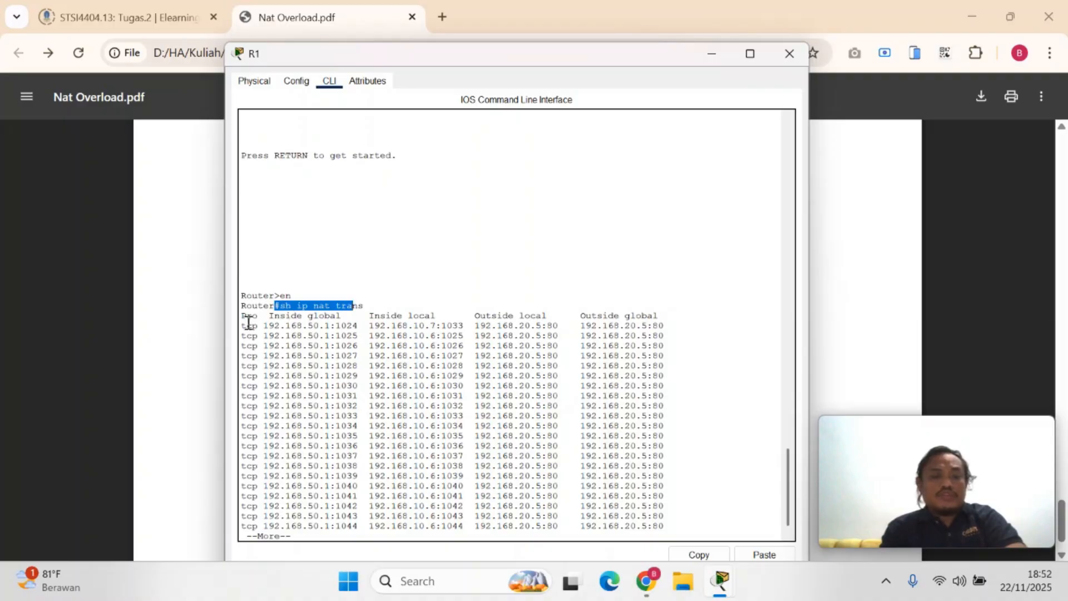
drag(244, 321, 675, 529)
click(628, 440)
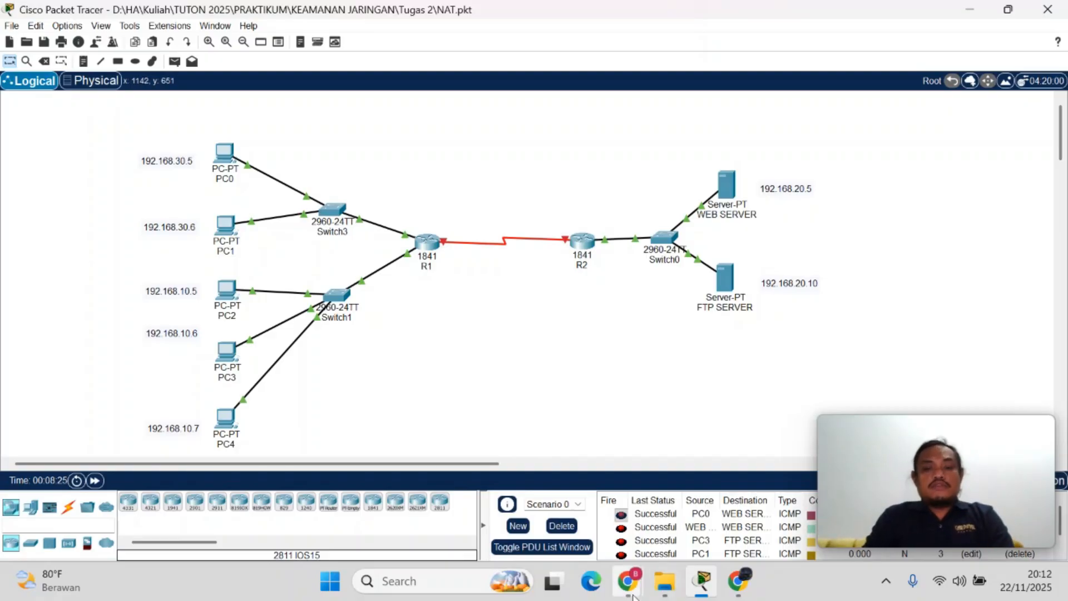
Switch to the STSI4404.13 Tugas.2 assignment page in Chrome and highlight the second task, VPN SITE-TO-SITE
mouse_move(628, 581)
click(546, 537)
drag(385, 262, 459, 265)
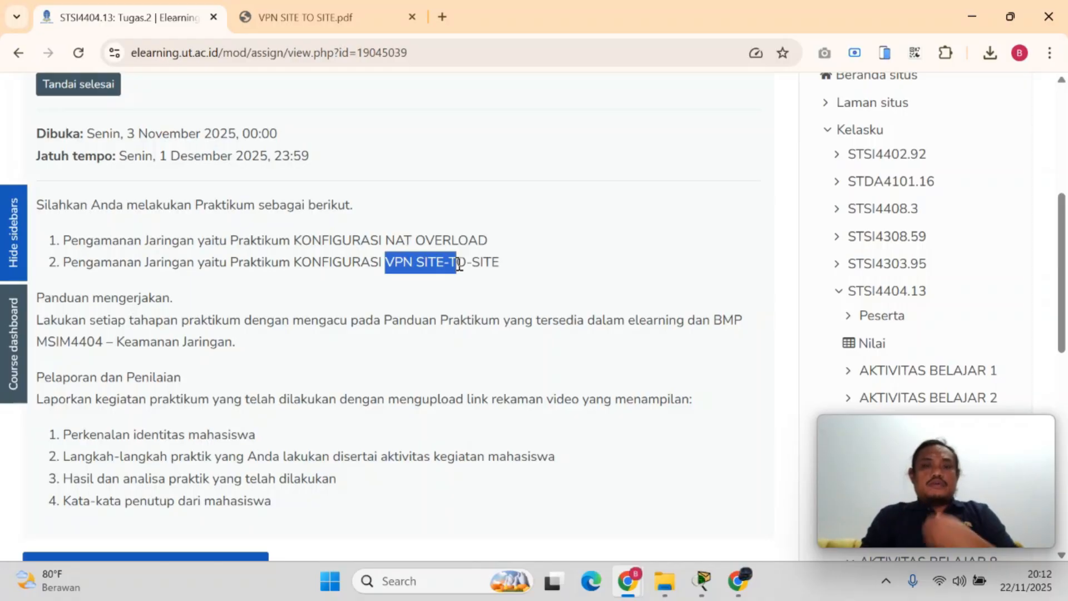
Bring up VPN SITE TO SITE.pdf and read its introduction and preparation steps in section 2.2.1 on page 1
click(368, 18)
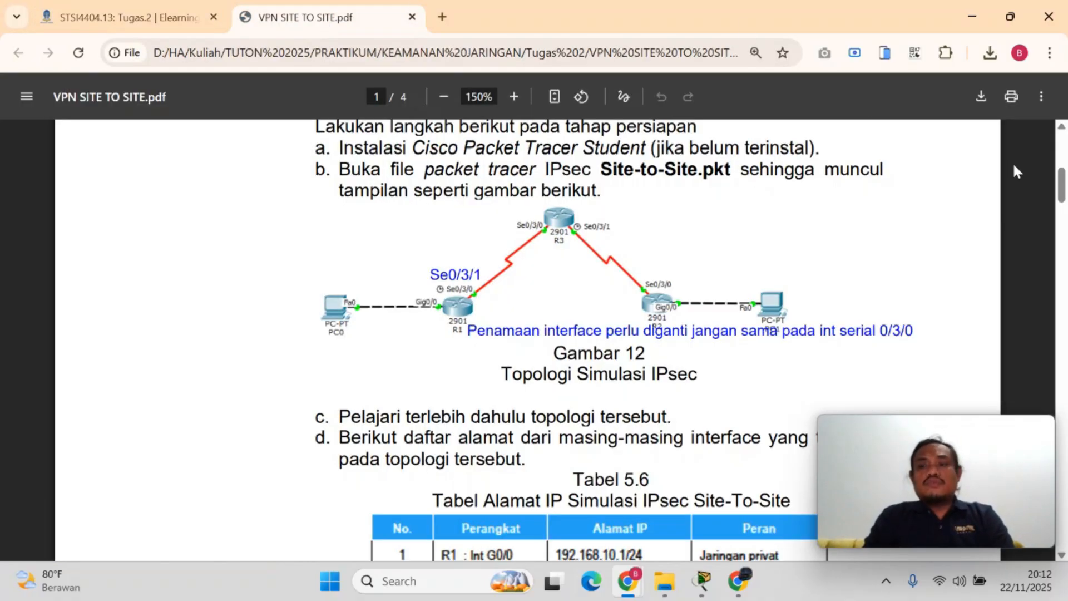
scroll(1013, 162, up, 5)
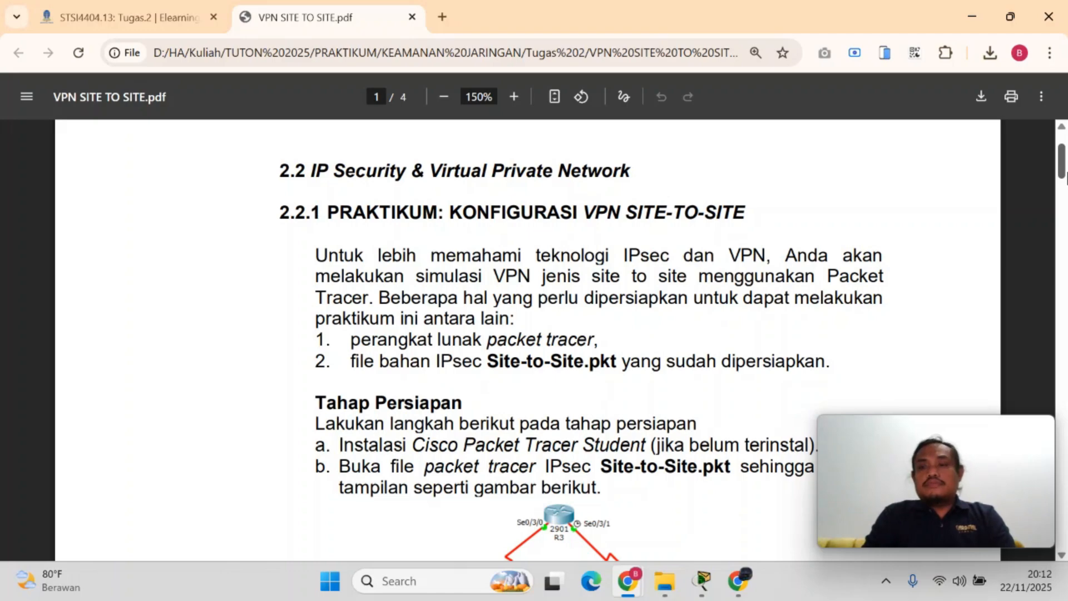
scroll(1065, 177, up, 1)
scroll(1065, 181, down, 2)
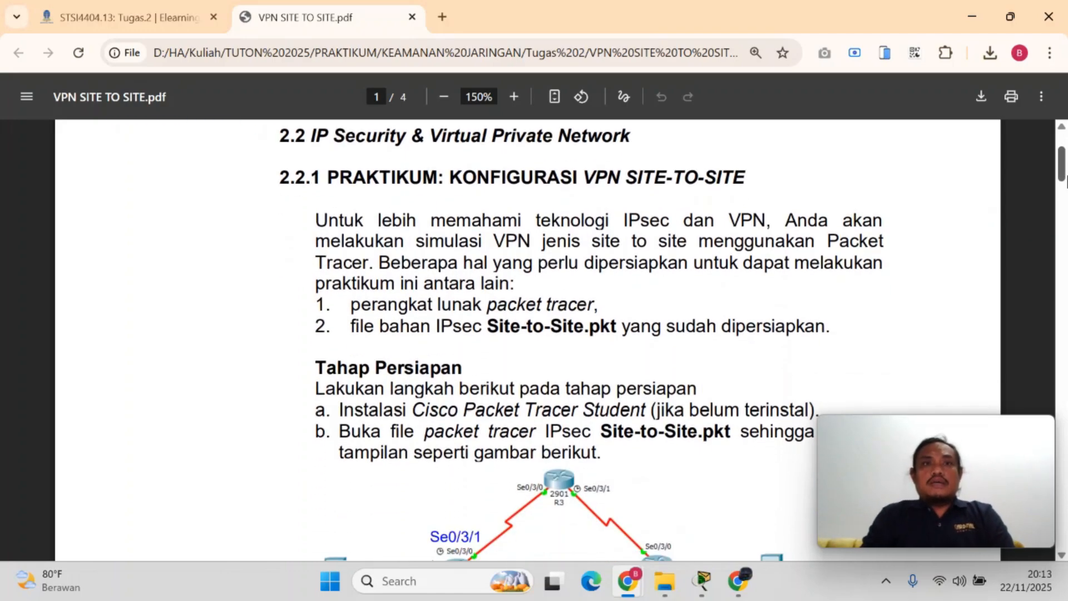
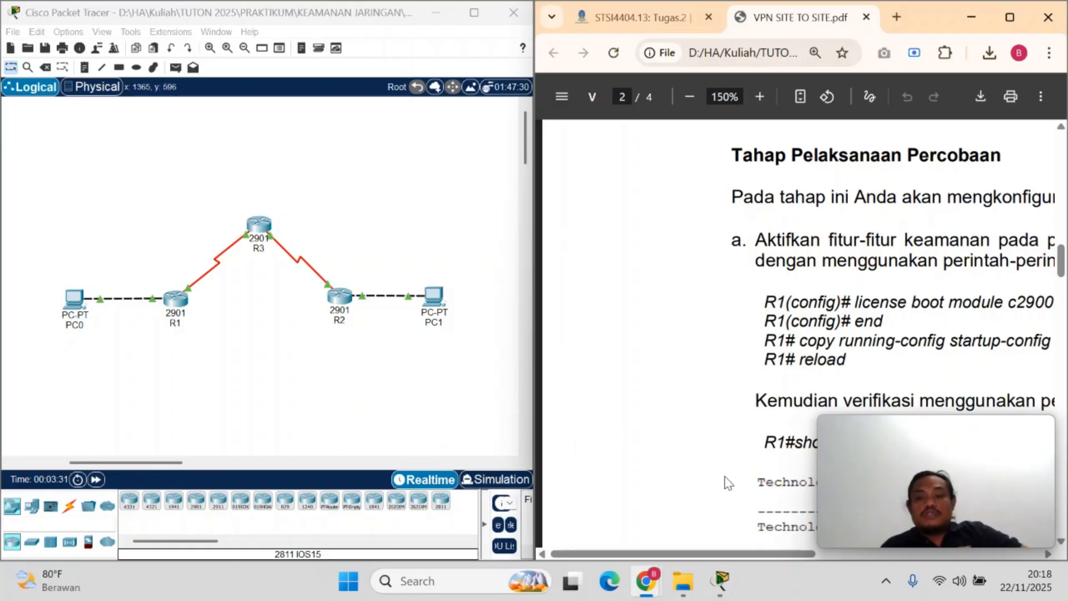
Read the opening of the experiment stage on page 2 of the VPN PDF and compare page 1's topology figure with the Packet Tracer workspace
drag(760, 554, 839, 558)
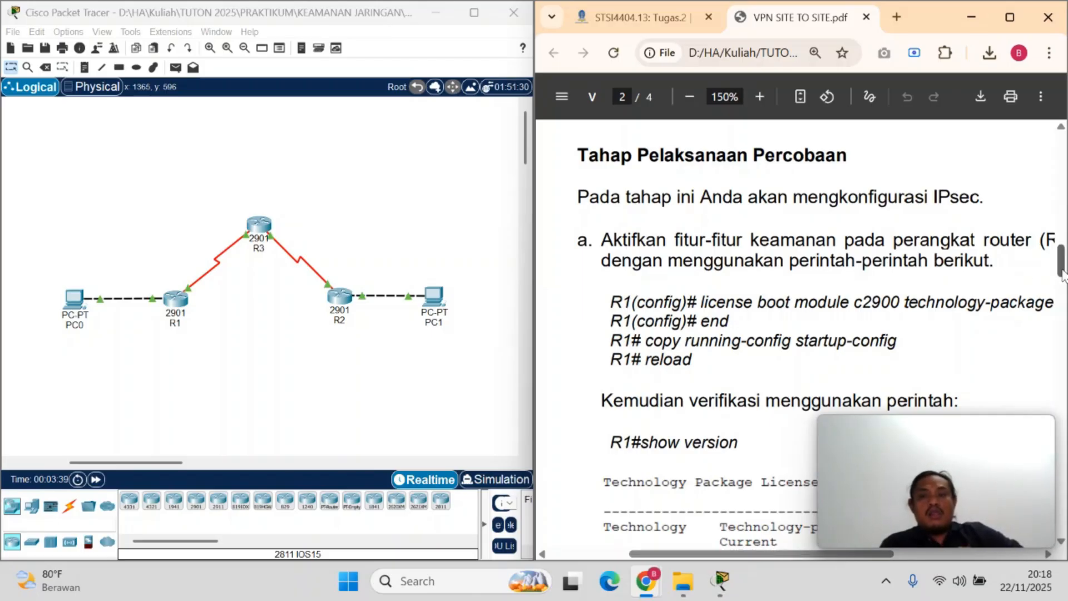
drag(1063, 273, 1060, 228)
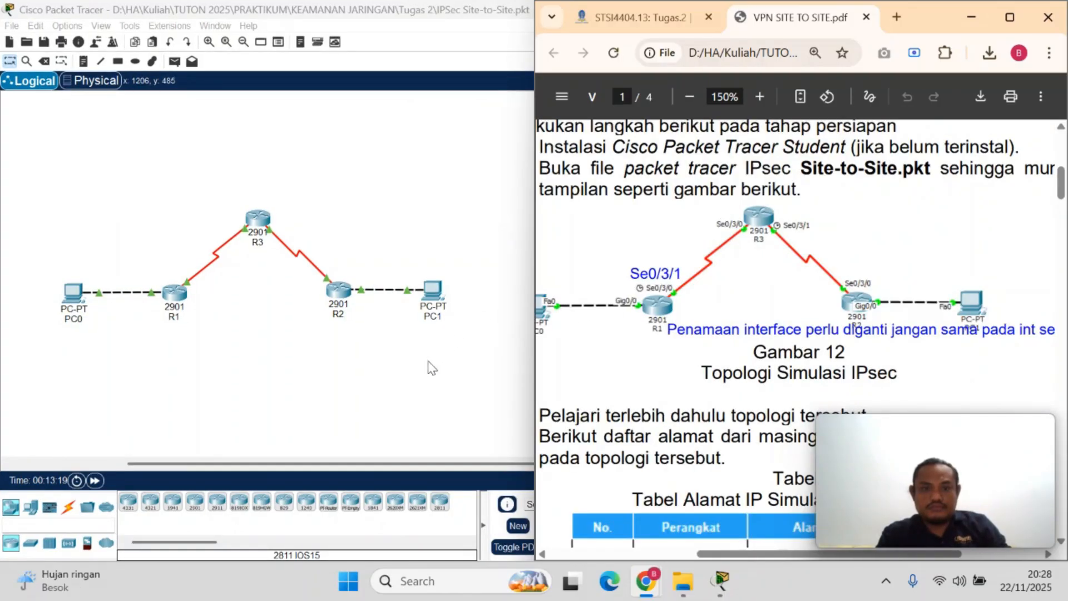
click(431, 368)
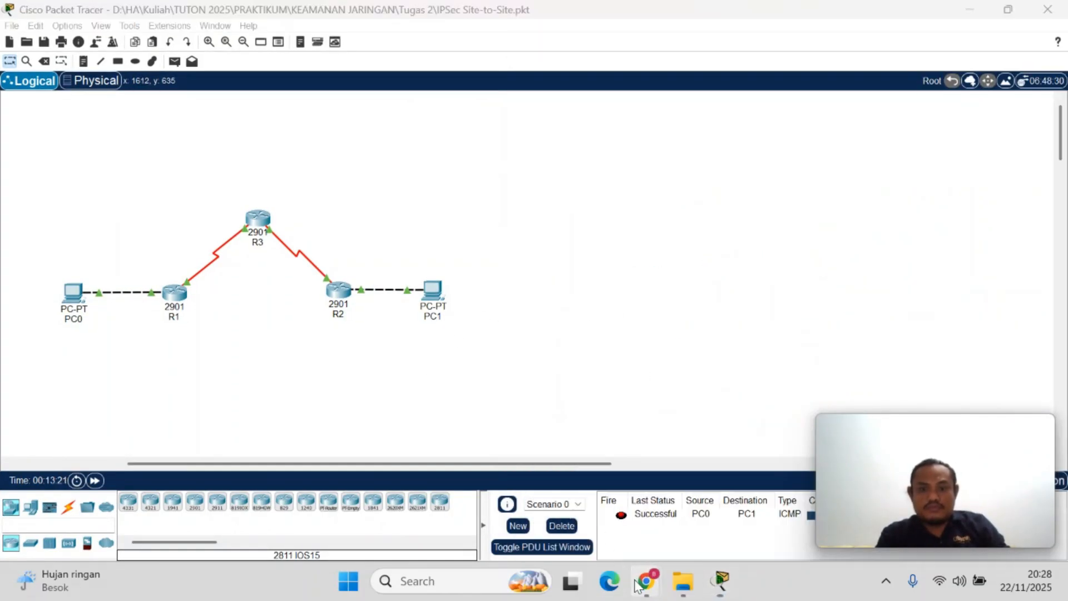
mouse_move(639, 585)
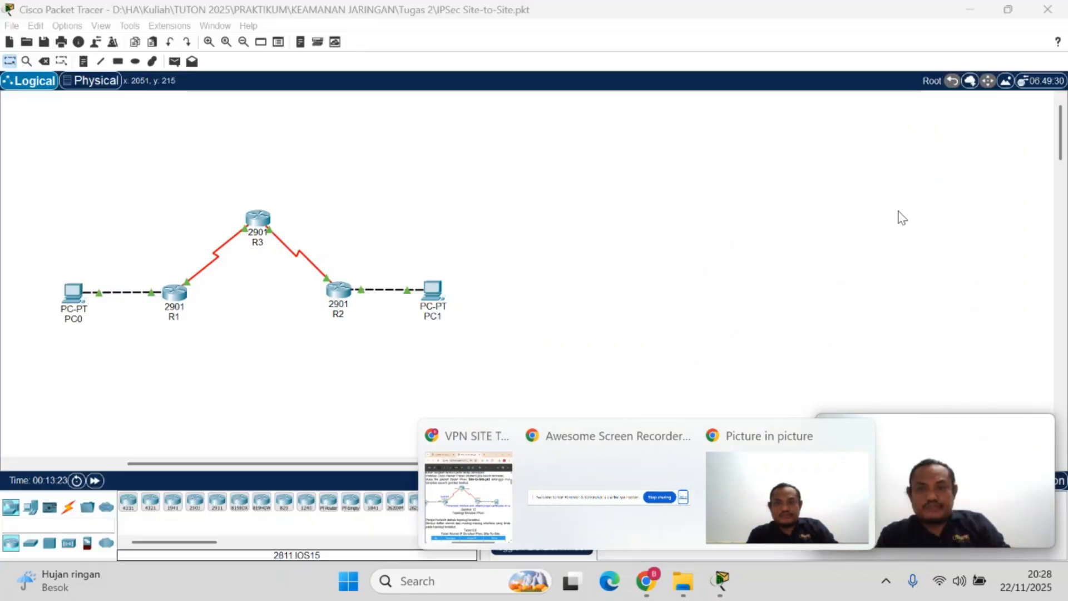
click(469, 493)
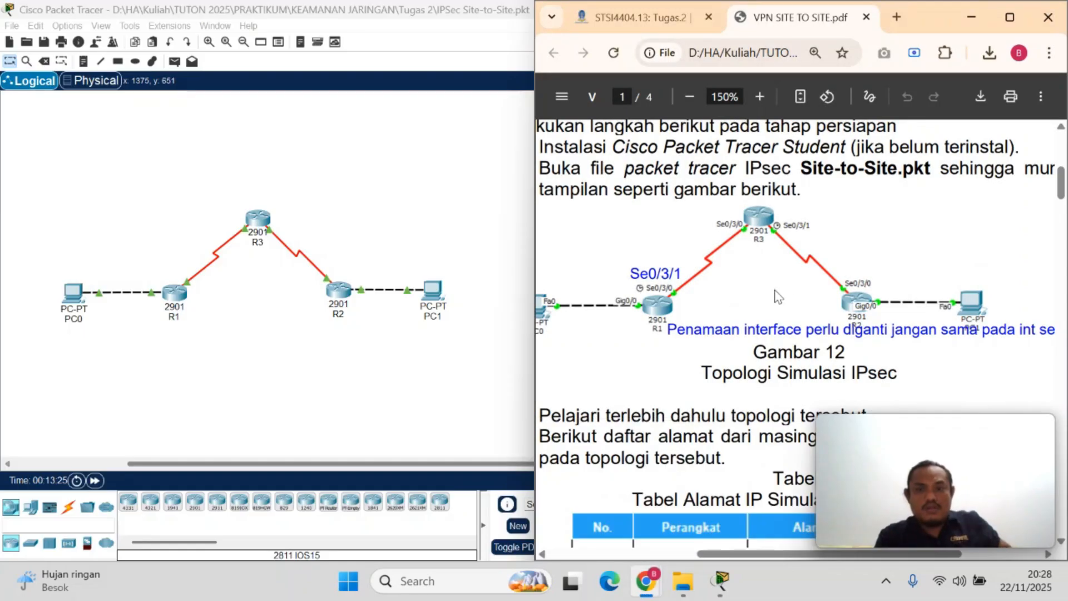
Examine Tabel 5.6 with the interface IP addresses and the notes on public and private networks on page 1
scroll(781, 295, down, 3)
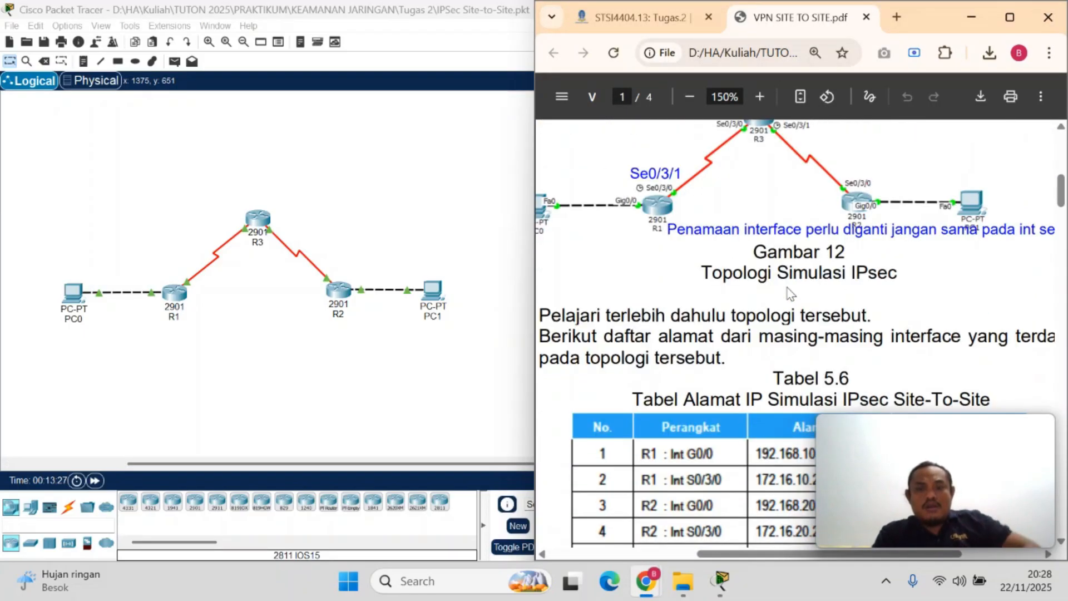
scroll(790, 293, down, 3)
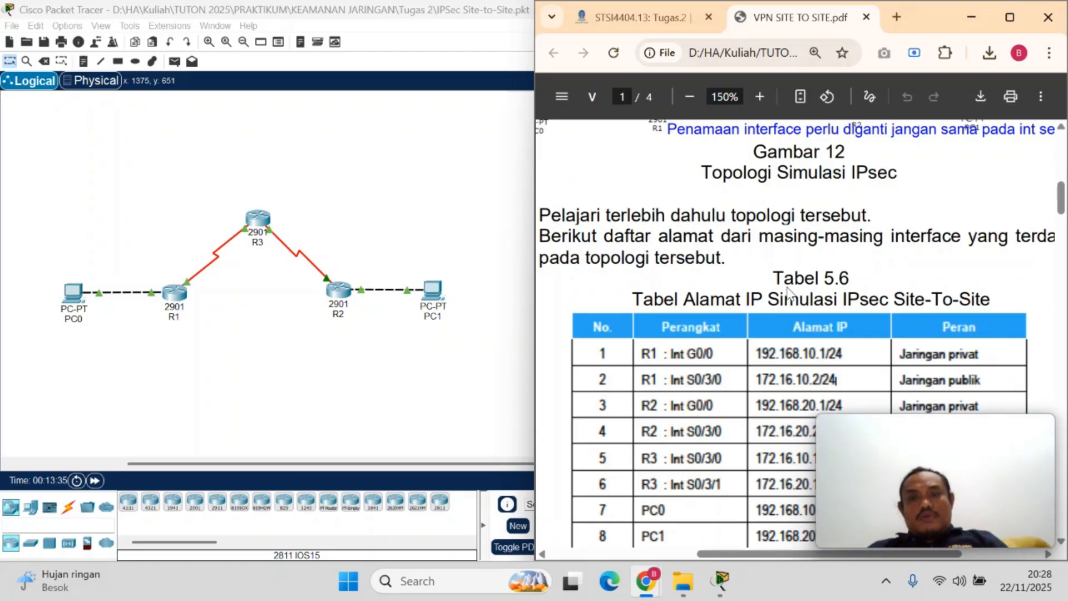
scroll(790, 293, down, 1)
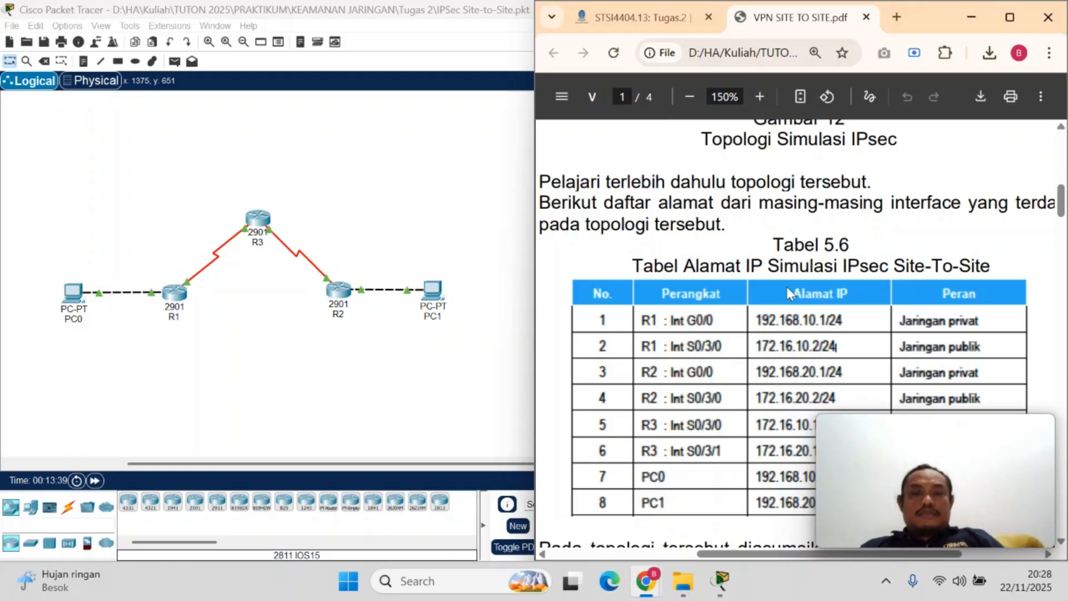
scroll(787, 286, down, 4)
scroll(788, 291, up, 3)
scroll(789, 293, up, 3)
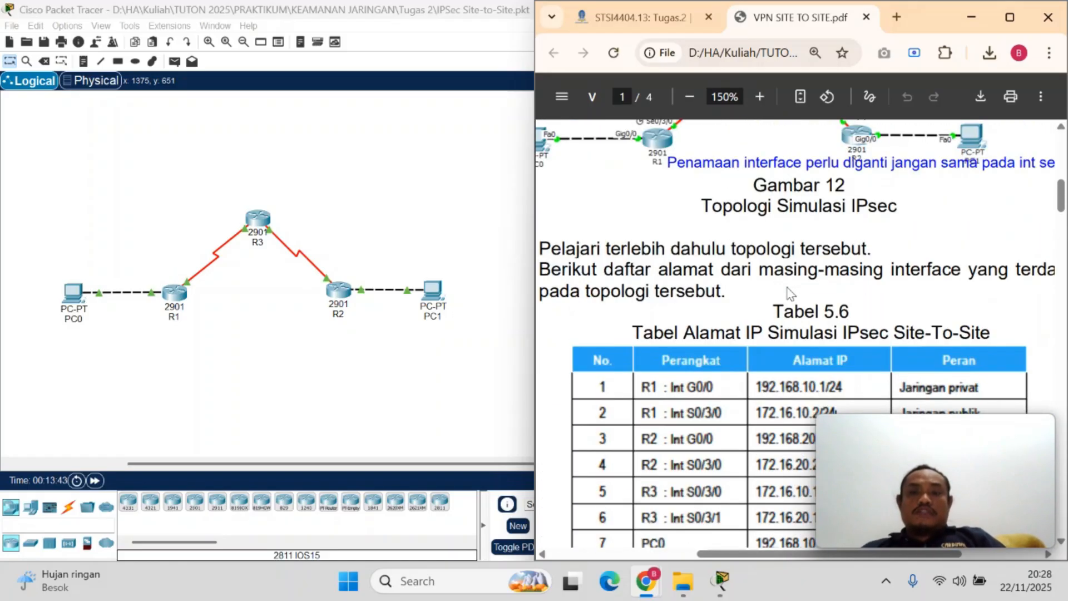
scroll(789, 293, down, 2)
scroll(788, 290, down, 9)
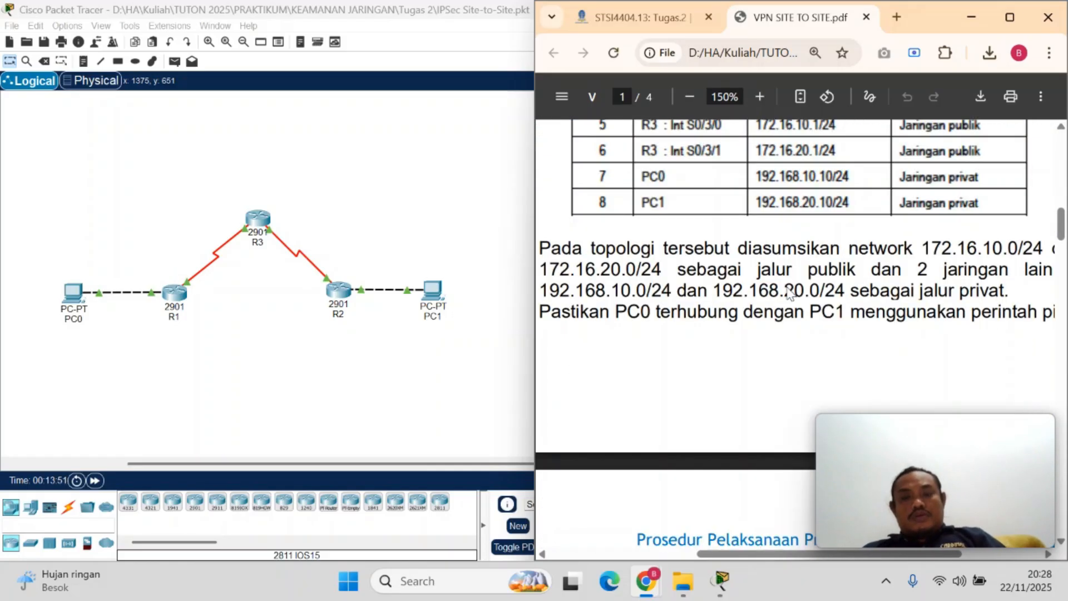
scroll(789, 293, down, 1)
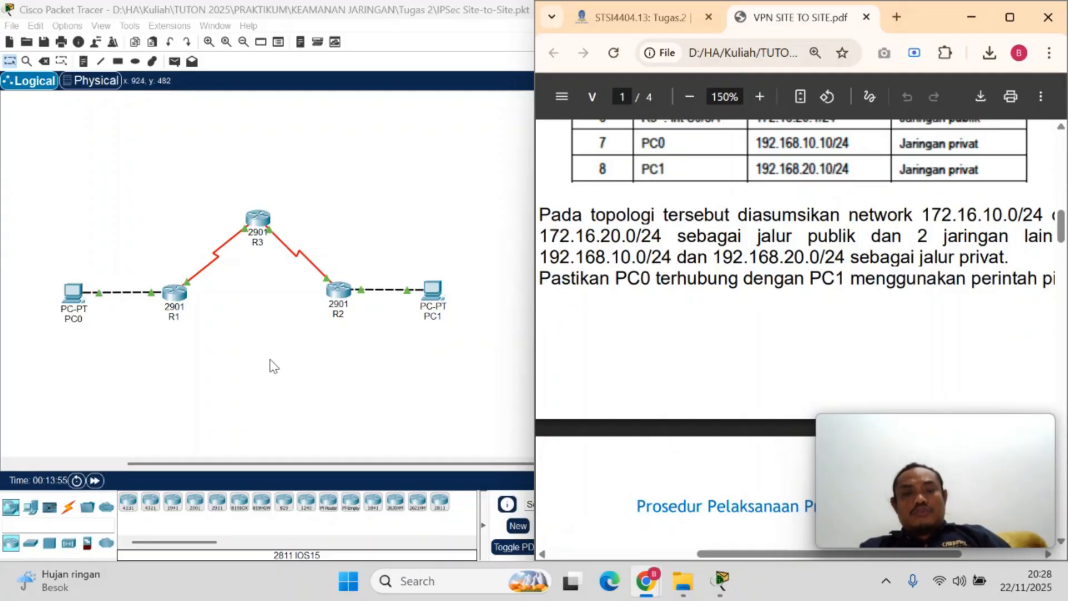
Open the Command Prompt on PC0 and return to the Packet Tracer topology workspace
click(75, 295)
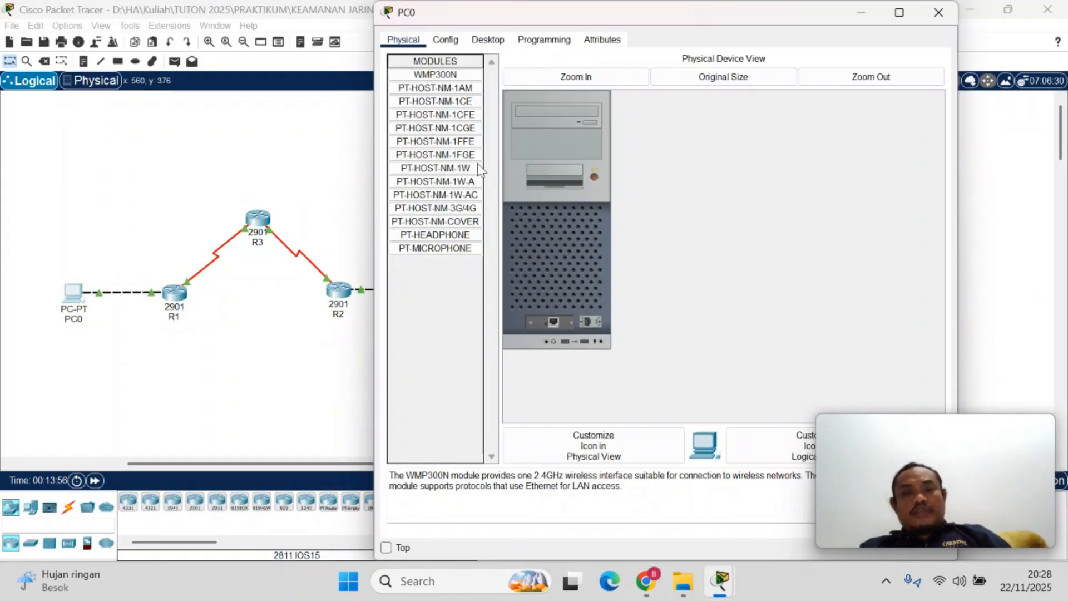
click(488, 40)
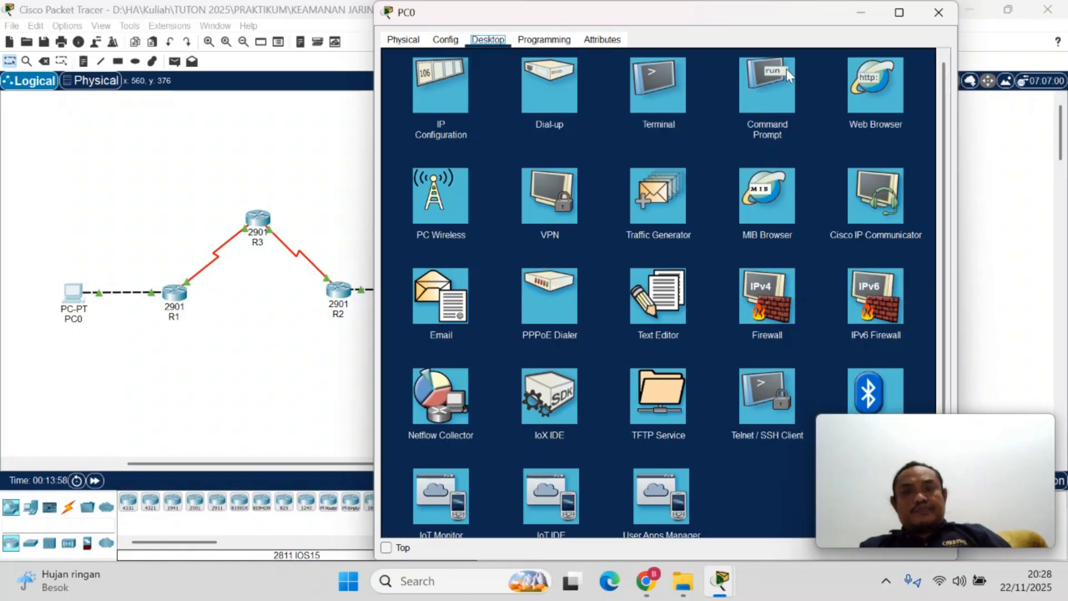
click(744, 107)
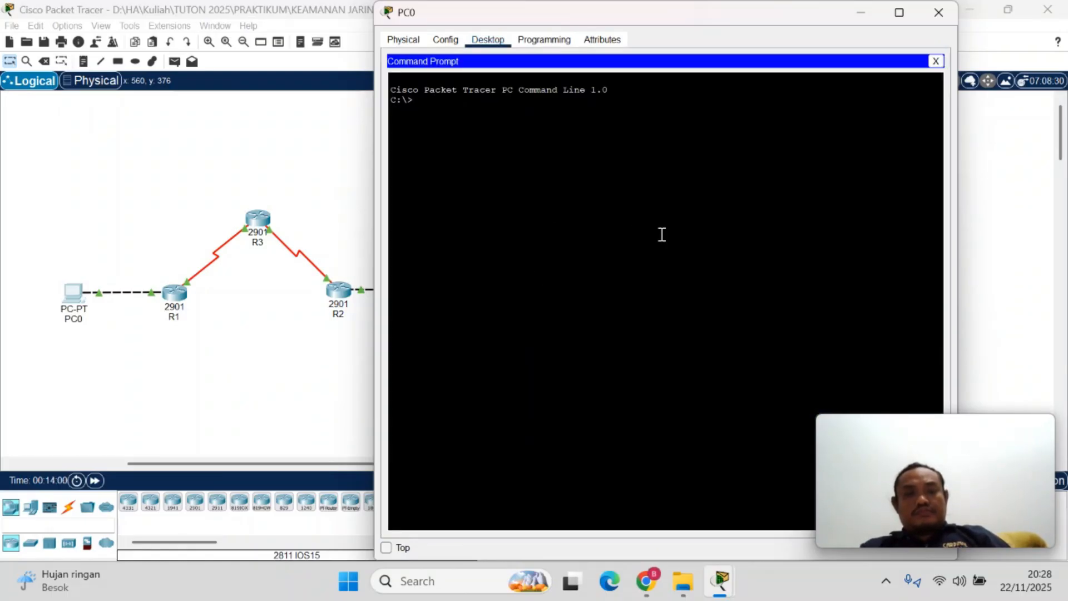
click(637, 590)
click(246, 413)
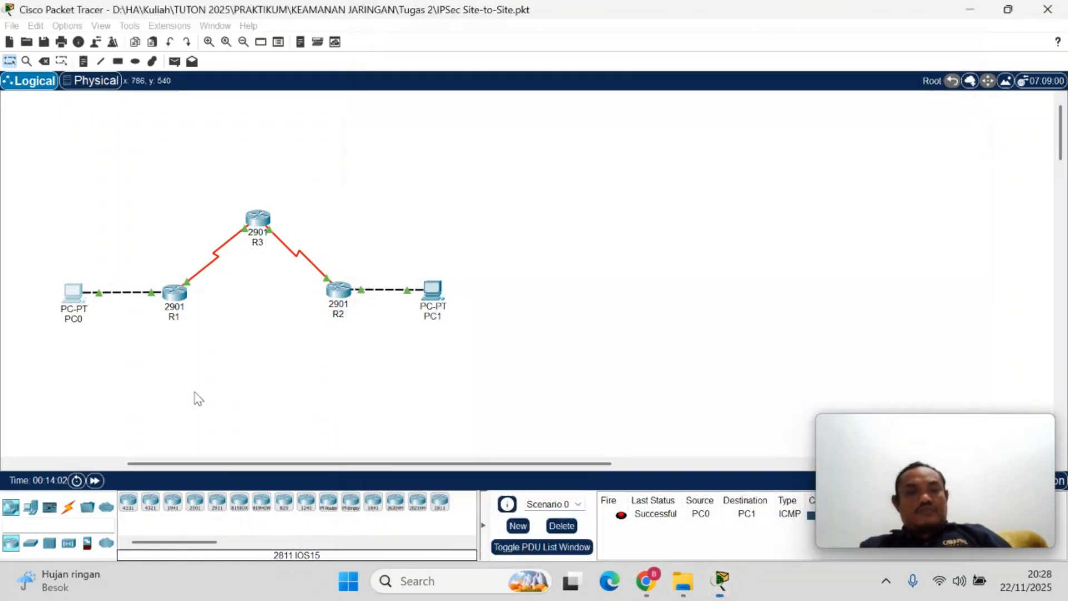
Place a text note reading 192.168.10.10 below PC0 in the topology
click(118, 61)
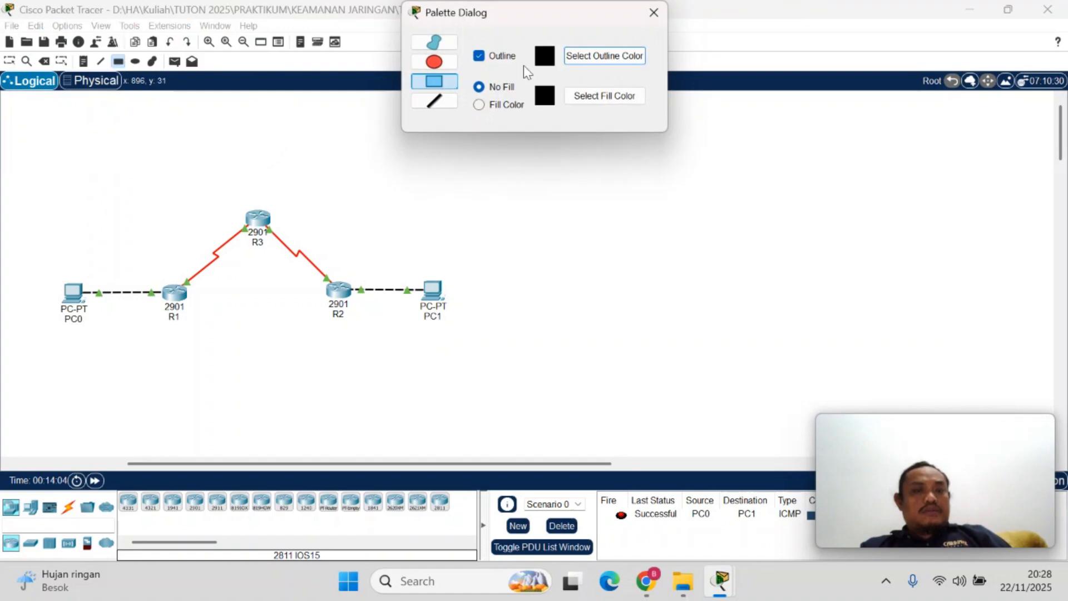
click(649, 13)
click(84, 61)
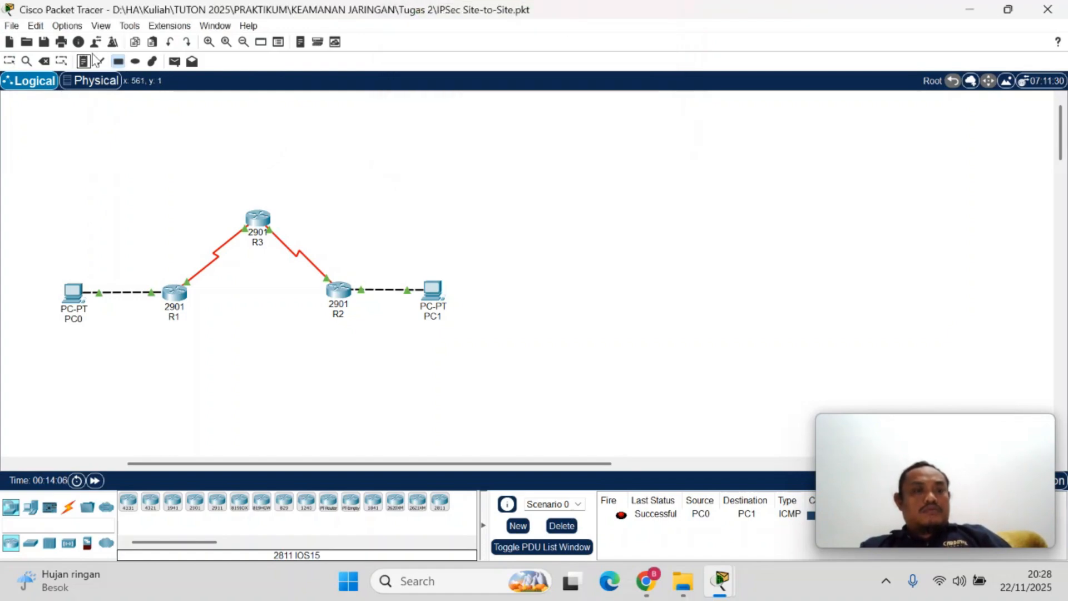
click(58, 347)
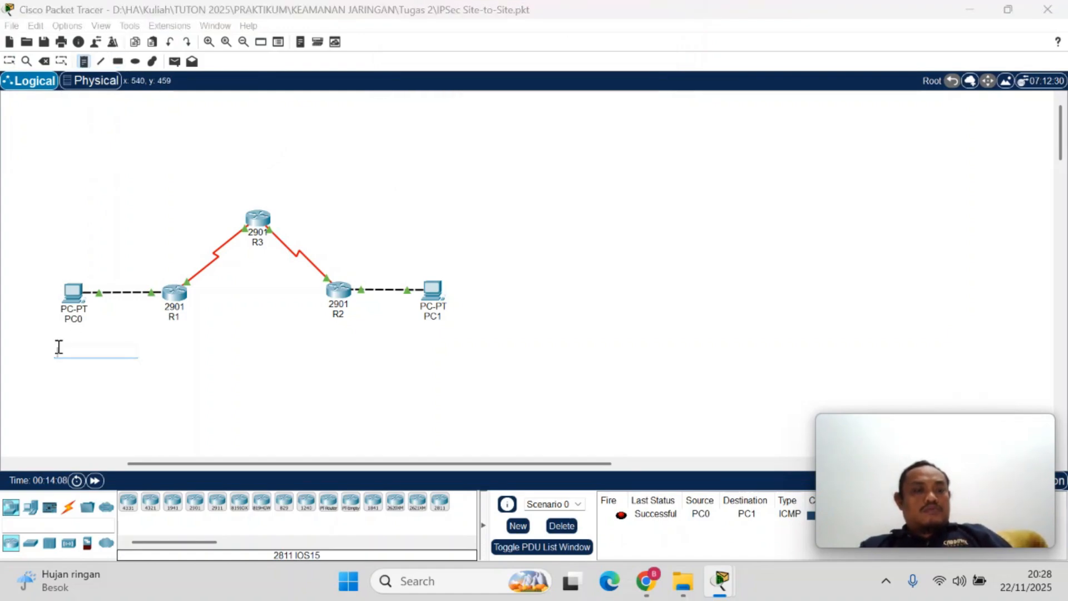
text(192.168)
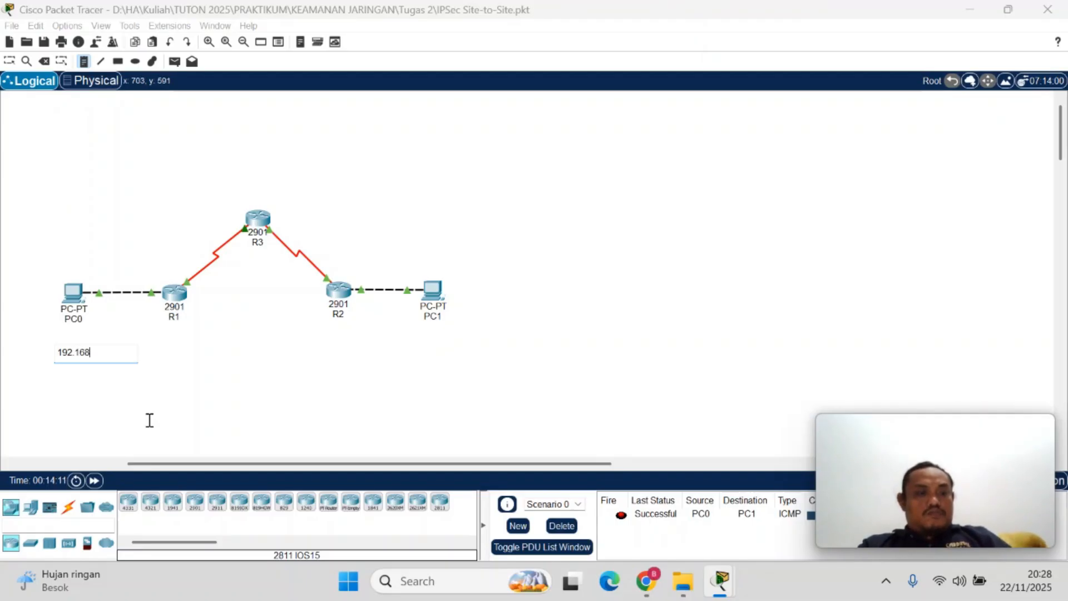
click(148, 425)
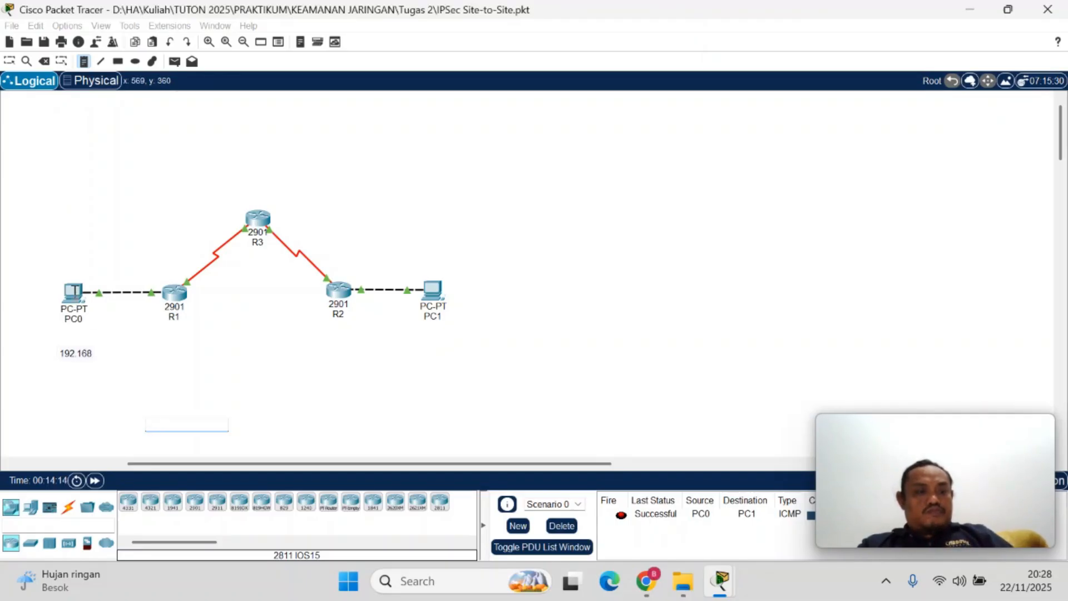
click(81, 245)
key(Escape)
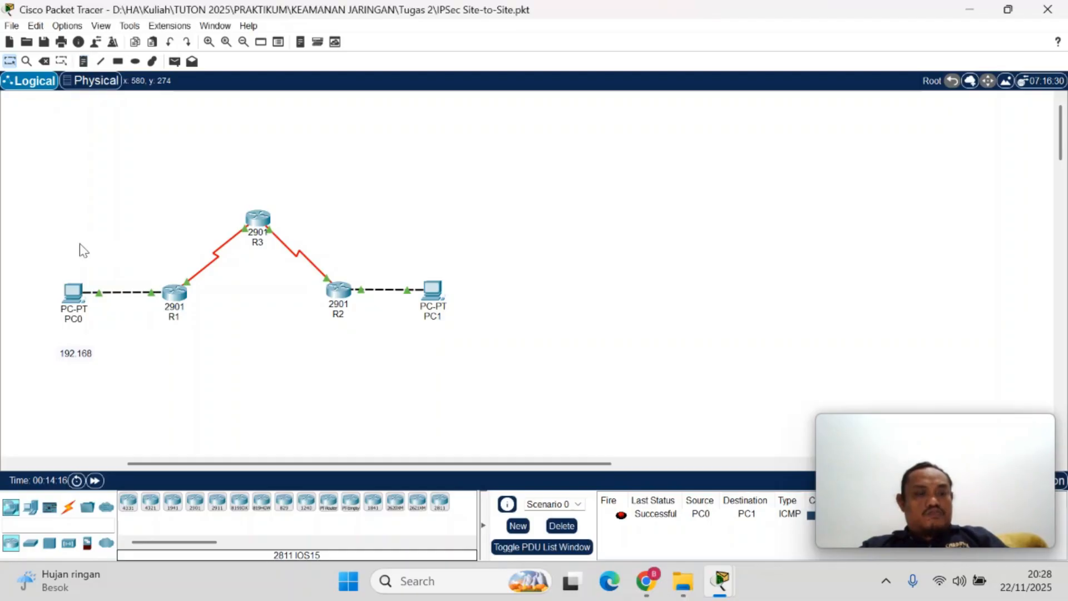
mouse_move(81, 303)
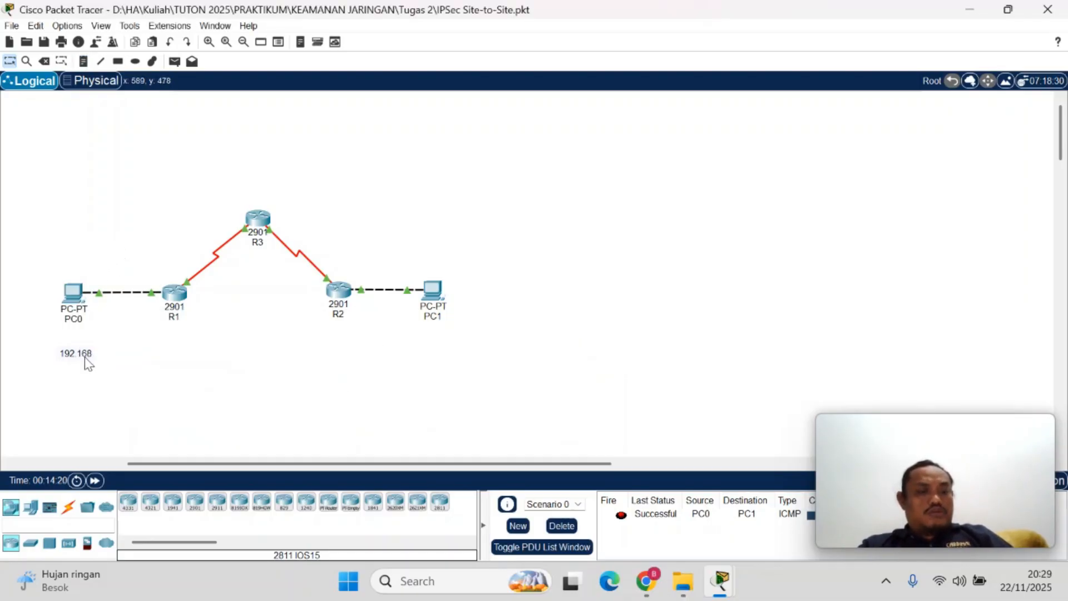
double_click(85, 356)
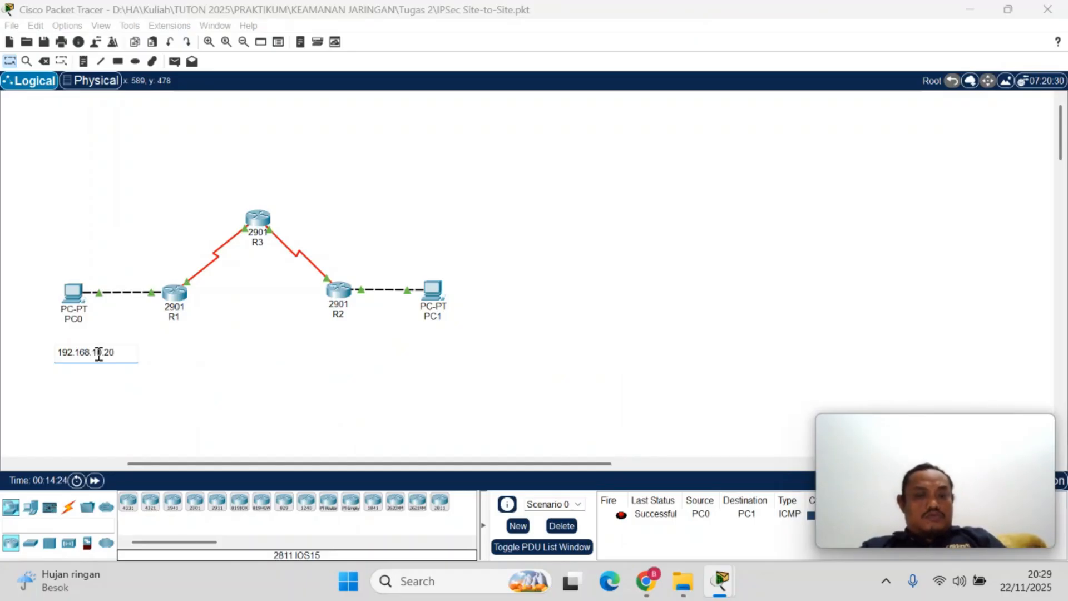
text(.10.10)
click(112, 389)
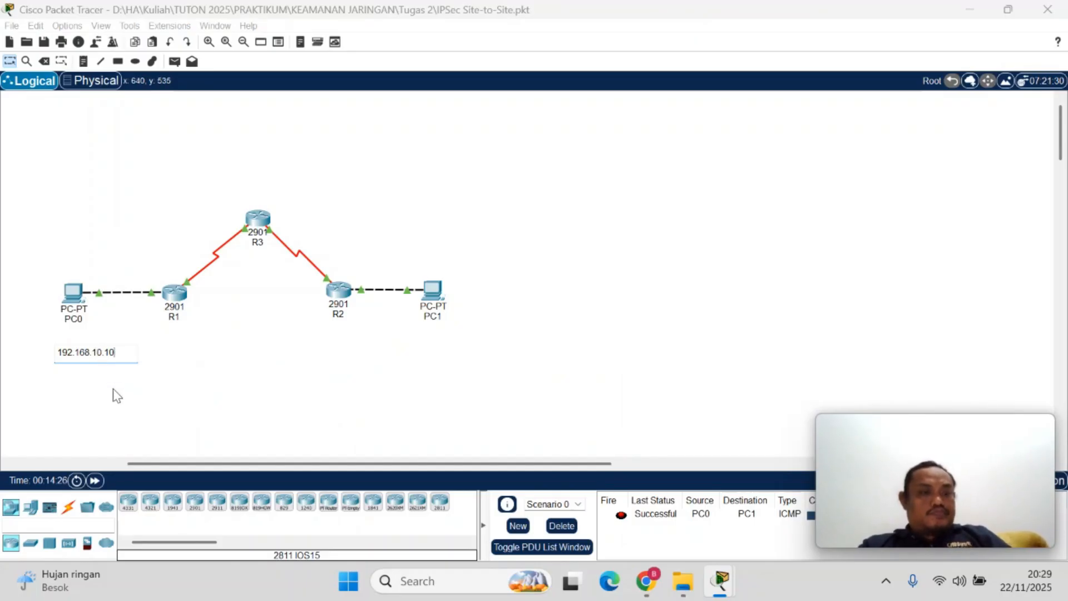
Copy PC0's address note over to PC1 and change the copy to 192.168.20.10
drag(95, 356, 430, 348)
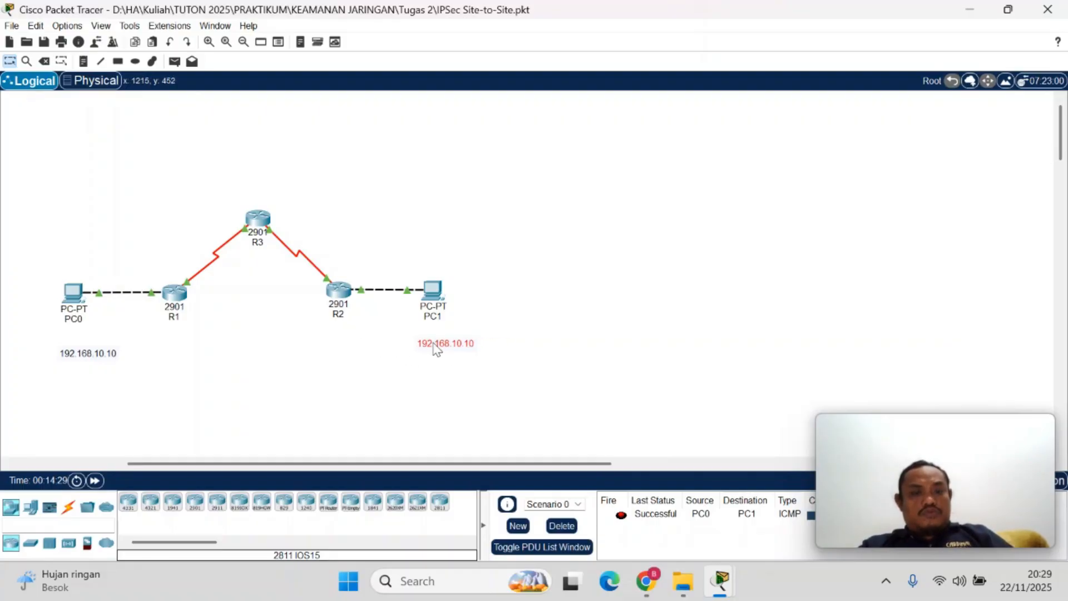
click(618, 275)
mouse_move(433, 307)
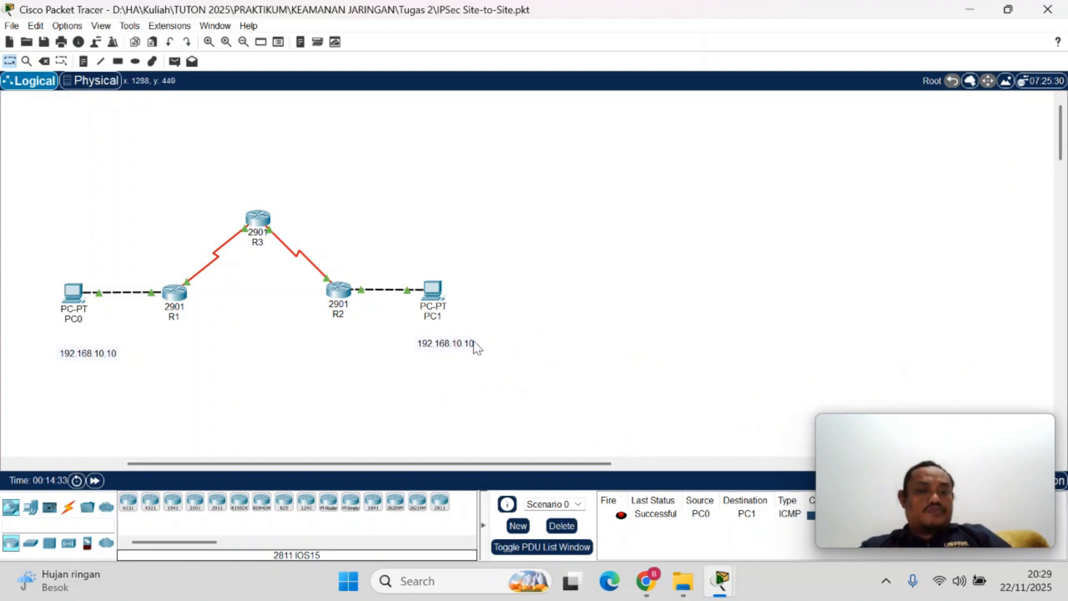
double_click(461, 342)
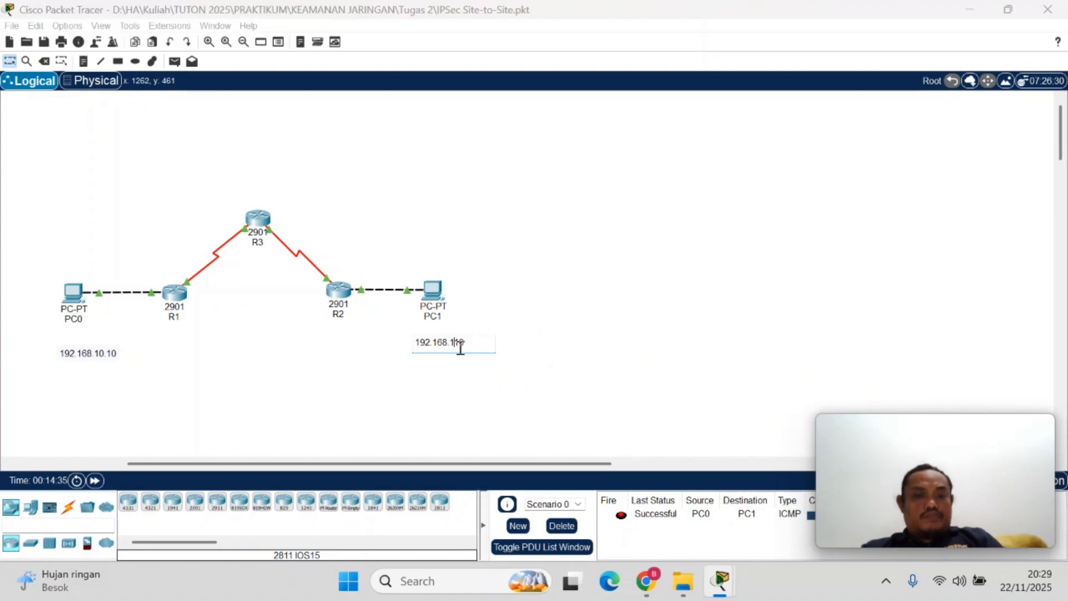
key(BackSpace)
text(20)
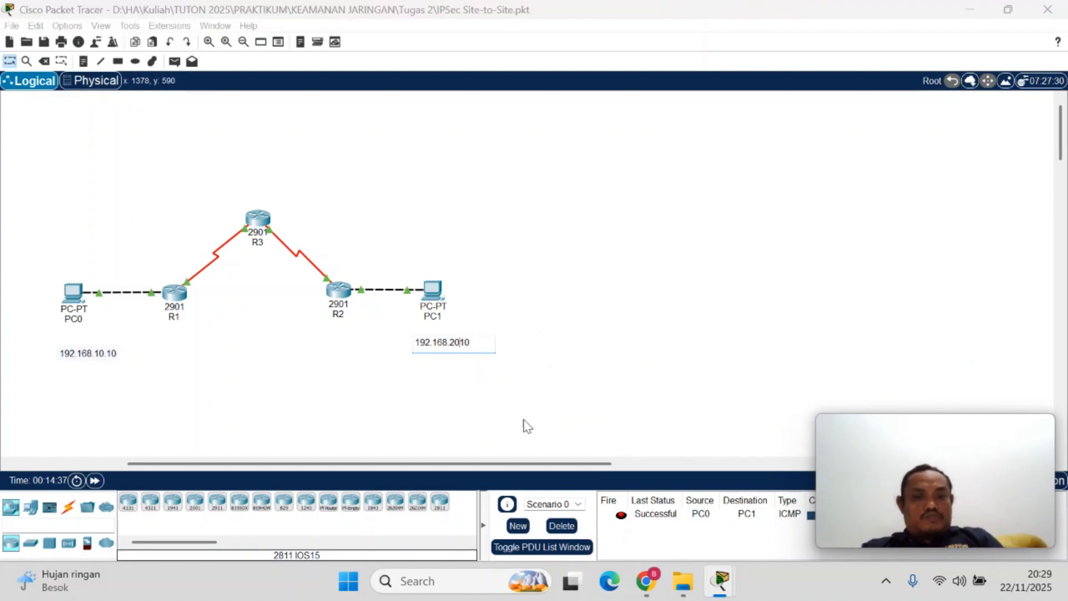
text(.)
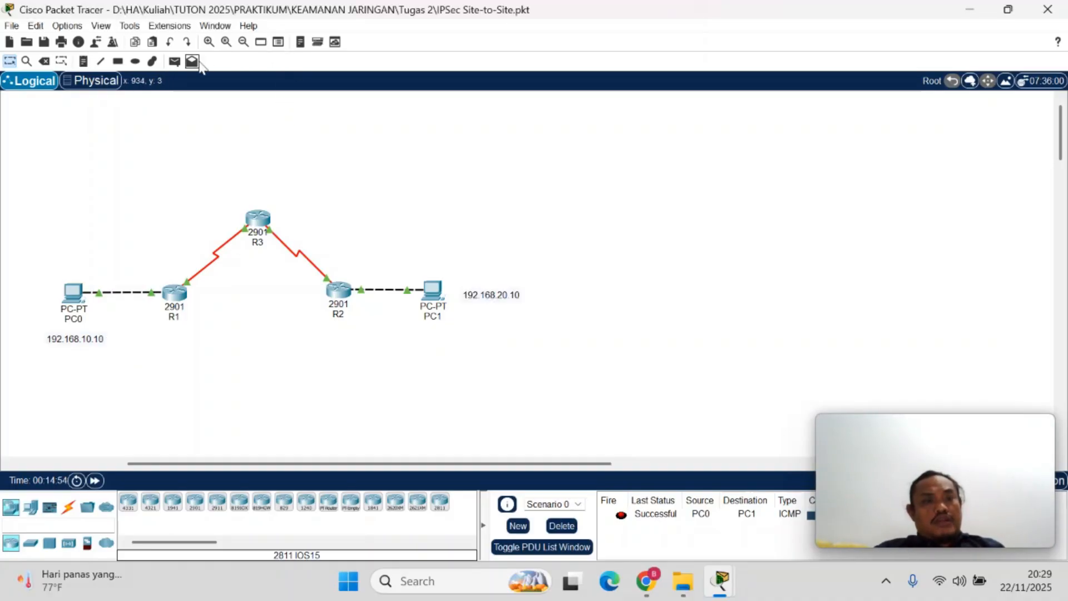
Test PC0's connection to PC1 with a simple PDU and a ping to 192.168.20.10 from PC0's Command Prompt
click(174, 61)
click(73, 293)
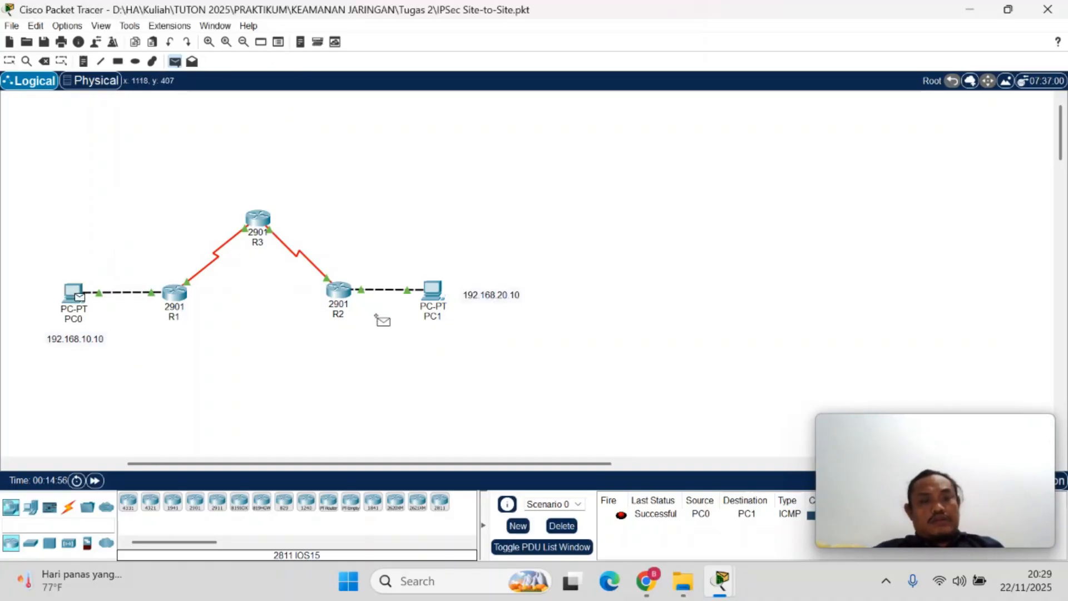
click(432, 295)
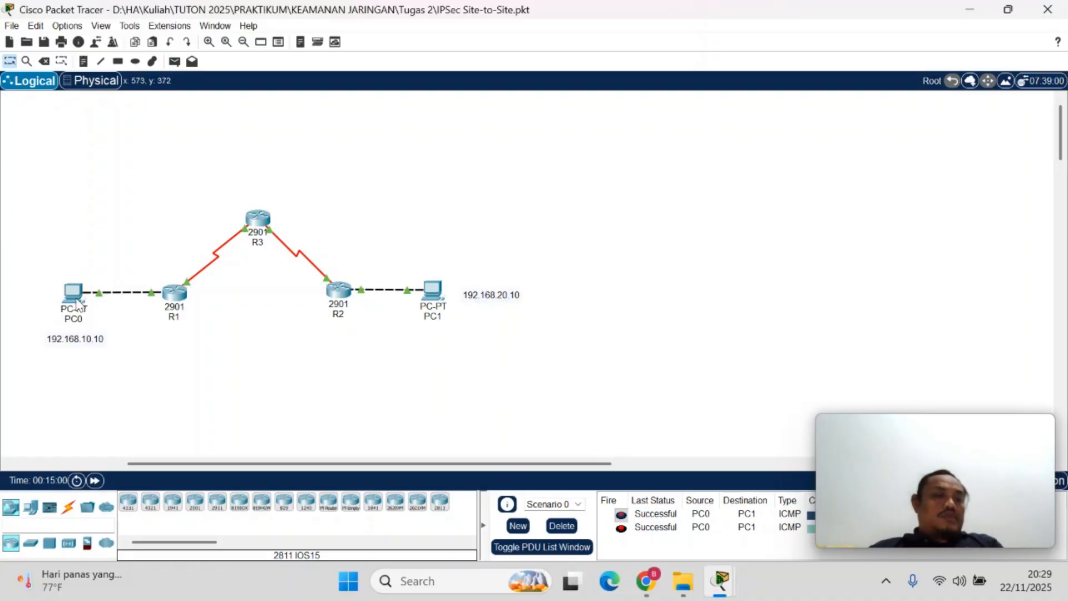
click(78, 304)
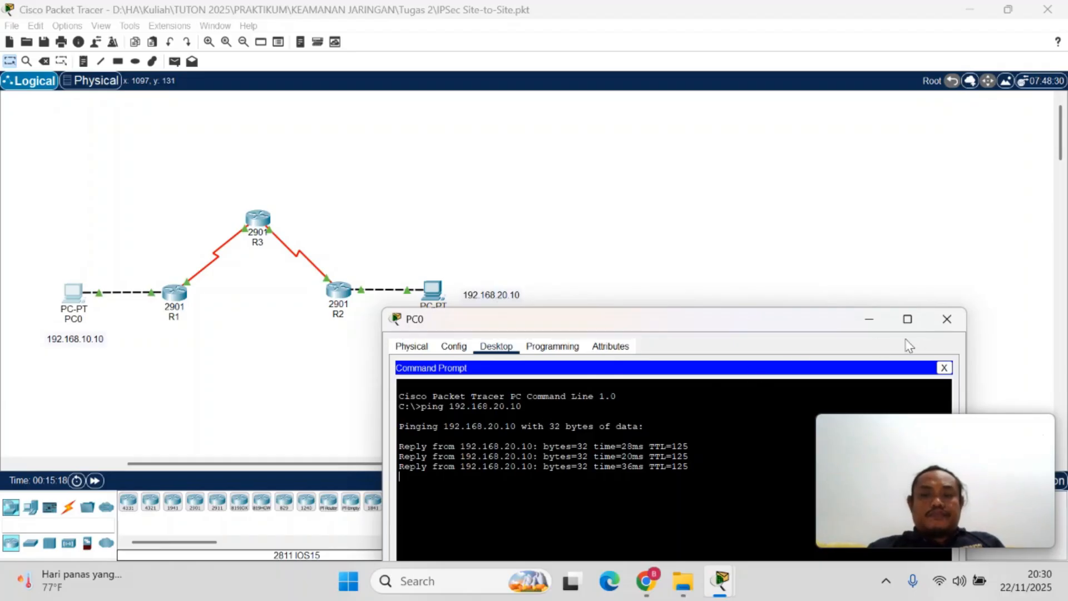
click(947, 319)
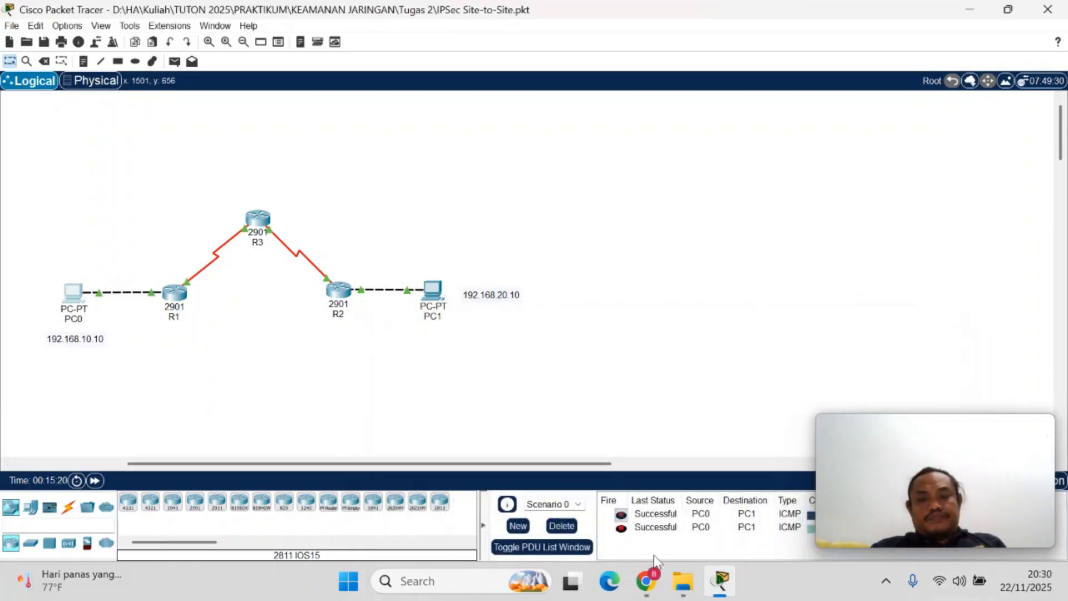
Review step a on page 2 of the VPN PDF, covering the router security license commands, and return to the Packet Tracer topology
mouse_move(645, 581)
click(534, 527)
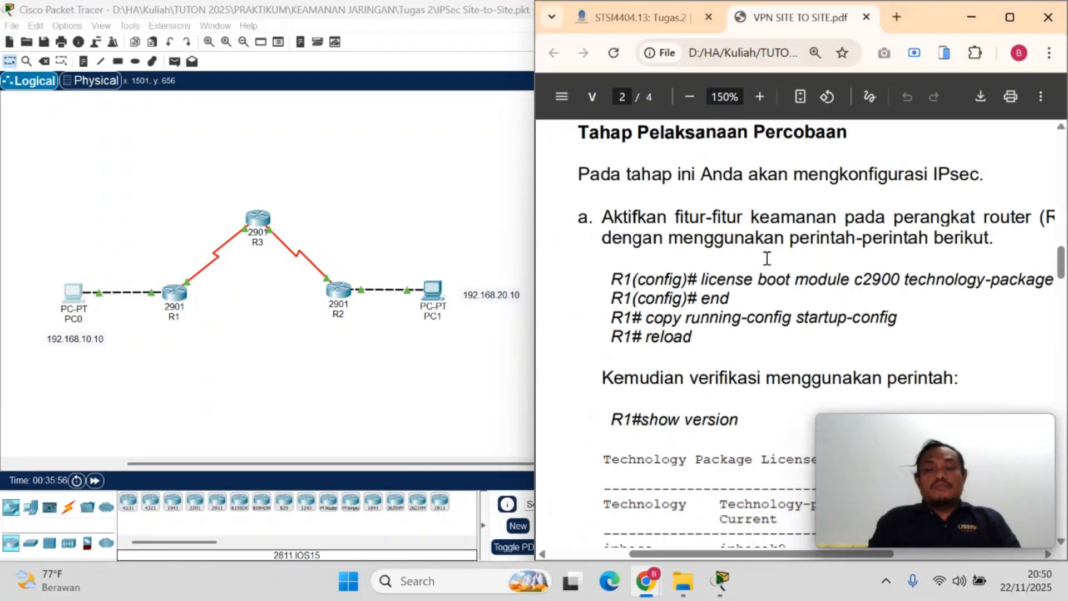
scroll(767, 258, right, 2)
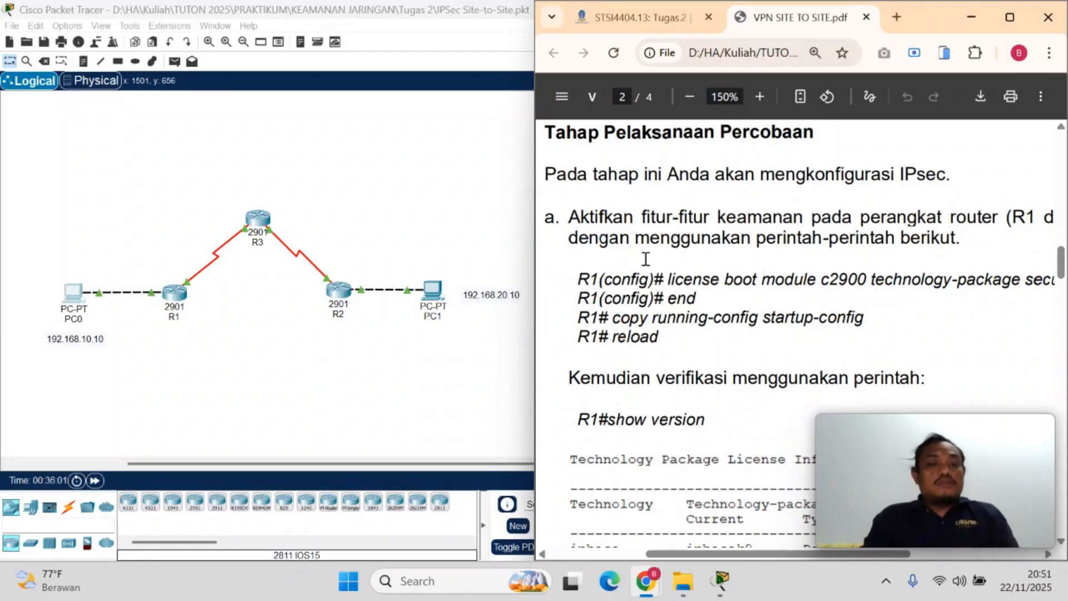
click(260, 360)
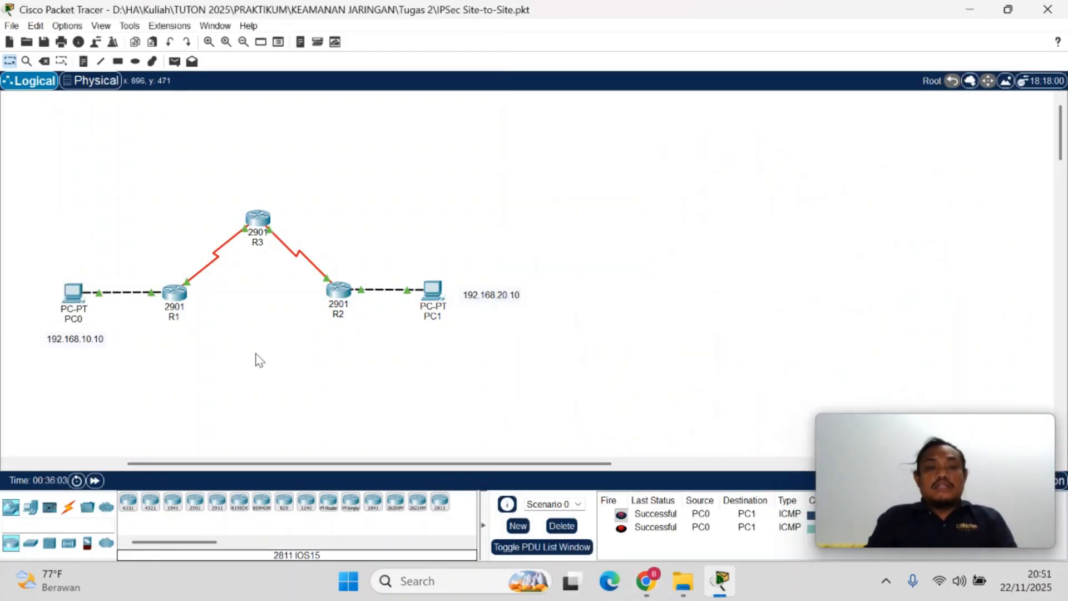
Arrange the Packet Tracer topology and page 2 of VPN SITE TO SITE.pdf side by side on the screen
mouse_move(649, 591)
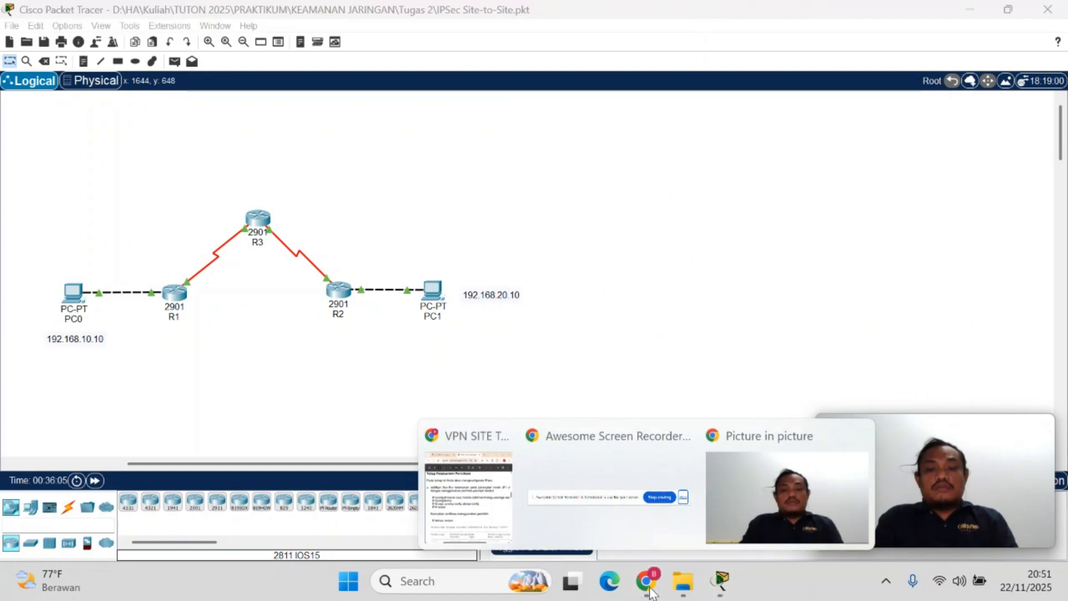
click(467, 493)
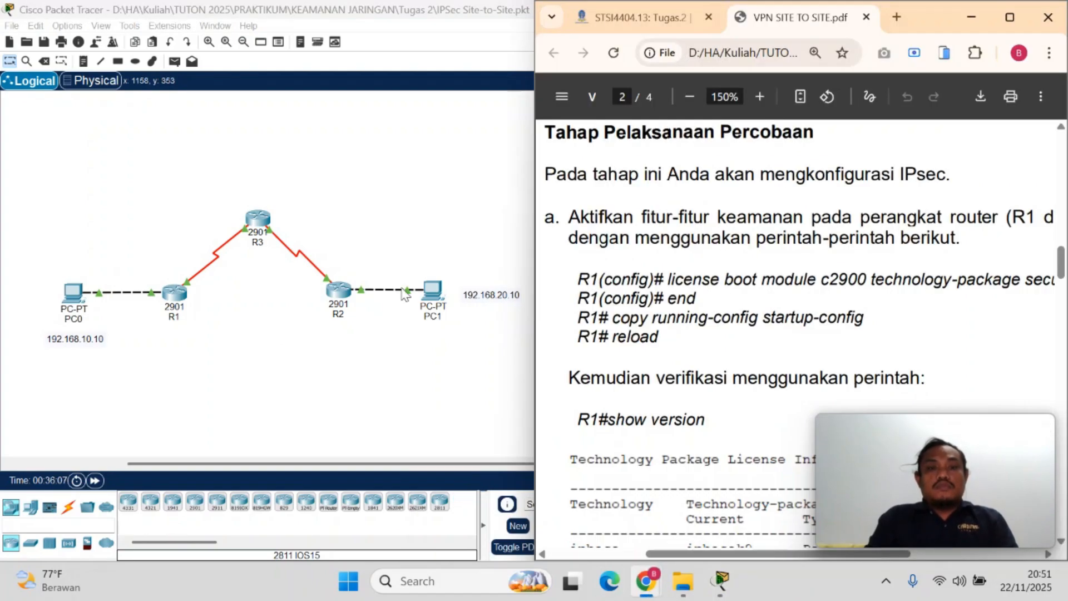
click(405, 295)
click(1020, 12)
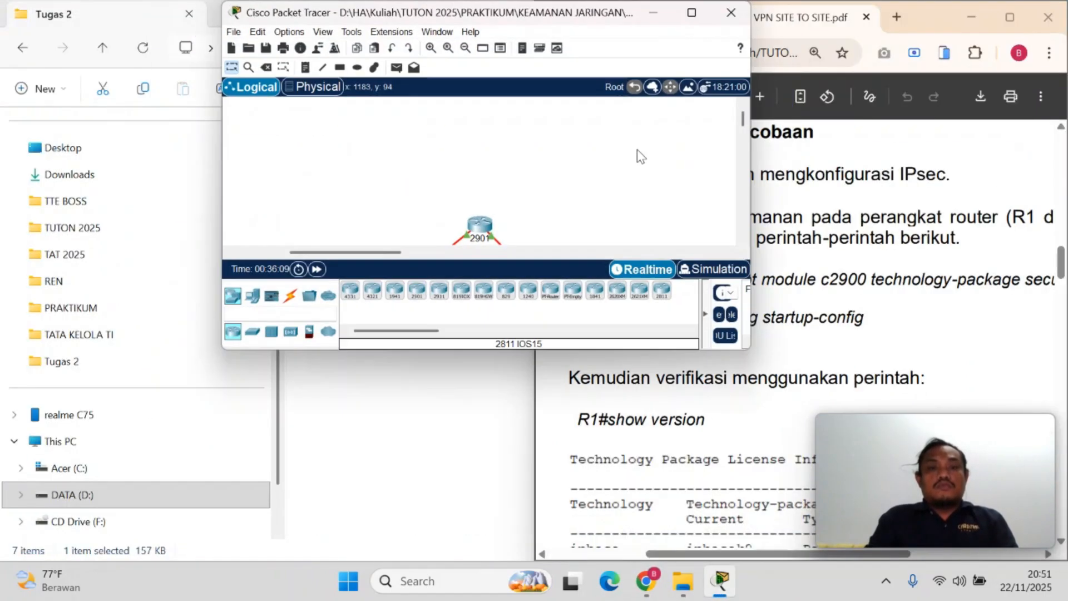
click(691, 12)
key(super+Left)
key(super+Left)
key(super+Left)
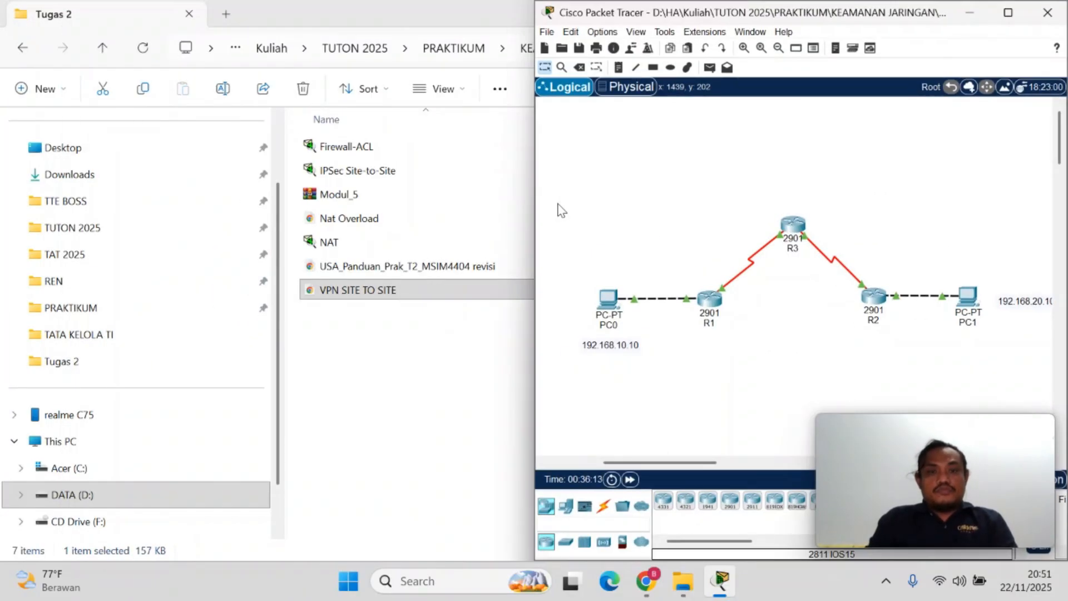
key(super+Right)
key(super+Left)
key(super+Left)
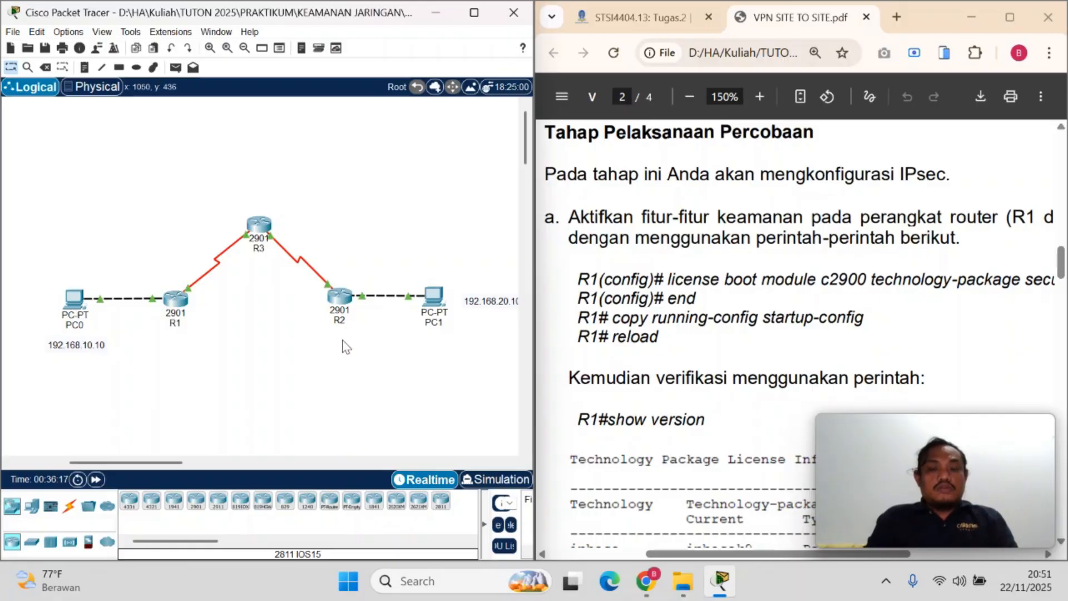
Open R1's command line beside the PDF and enter global configuration mode with en and conf t
click(177, 311)
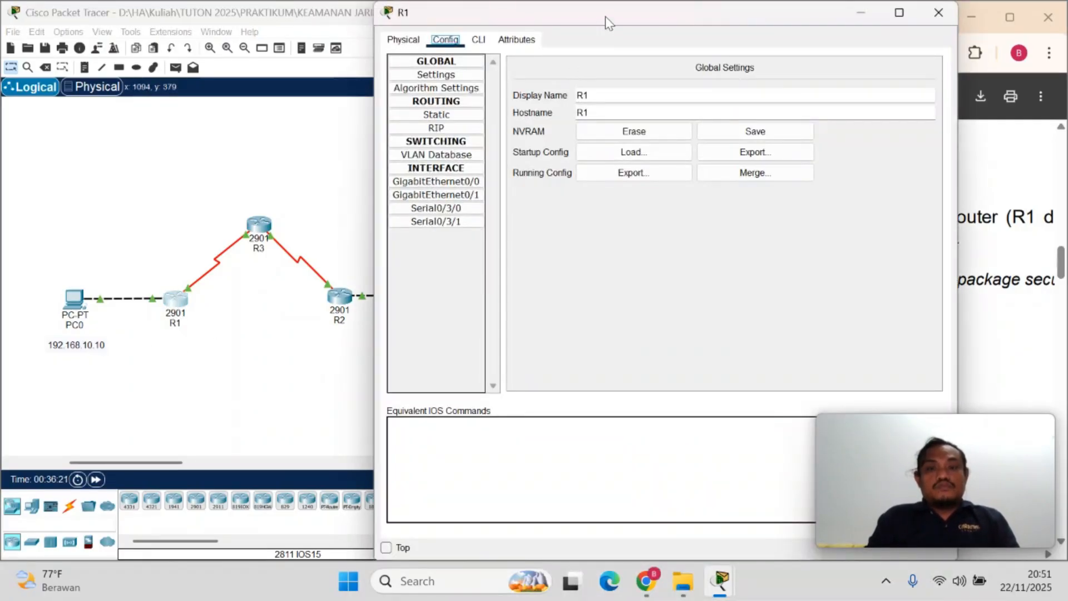
drag(606, 15, 263, 48)
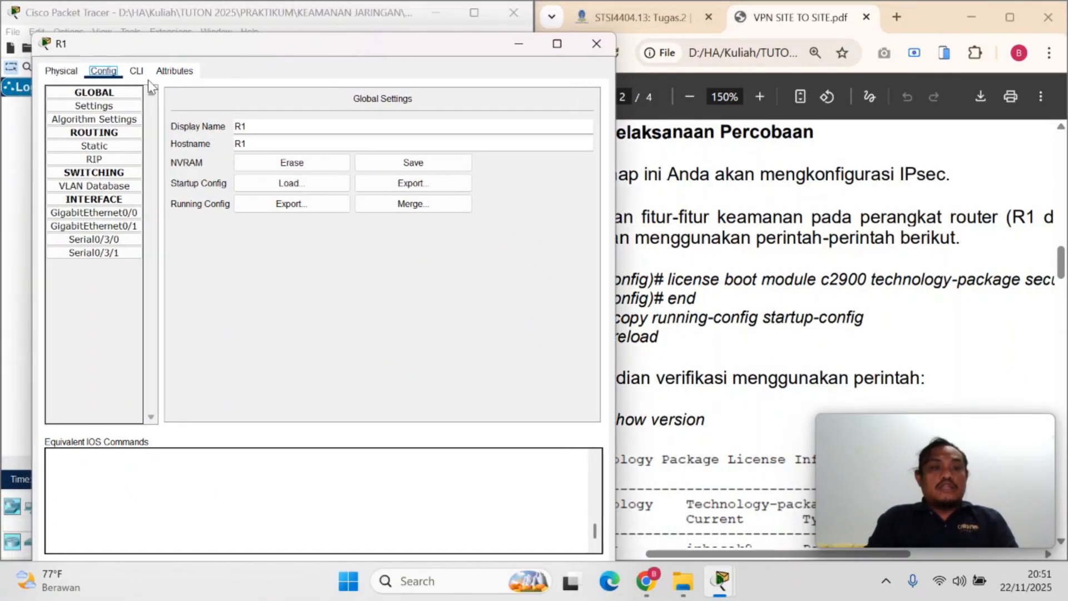
click(134, 77)
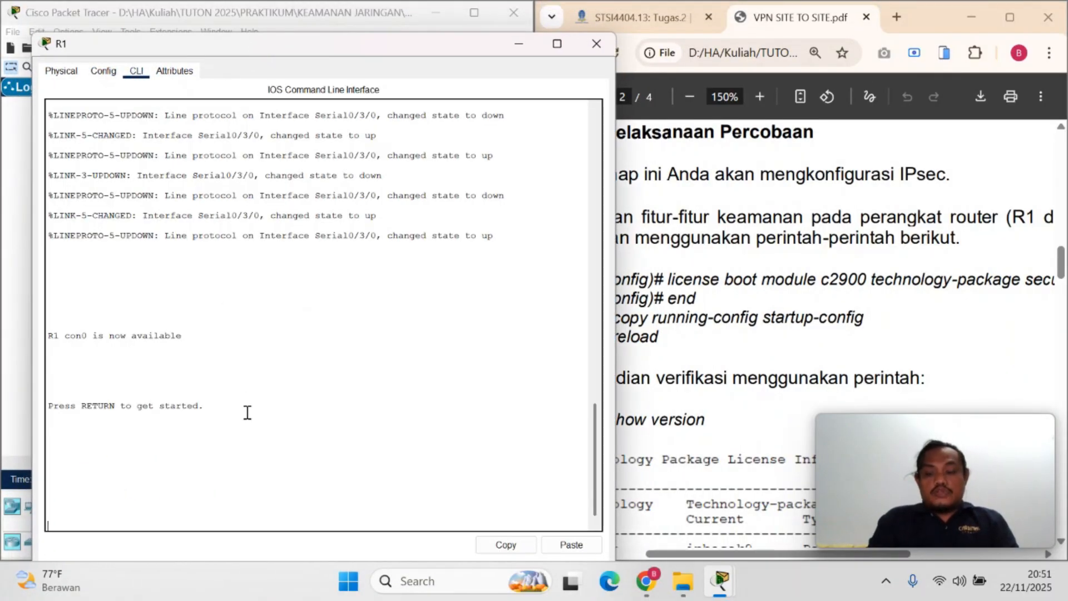
key(Return)
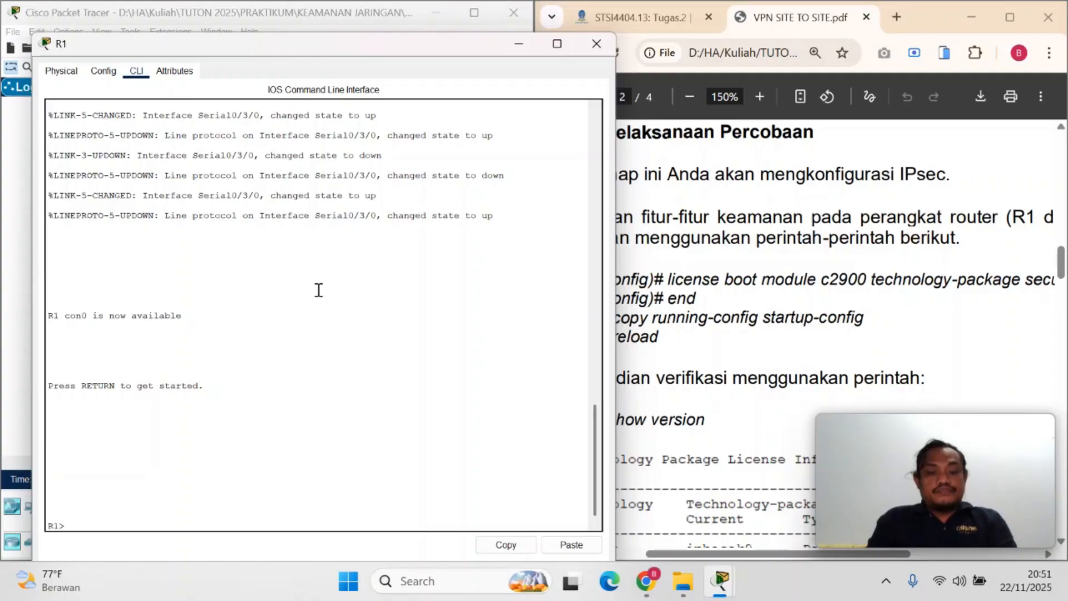
text(en)
key(Return)
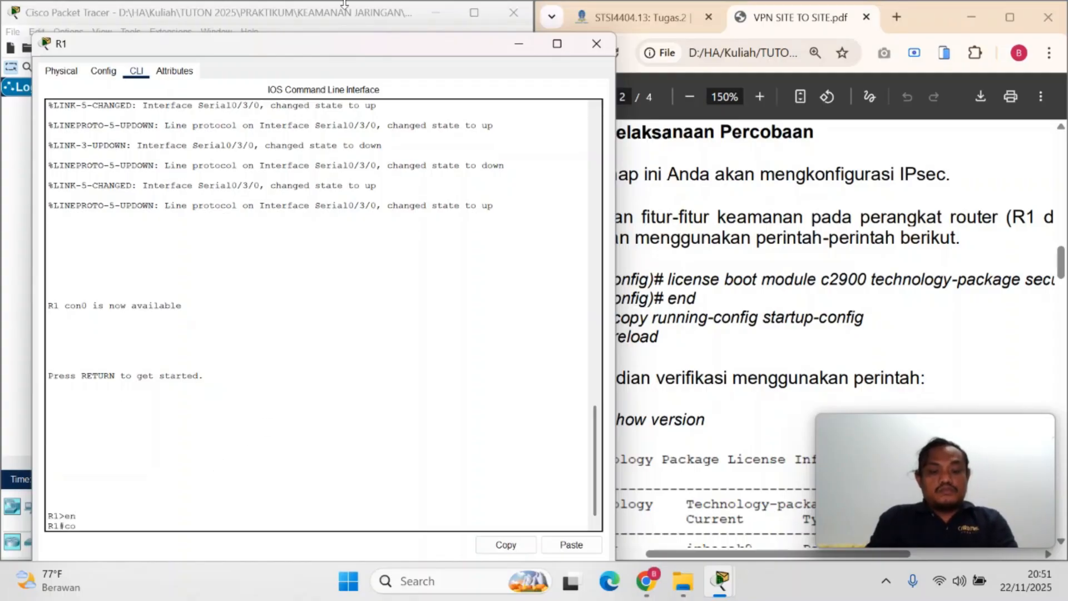
text(conf -t)
key(Return)
text(conf t)
key(Return)
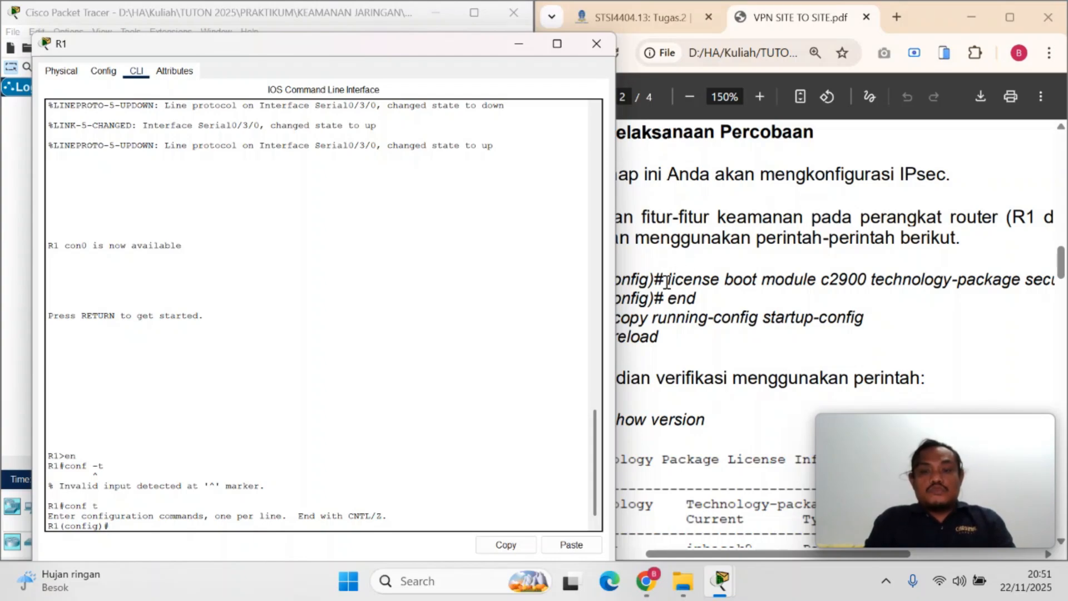
Copy license boot module c2900 technology-package securityk9 from step a of the PDF and run it on R1
drag(667, 282, 760, 286)
click(760, 286)
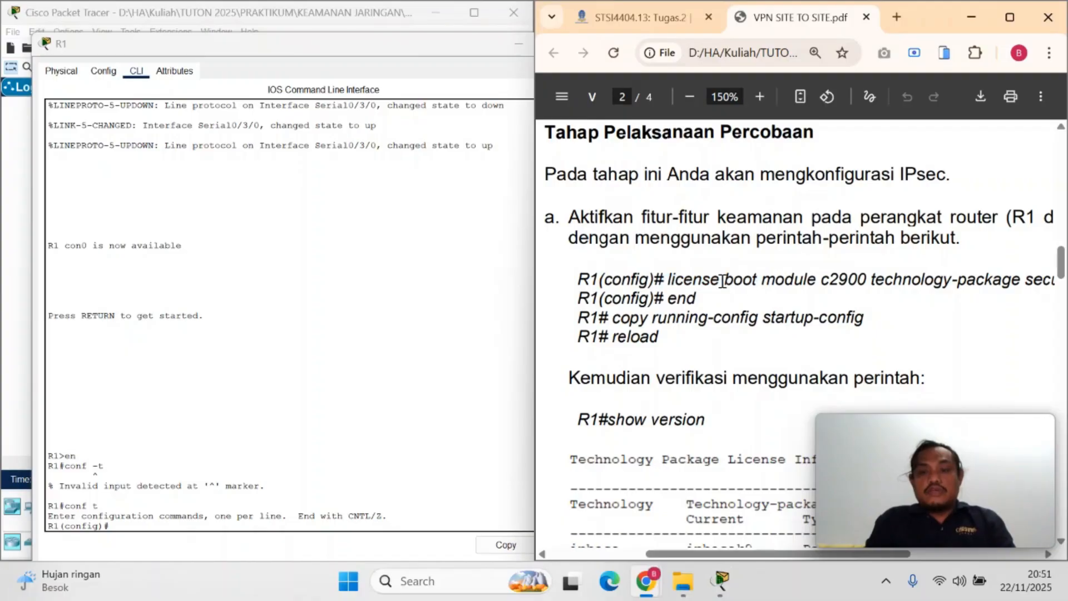
drag(669, 281, 1062, 278)
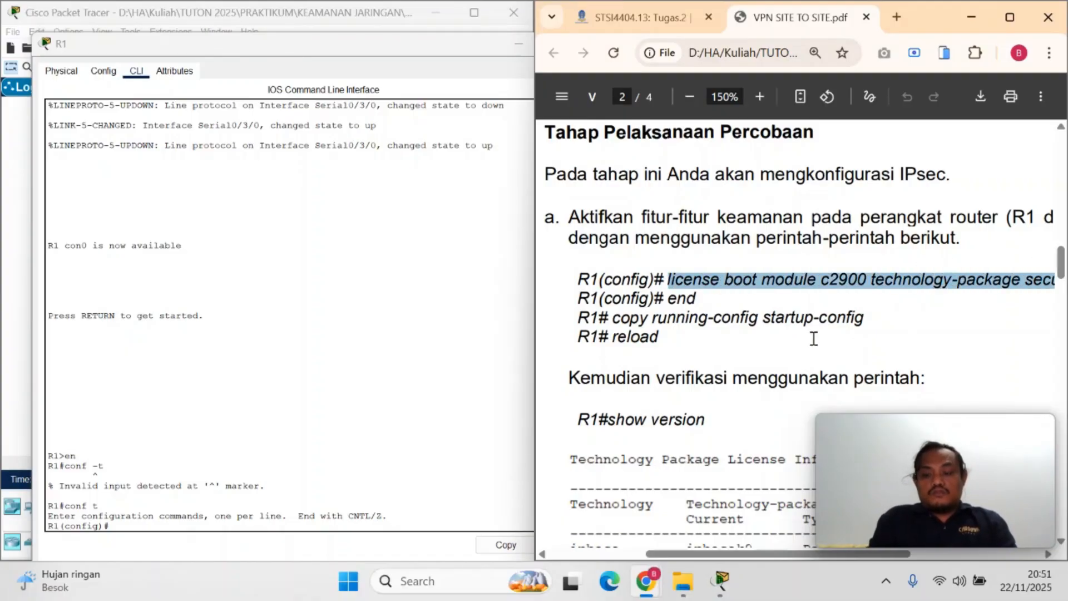
scroll(813, 338, right, 2)
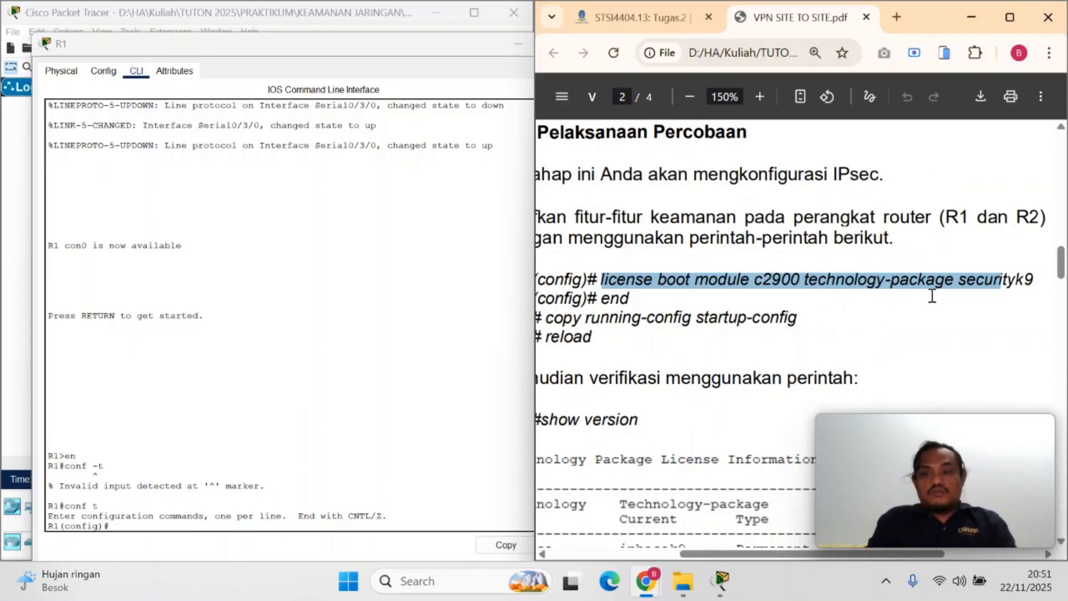
drag(1035, 278, 600, 279)
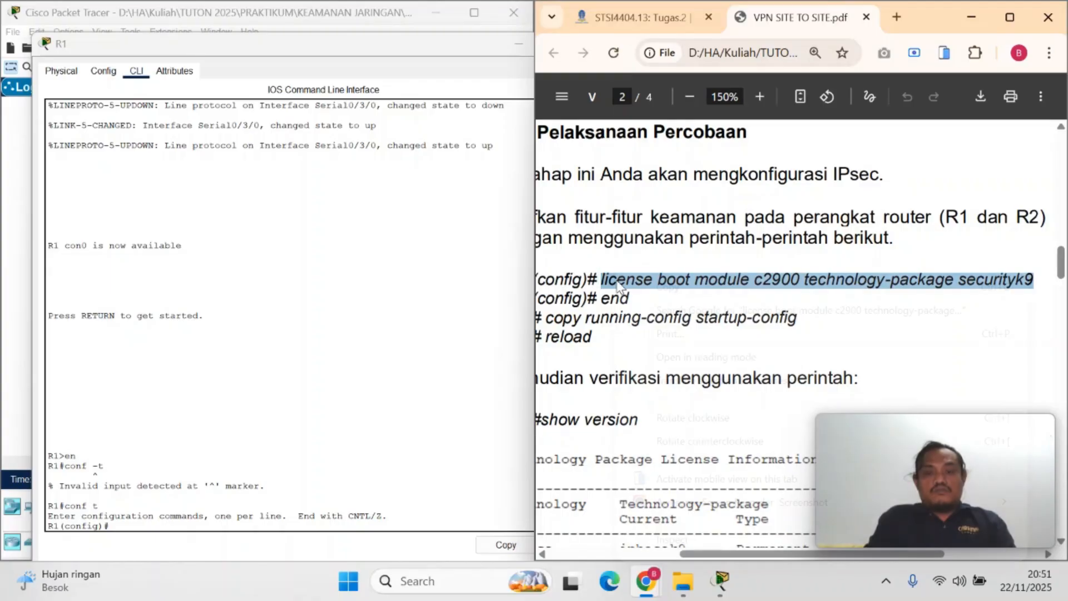
right_click(613, 276)
click(652, 286)
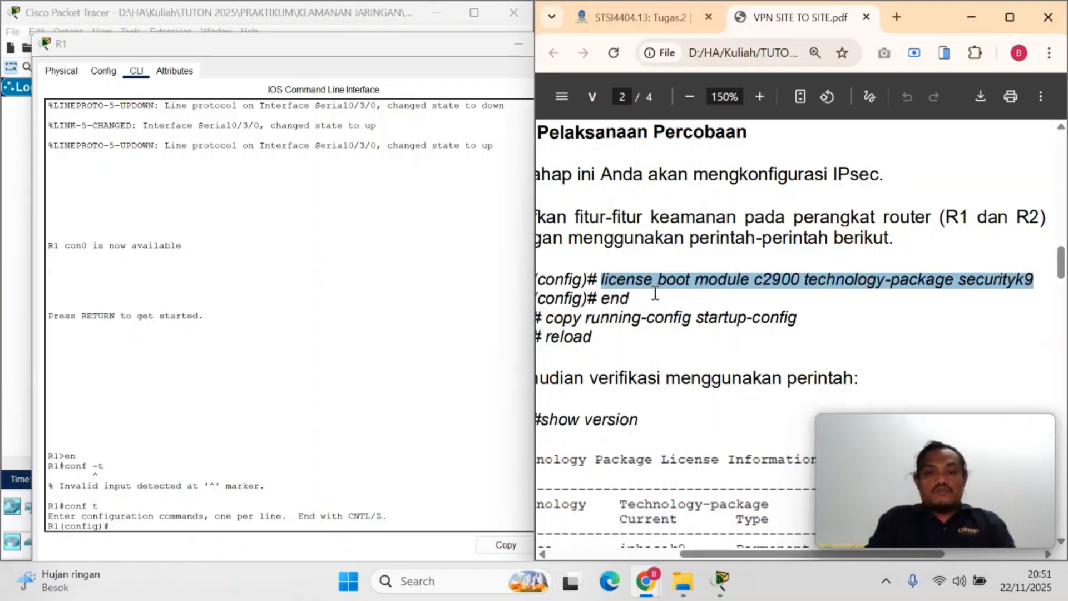
click(147, 526)
right_click(146, 527)
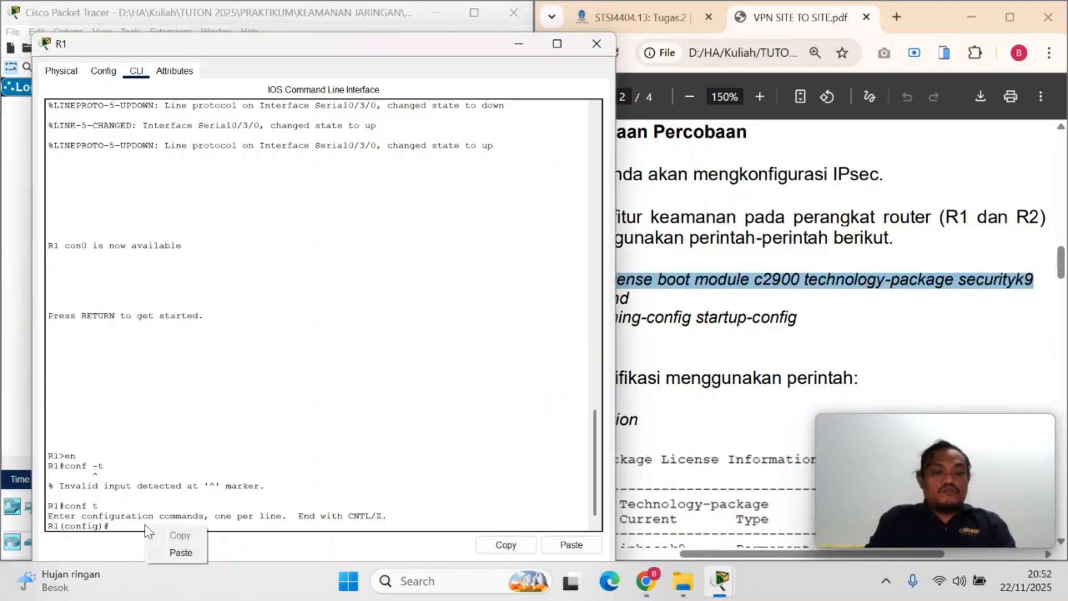
click(180, 554)
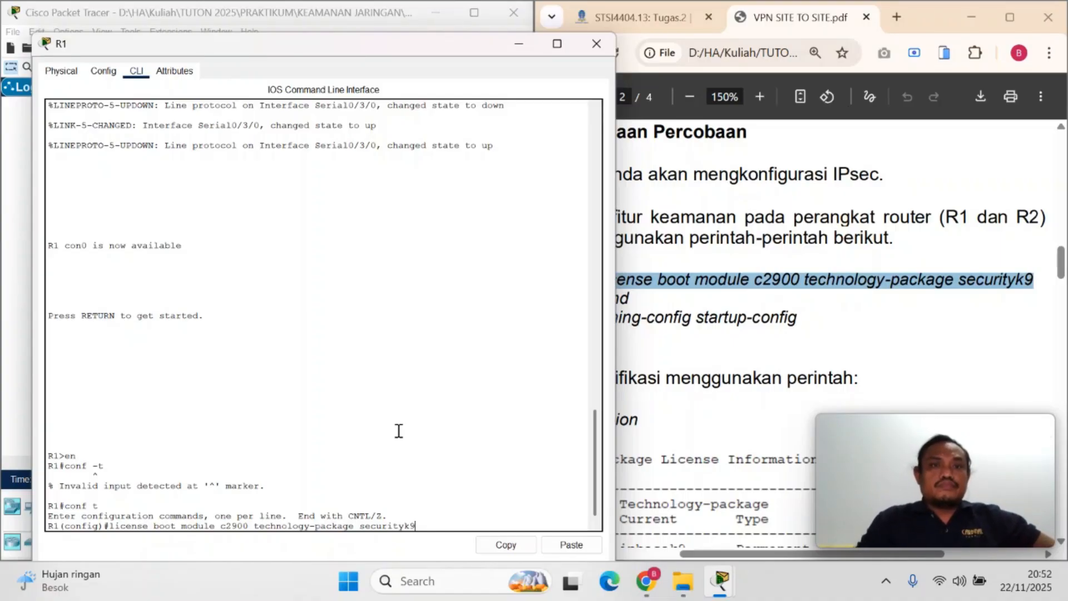
key(Return)
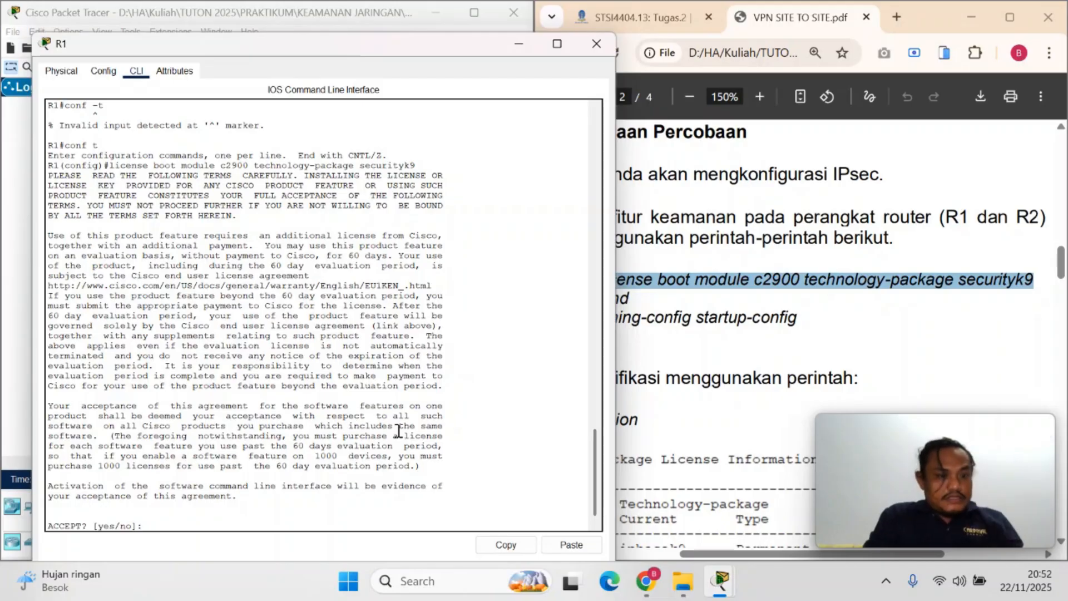
Accept the license agreement on R1 with yes and leave configuration mode with end
text(yes)
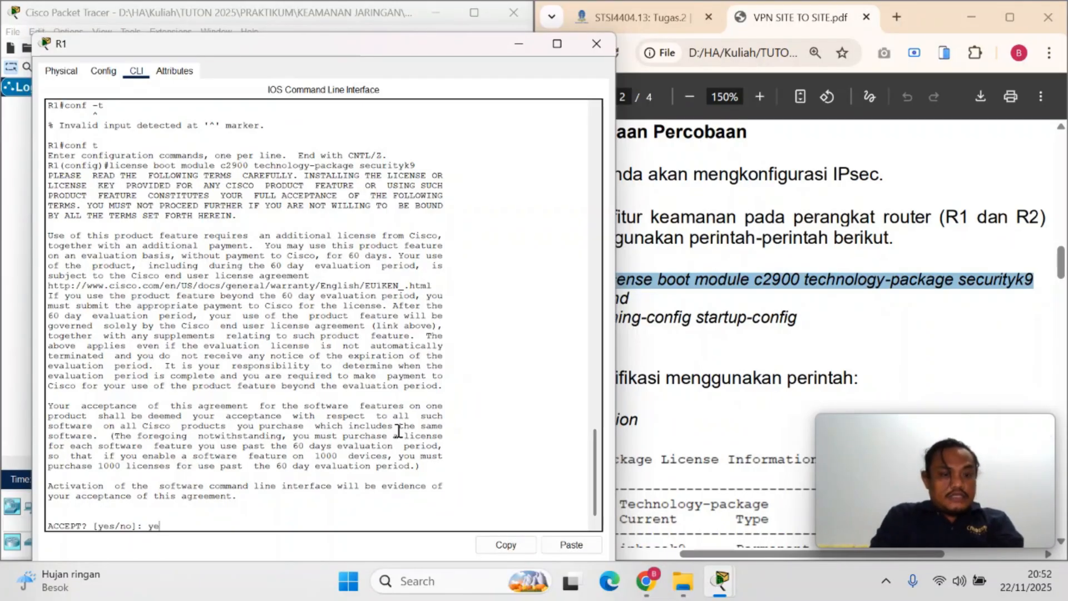
key(Return)
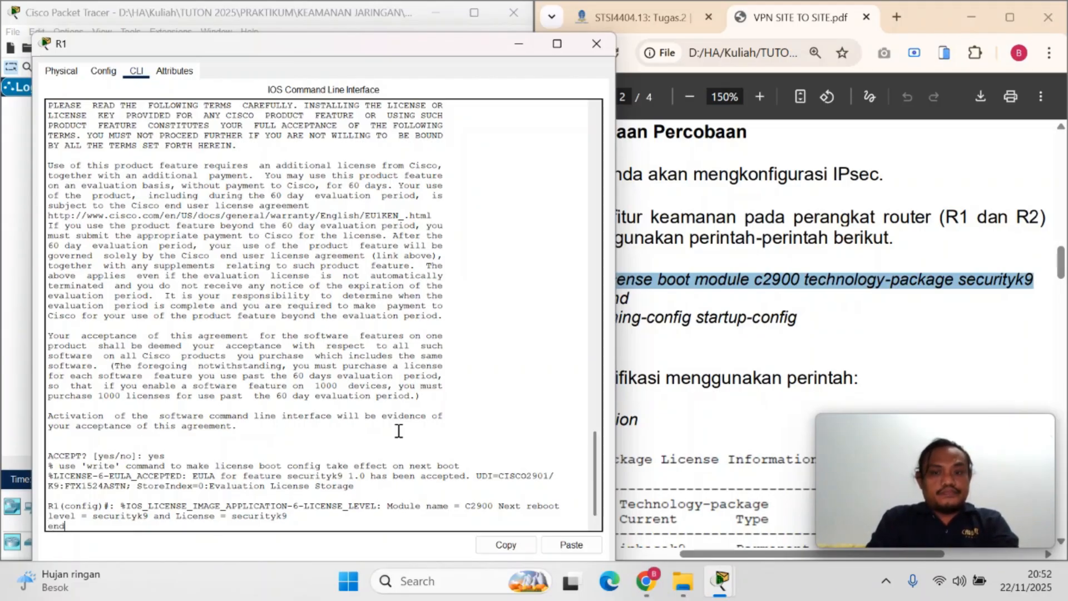
key(Return)
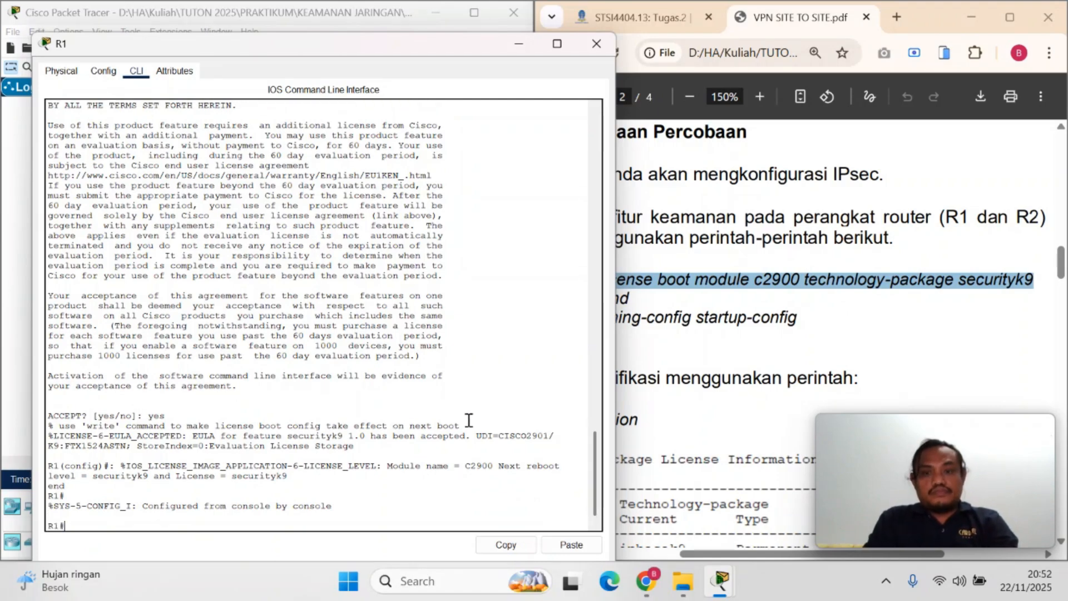
Copy the command copy running-config startup-config from step a of the PDF
click(715, 361)
drag(554, 321, 804, 313)
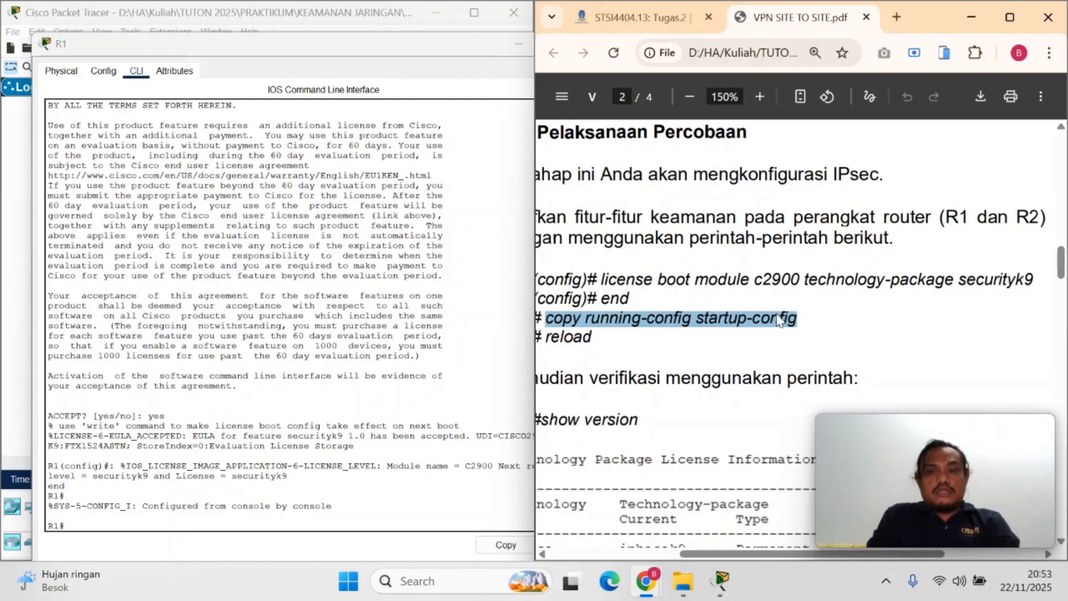
right_click(778, 313)
click(484, 41)
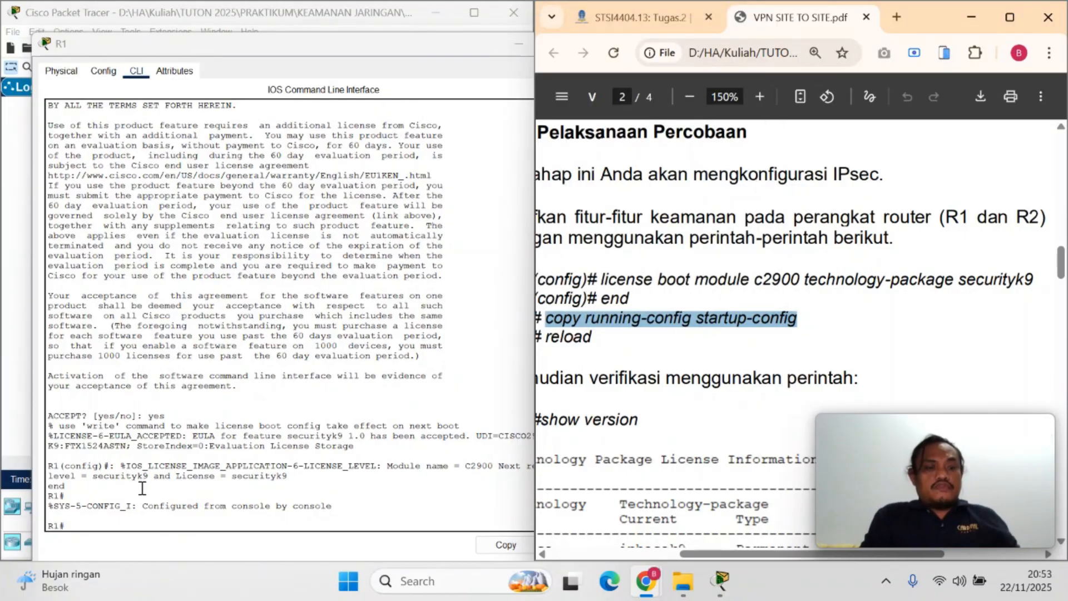
Try to run copy running-config startup-config from R1's global configuration mode, and return to privileged mode
click(136, 523)
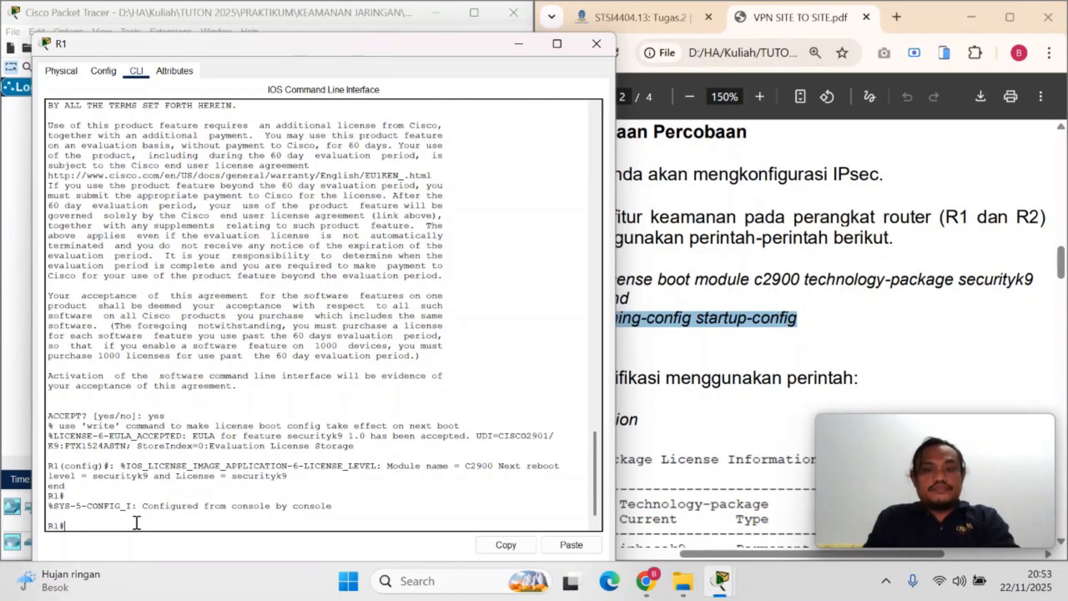
text(en)
key(Return)
text(conf)
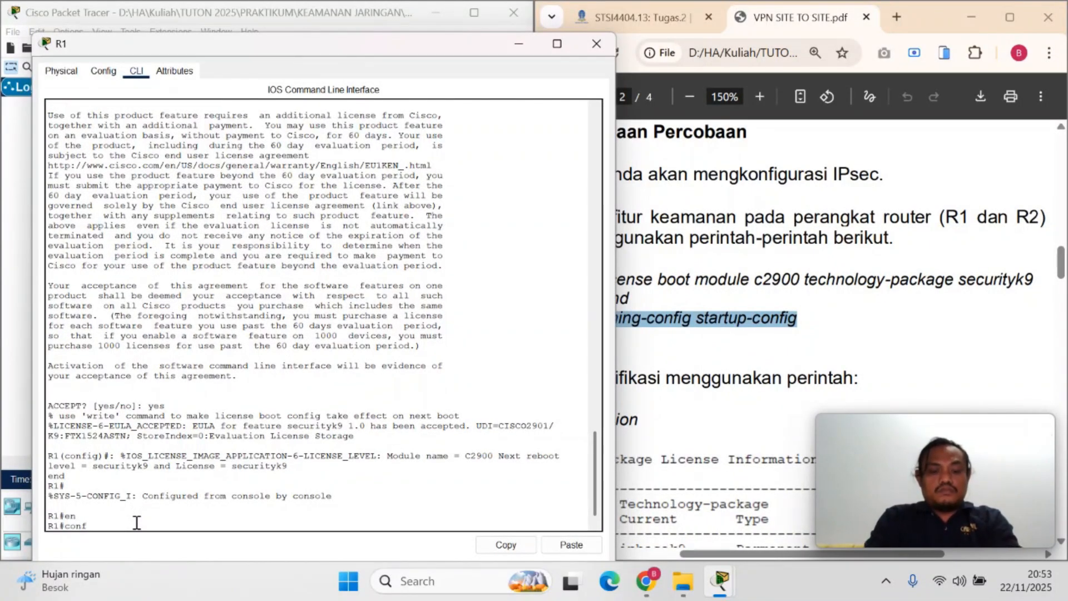
text( t)
key(Return)
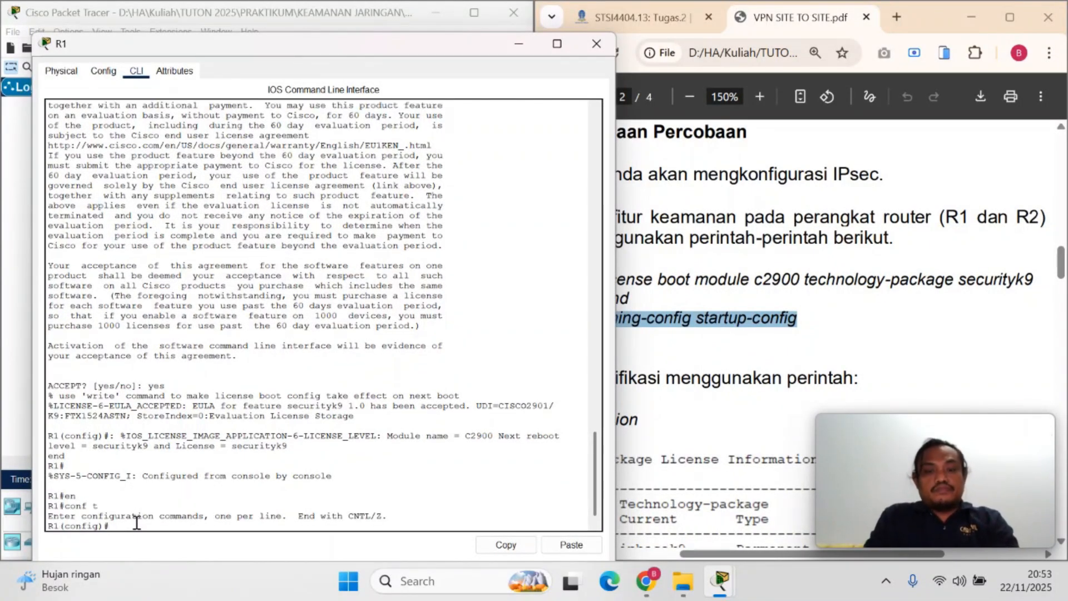
key(ctrl+v)
key(Return)
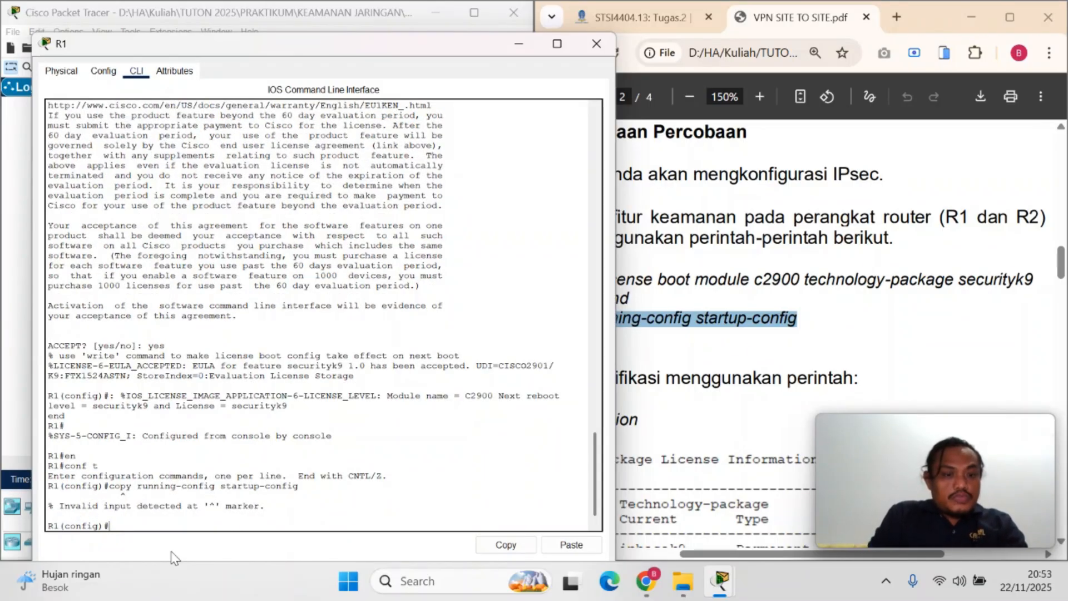
key(ctrl+v)
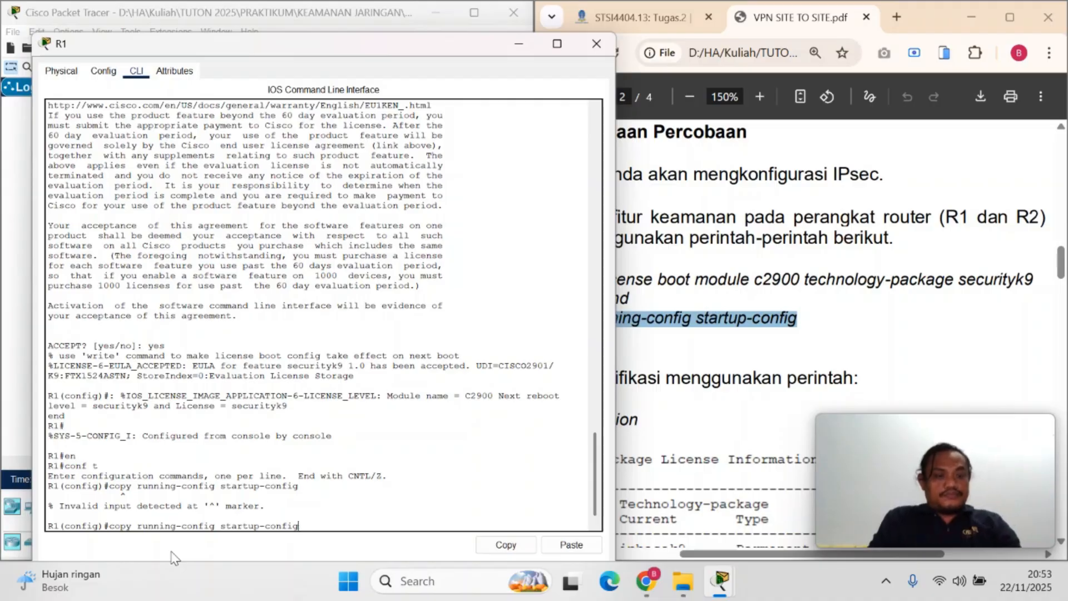
key(ctrl+z)
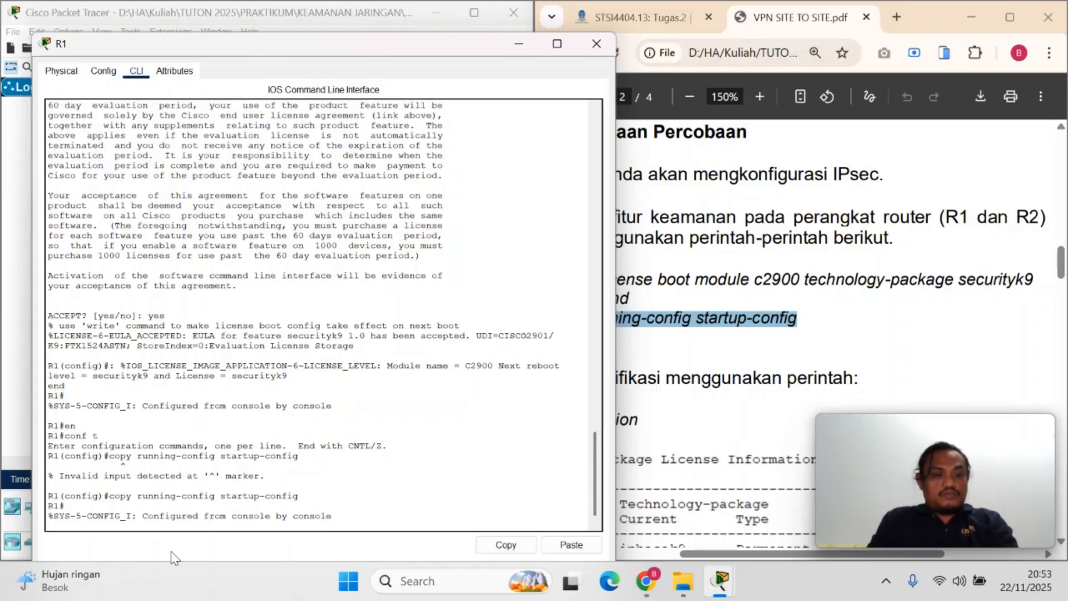
Run copy running-config startup-config in R1's privileged mode
key(Up)
key(Up)
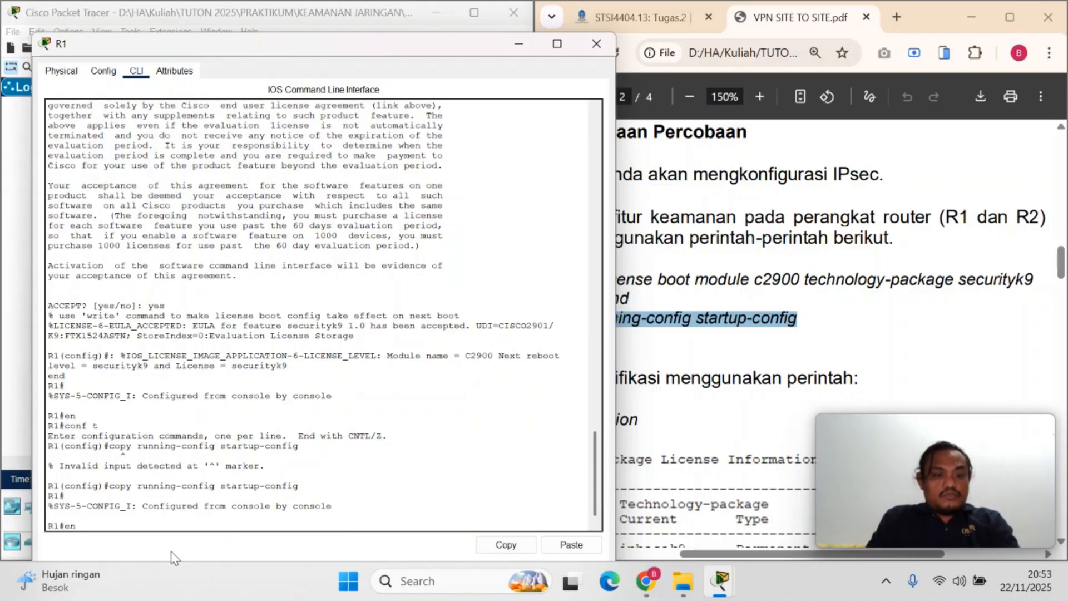
key(Up)
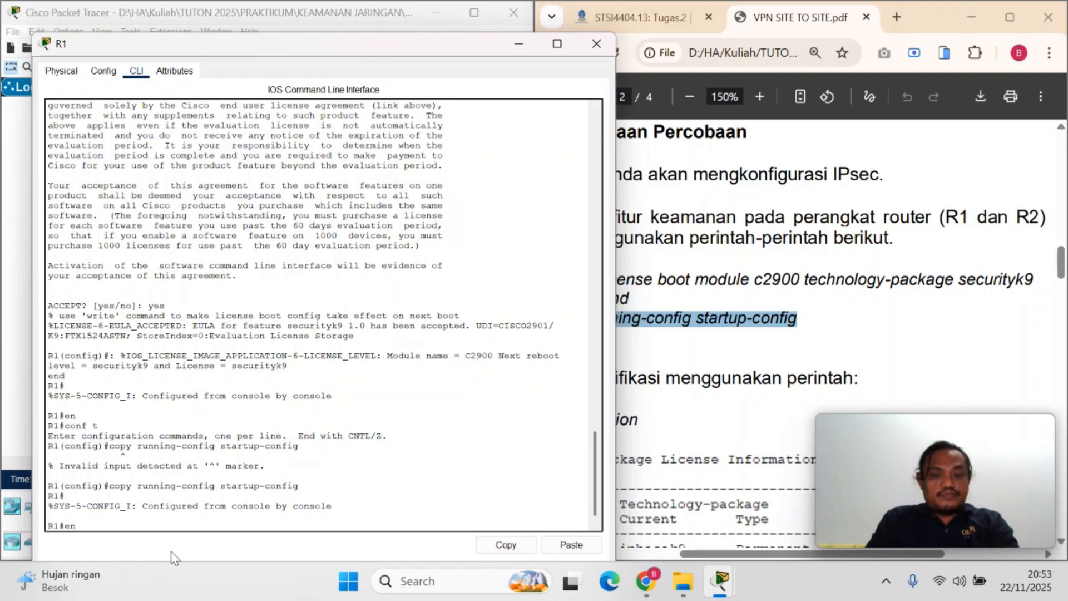
key(BackSpace)
key(BackSpace)
key(ctrl+v)
key(Return)
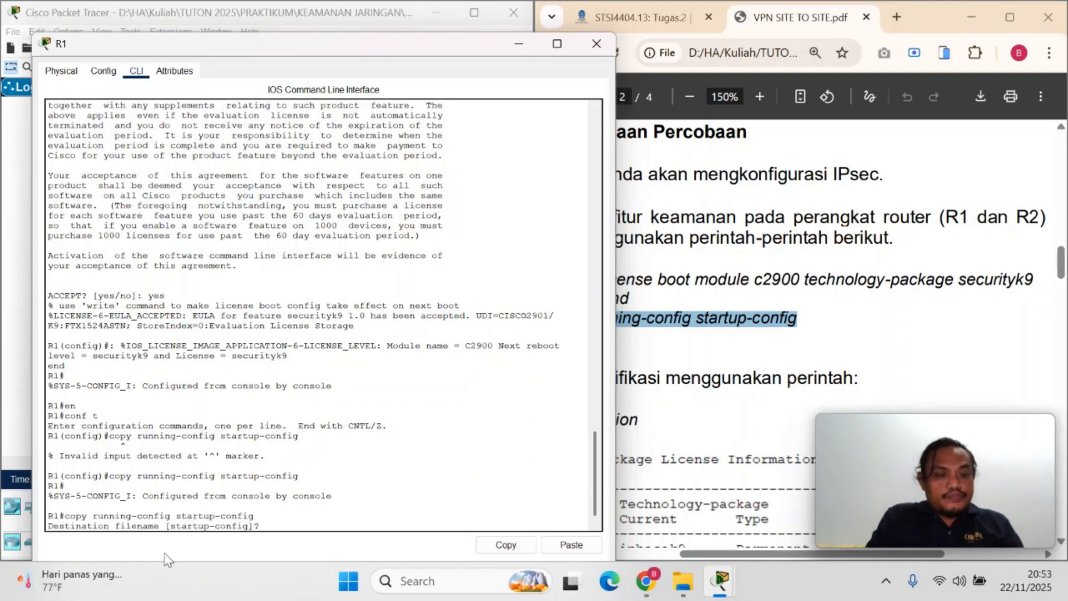
Accept startup-config as the destination filename on R1, run reload, and confirm the restart
double_click(549, 342)
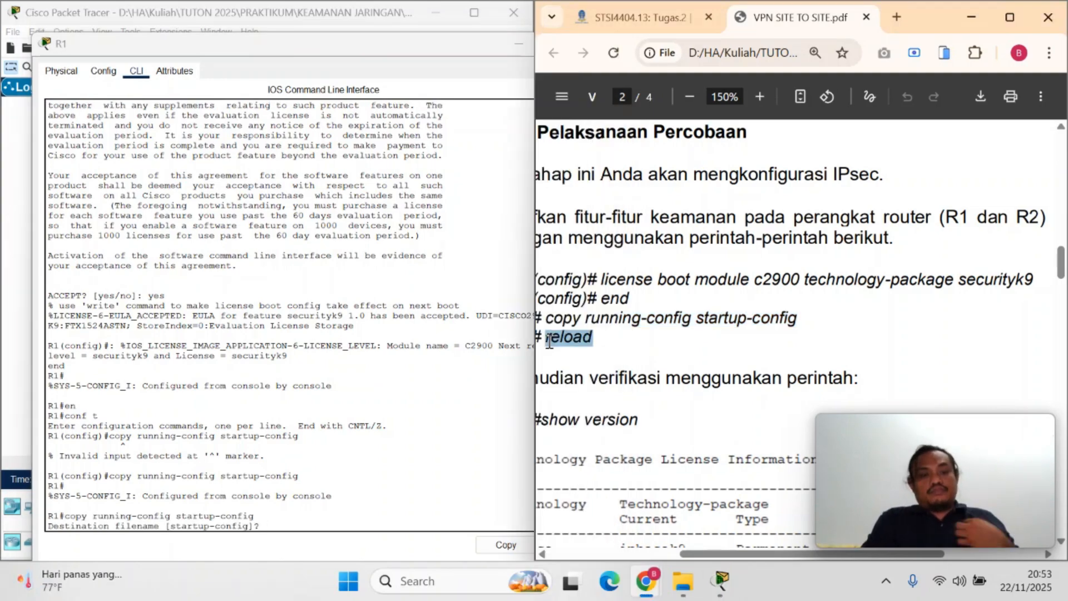
click(269, 524)
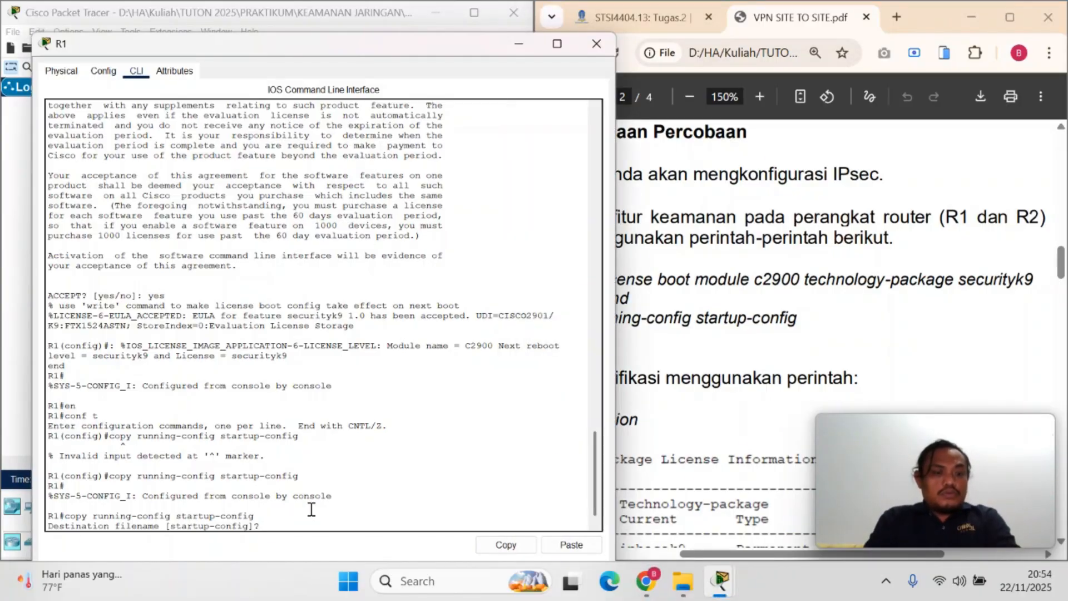
key(Return)
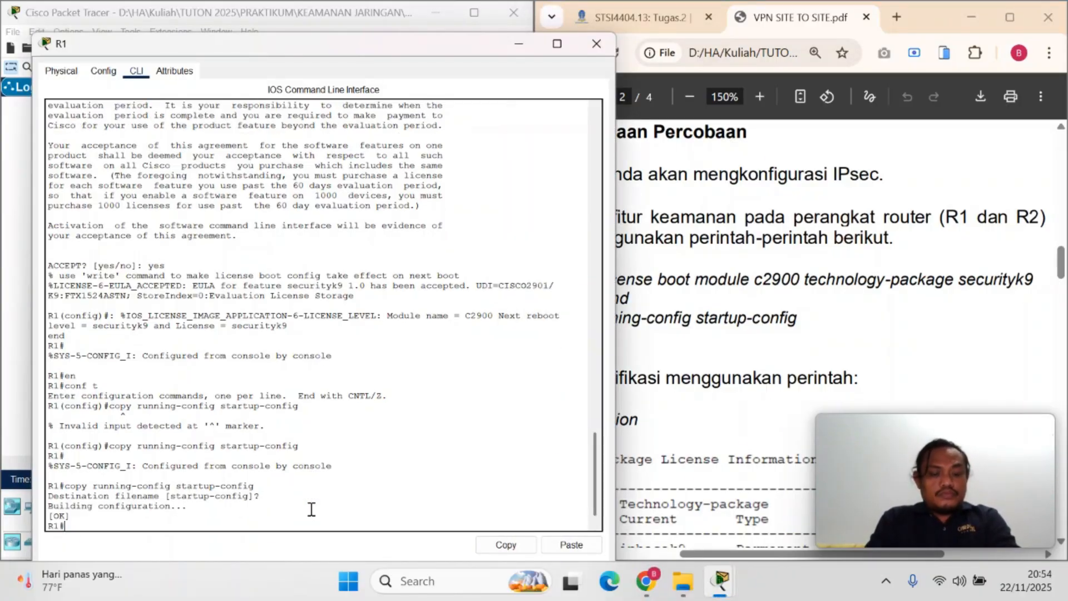
text(reload)
key(Return)
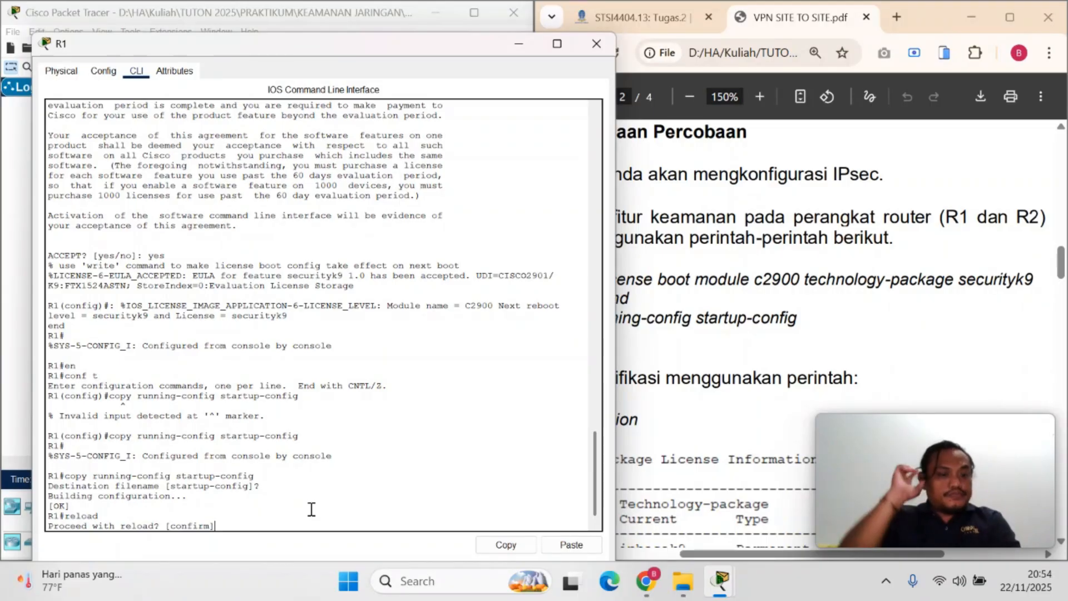
key(Return)
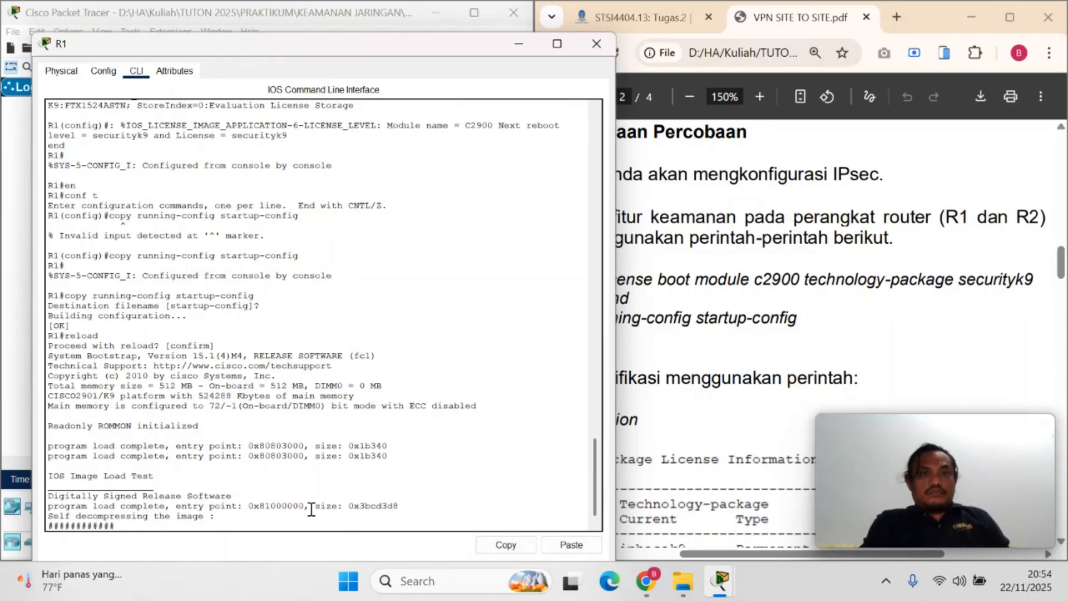
Find the license verification command in the PDF and run show version on R1 once it has restarted
click(751, 360)
scroll(752, 360, down, 3)
scroll(751, 360, left, 2)
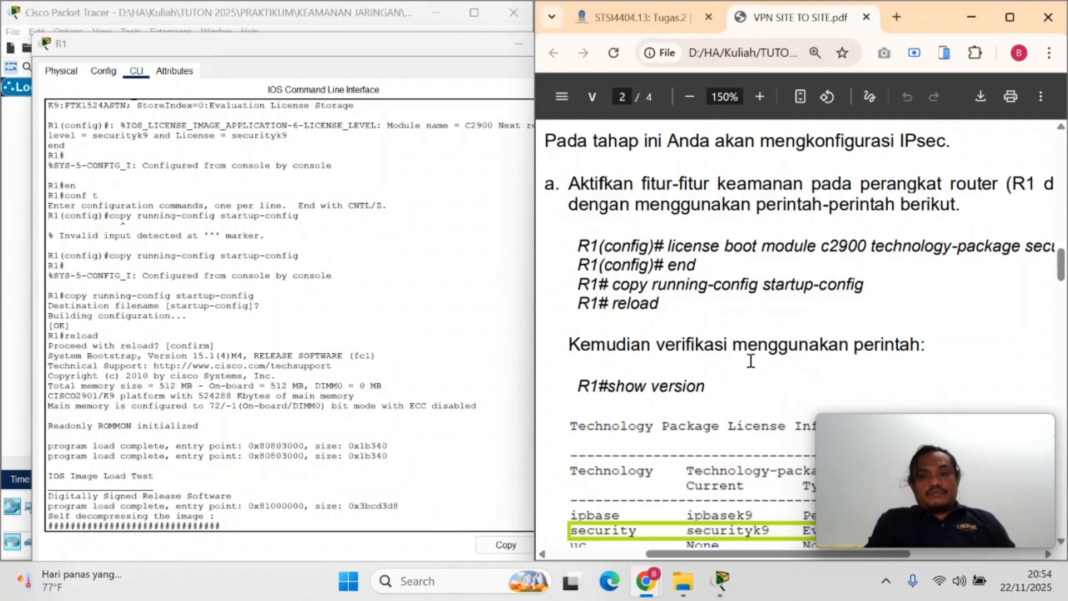
scroll(751, 360, down, 1)
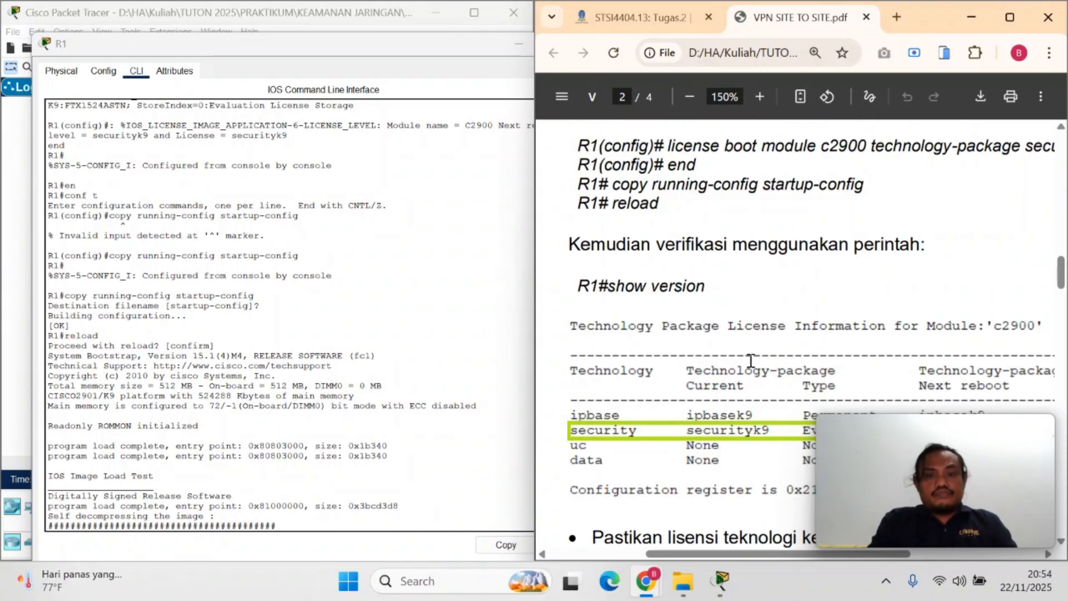
scroll(751, 361, down, 1)
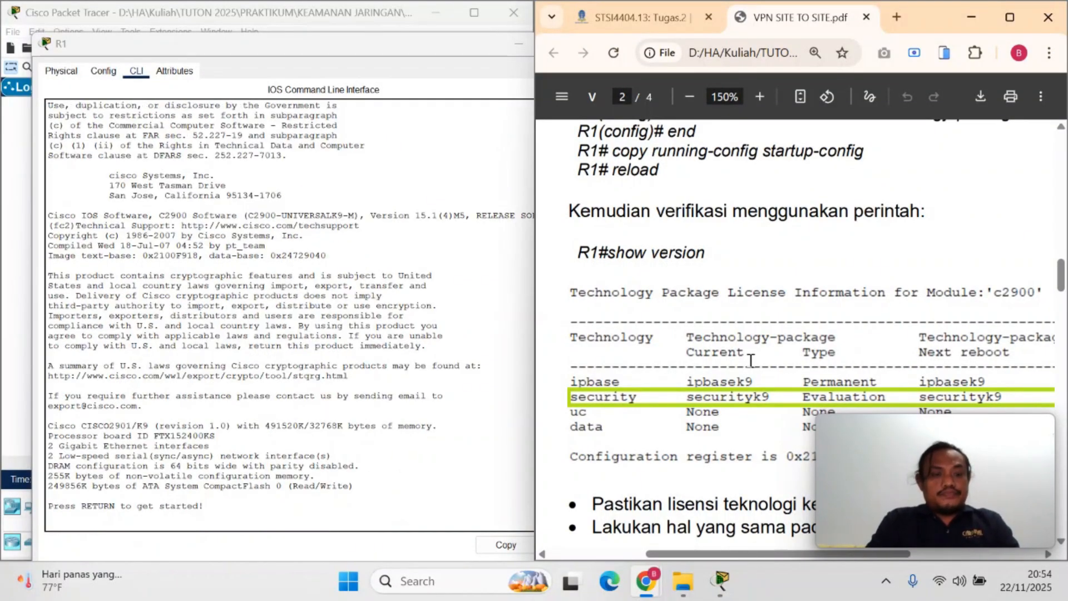
click(357, 499)
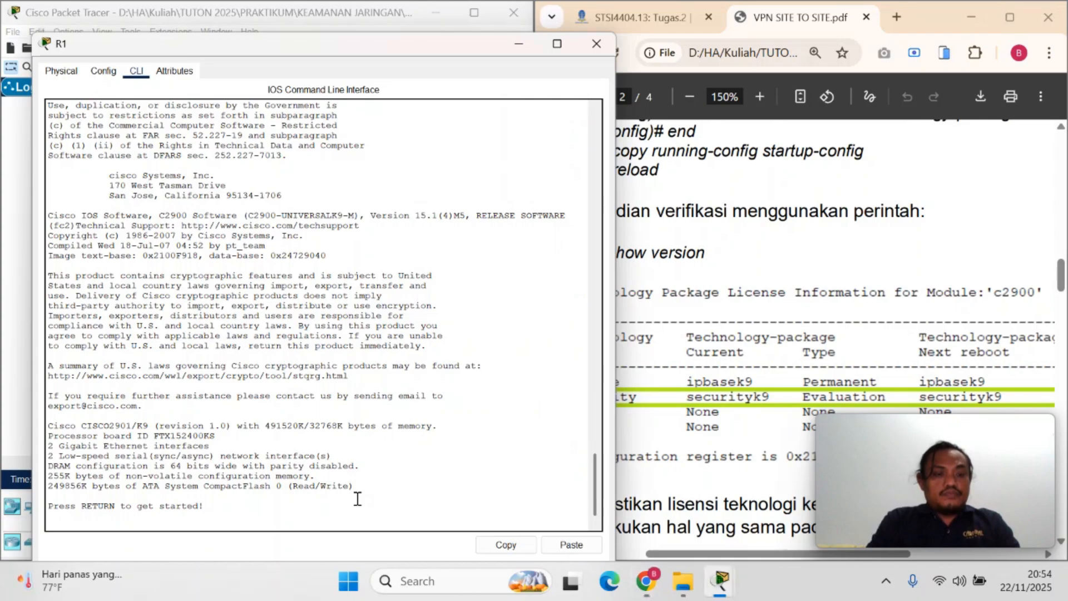
key(Return)
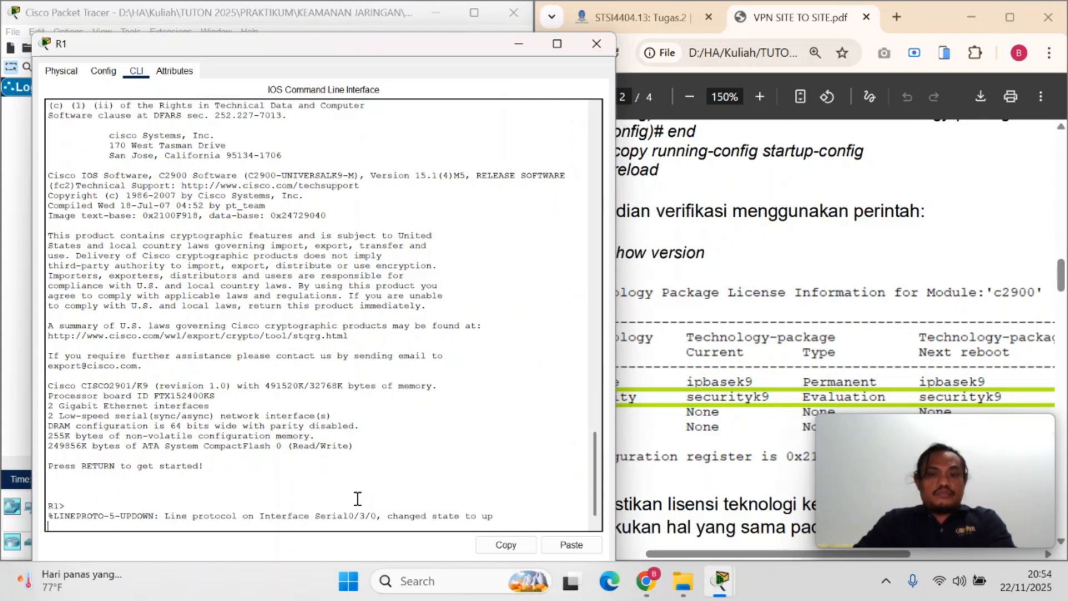
drag(446, 48, 423, 49)
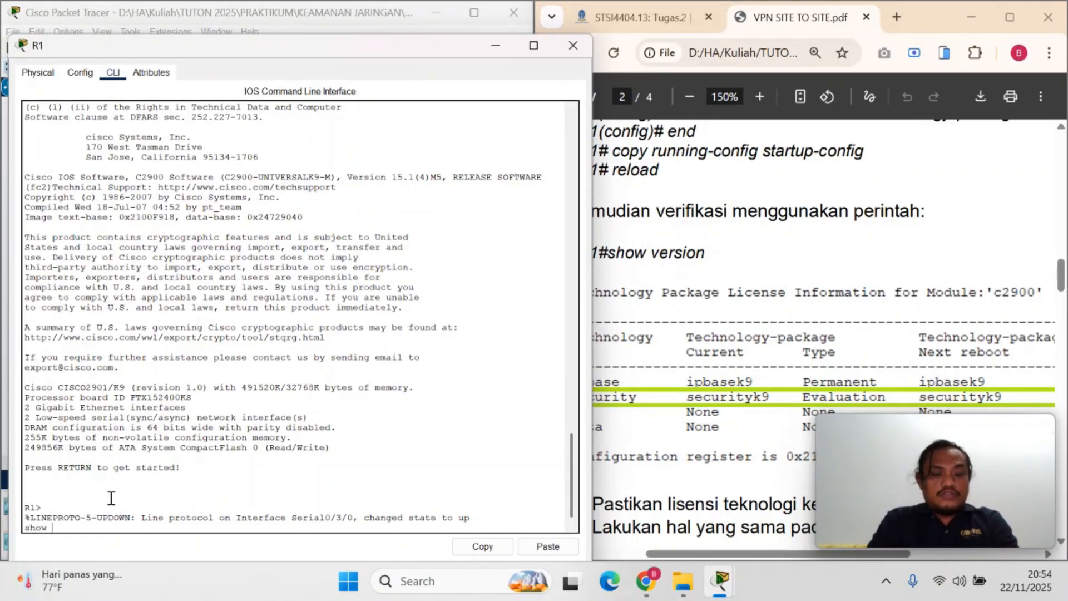
text(n)
key(Return)
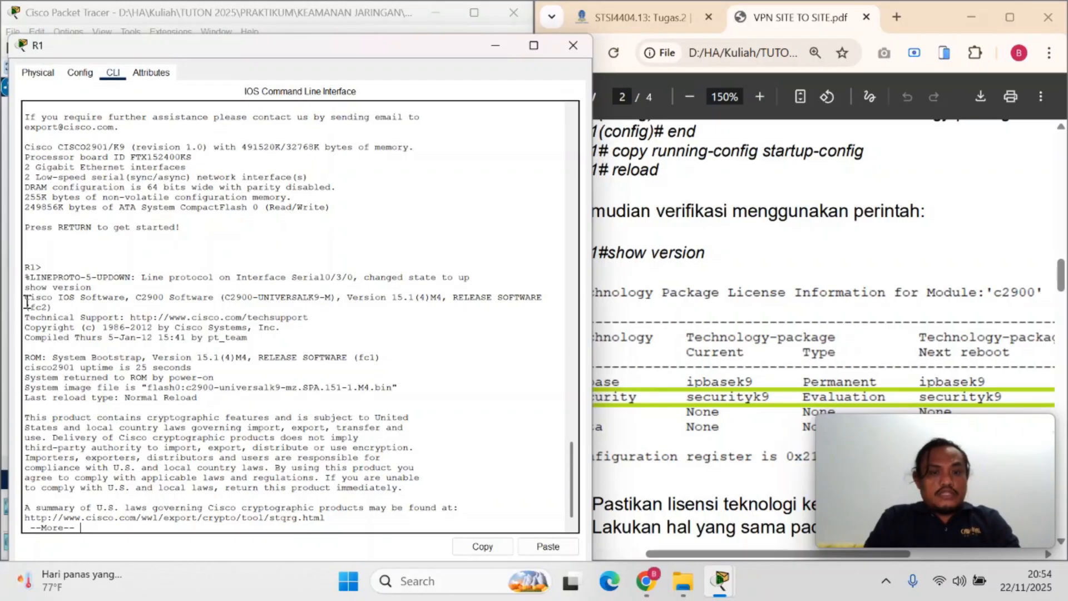
Page through R1's show version output to the technology package license table and check its security row
drag(26, 301, 456, 518)
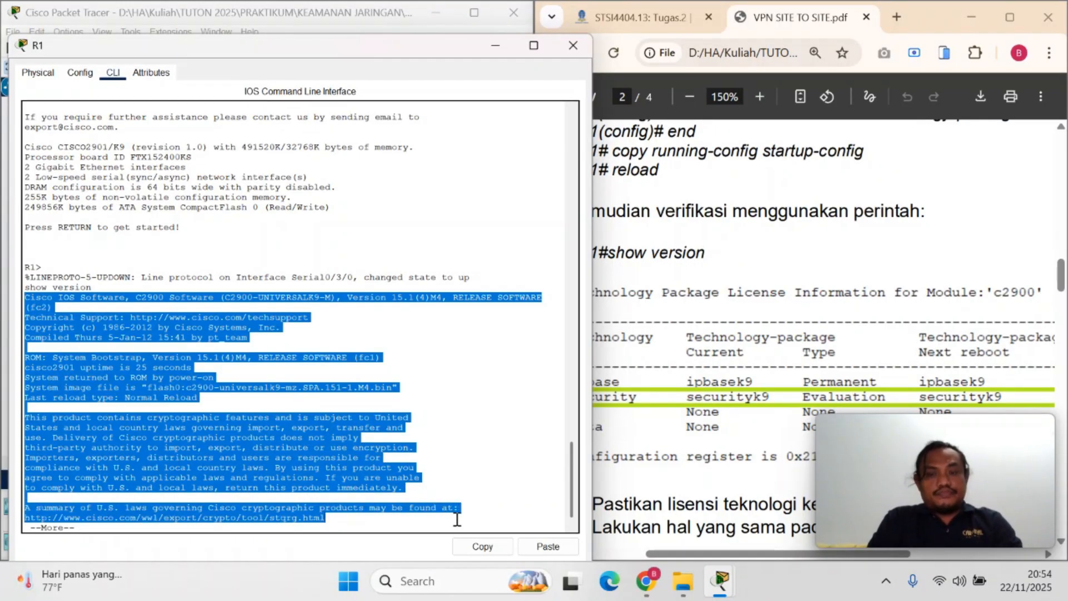
click(457, 518)
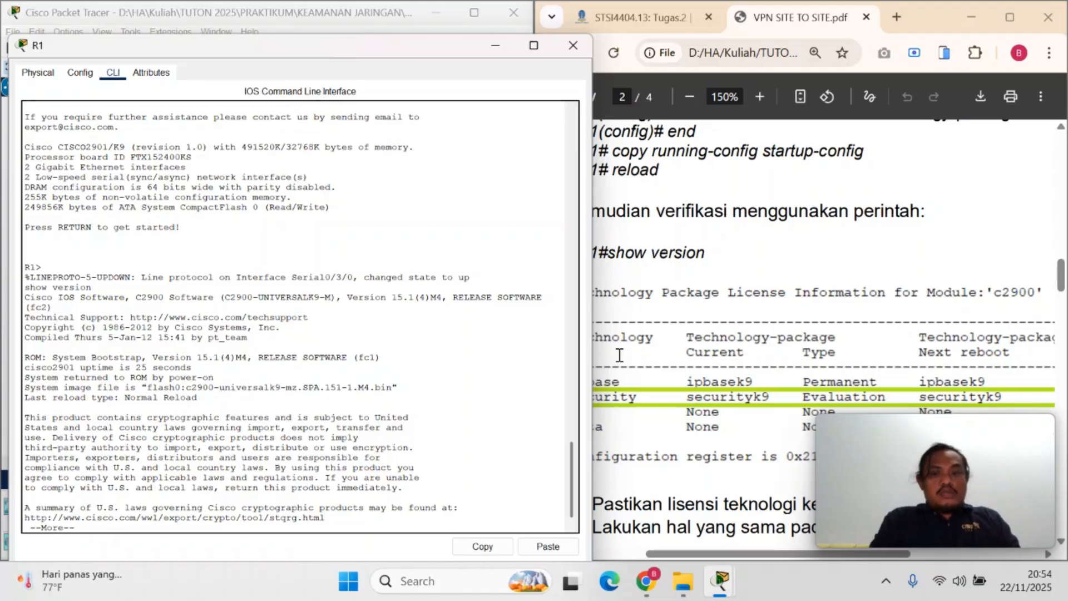
click(781, 384)
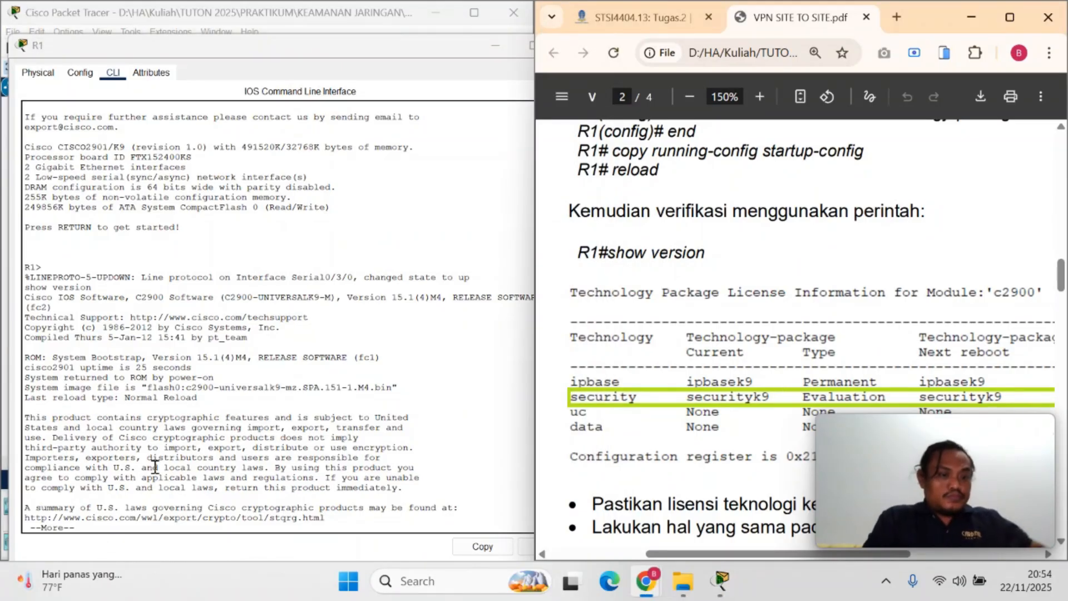
click(377, 431)
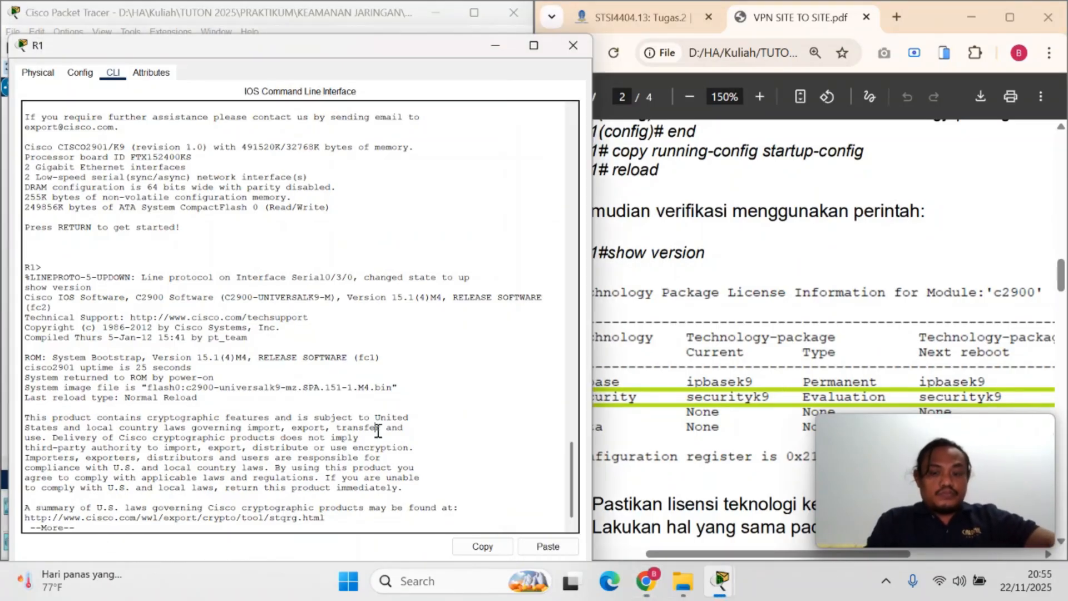
key(Return)
key(Return)
key(Return)
key(Return)
key(Return)
key(Return)
key(Return)
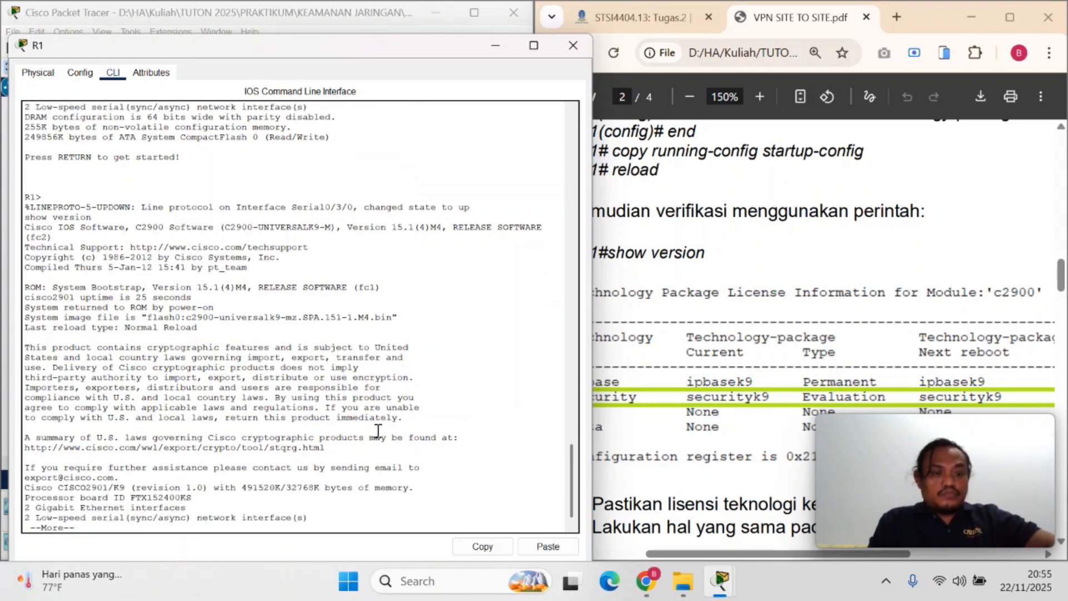
key(Return)
key(Return)
key(Return)
key(Return)
key(Return)
key(Return)
key(Return)
key(Return)
key(Return)
key(Return)
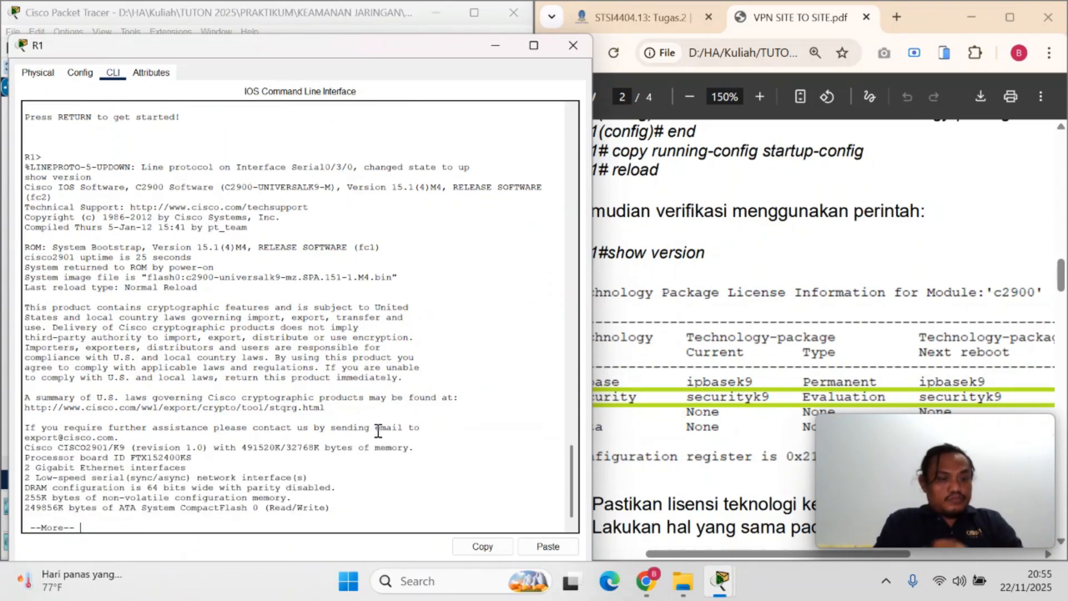
key(Return)
key(Return)
key(Return)
key(Return)
key(Return)
key(Return)
key(Return)
key(Return)
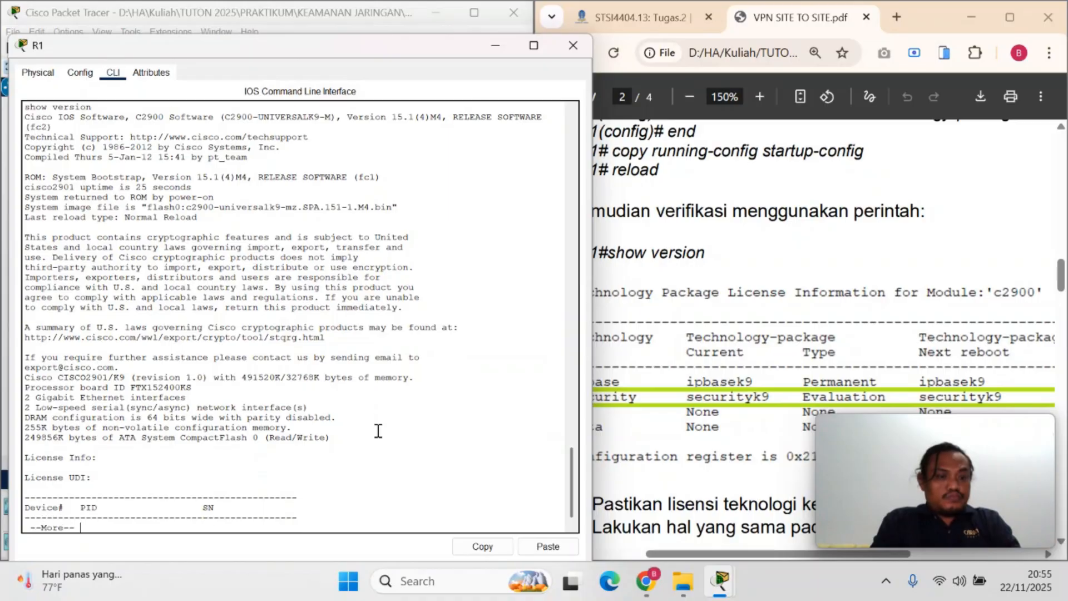
key(Return)
key(Return)
key(Return)
key(Return)
key(Return)
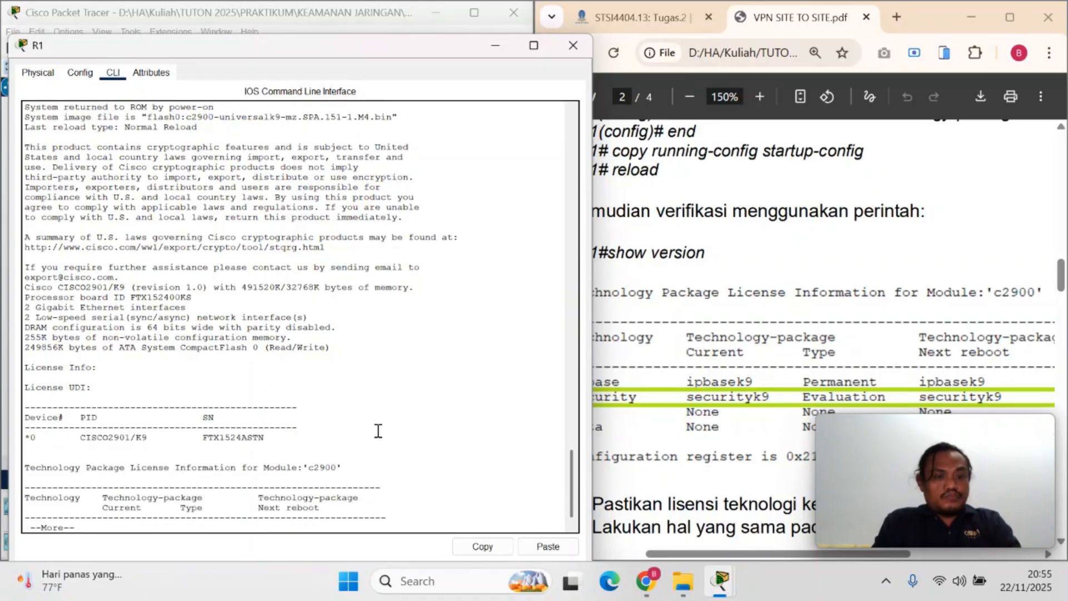
key(Return)
key(Return)
key(Return)
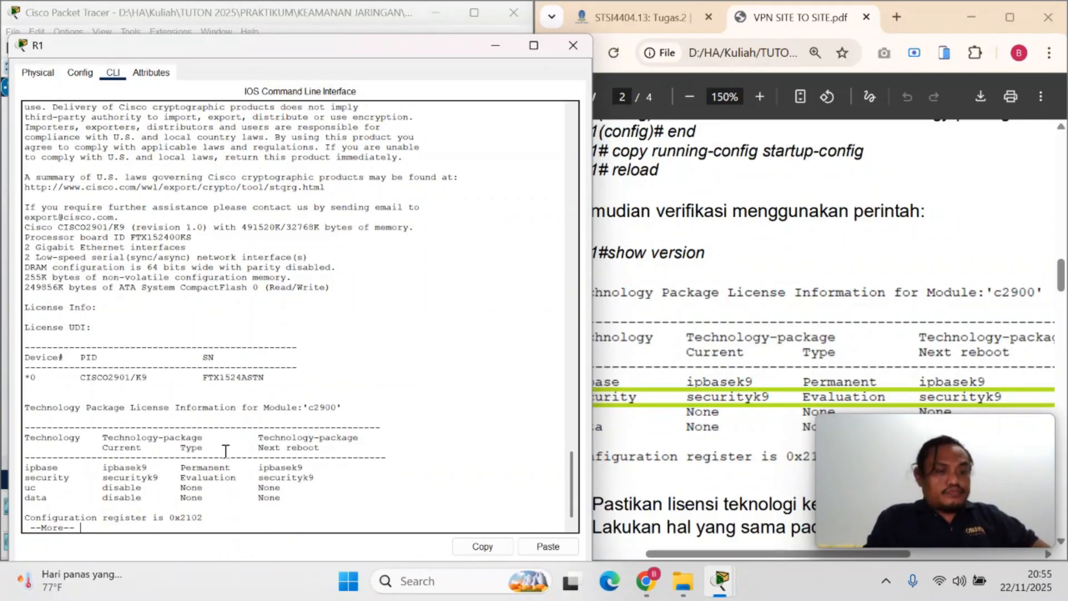
drag(27, 479, 323, 482)
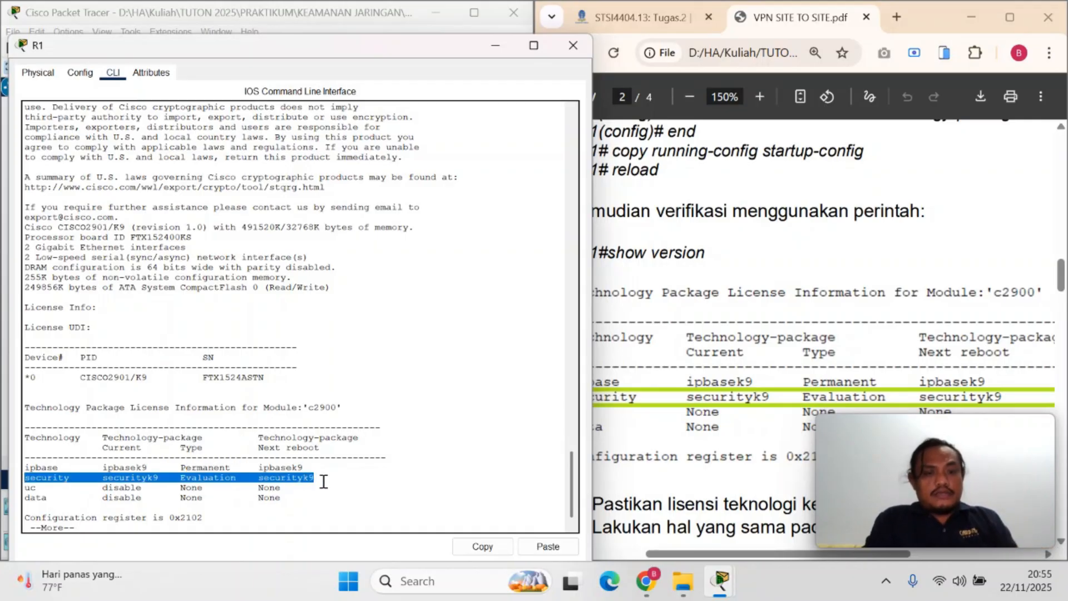
click(323, 481)
drag(25, 487, 210, 487)
Compare the license table with the PDF example and read the instructions that follow it, up to part b
click(790, 346)
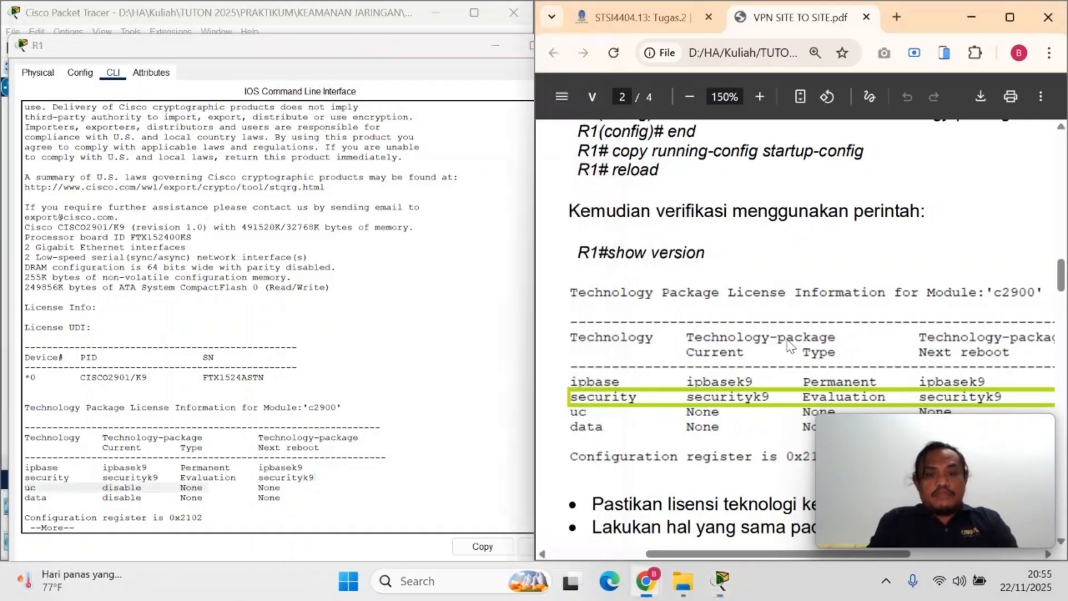
scroll(718, 398, down, 2)
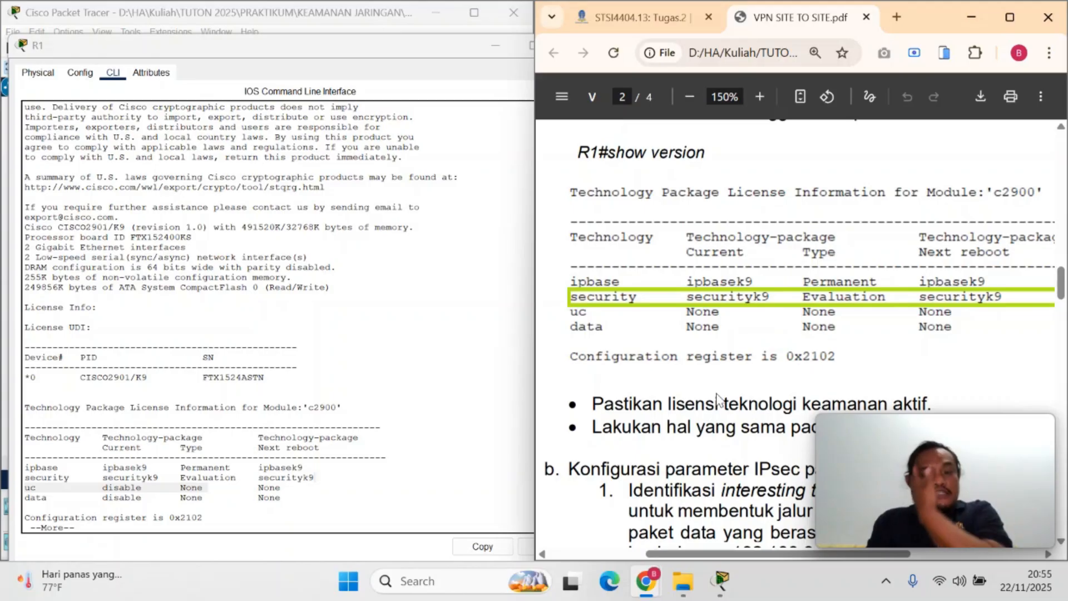
scroll(717, 397, down, 2)
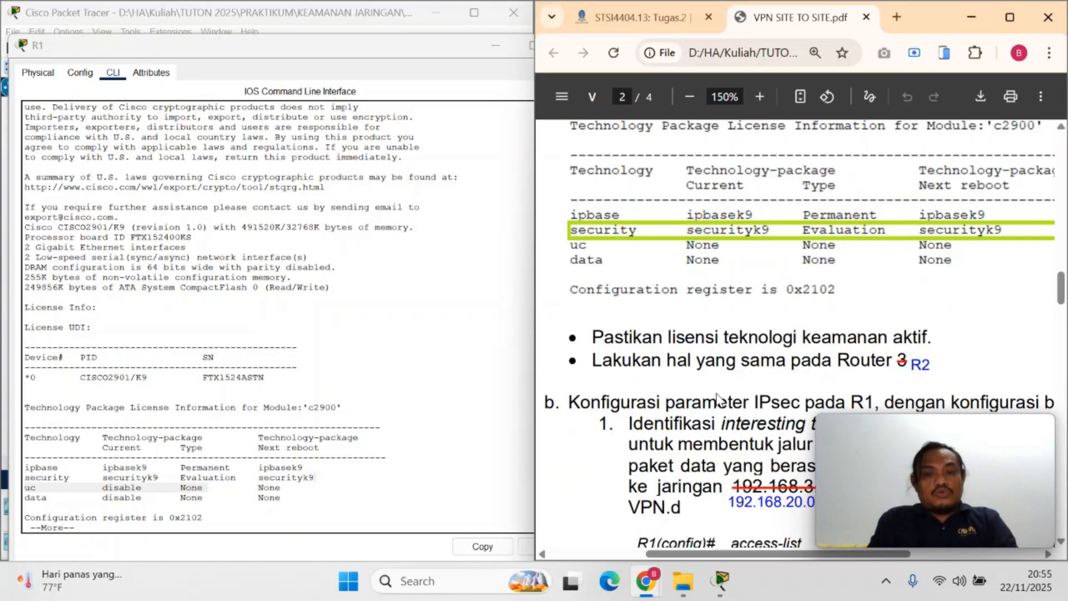
scroll(716, 397, up, 2)
scroll(717, 399, up, 1)
scroll(717, 396, up, 1)
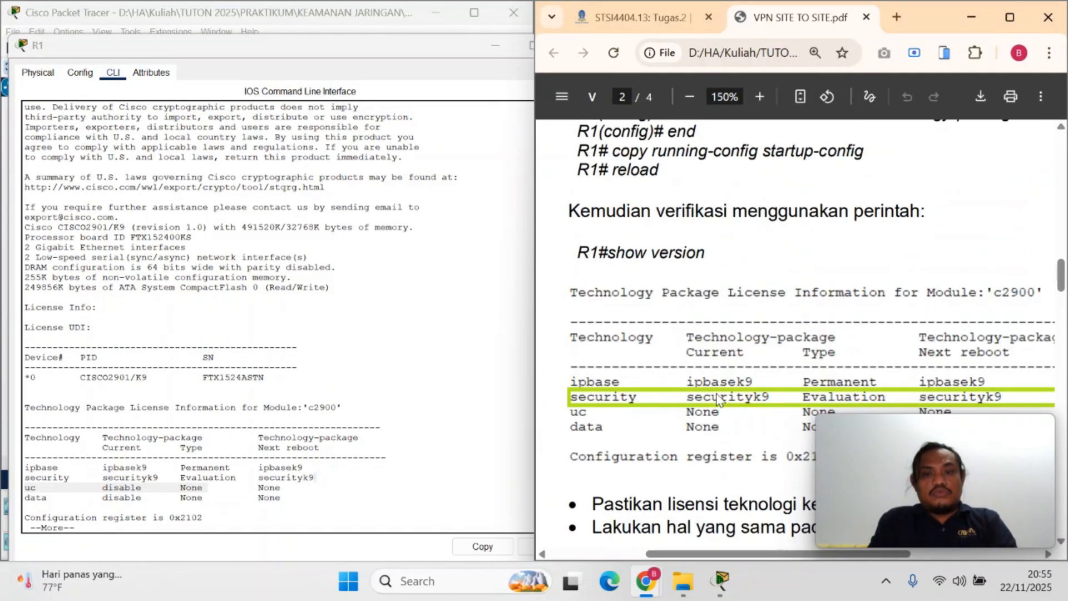
scroll(718, 398, down, 2)
scroll(717, 396, down, 2)
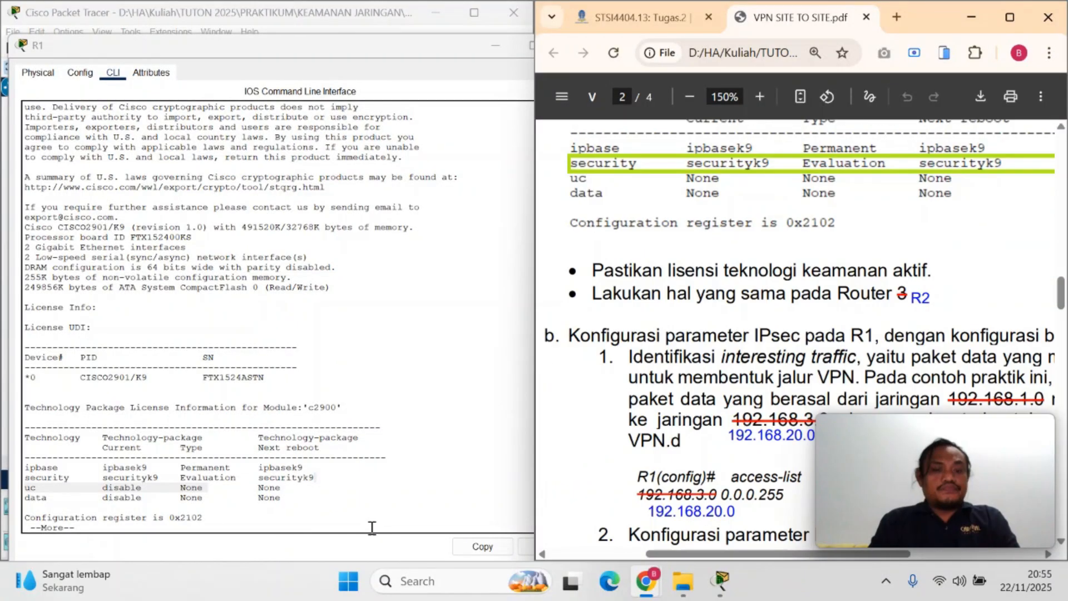
Finish the show version output on R1 and close R1's window
click(238, 523)
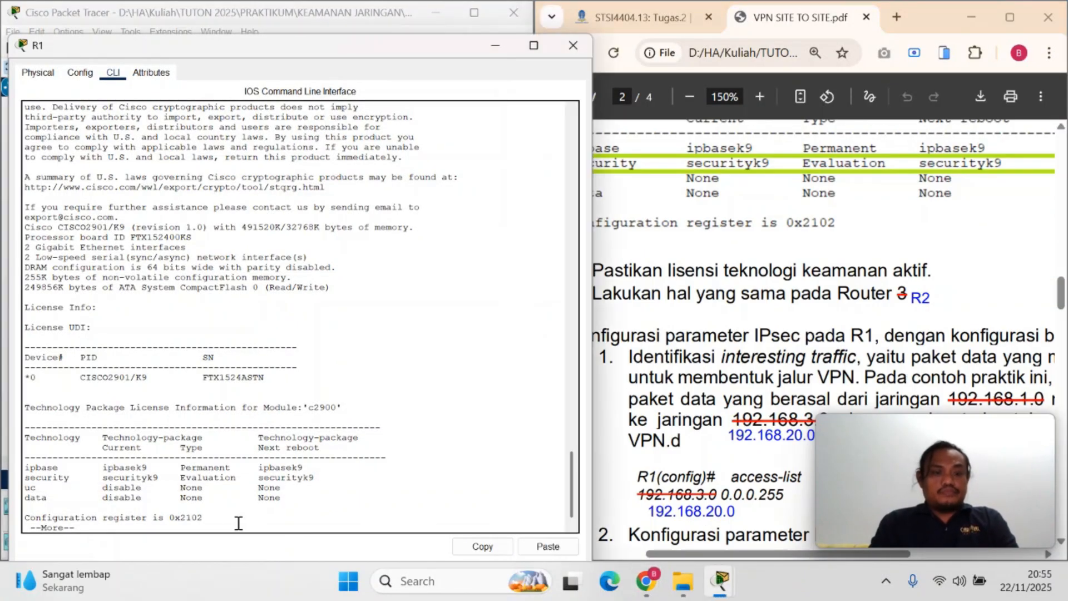
key(Return)
key(Return)
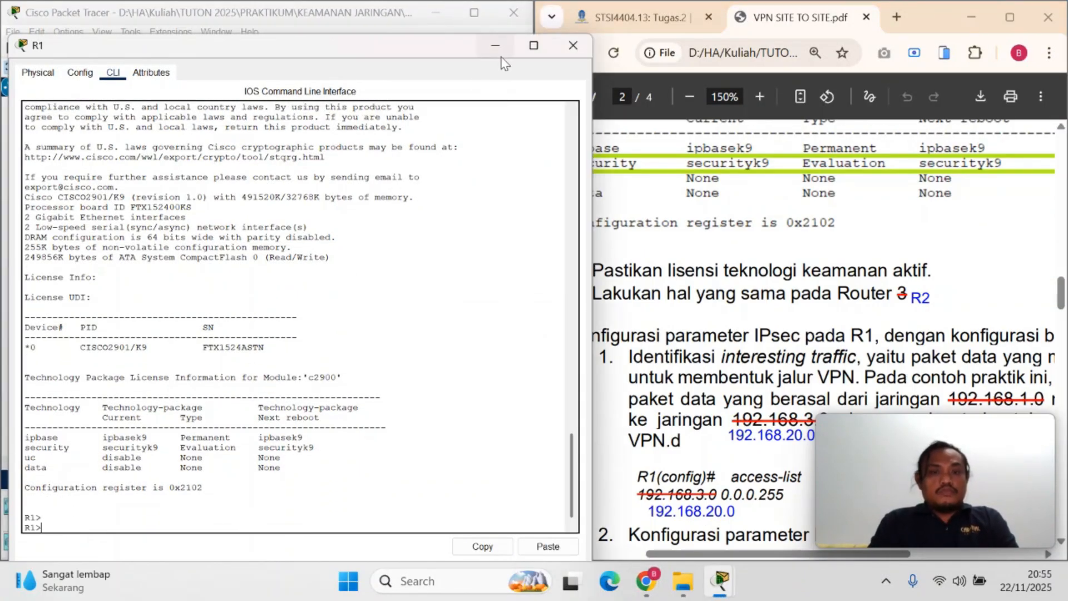
click(573, 46)
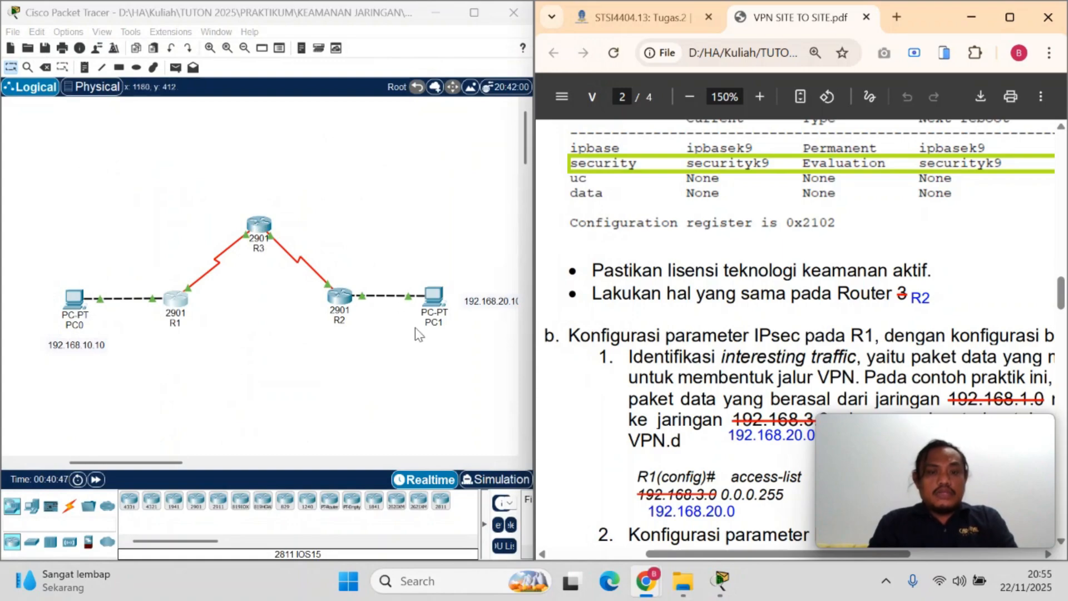
Open R2's command line and enter global configuration mode with en and conf t
click(337, 299)
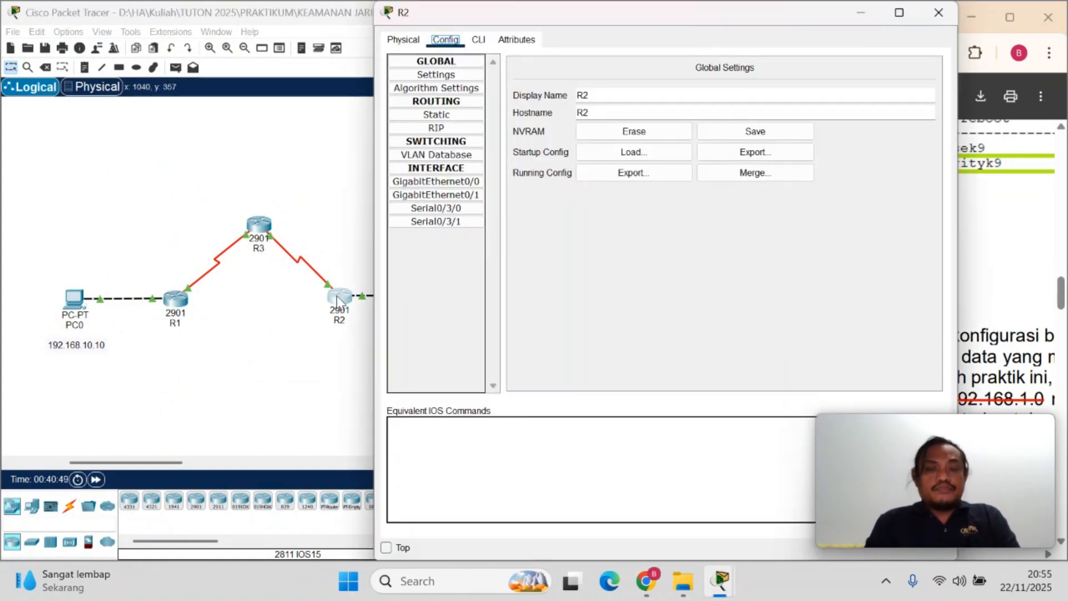
click(477, 42)
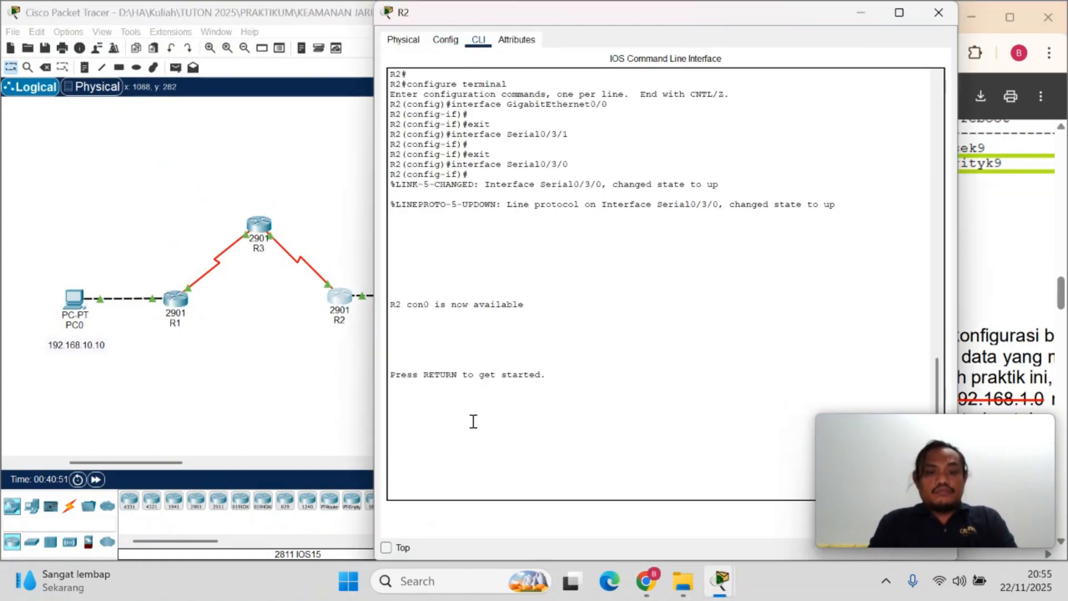
key(Return)
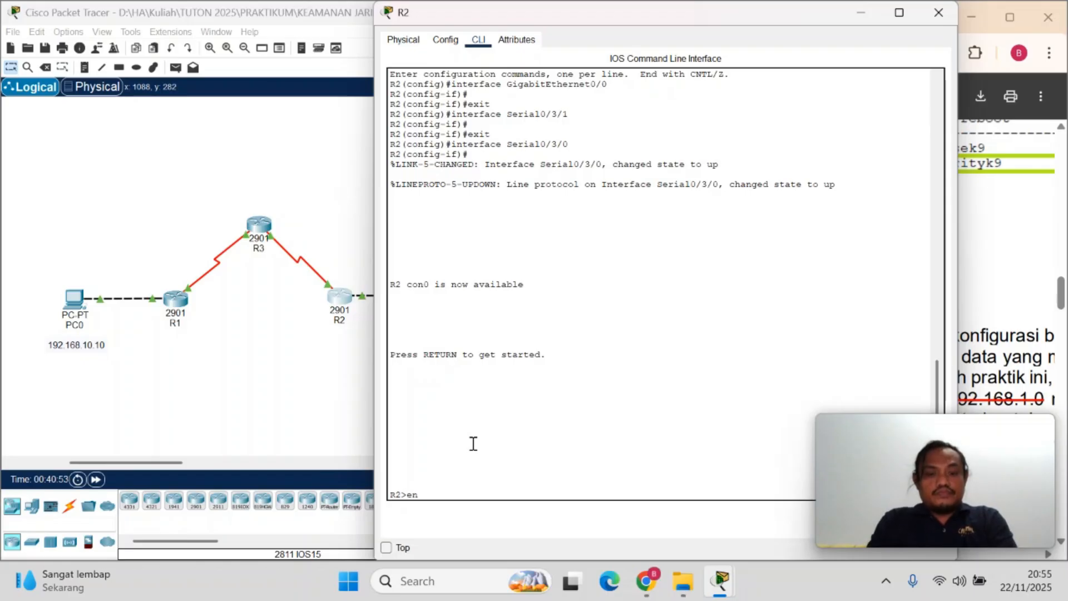
text(en)
key(Return)
text(conf)
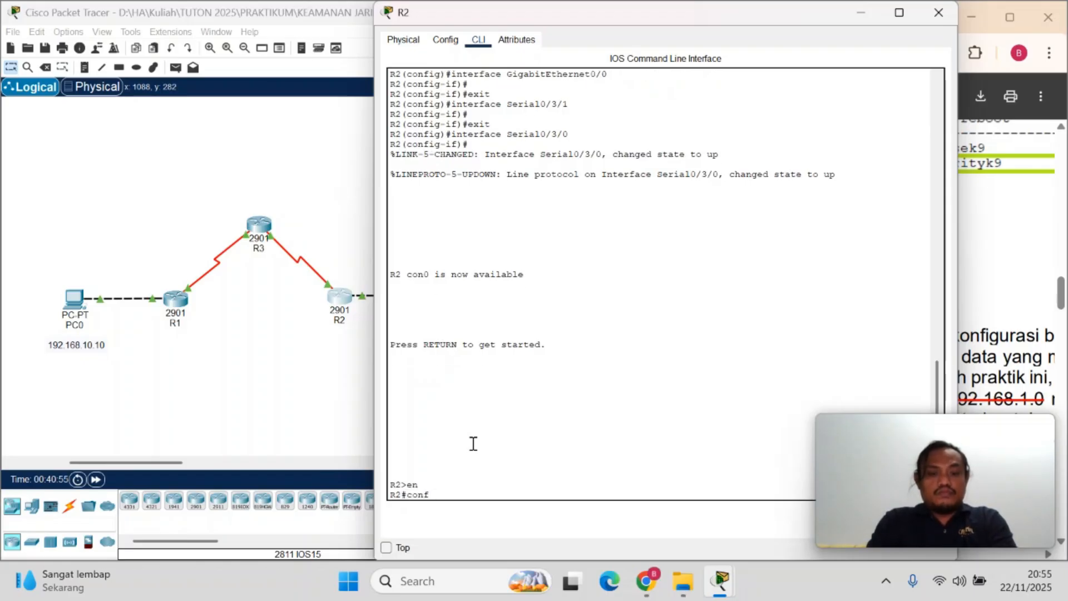
text( t)
key(Return)
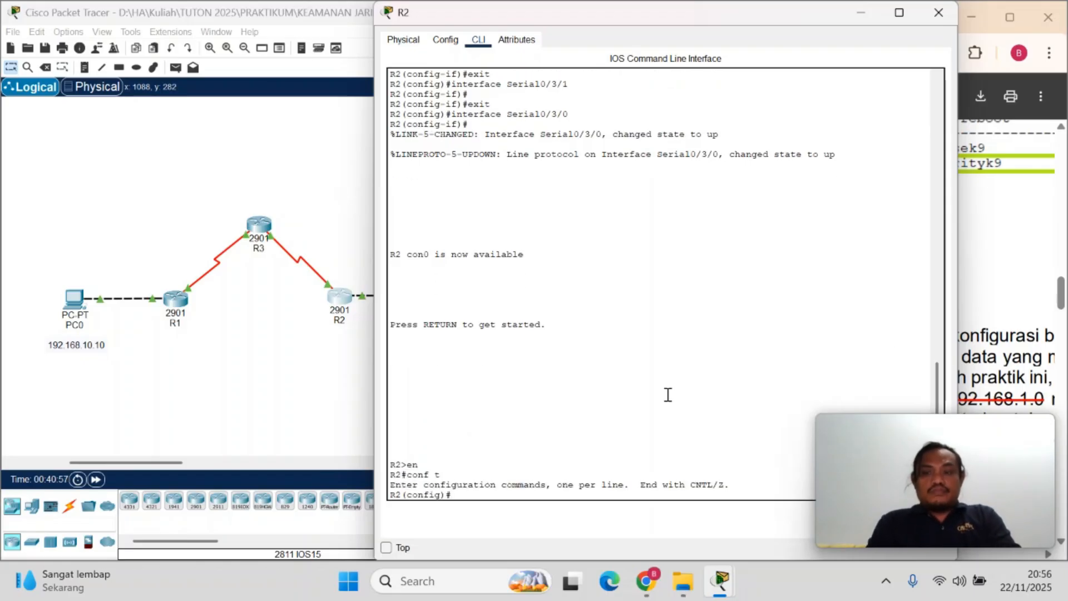
Copy the license boot module c2900 technology-package securityk9 command from part a of the VPN SITE TO SITE.pdf instructions in the browser
click(1059, 312)
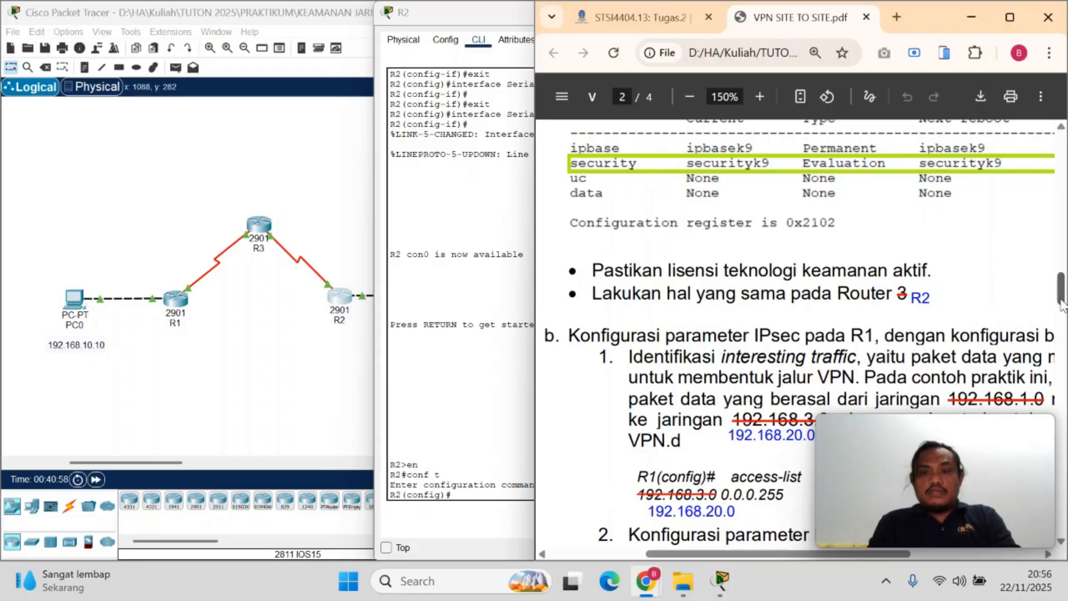
scroll(747, 381, up, 10)
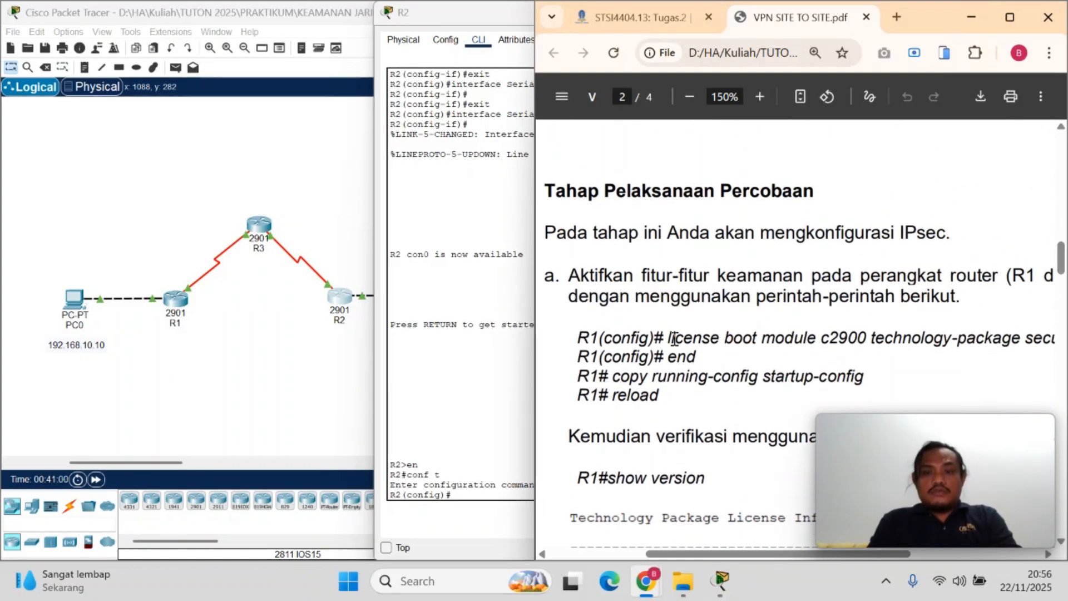
drag(668, 338, 1054, 340)
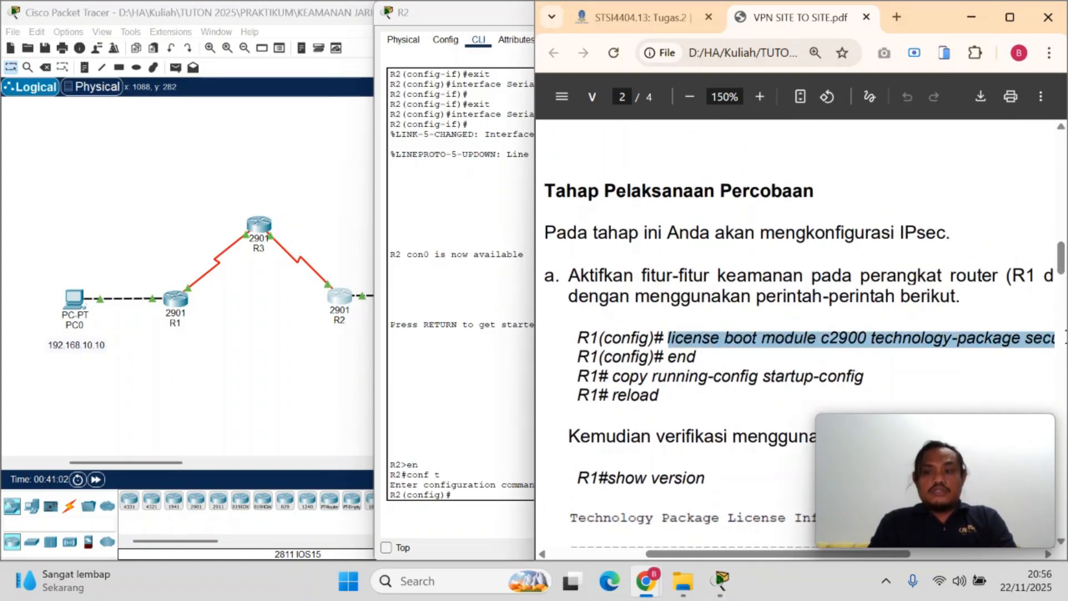
drag(855, 556, 892, 559)
click(1025, 340)
drag(1025, 340, 591, 338)
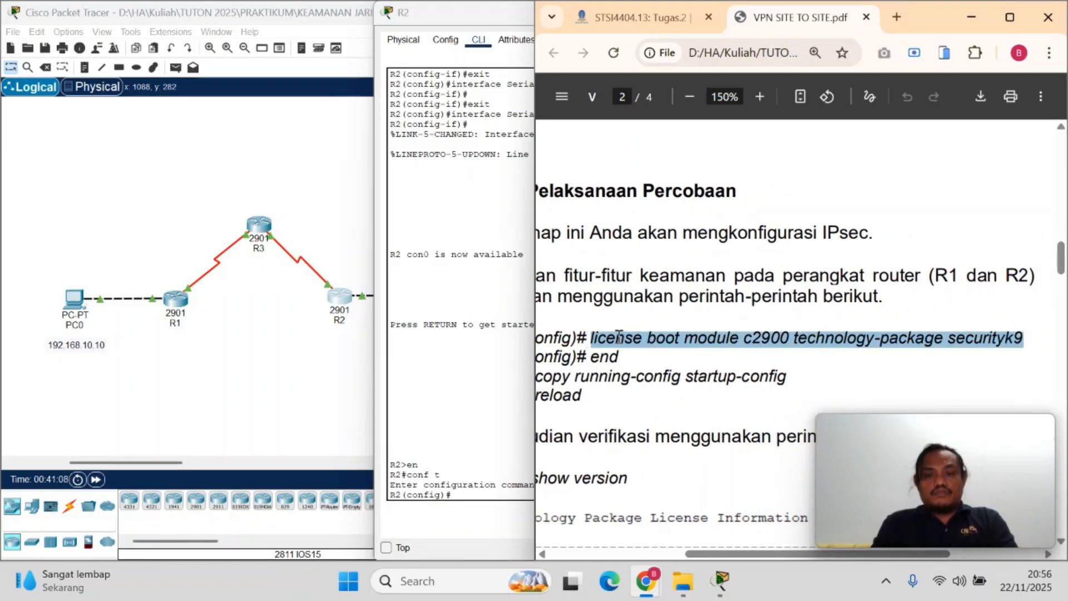
right_click(617, 337)
click(669, 63)
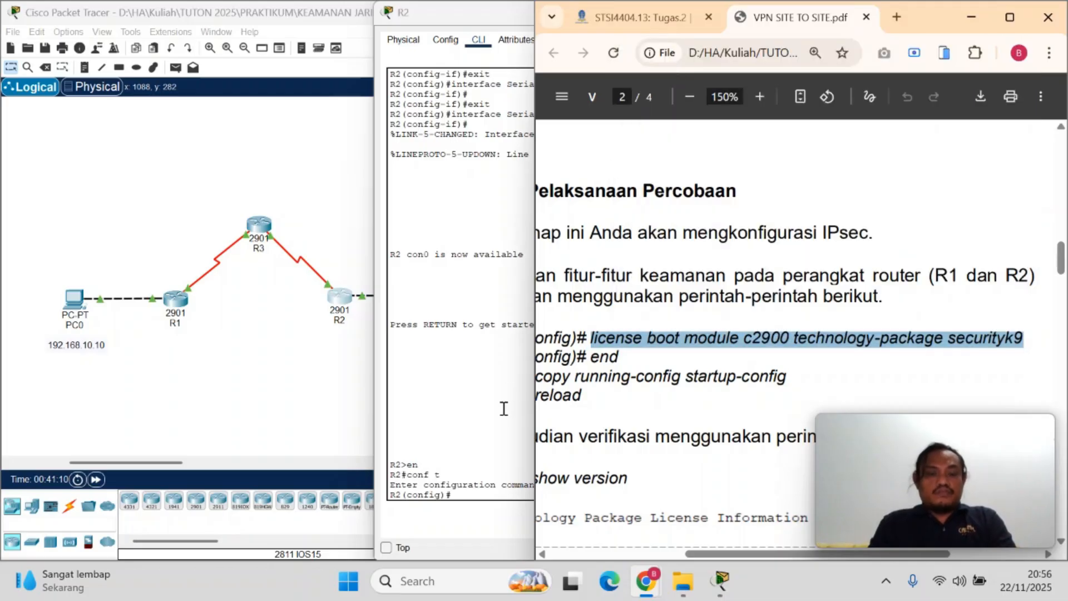
Run license boot module c2900 technology-package securityk9 in R2's configuration mode and accept the license agreement with yes
click(468, 494)
right_click(479, 494)
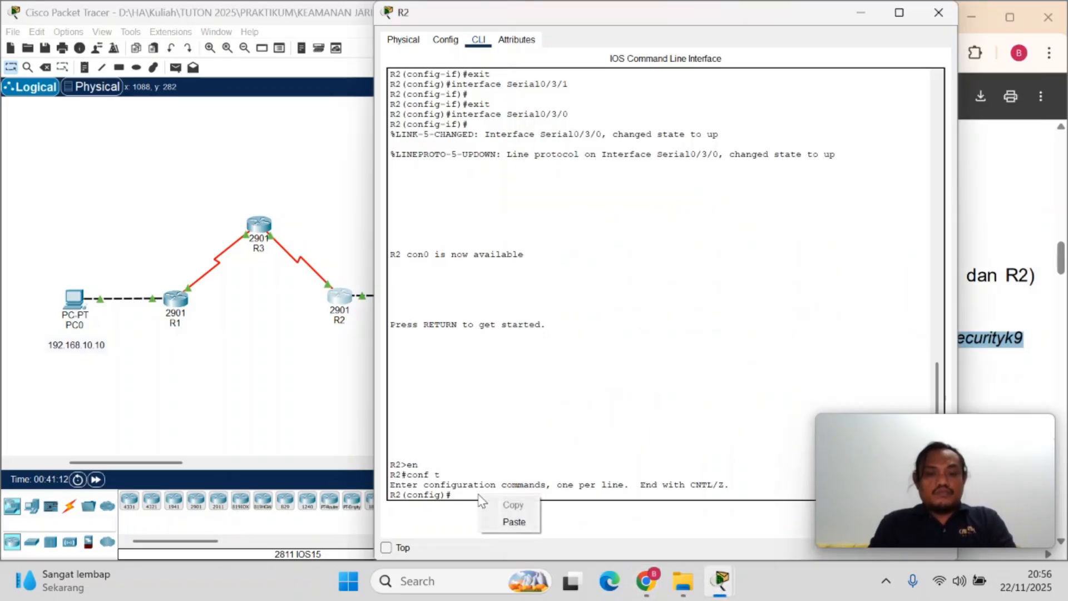
click(508, 521)
key(Return)
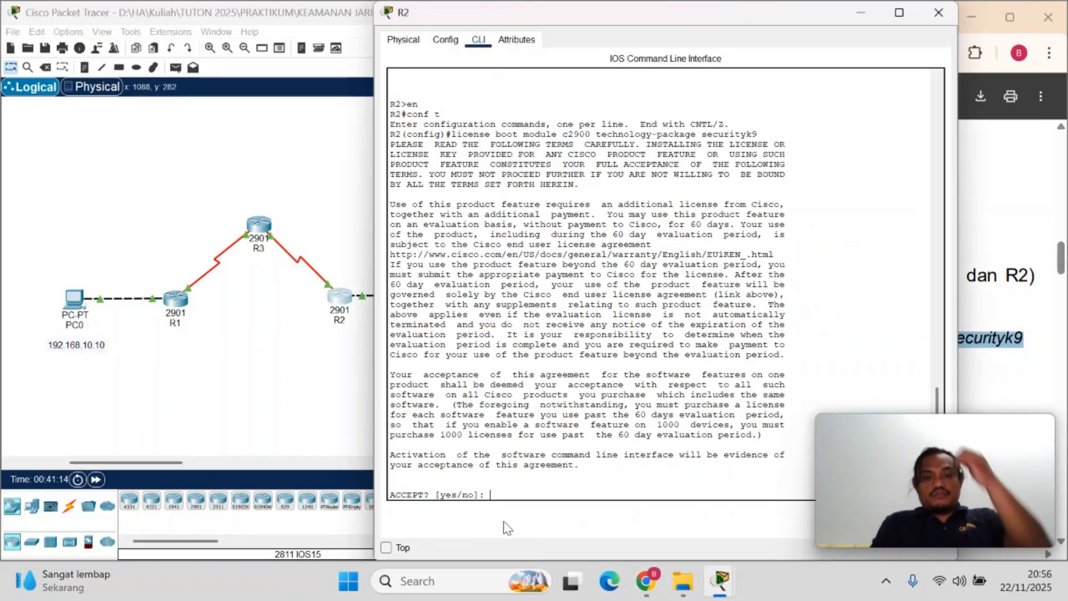
text(yes)
key(Return)
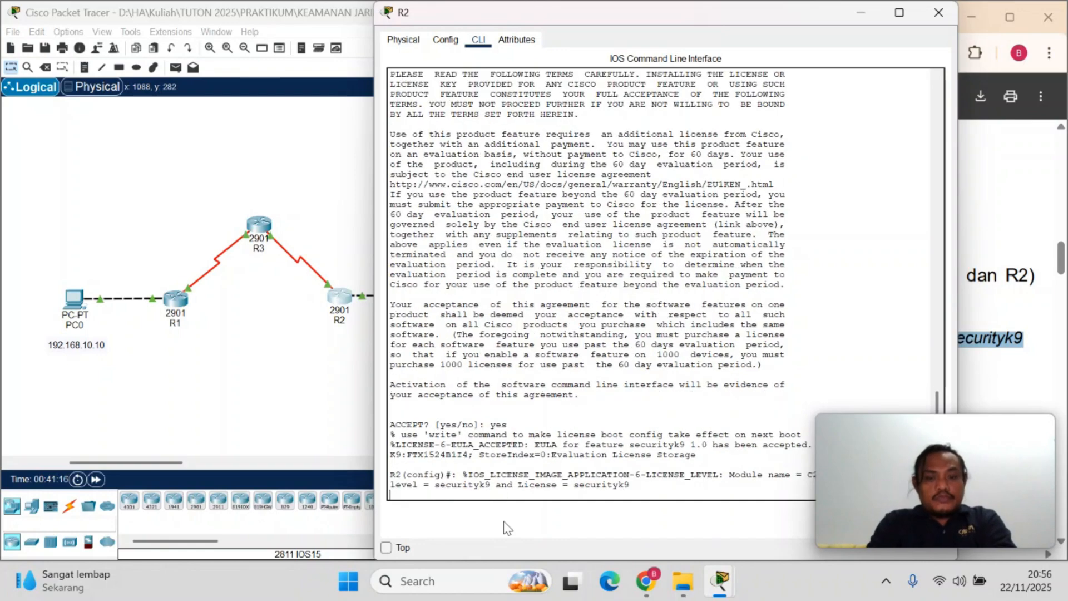
key(Return)
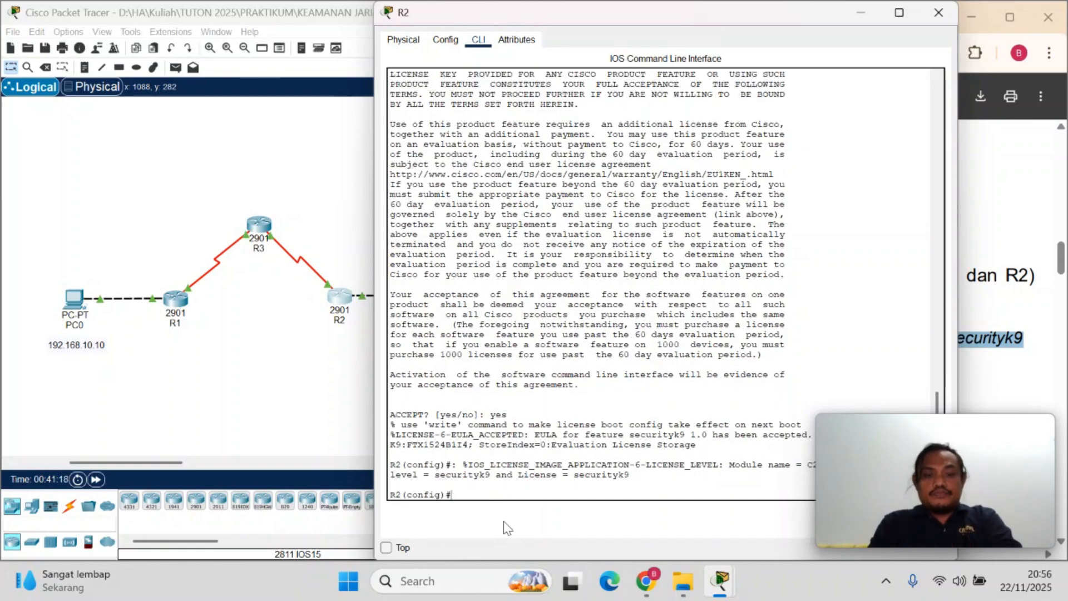
Check the PDF's next command, place R2's window beside the PDF, and leave R2's configuration mode with end
click(997, 347)
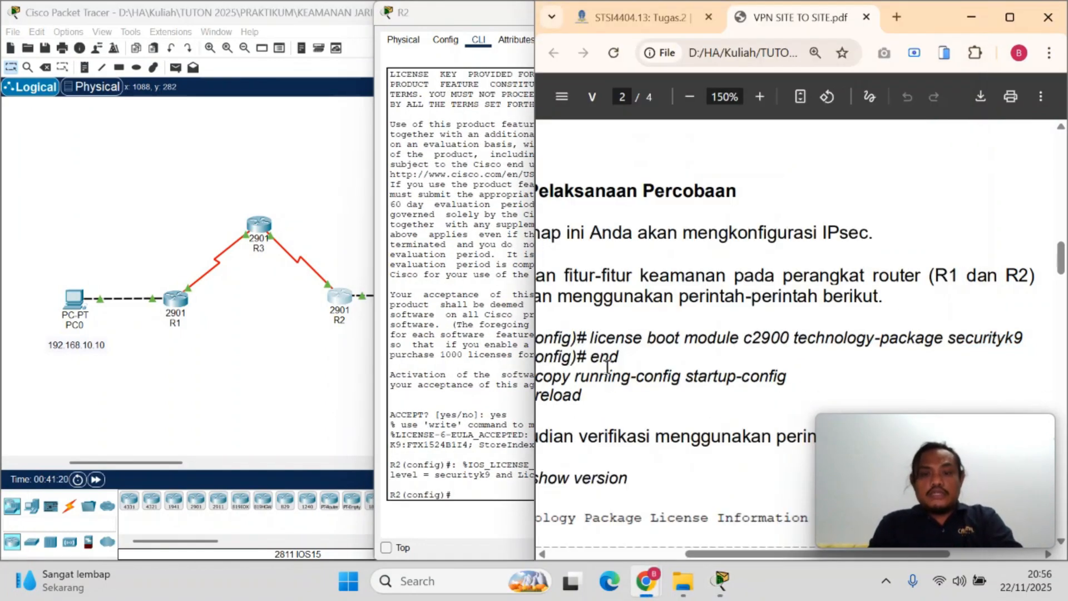
double_click(603, 357)
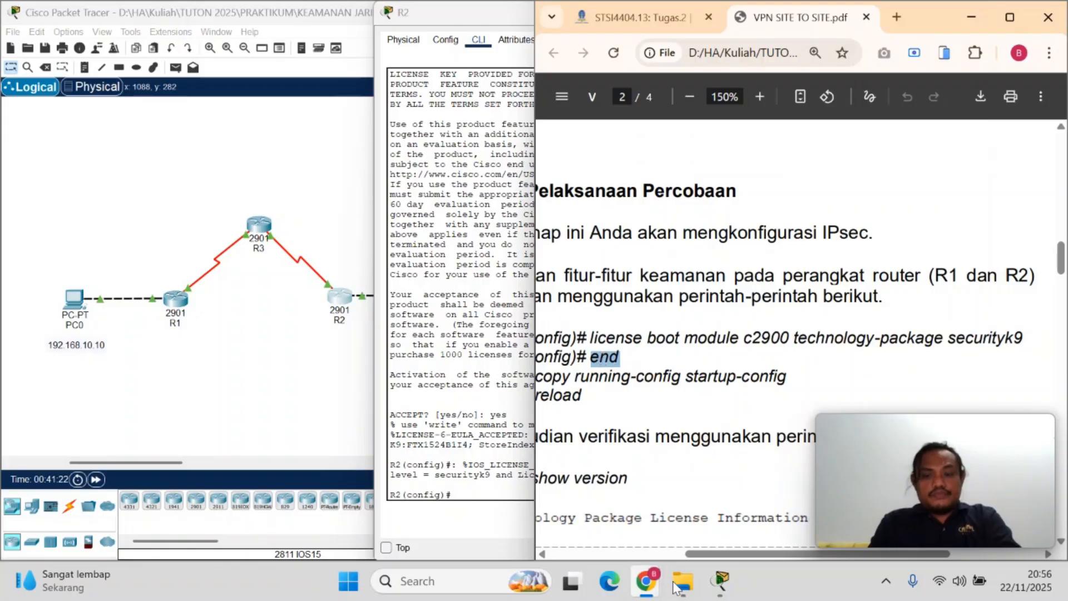
mouse_move(721, 581)
click(818, 490)
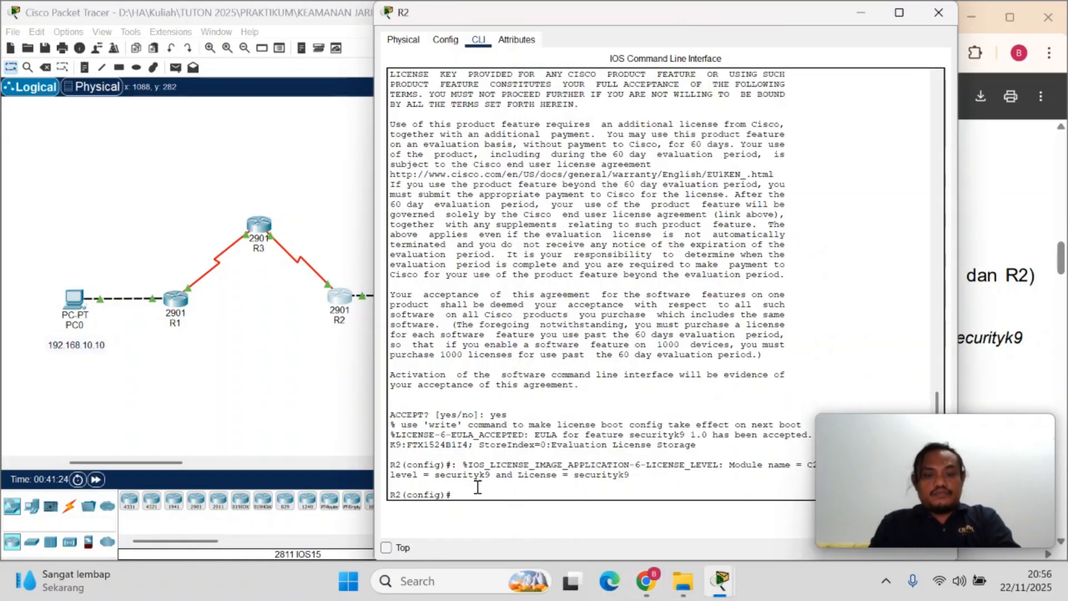
drag(719, 14, 329, 47)
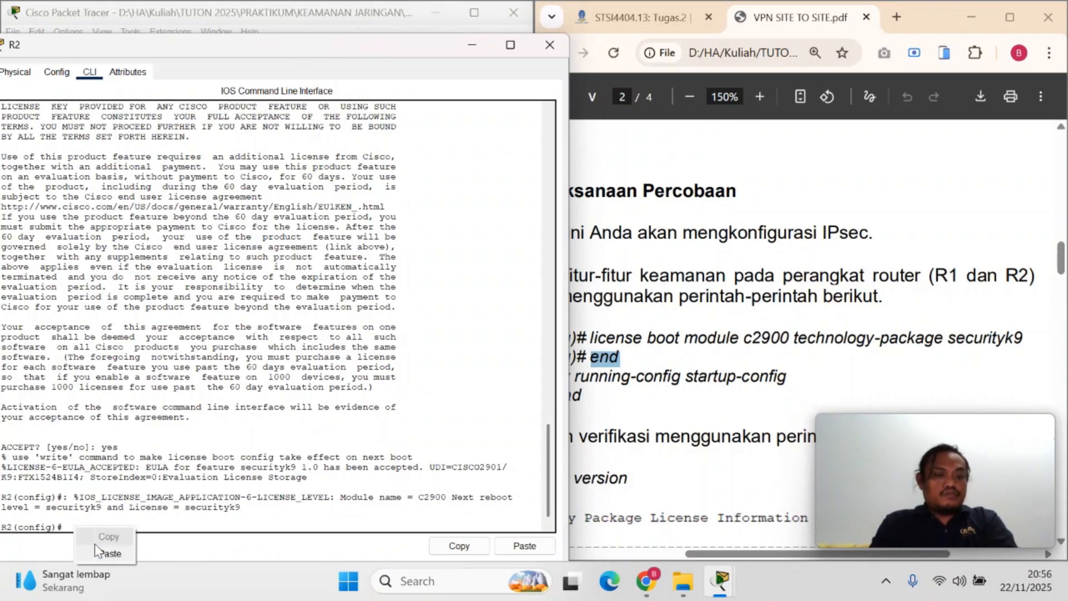
text(end)
key(Return)
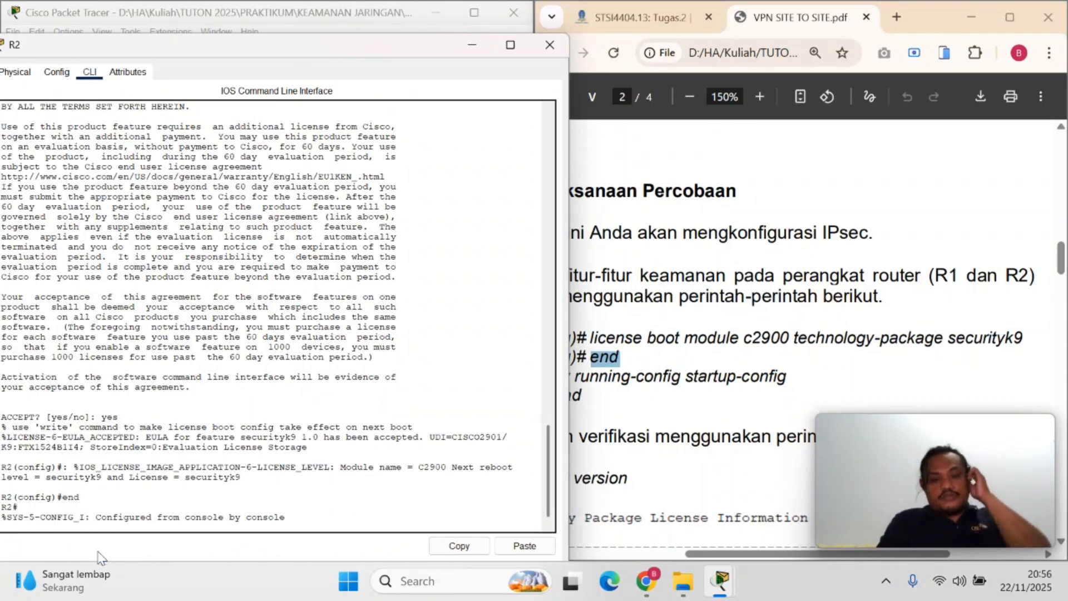
key(Return)
Save R2's configuration with copy running-config startup-config, keeping the default destination filename, and restart the router with reload
drag(654, 379, 787, 382)
right_click(741, 373)
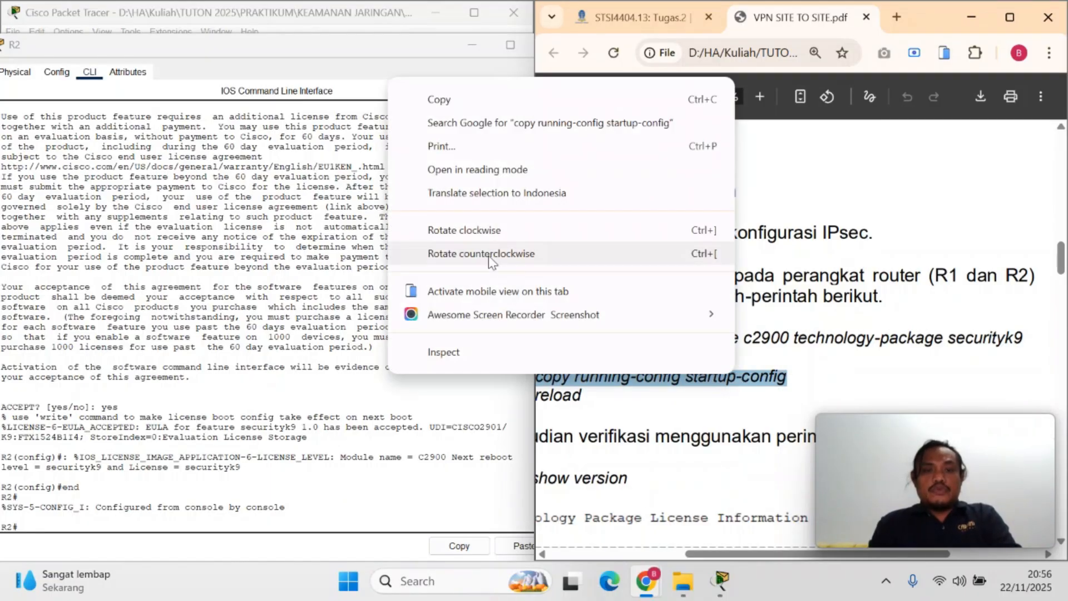
click(439, 104)
click(66, 521)
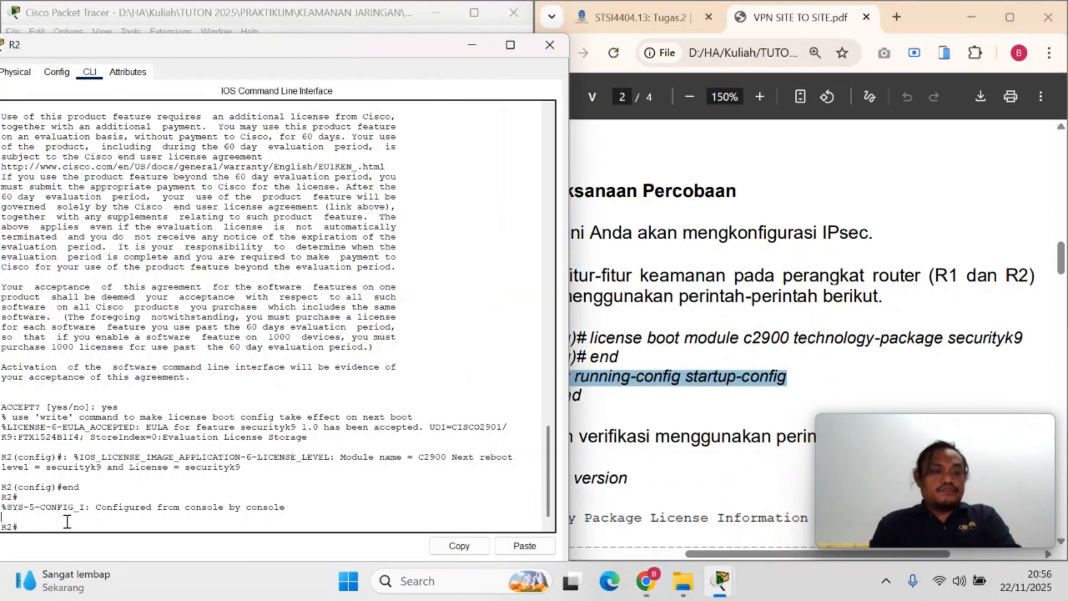
right_click(66, 521)
click(95, 552)
key(Return)
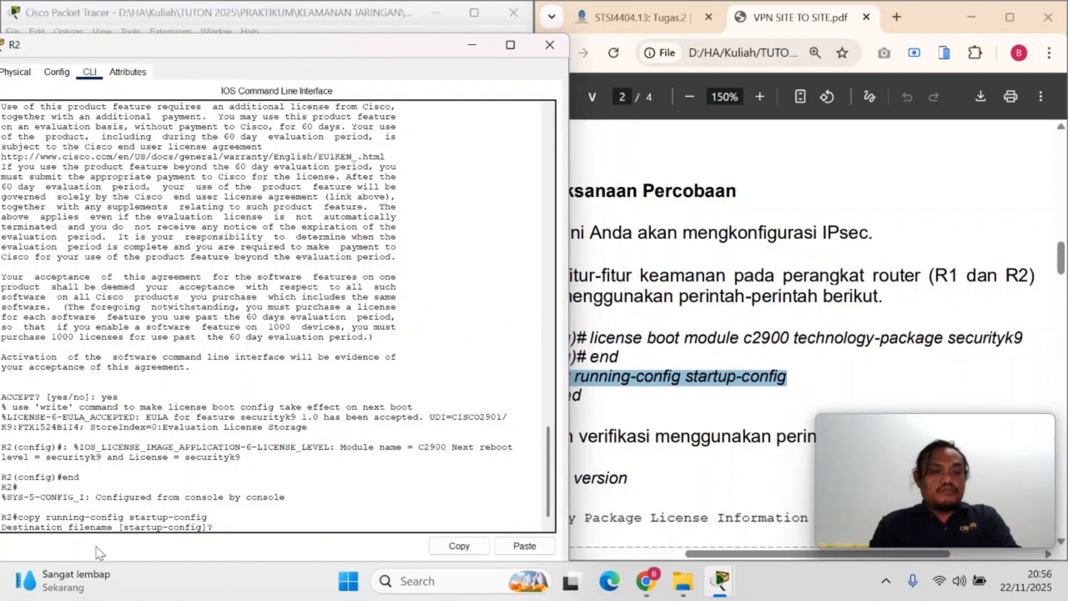
key(Return)
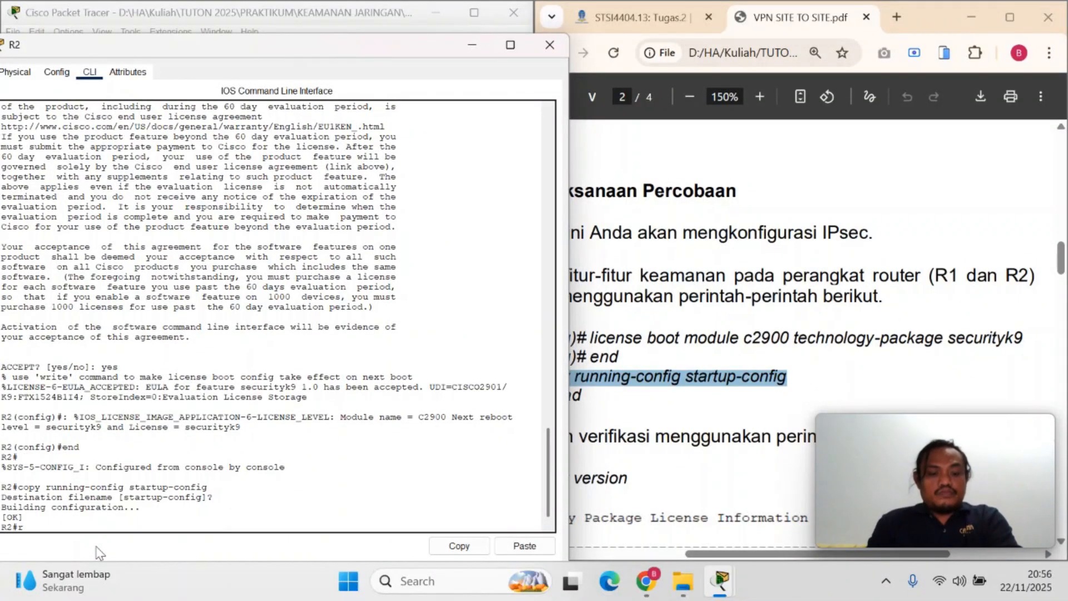
key(Return)
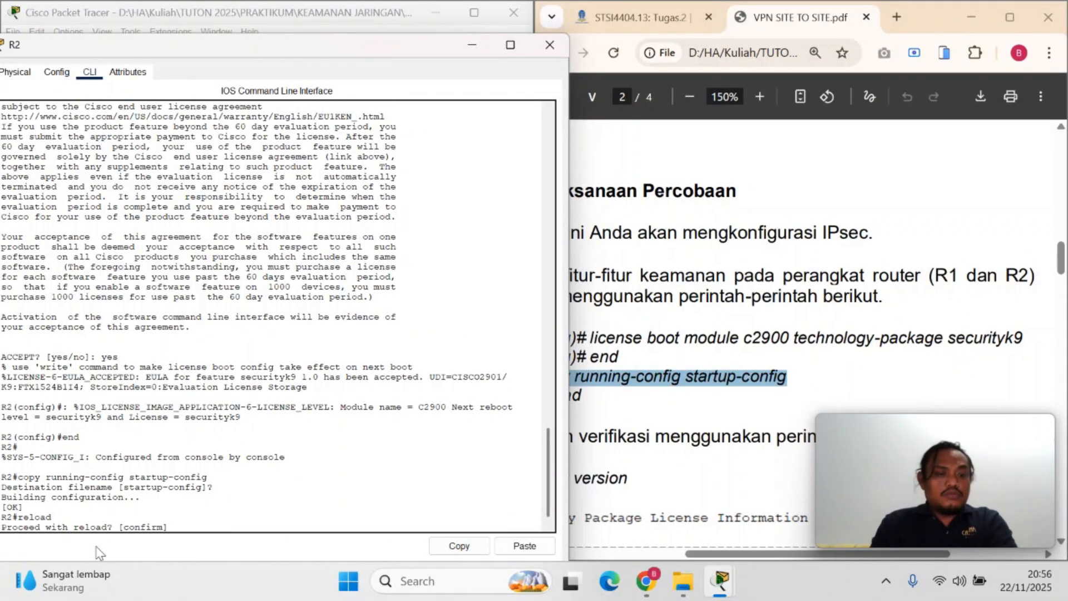
key(Return)
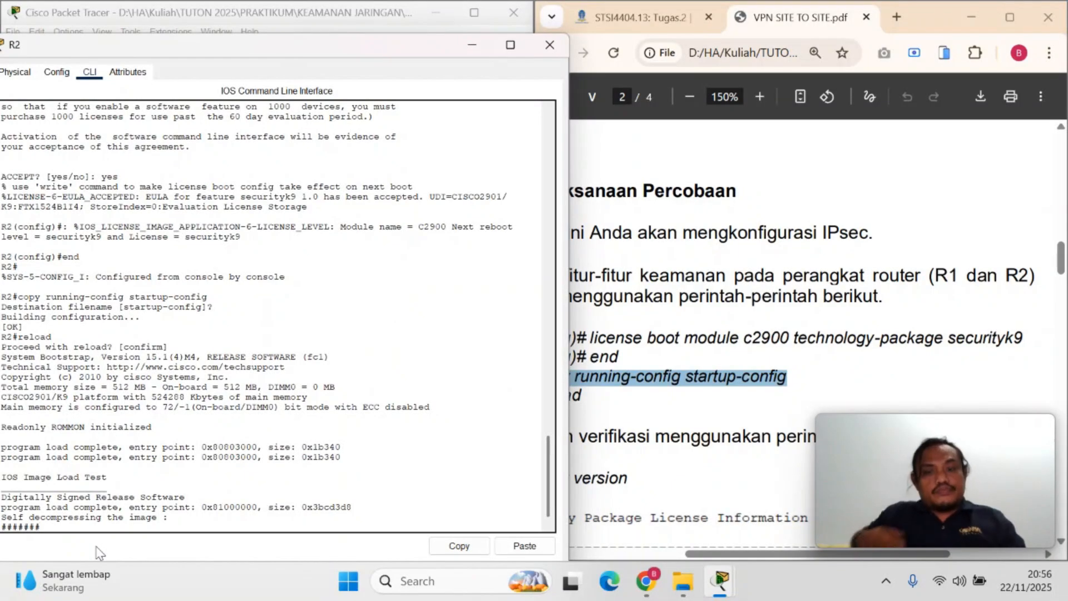
Select the show version verification command in part a of the PDF for use on R2
click(600, 441)
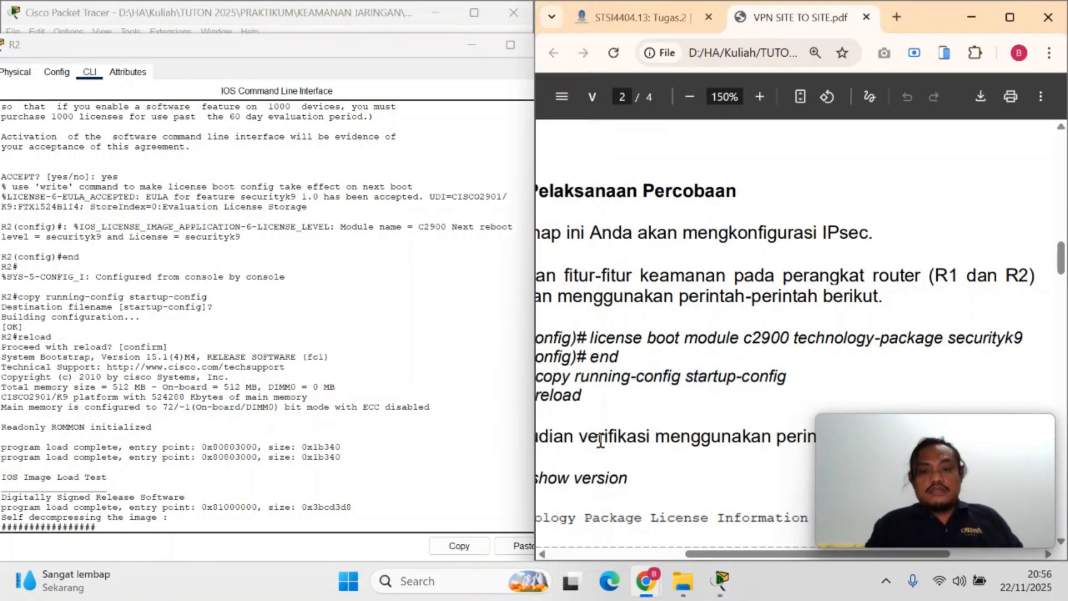
scroll(693, 557, left, 3)
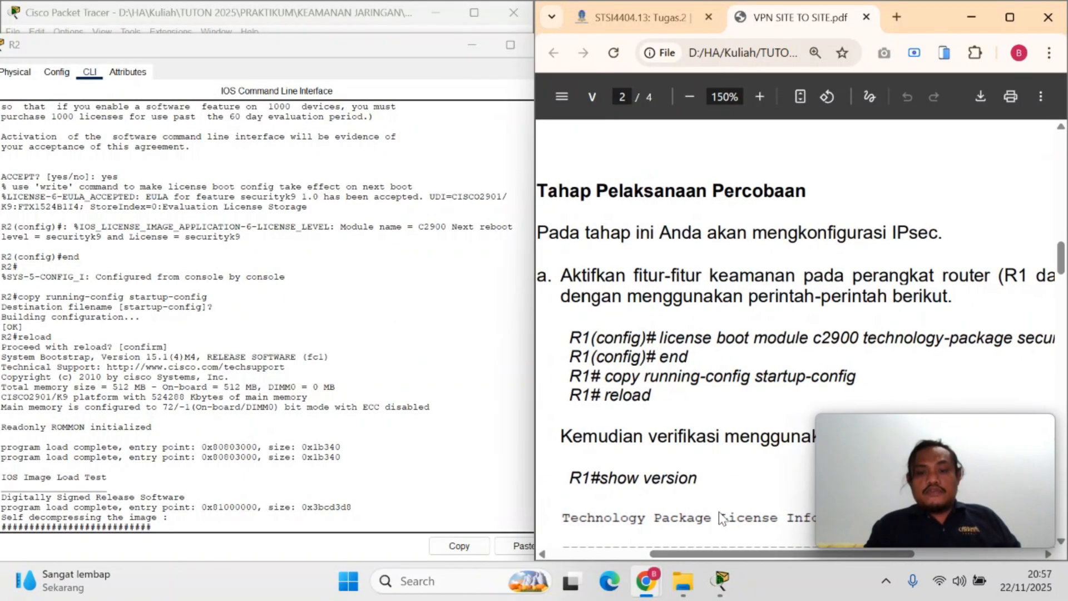
mouse_move(696, 480)
mouse_down()
mouse_move(604, 478)
mouse_move(691, 483)
mouse_up()
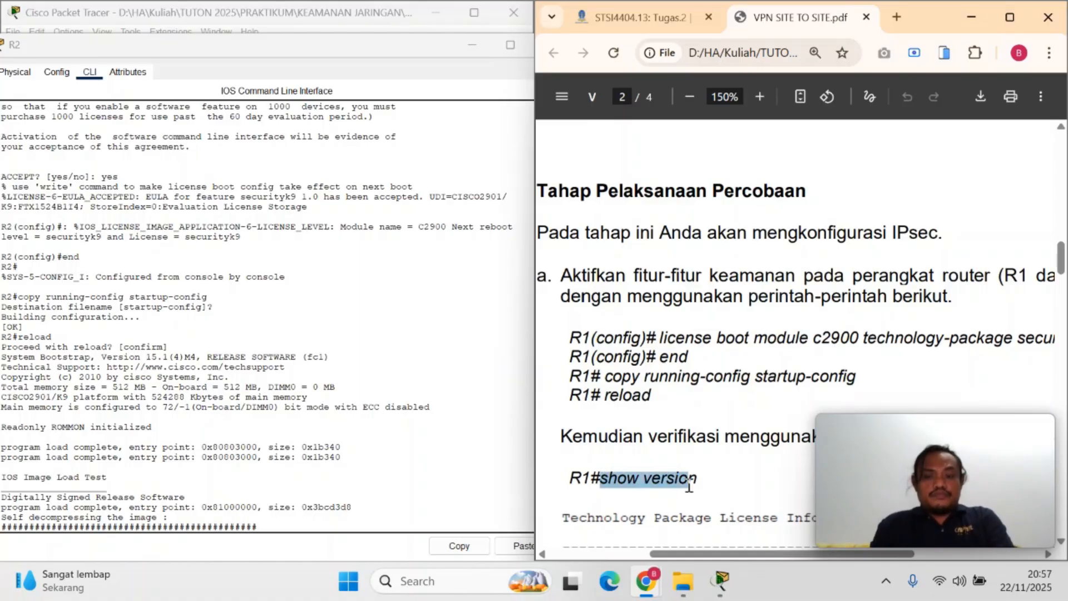
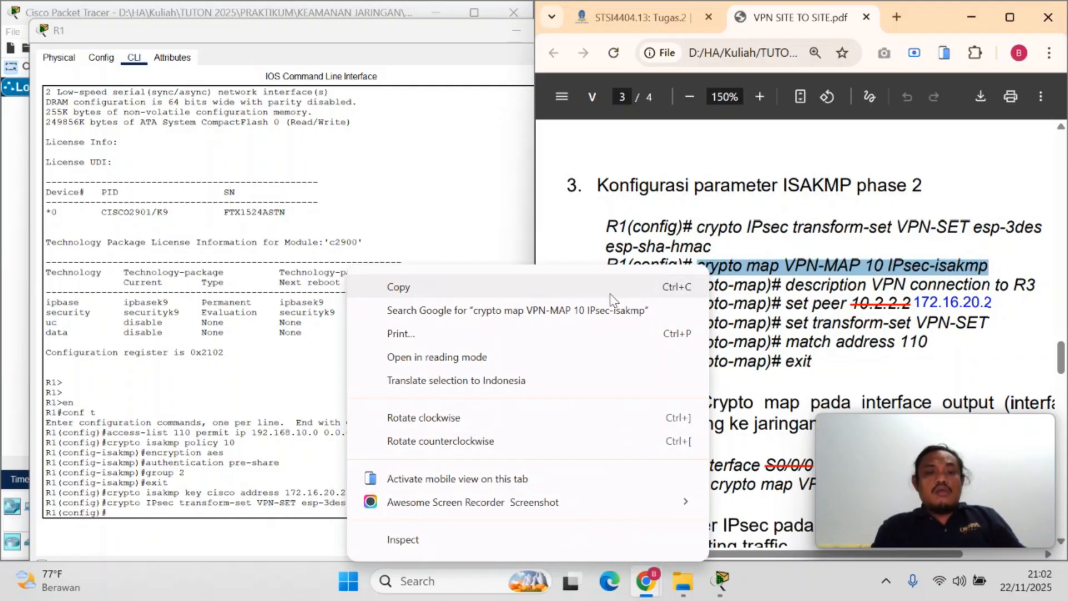
Create the crypto map on R1 with crypto map VPN-MAP 10 IPsec-isakmp copied from the PDF
click(612, 296)
click(272, 538)
text(crypto map VPN-MAP 10 IPsec-isakmp)
key(Return)
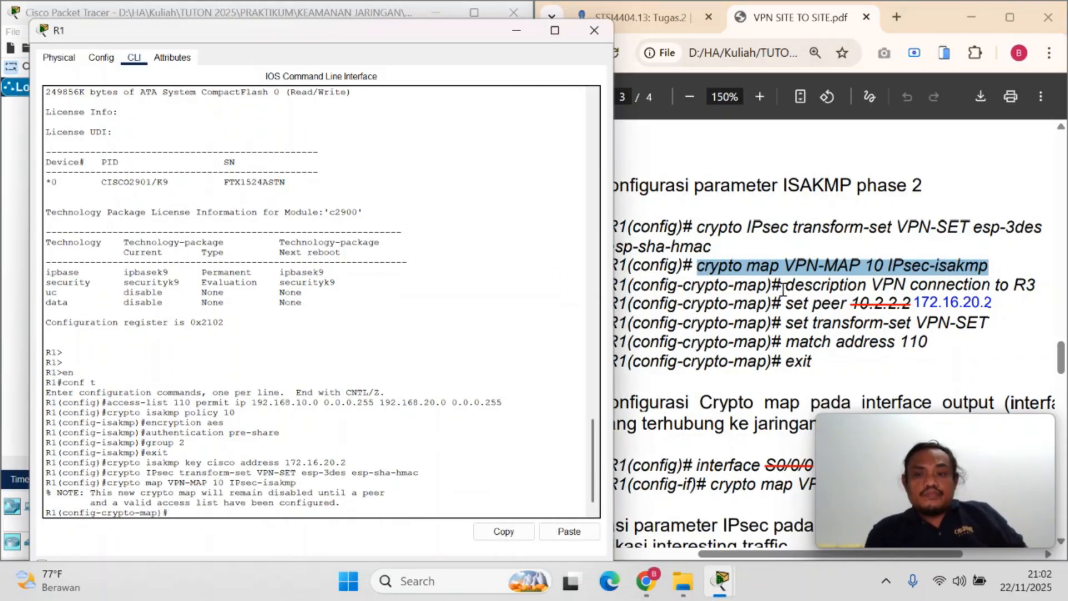
Add the PDF's description VPN connection to R3 to R1's crypto map
drag(787, 284, 1043, 287)
right_click(1024, 286)
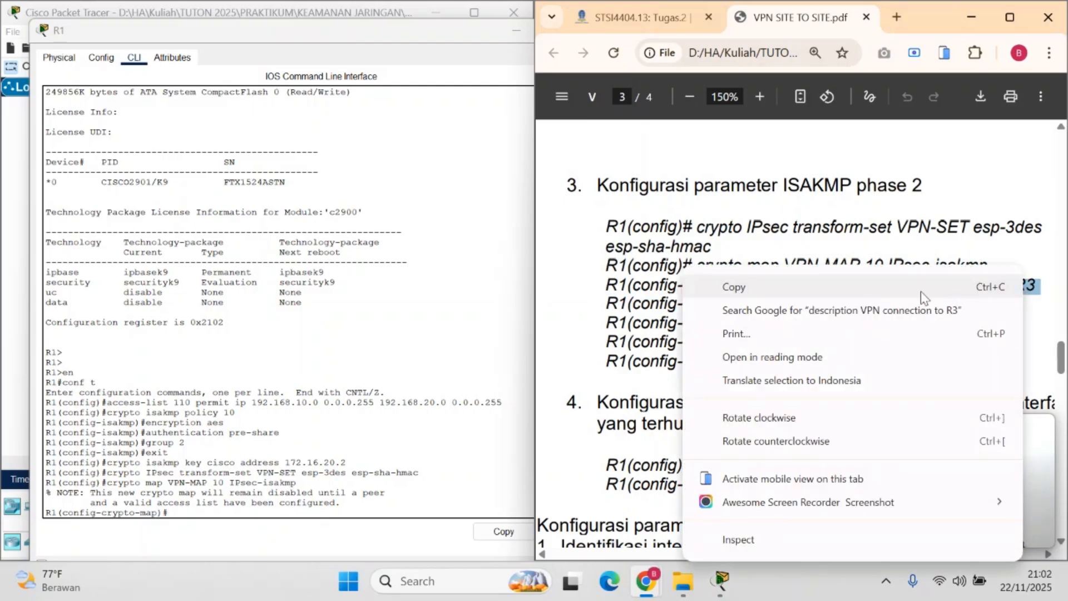
click(799, 284)
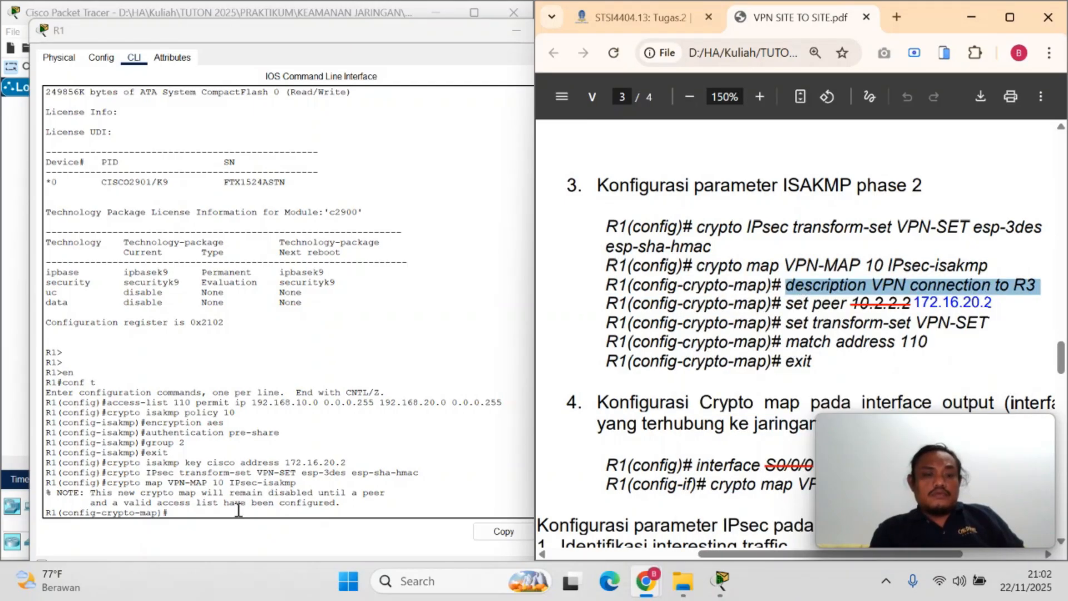
click(239, 508)
right_click(239, 512)
click(272, 538)
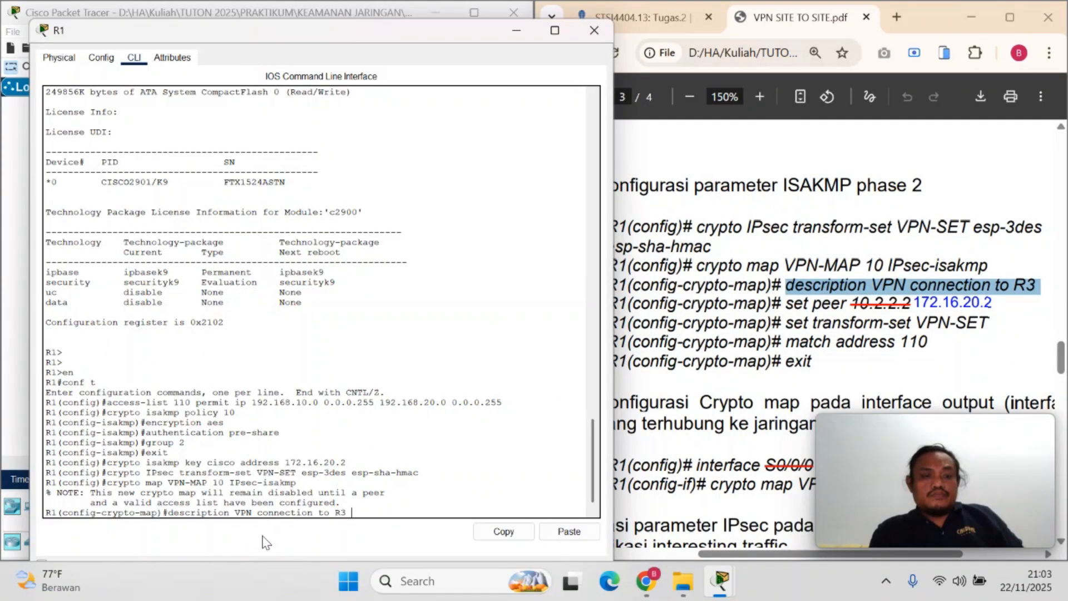
key(Return)
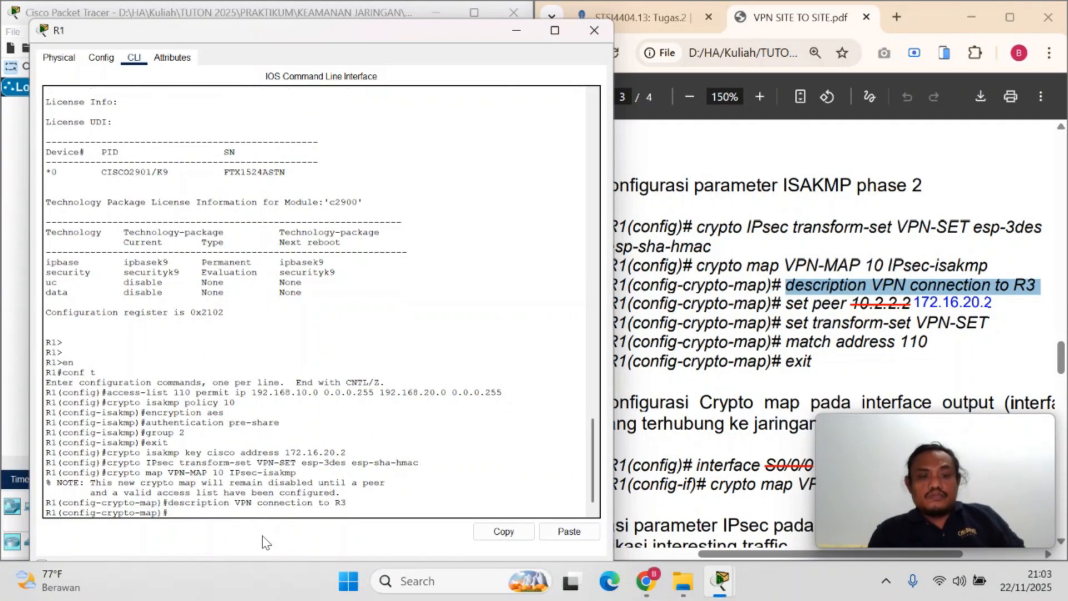
Set the peer of R1's crypto map to the PDF's corrected address with set peer 172.16.20.2
drag(786, 305, 845, 304)
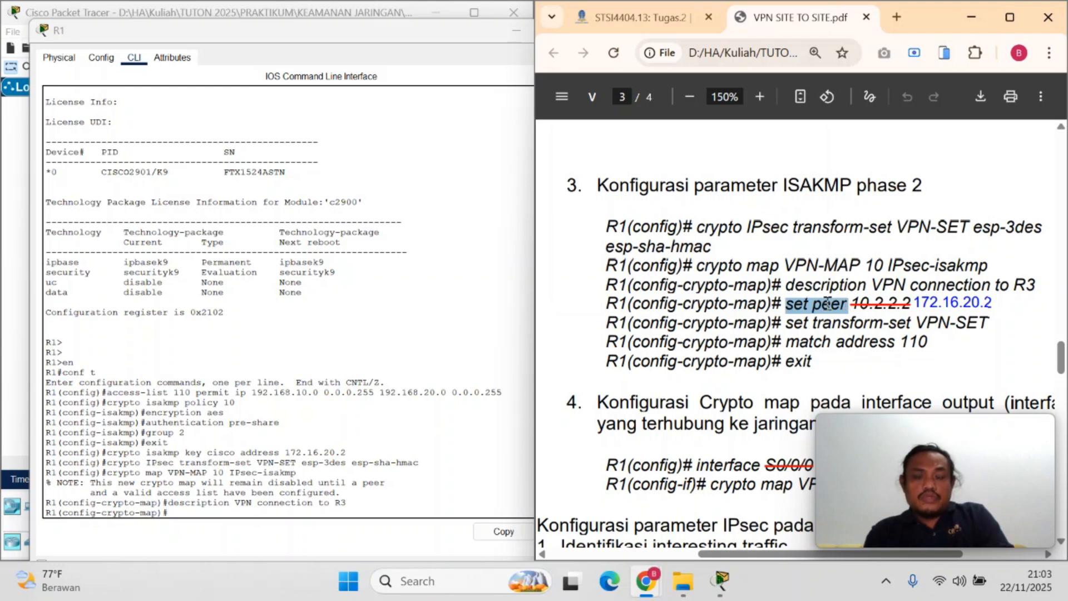
right_click(829, 305)
click(597, 34)
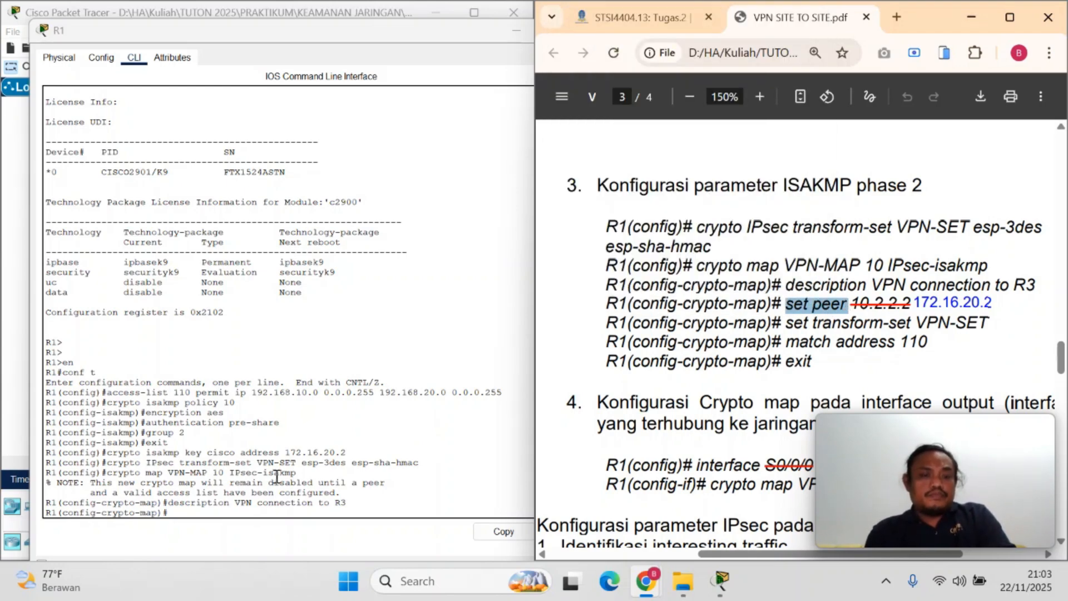
right_click(206, 509)
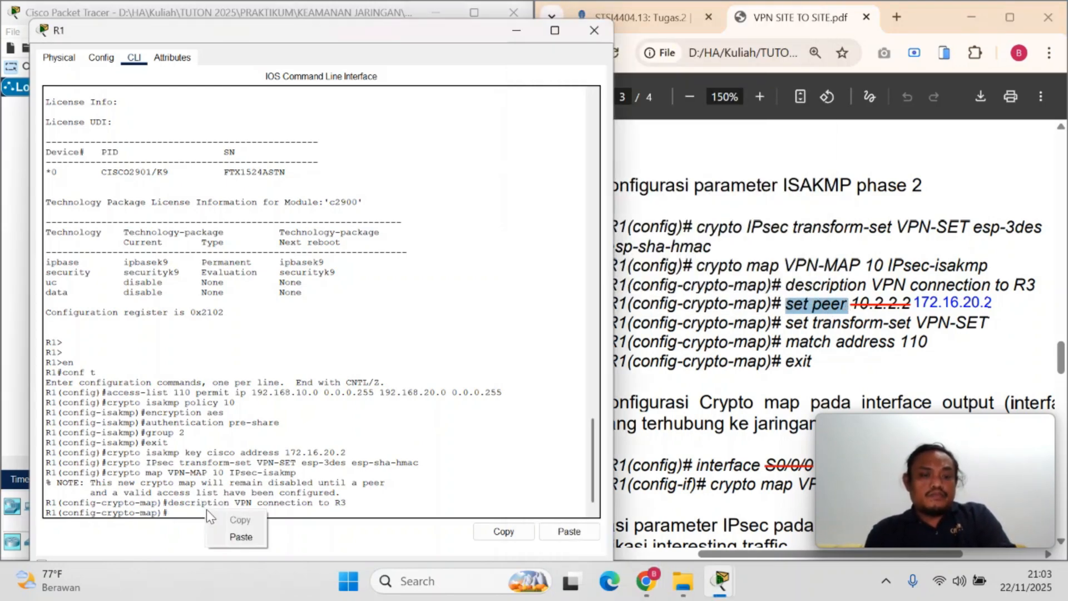
click(238, 536)
click(790, 36)
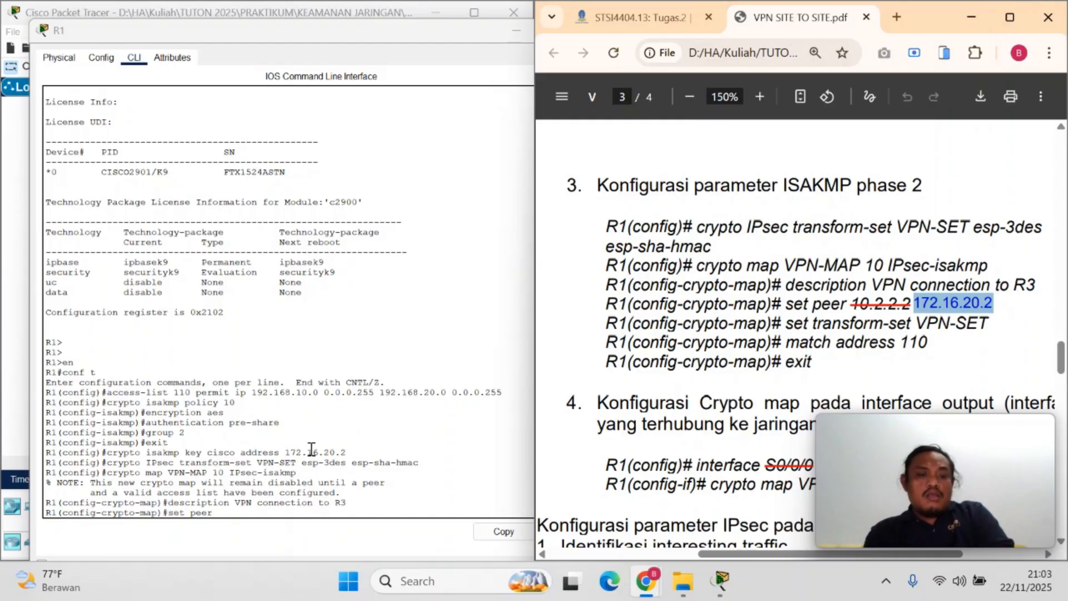
right_click(262, 508)
click(295, 535)
key(Return)
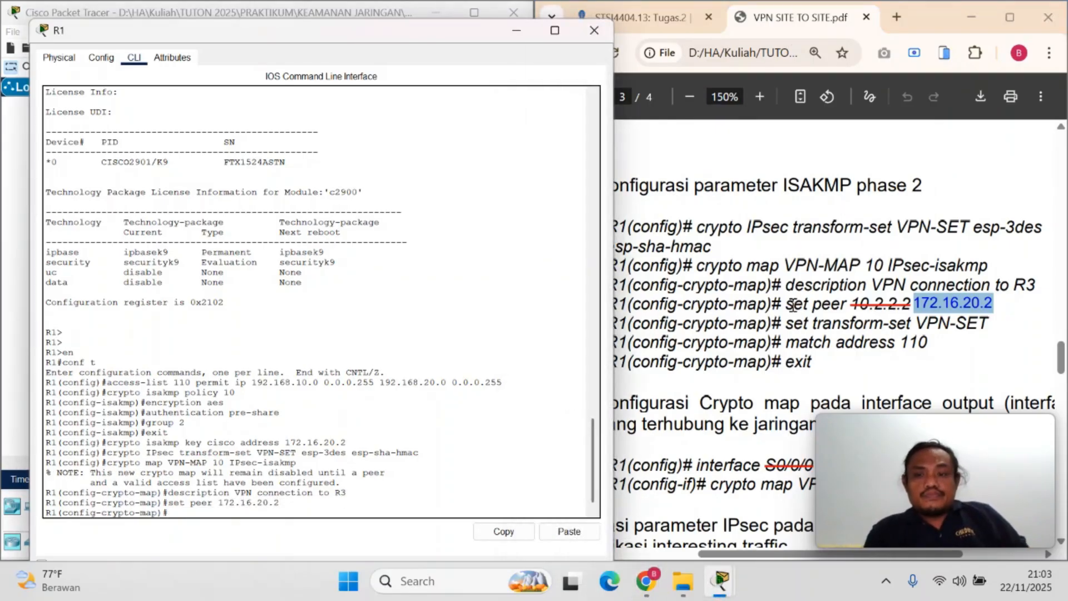
Assign the transform set to R1's crypto map with set transform-set VPN-SET from the PDF
drag(785, 324, 988, 325)
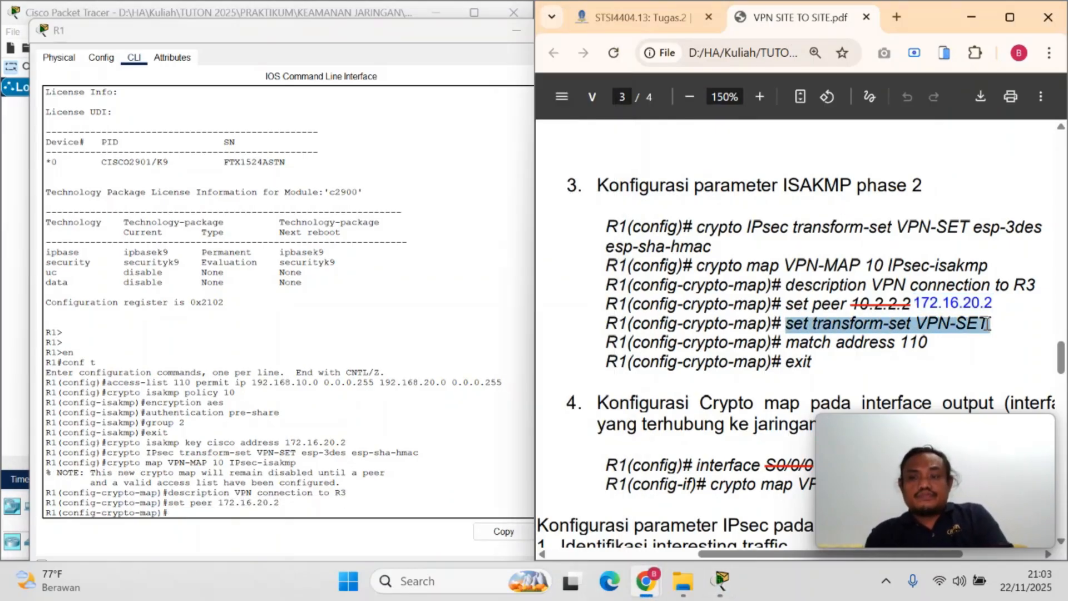
right_click(957, 325)
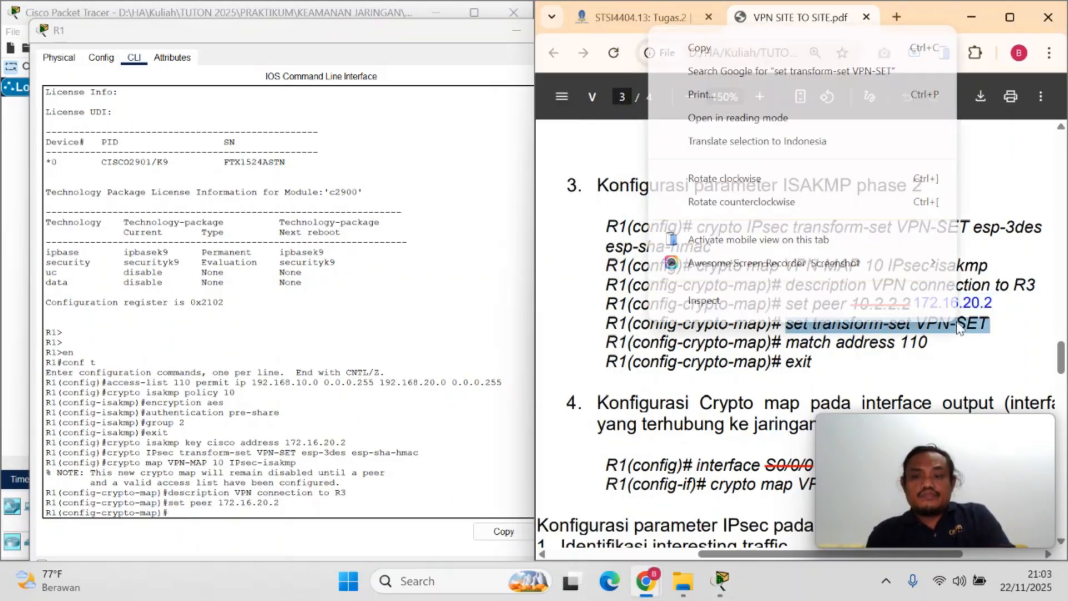
click(700, 48)
click(179, 512)
right_click(179, 510)
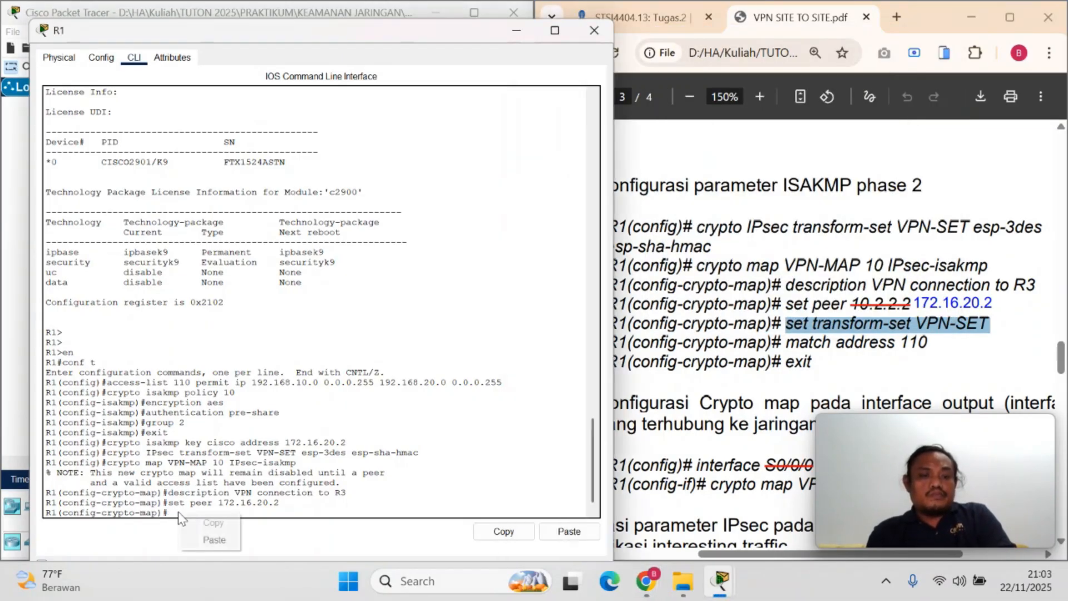
click(209, 538)
key(Return)
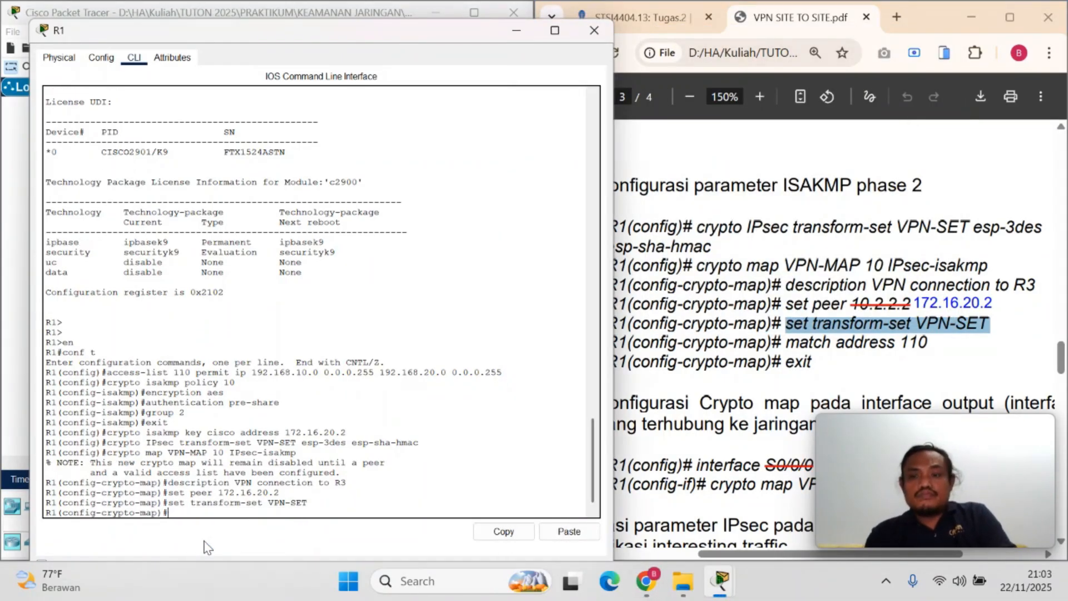
Bind access list 110 to R1's crypto map with match address 110, and leave crypto map configuration with exit
click(799, 322)
drag(786, 343, 933, 344)
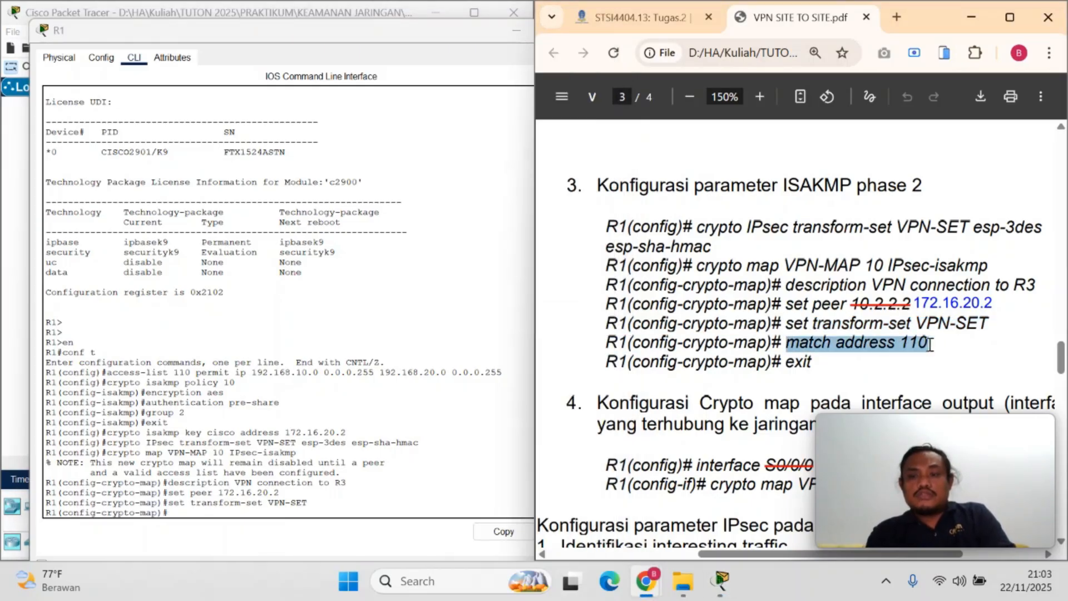
right_click(911, 344)
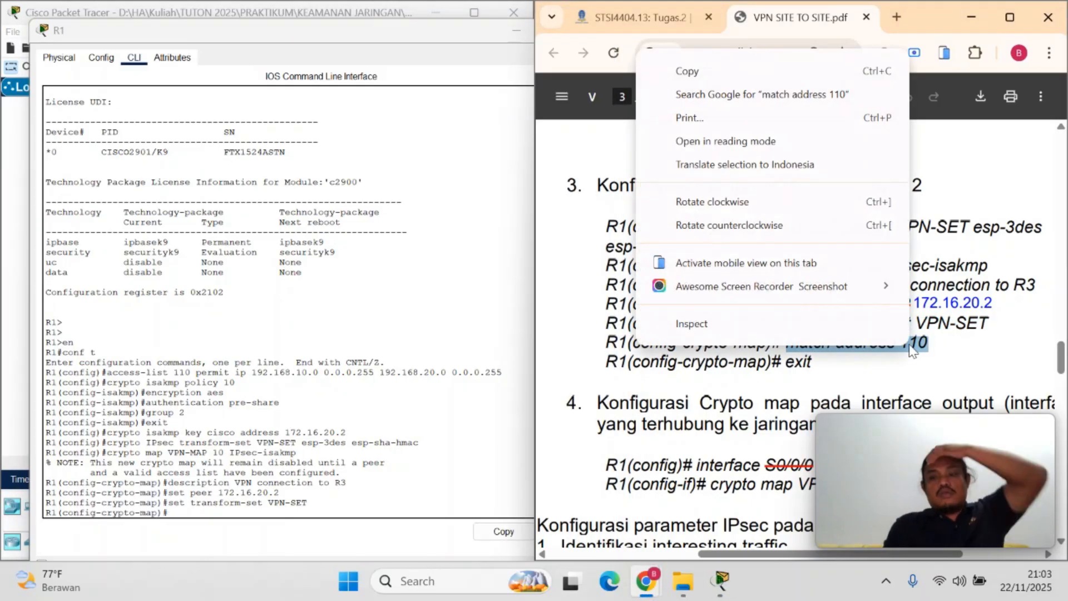
click(690, 72)
click(243, 545)
key(ctrl+v)
key(Return)
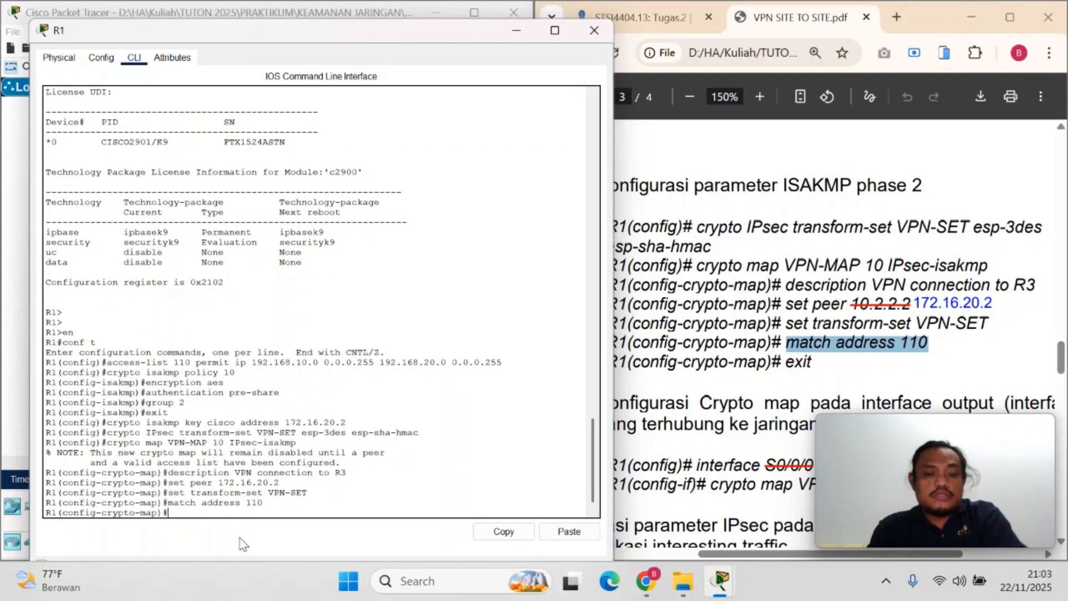
text(exit)
key(Return)
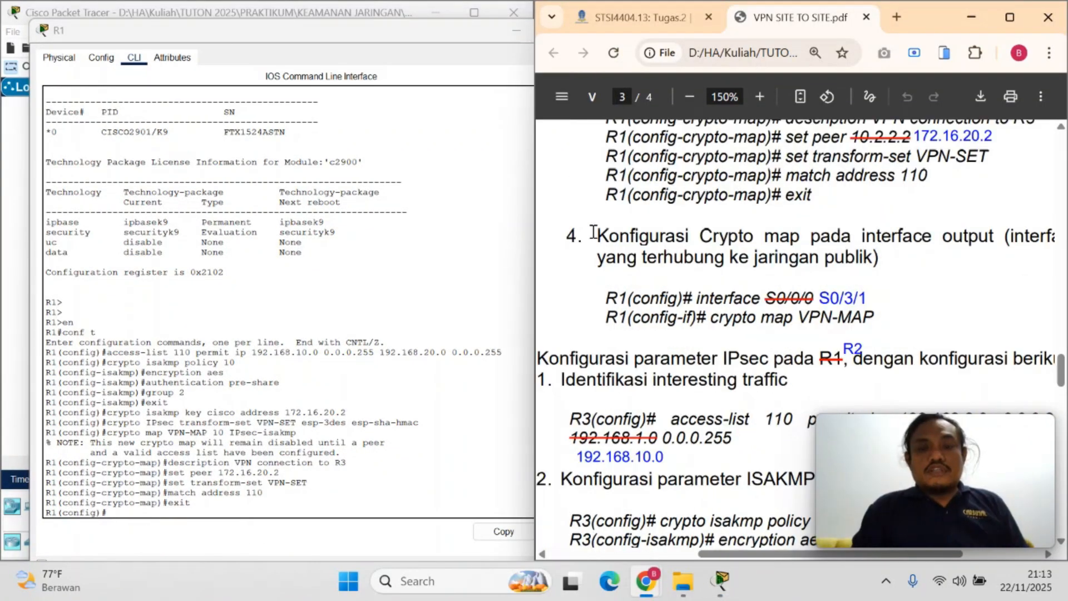
Enter configuration of R1's public-facing interface with interface s0/3/1, following section 4 of the PDF
drag(596, 236, 832, 324)
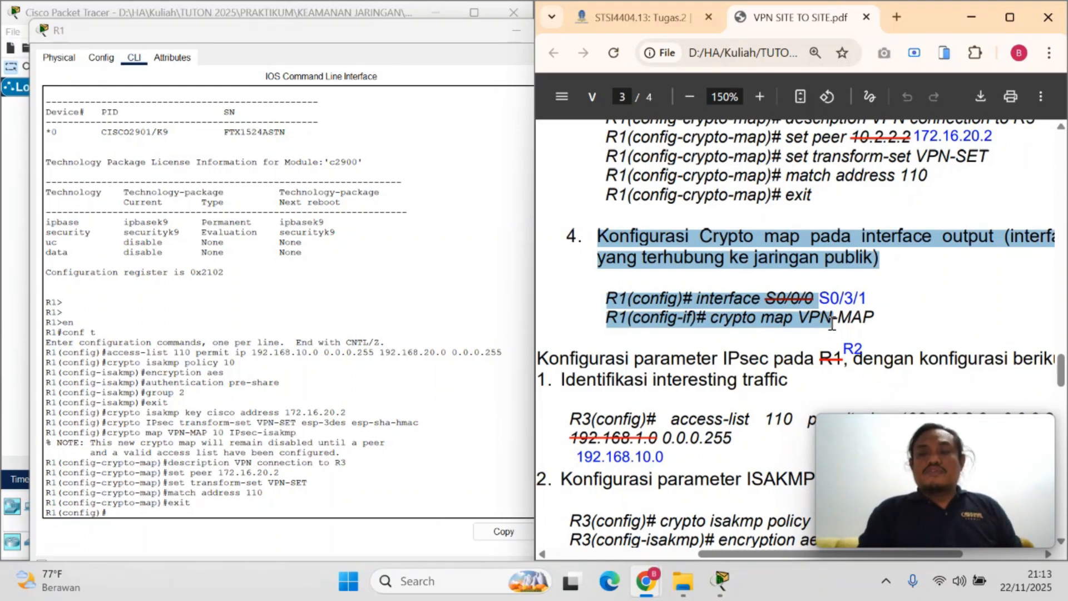
click(921, 284)
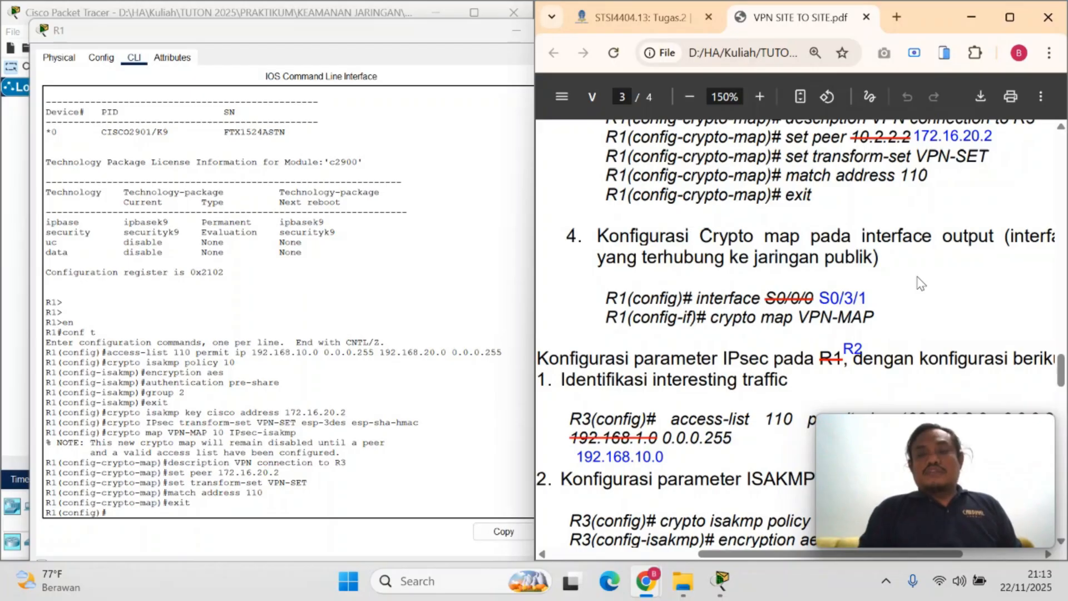
drag(697, 299, 757, 301)
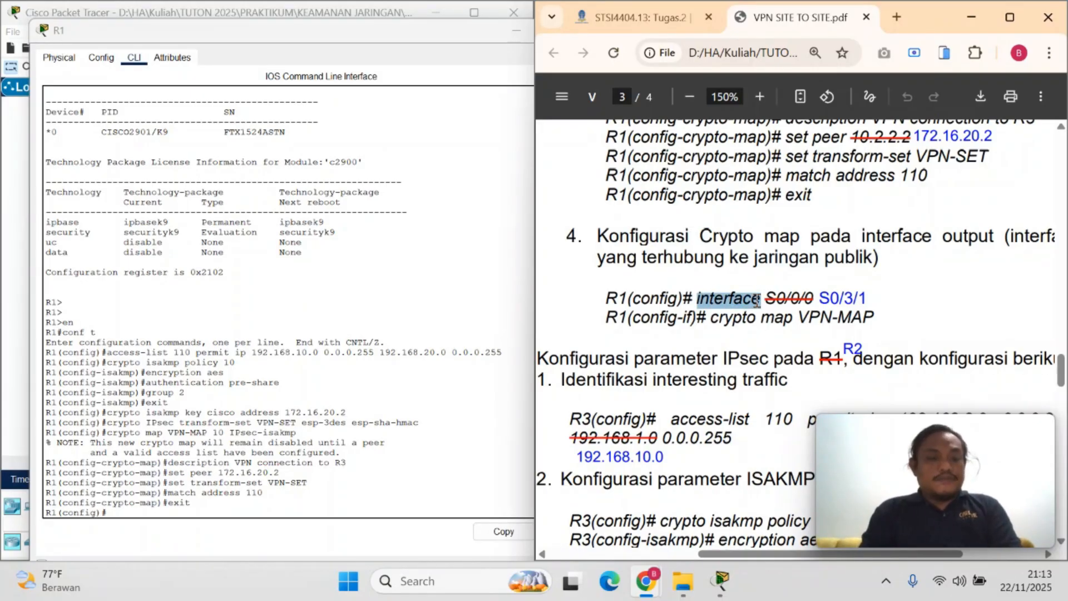
click(174, 548)
key(ctrl+v)
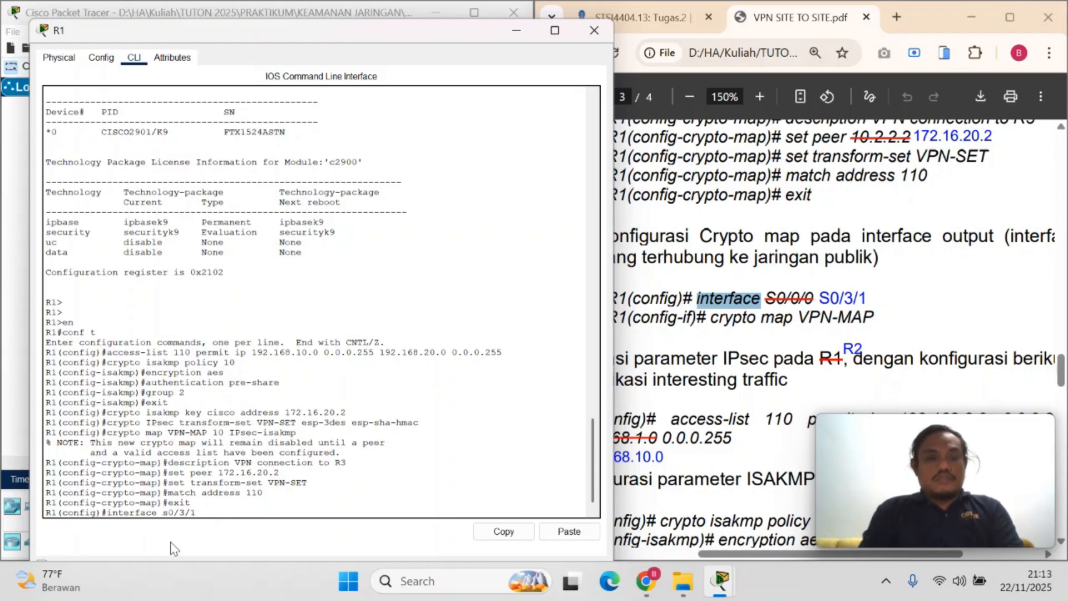
text(s0/3/1)
key(Return)
Apply the crypto map to R1's s0/3/1 interface with crypto map VPN-MAP from the PDF
drag(710, 317, 874, 319)
right_click(847, 318)
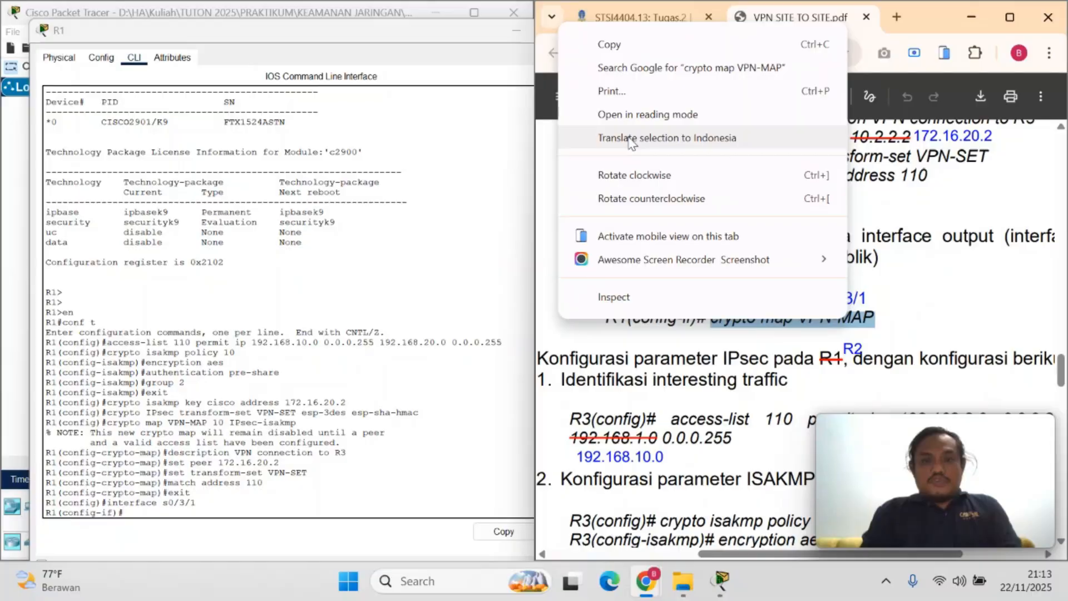
click(615, 54)
click(211, 505)
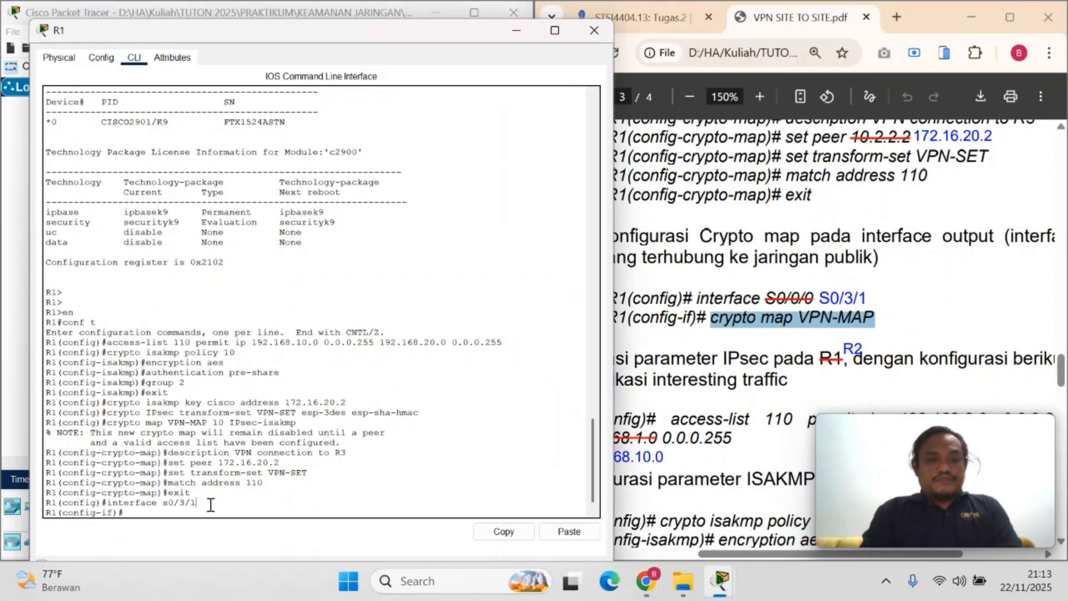
right_click(203, 513)
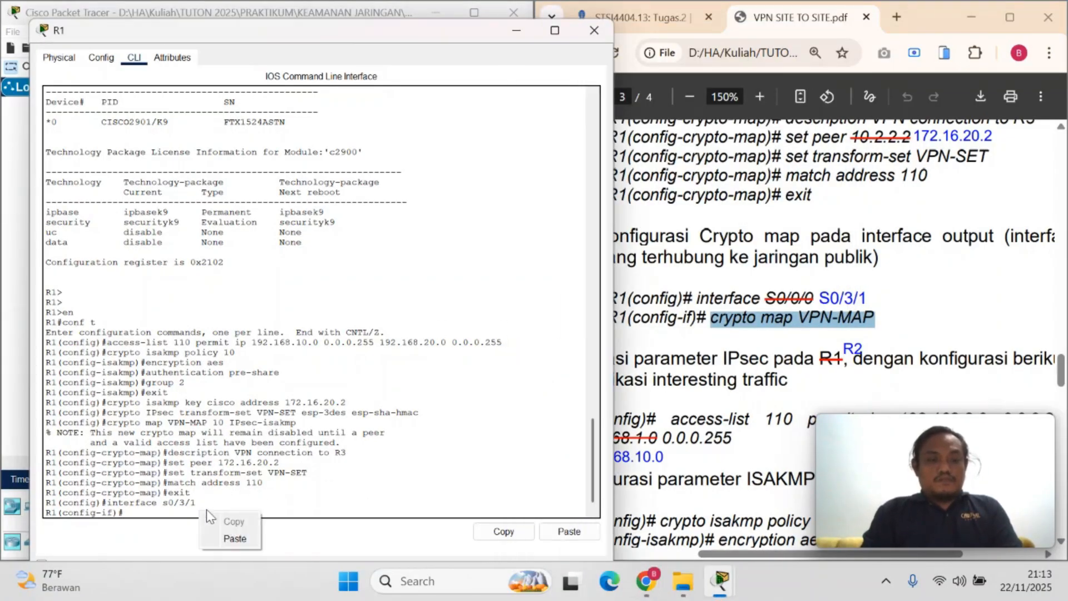
click(234, 539)
key(Return)
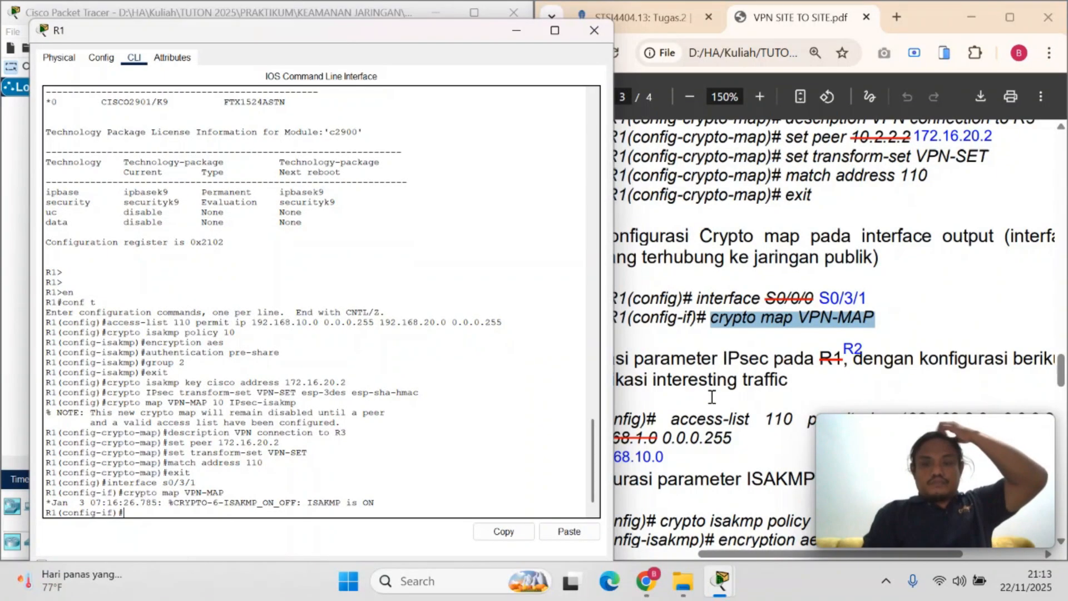
Check the PDF's R2 IPsec section and leave R1's interface configuration with exit
click(711, 397)
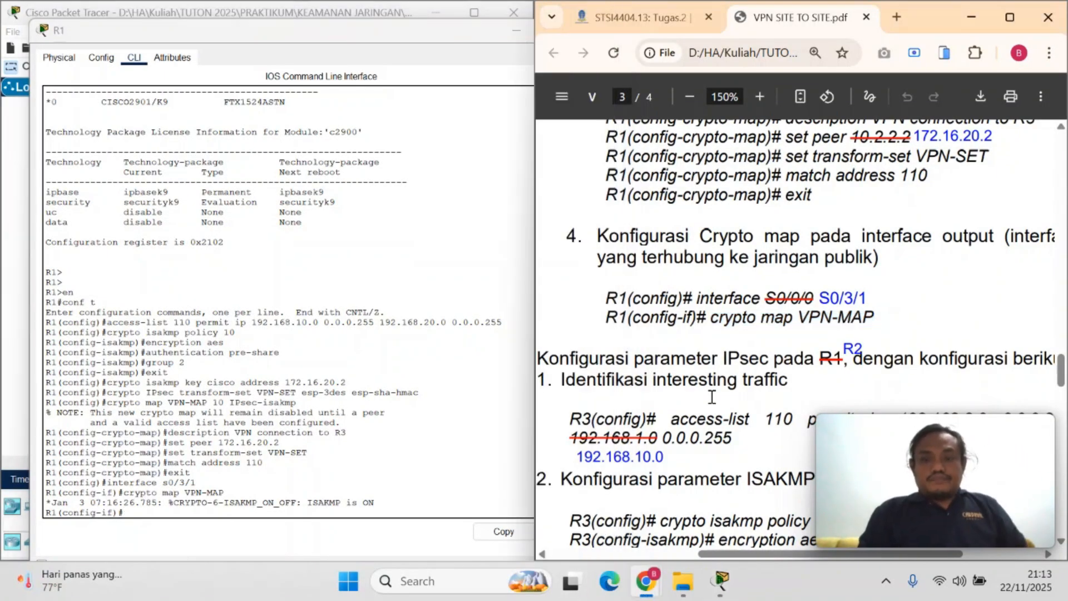
scroll(712, 396, down, 2)
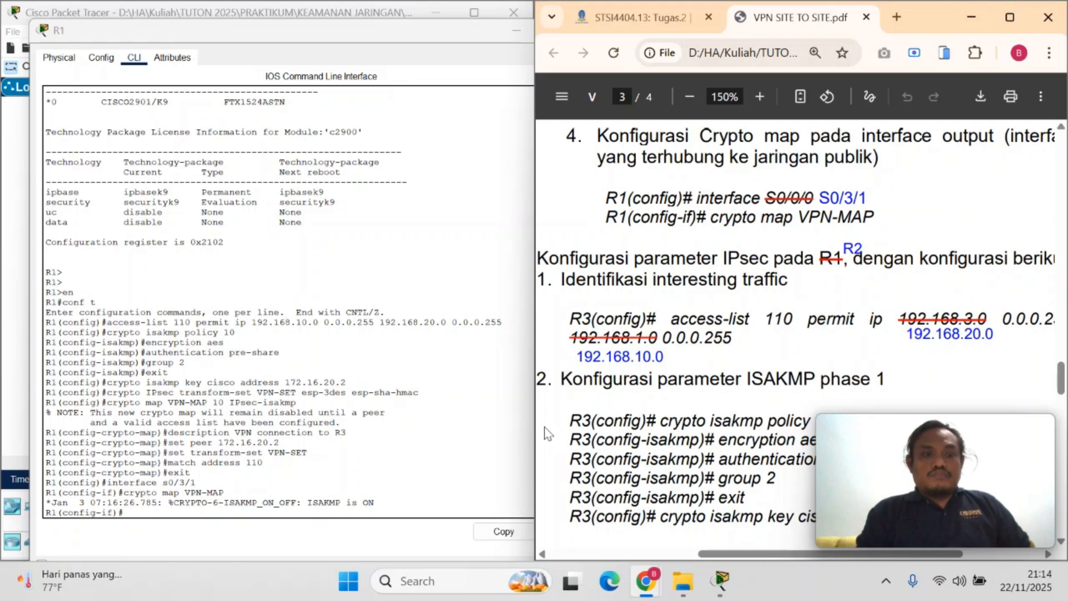
click(157, 515)
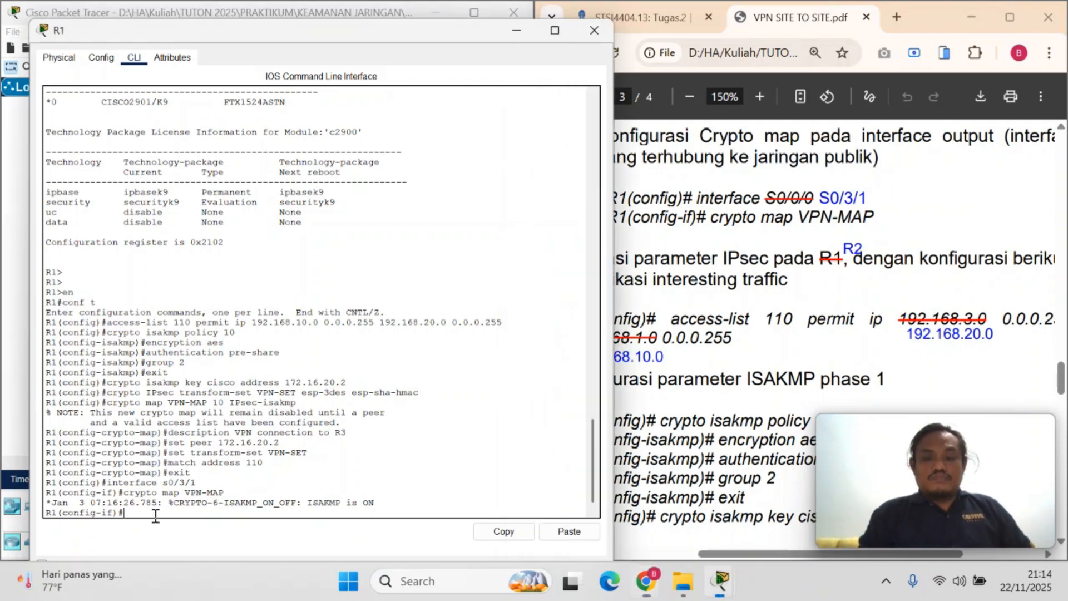
key(Return)
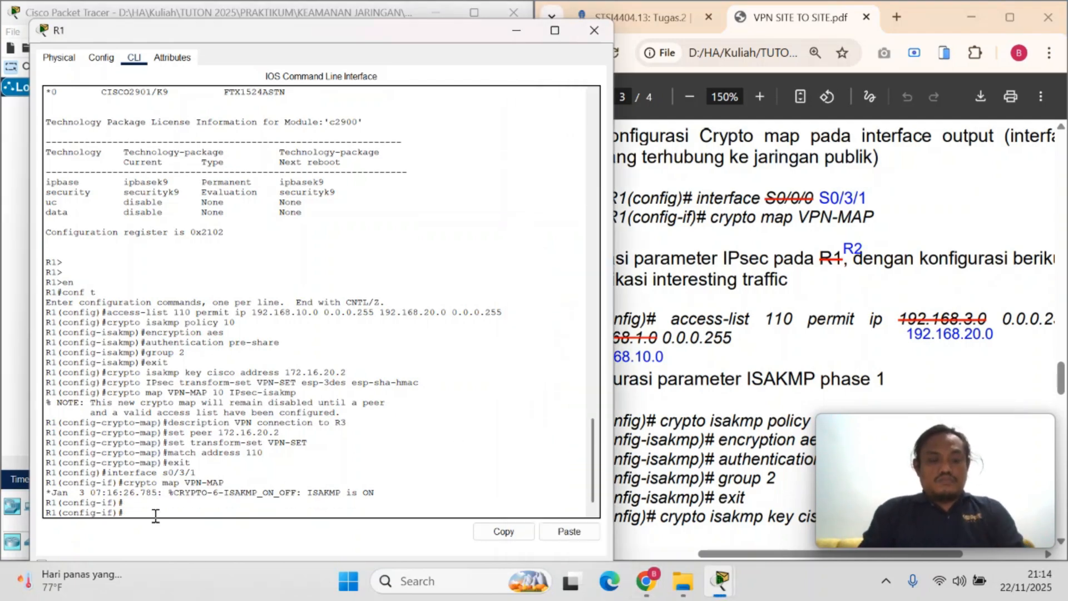
key(Return)
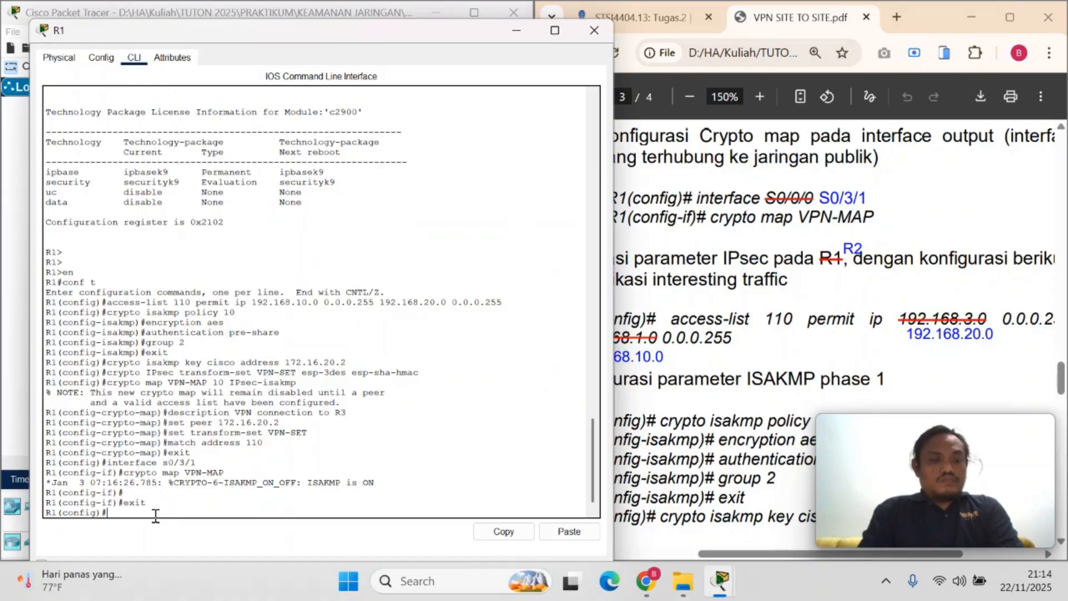
key(Return)
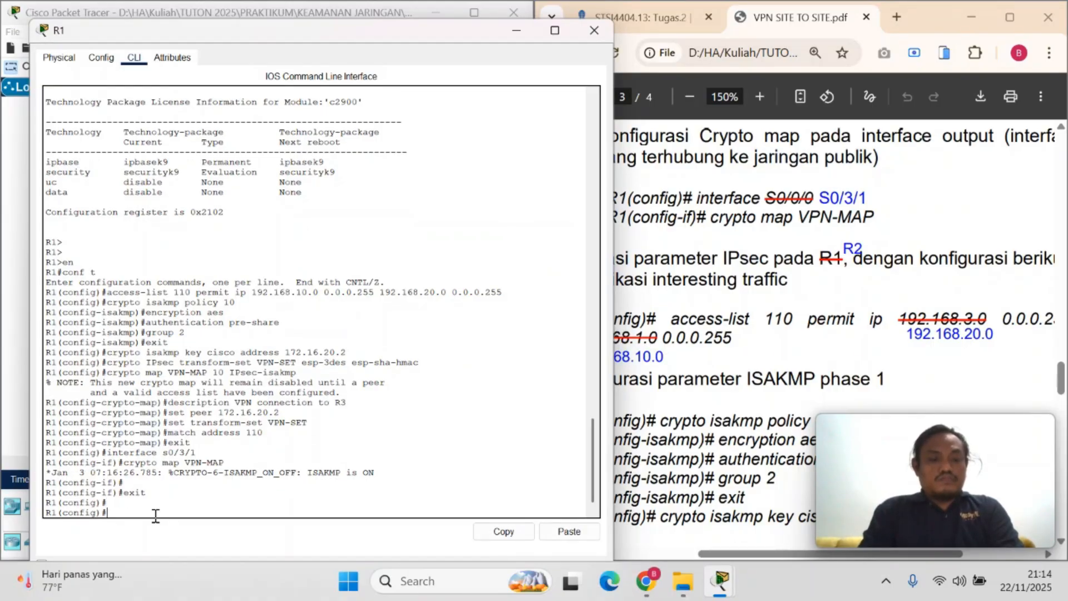
Minimize R1's window, open R2's command line from the topology, and place its window beside the PDF
click(515, 32)
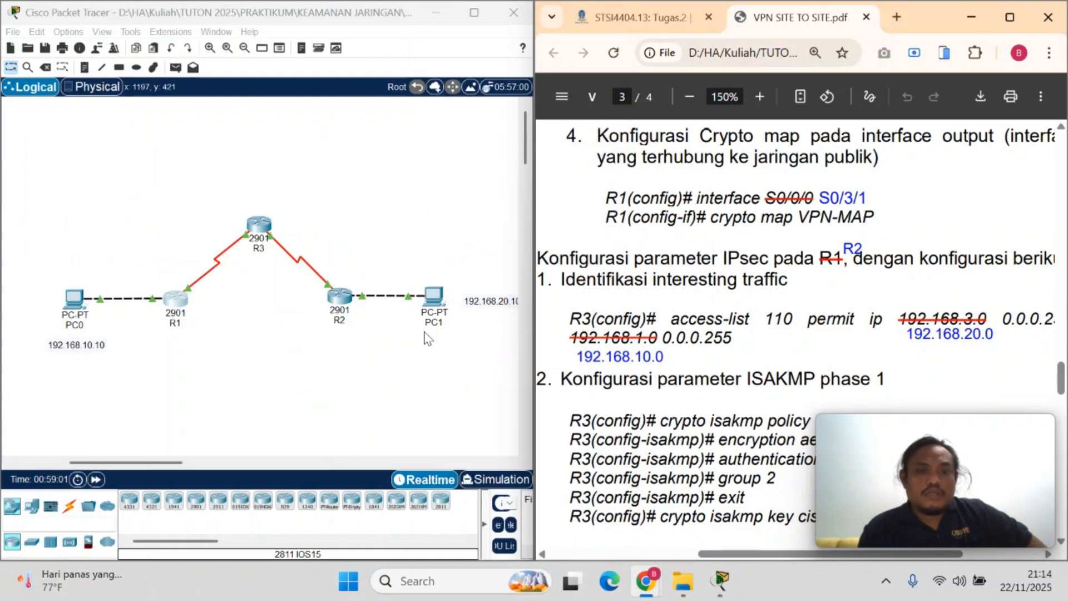
click(342, 310)
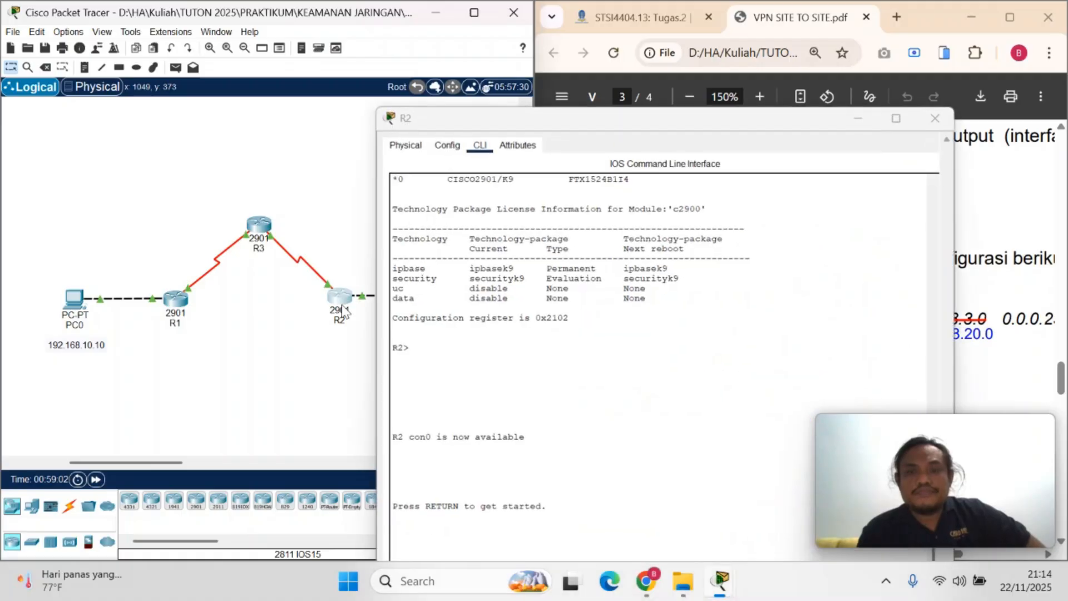
drag(773, 119, 428, 106)
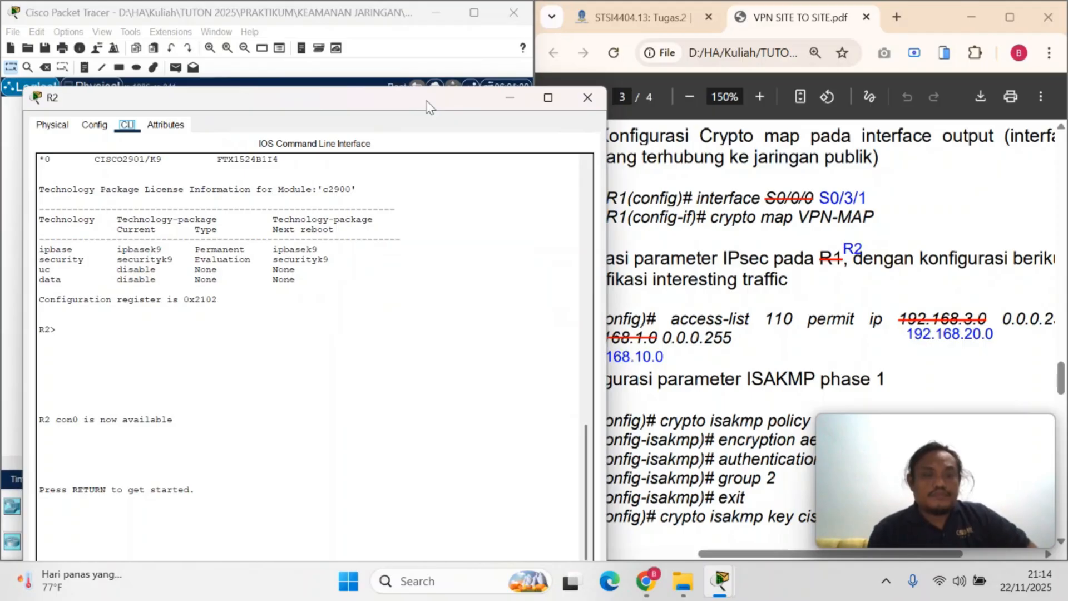
Wake R2's console and enter global configuration mode with en and conf t, keeping its window beside the PDF
click(373, 339)
key(Return)
key(Return)
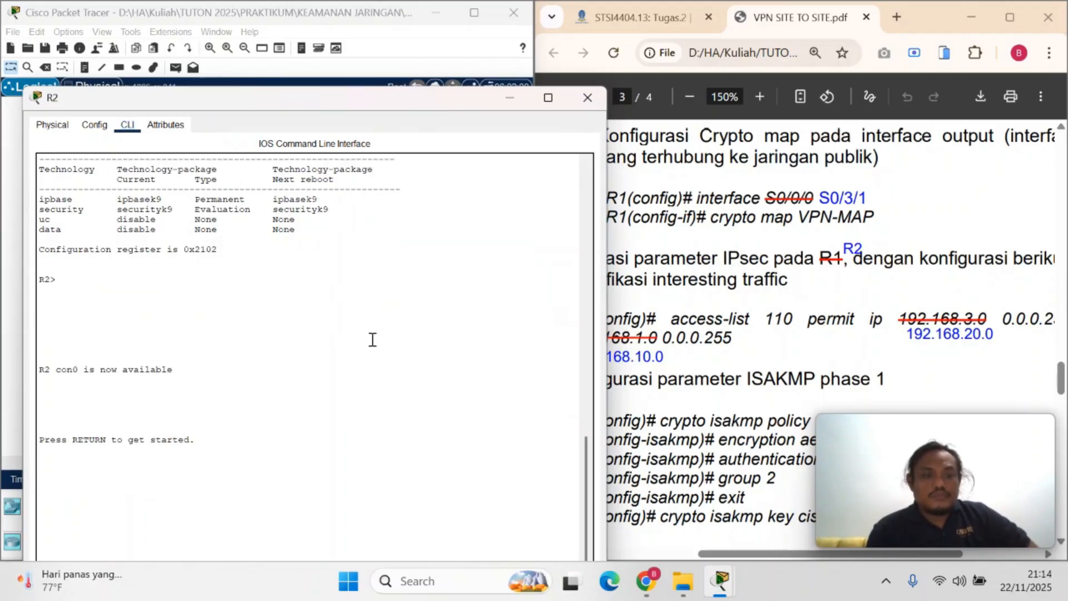
drag(438, 109, 431, 58)
text(en)
key(Return)
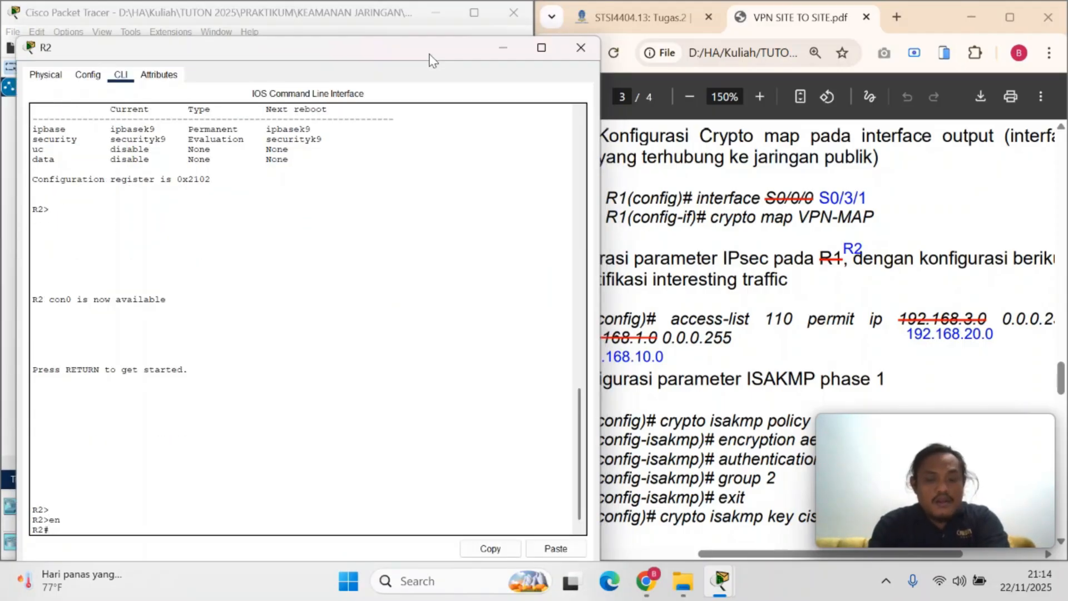
text(conf)
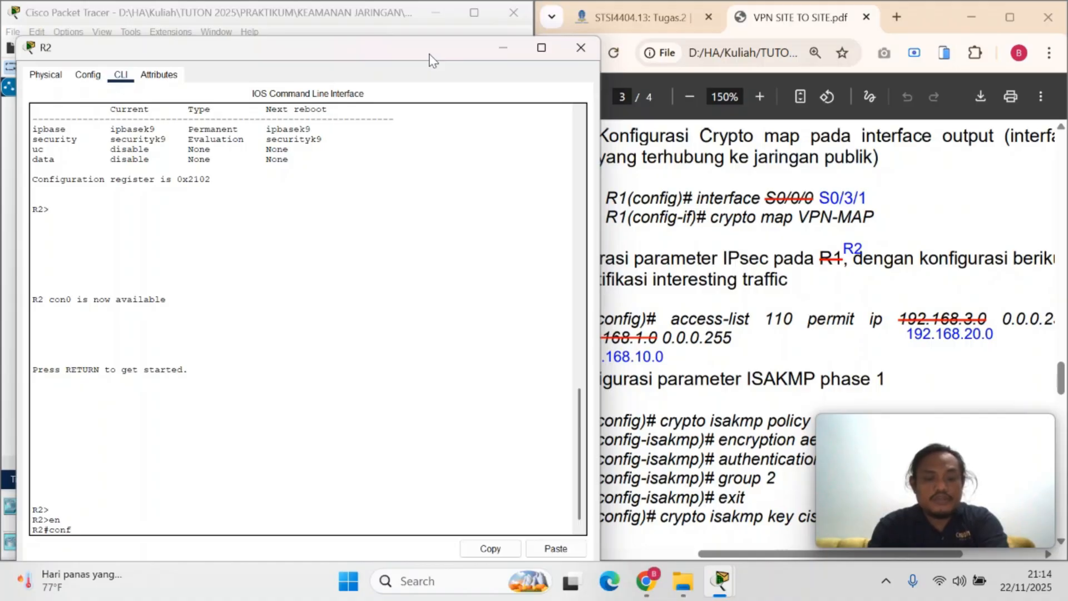
text( t)
key(Return)
Review the PDF's R2 IPsec section, from interesting traffic through ISAKMP phases 1 and 2 to the crypto map and verification instructions
click(937, 261)
scroll(937, 262, right, 2)
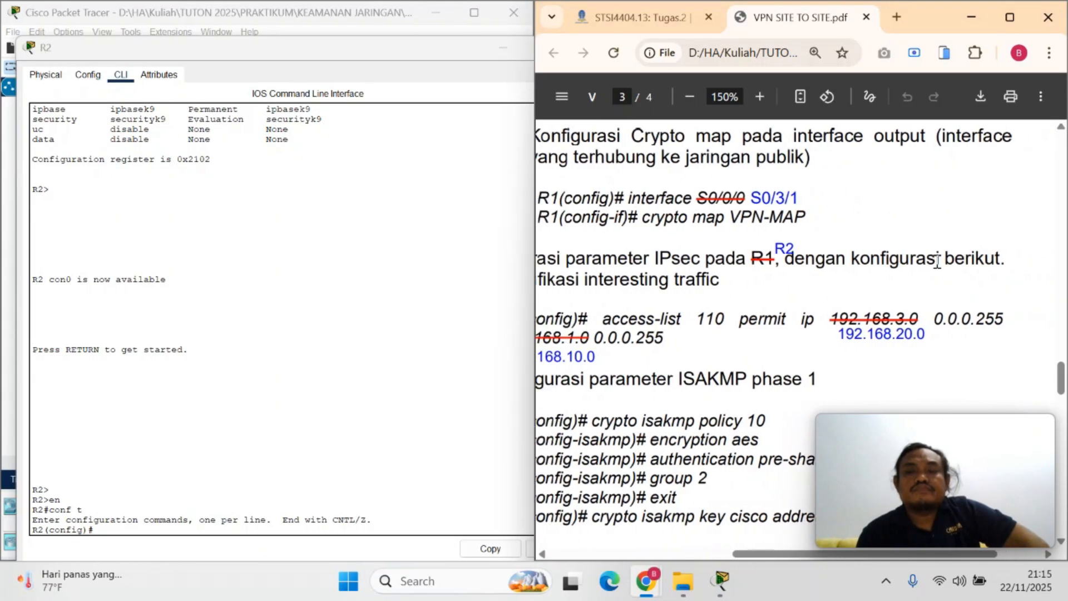
scroll(937, 262, left, 3)
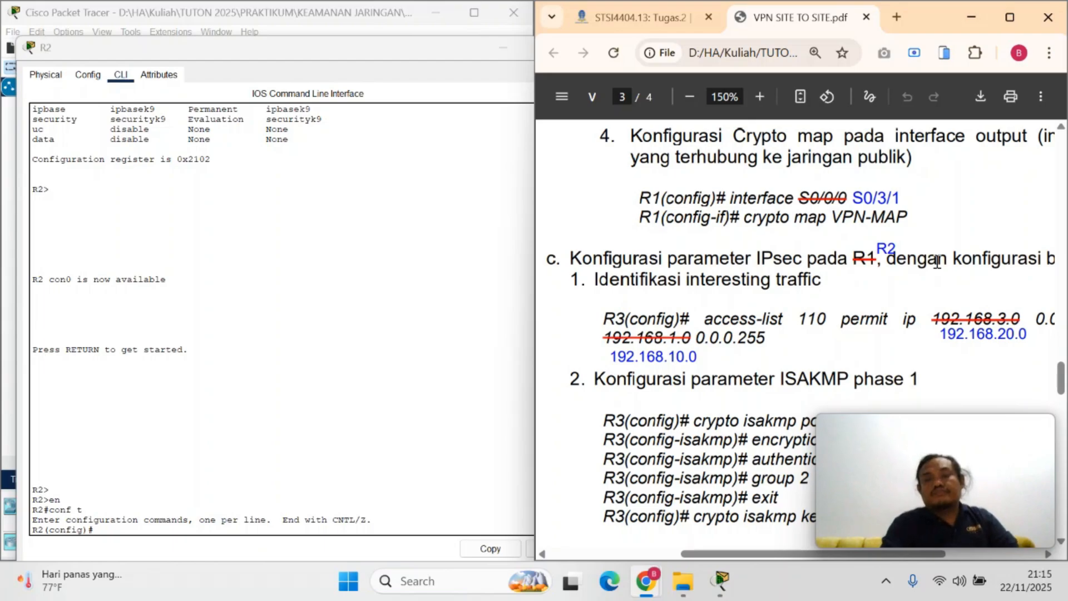
scroll(937, 262, down, 3)
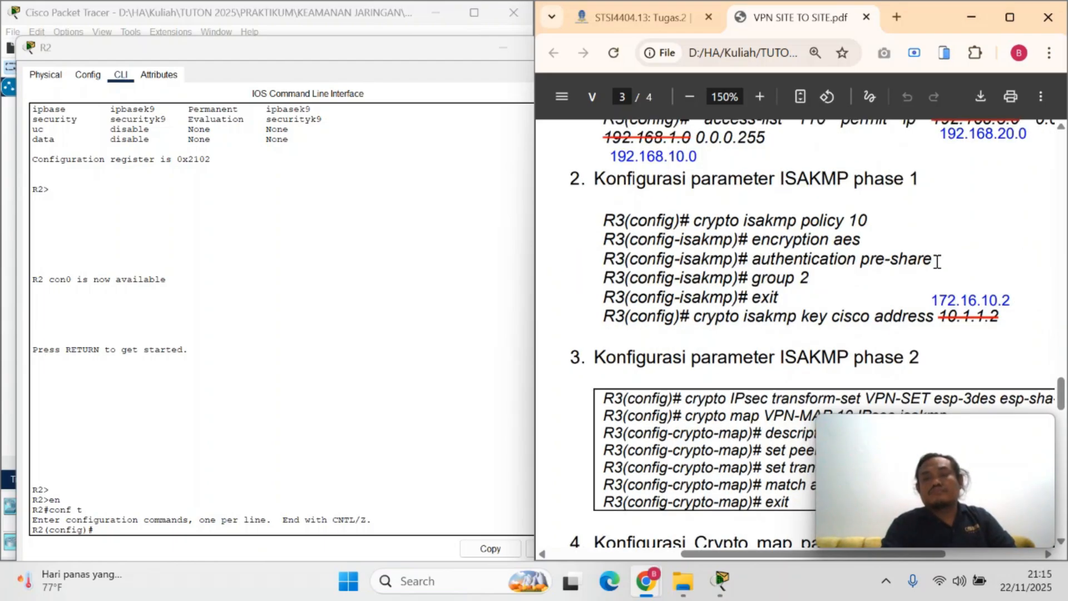
scroll(937, 262, down, 4)
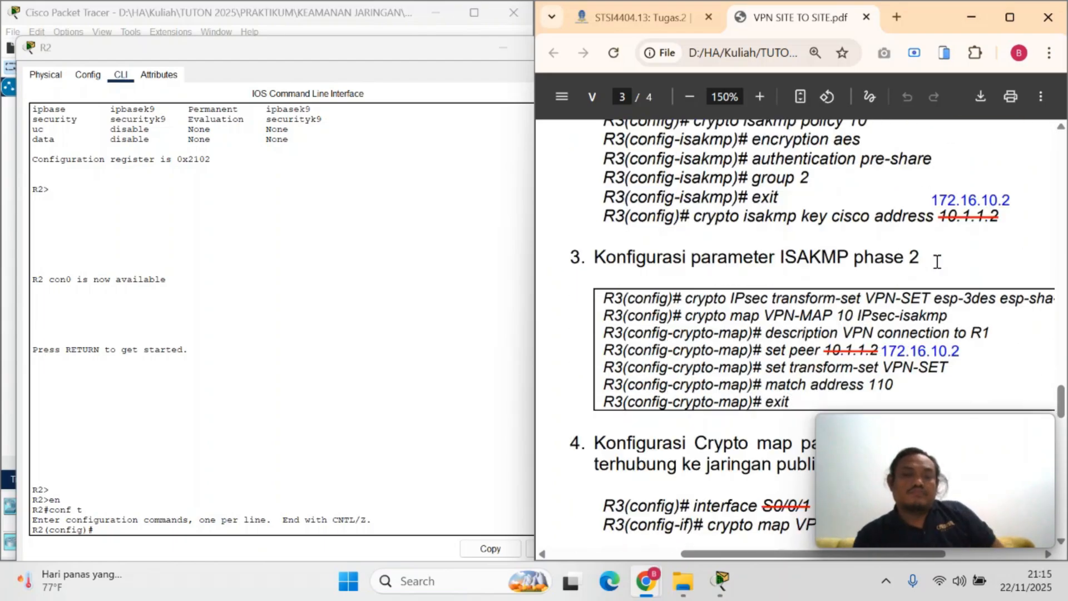
scroll(937, 262, down, 7)
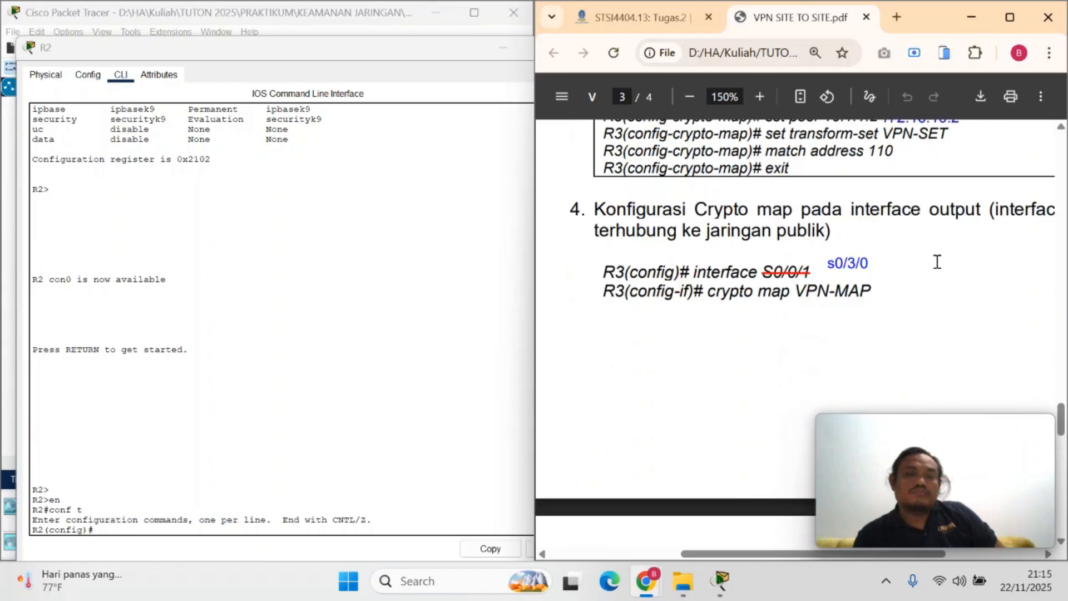
scroll(937, 261, left, 1)
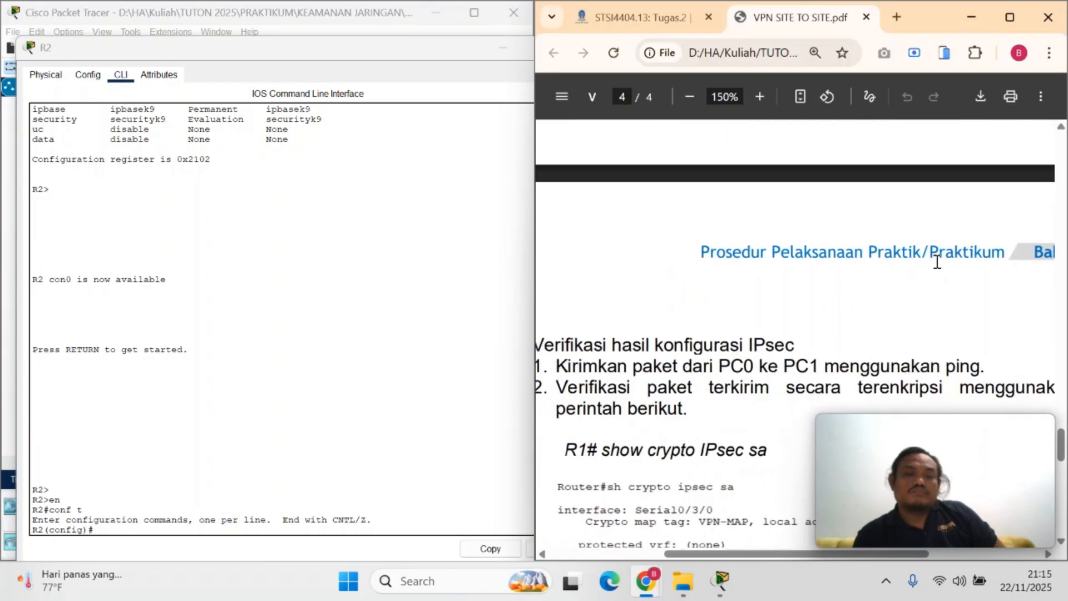
scroll(937, 262, down, 2)
scroll(936, 261, down, 4)
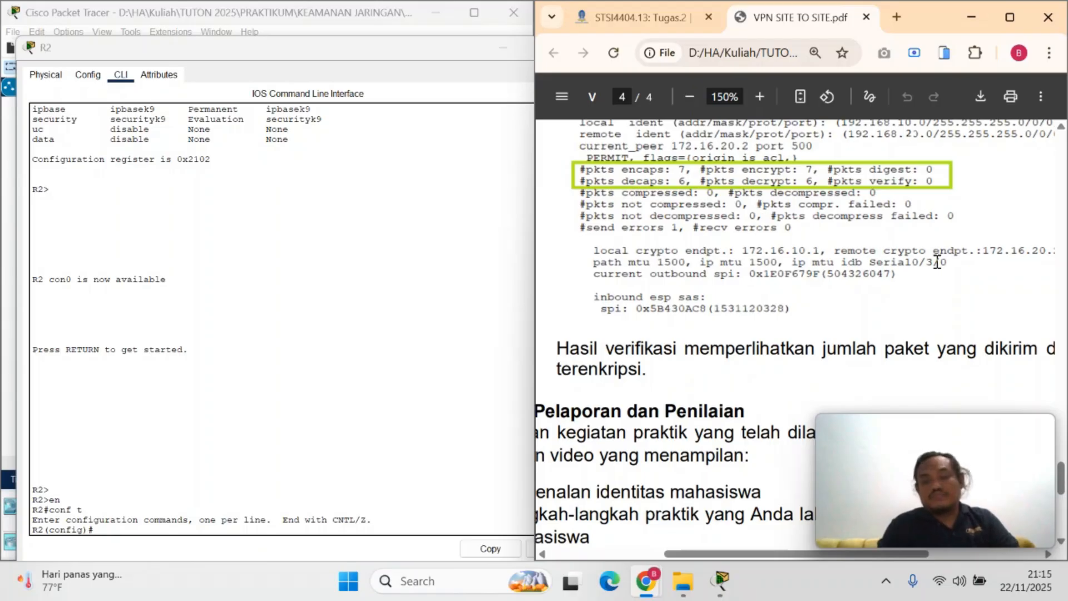
scroll(937, 261, up, 15)
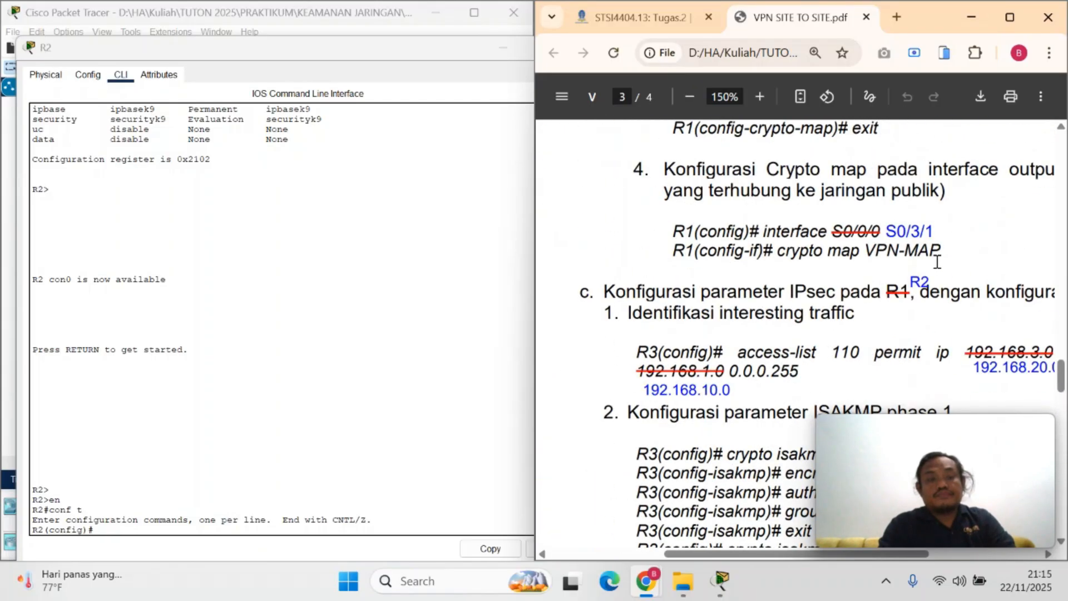
scroll(937, 262, up, 3)
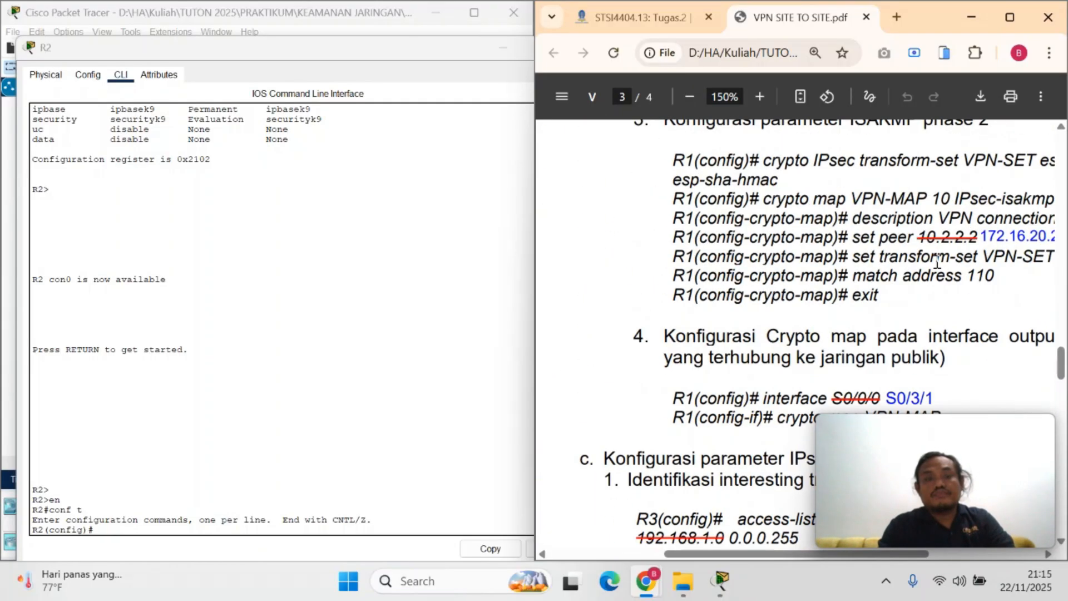
scroll(937, 261, up, 1)
scroll(937, 262, down, 4)
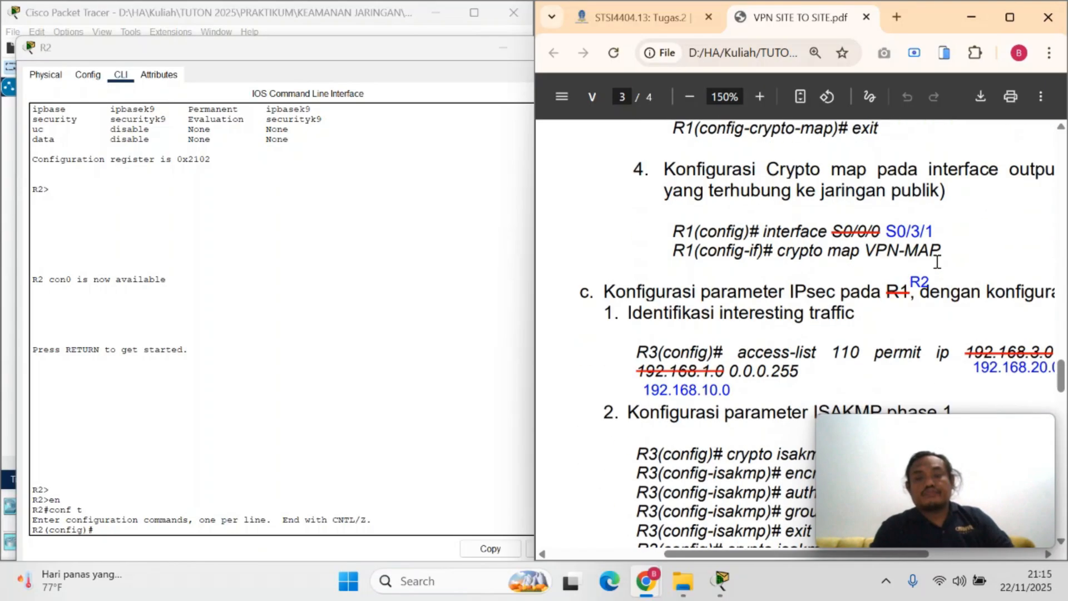
scroll(940, 273, down, 1)
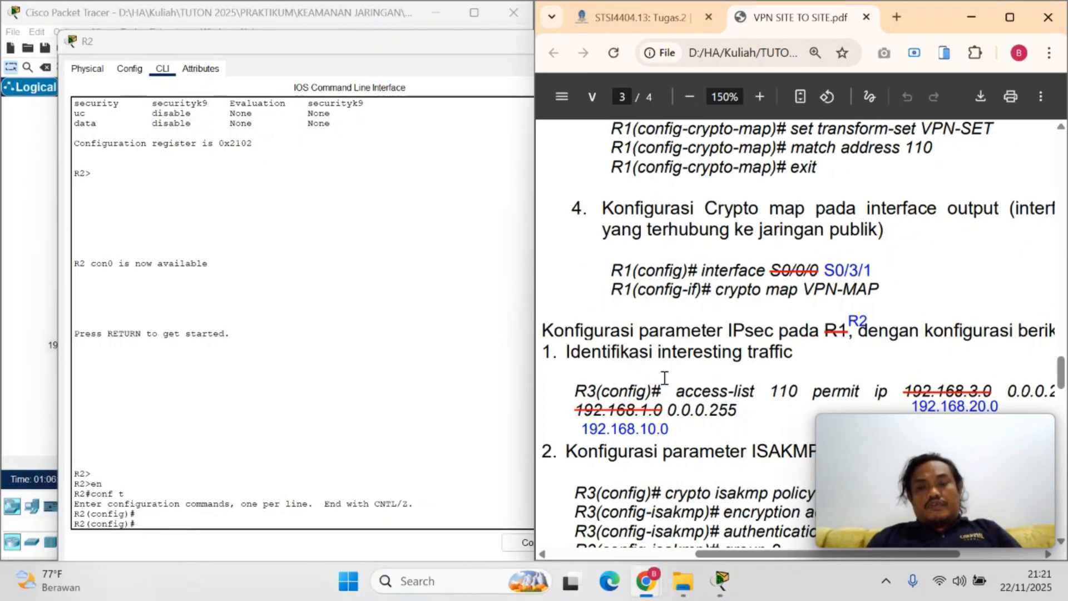
Begin R2's interesting-traffic rule with access-list 110 permit ip from the PDF and source network 192.168.20.0 0.0.0.255
drag(682, 390, 889, 395)
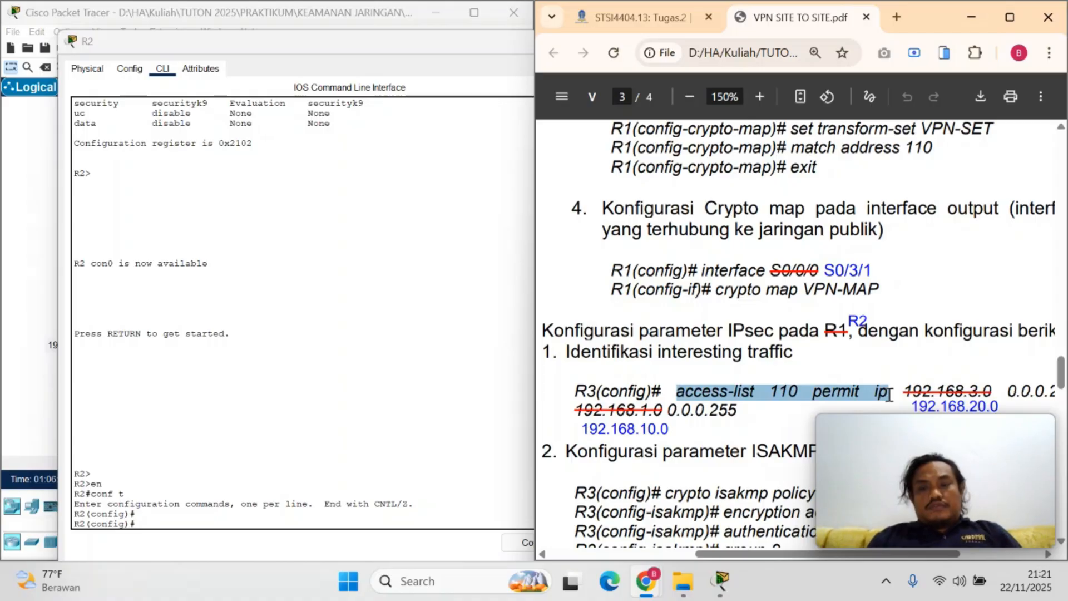
right_click(860, 396)
click(600, 129)
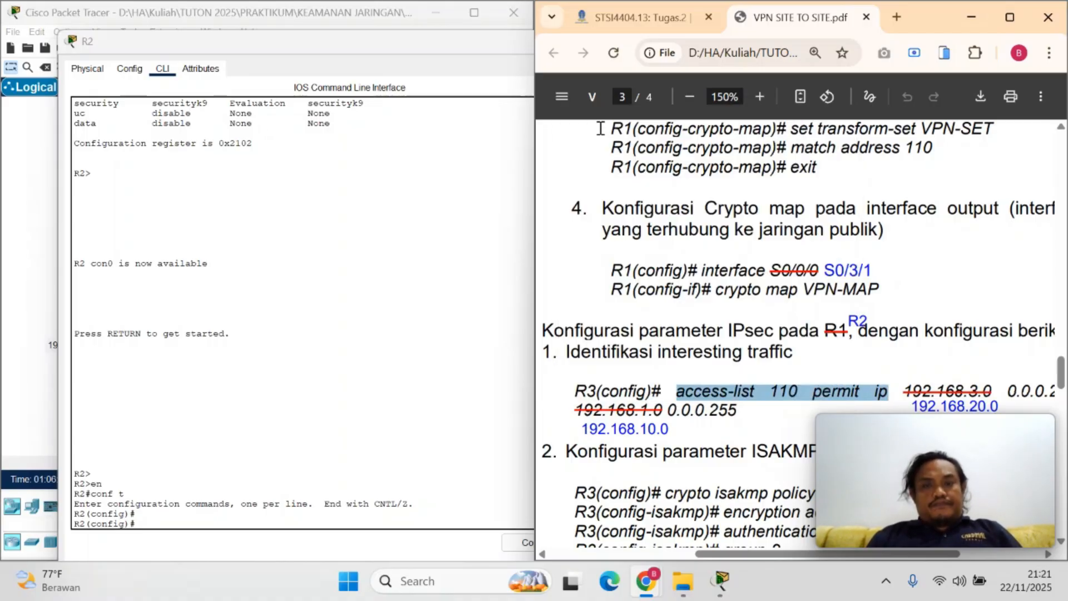
click(167, 517)
right_click(166, 522)
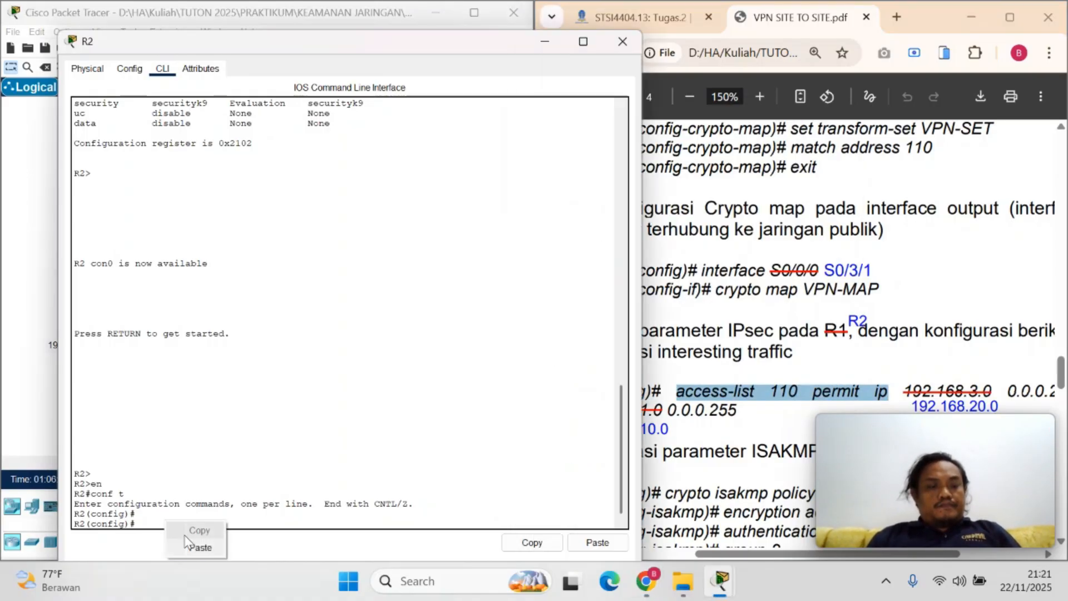
click(197, 547)
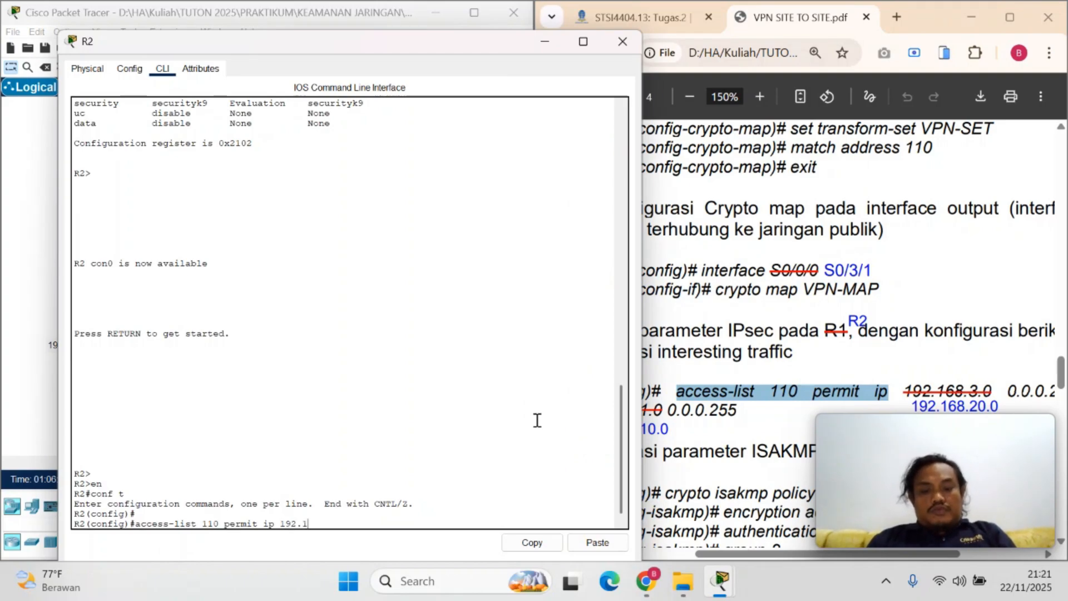
text(192.168.20.0 0.0.)
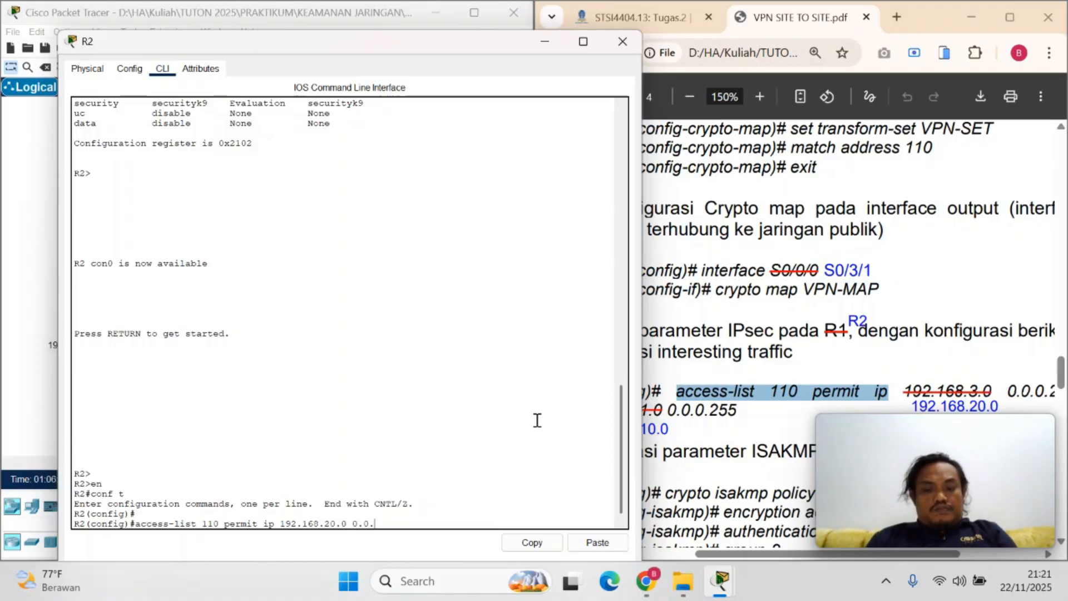
text(0.255)
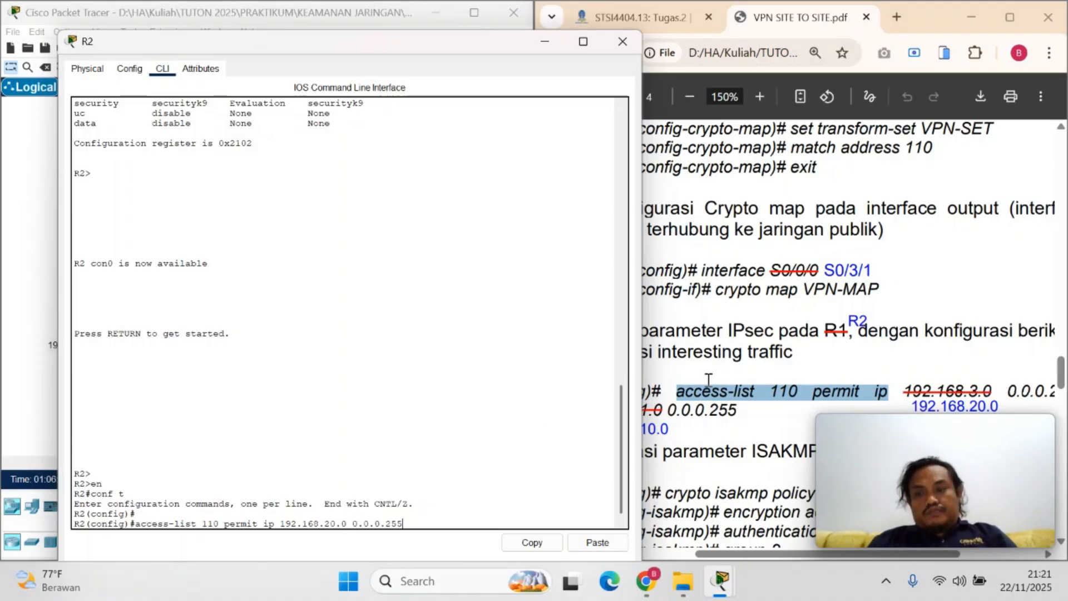
Complete R2's access-list 110 command with destination network 192.168.10.0 from the PDF and wildcard 0.0.0.255, and run it
click(765, 436)
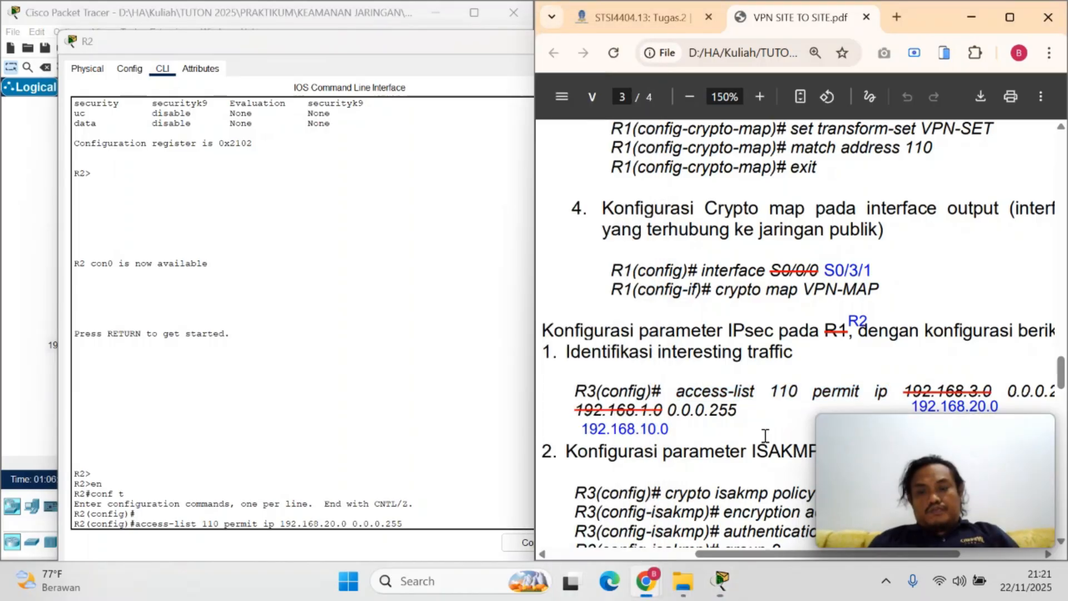
scroll(765, 436, down, 2)
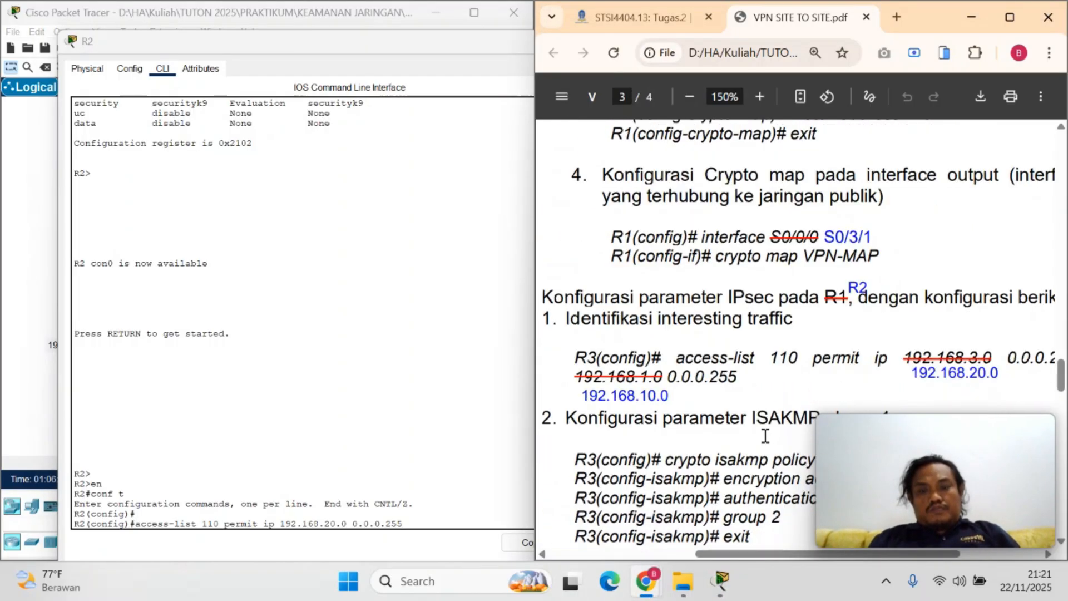
scroll(765, 436, down, 1)
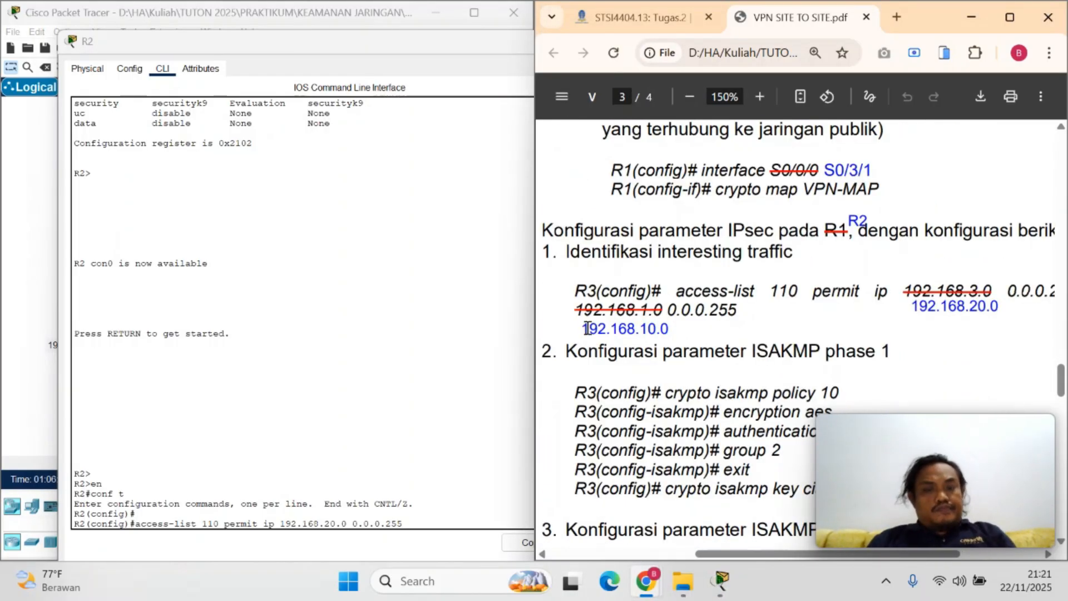
drag(586, 329, 669, 331)
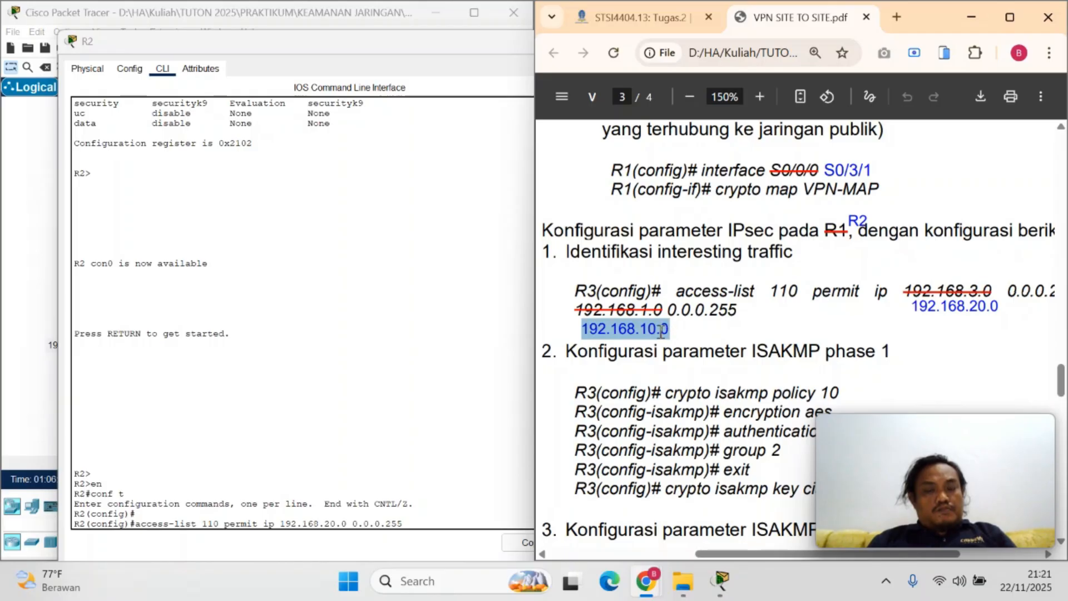
right_click(664, 324)
click(713, 59)
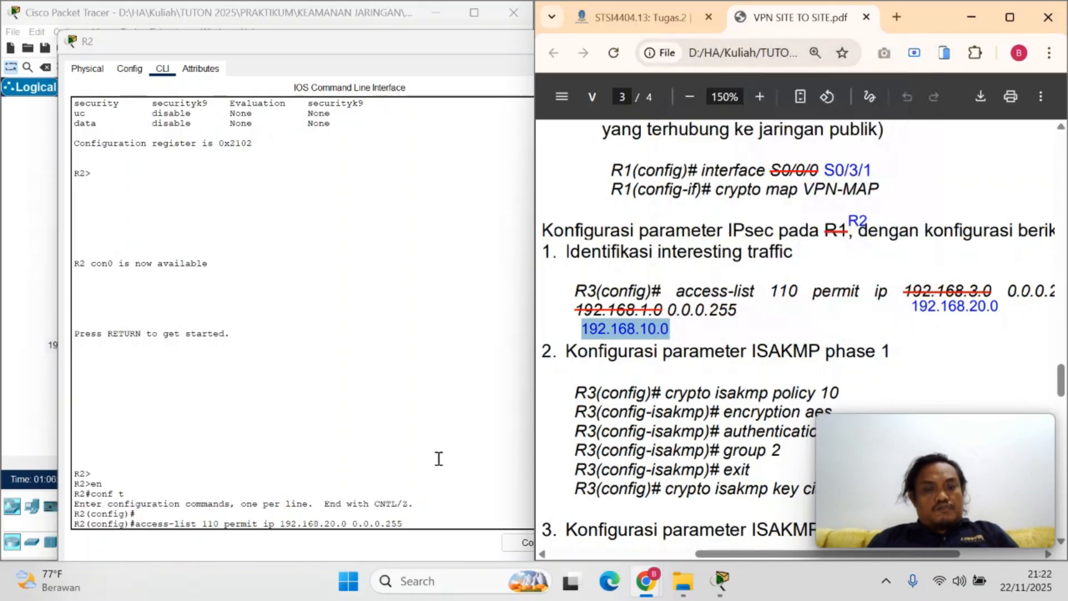
click(425, 522)
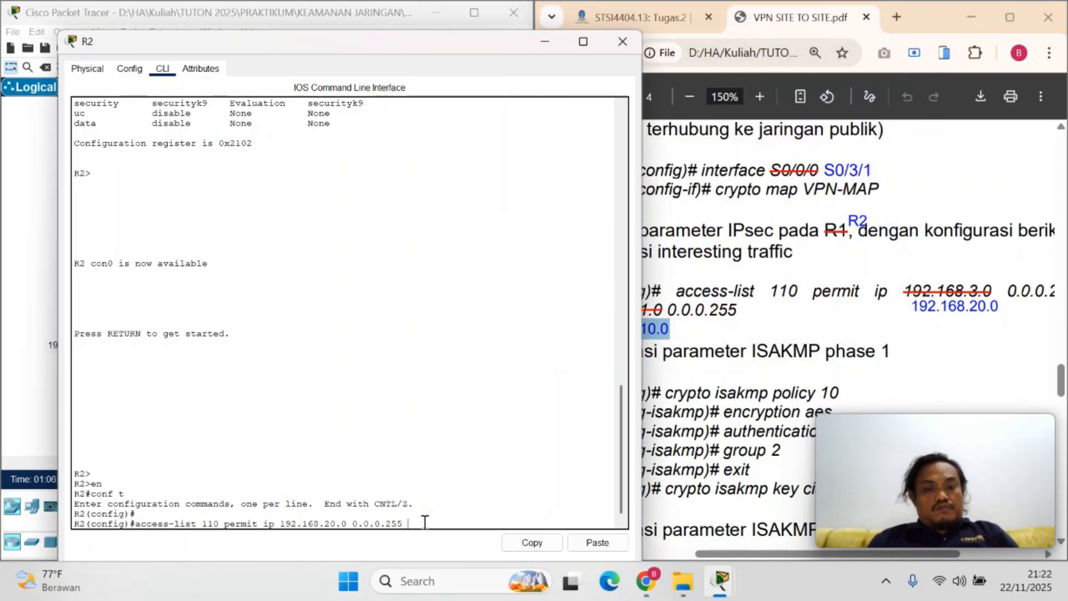
right_click(425, 522)
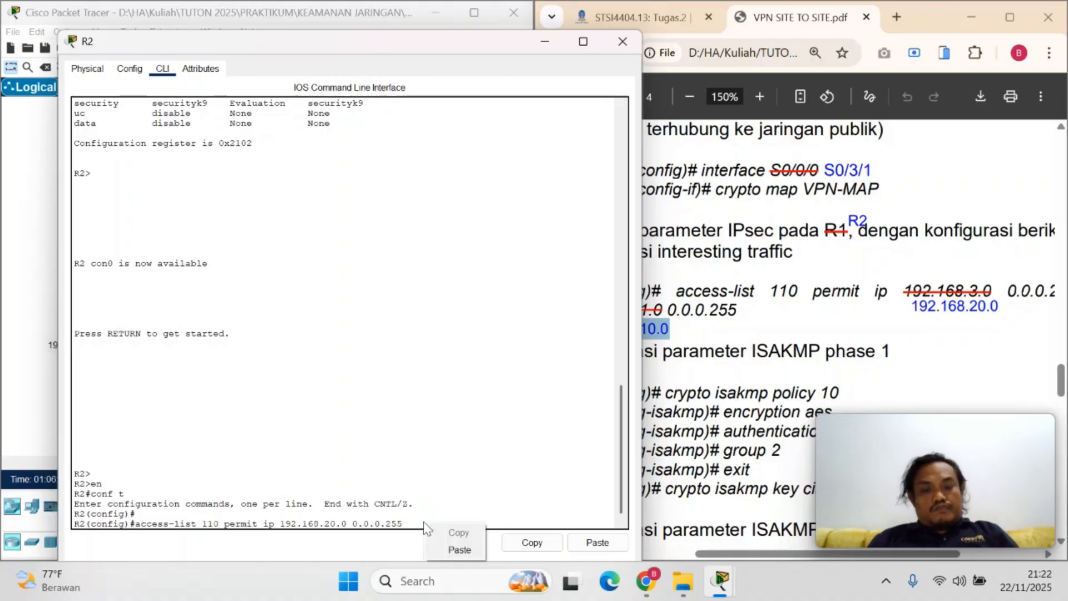
click(459, 550)
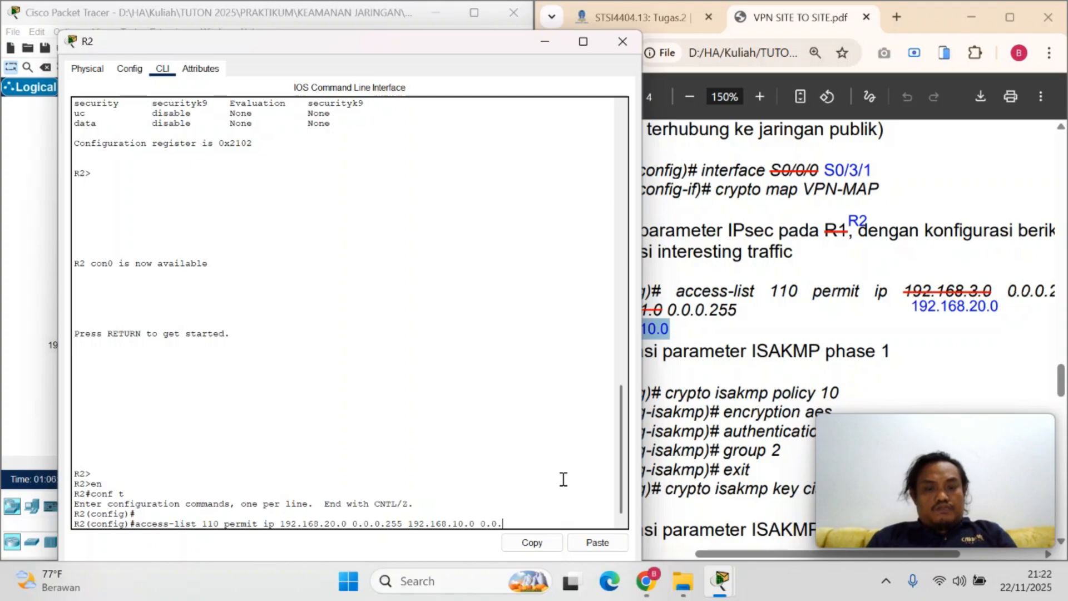
text(0.0.0.)
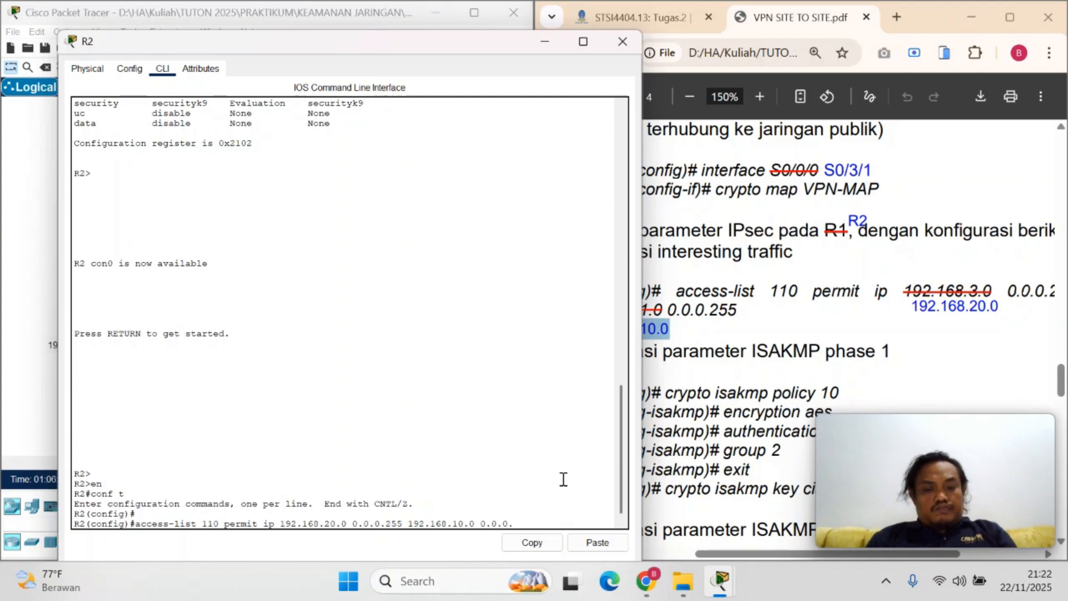
text(255)
key(Return)
Create R2's ISAKMP phase 1 policy by running crypto isakmp policy 10 from the PDF
click(665, 396)
drag(665, 396, 842, 396)
right_click(804, 393)
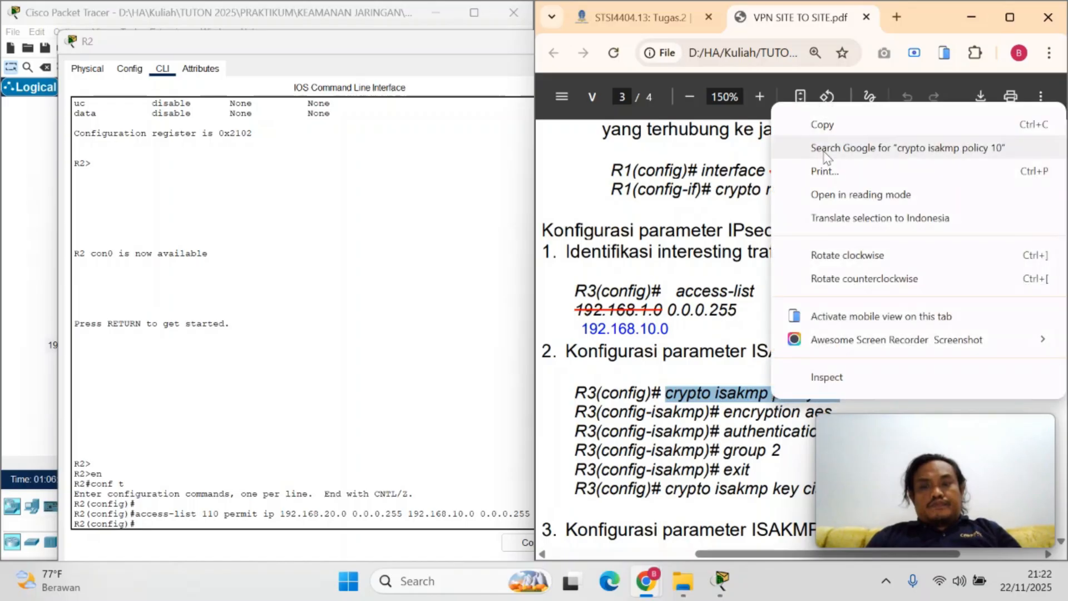
click(855, 128)
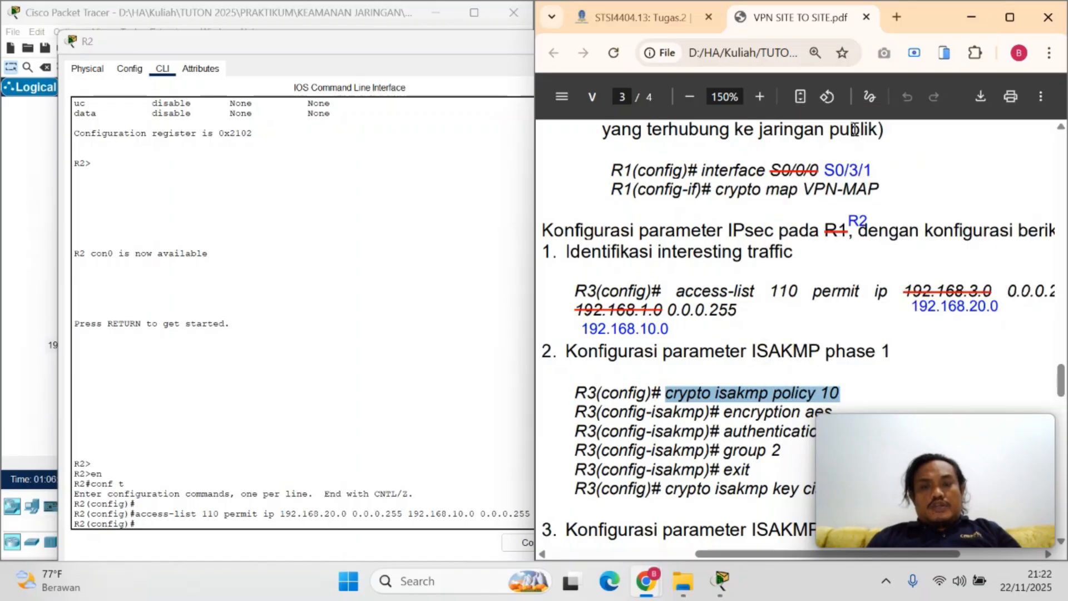
click(194, 524)
right_click(195, 525)
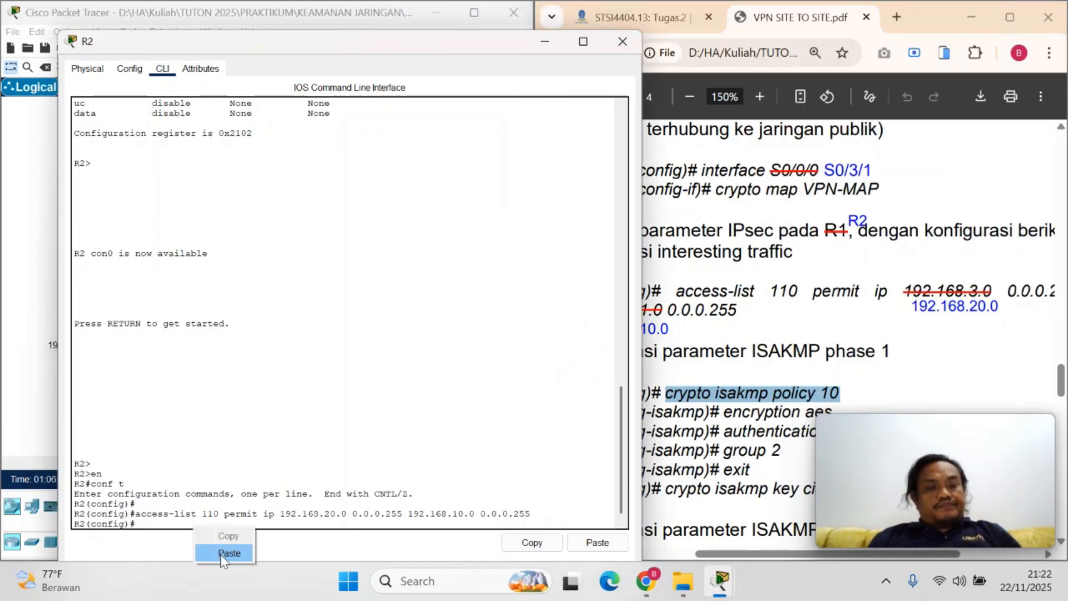
click(245, 553)
key(Return)
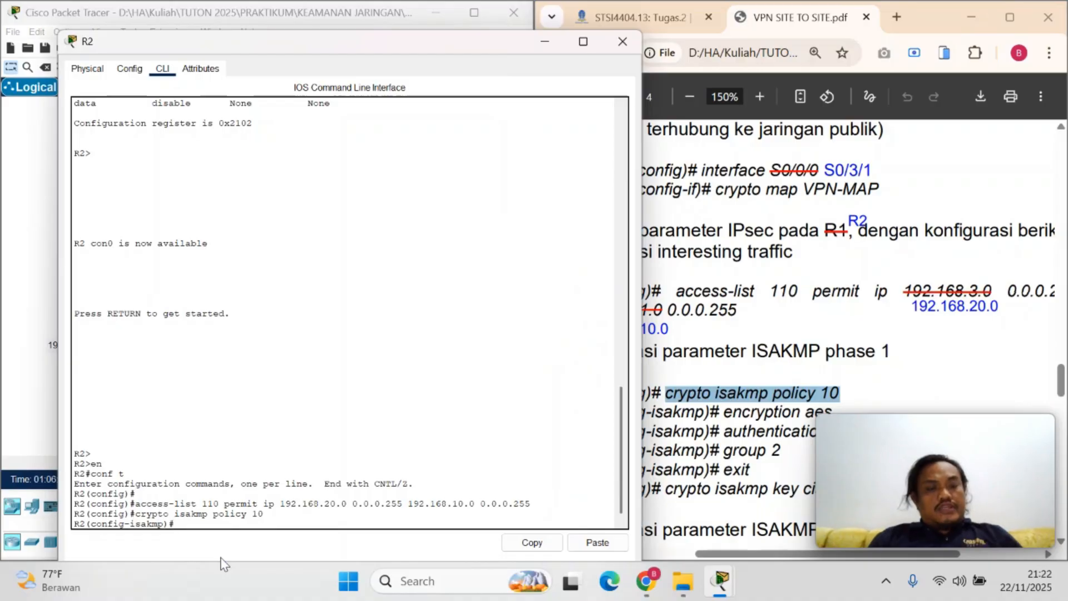
Set the encryption of R2's ISAKMP policy by copying encryption aes from the PDF and running it
click(727, 416)
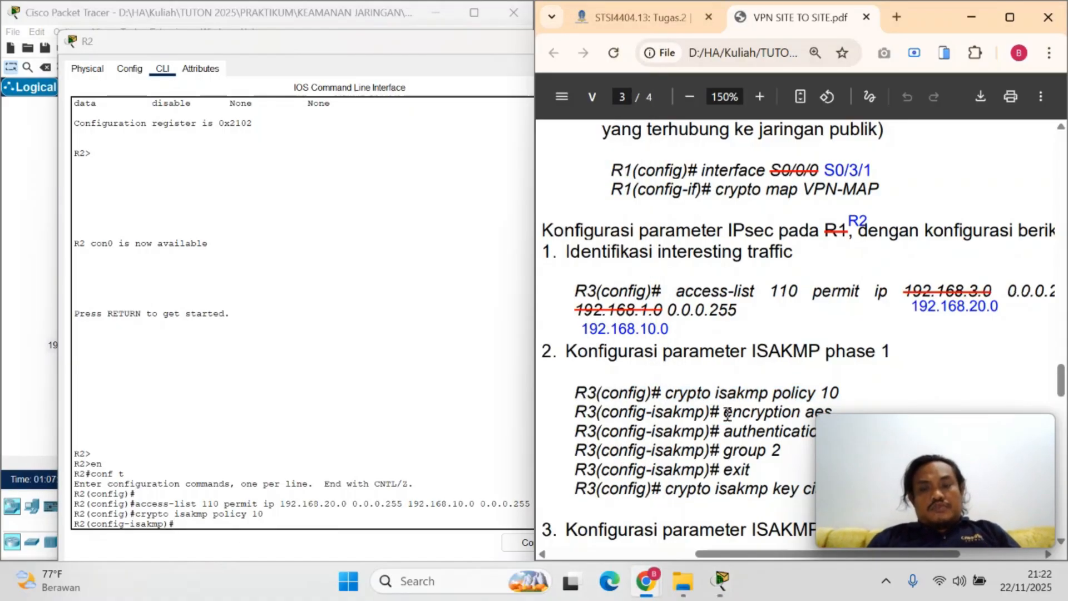
drag(725, 415, 844, 412)
right_click(791, 415)
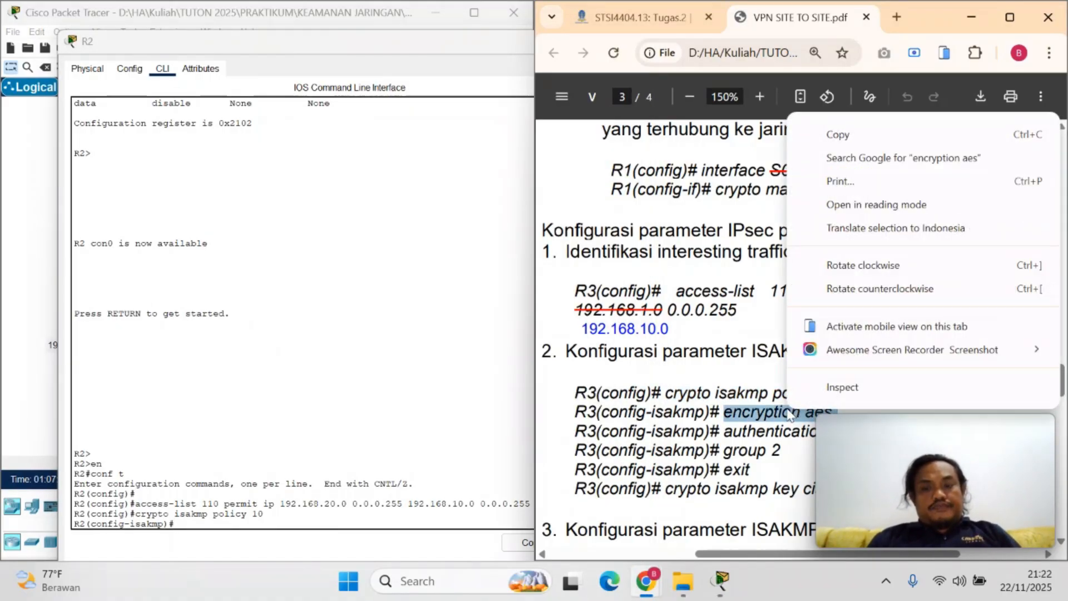
click(856, 138)
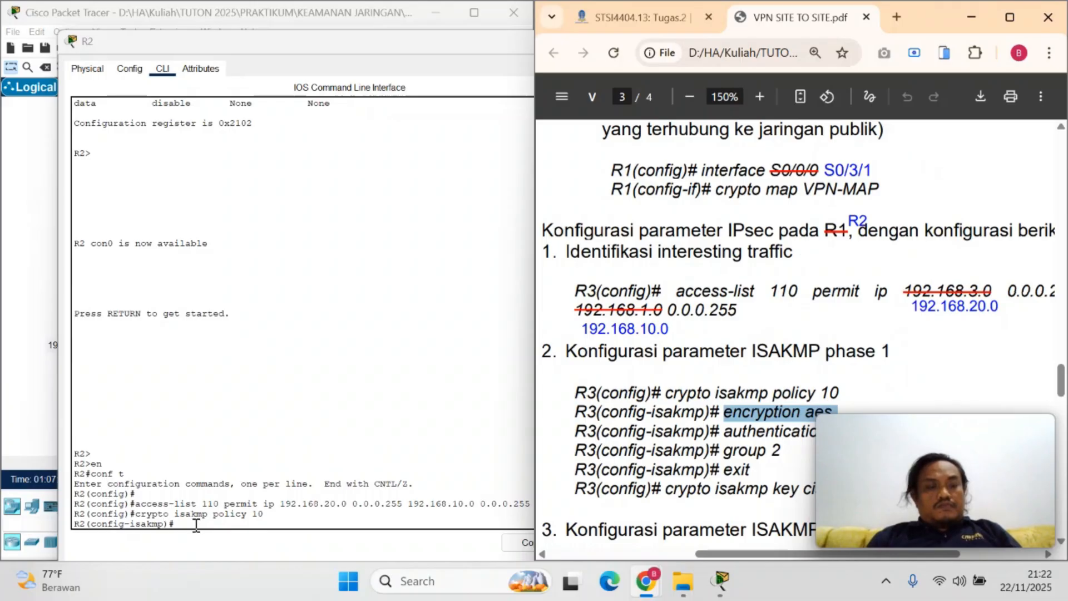
right_click(195, 525)
click(223, 554)
key(Return)
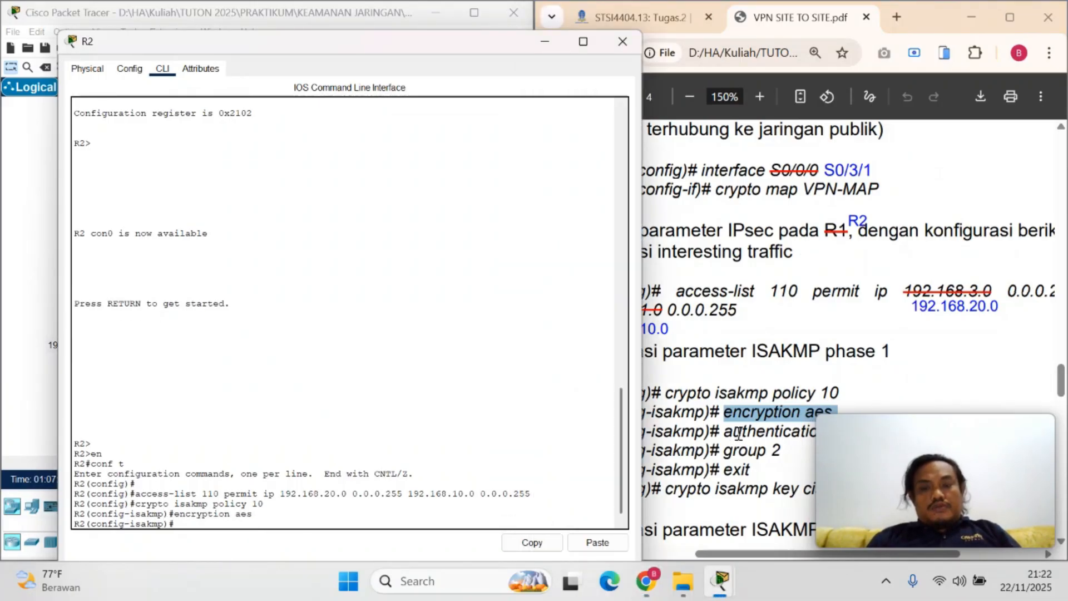
Set R2's ISAKMP policy authentication by copying authentication pre-share from the PDF and running it
drag(724, 432, 884, 433)
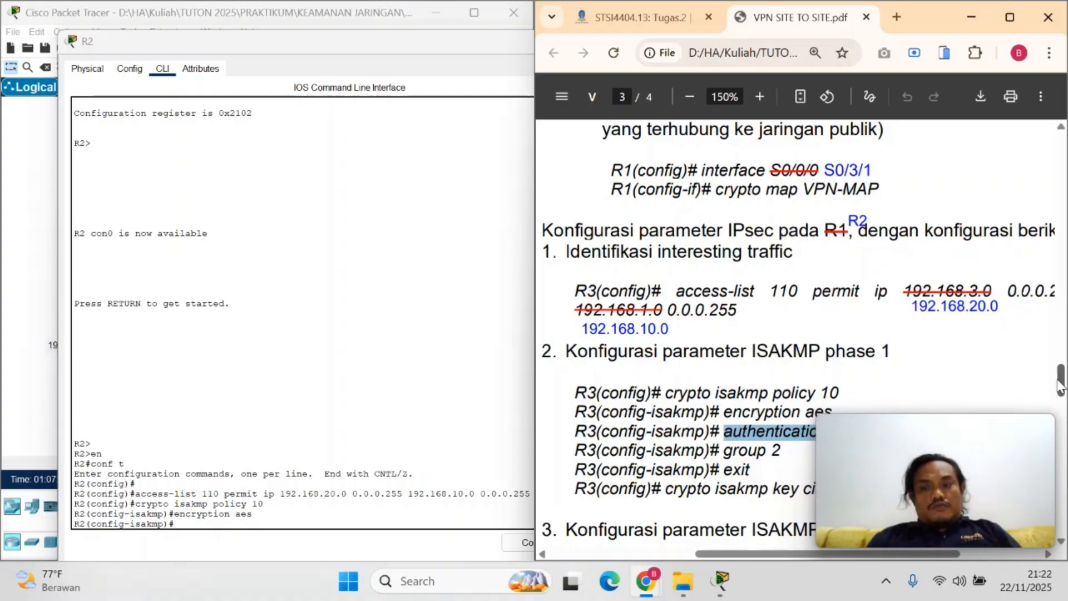
scroll(1046, 382, down, 4)
drag(911, 227, 726, 225)
key(ctrl+c)
right_click(269, 526)
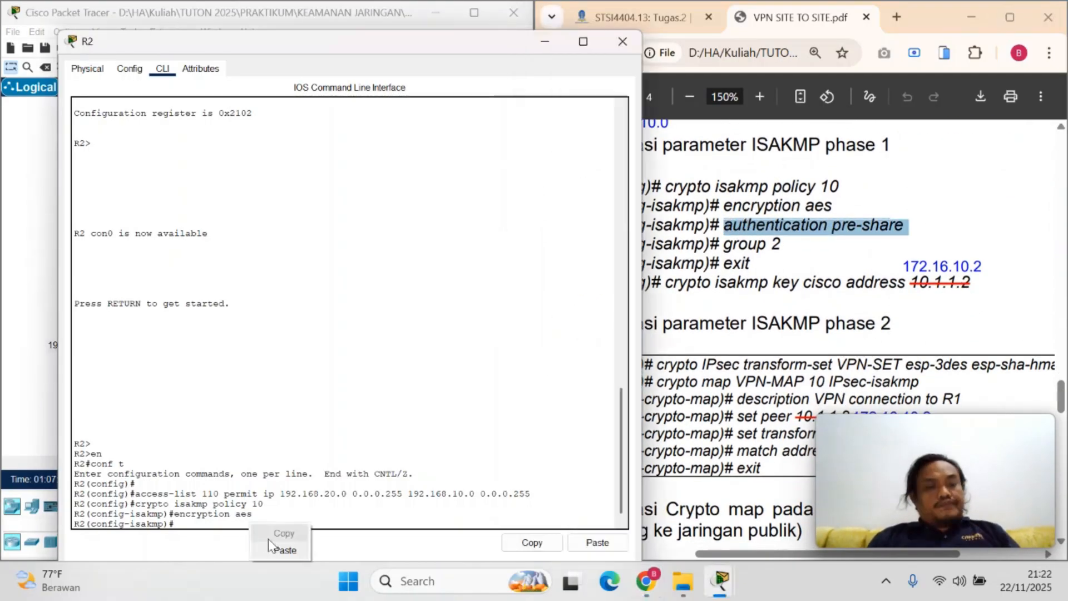
click(276, 551)
key(Return)
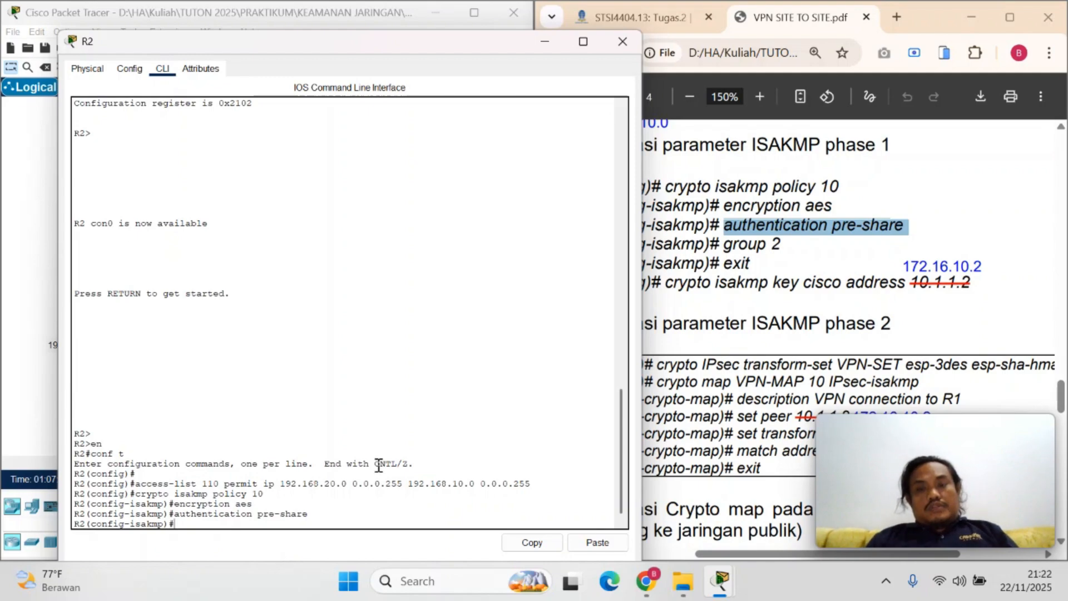
Set the Diffie-Hellman group of R2's ISAKMP policy by copying group 2 from the PDF and running it
mouse_move(791, 241)
mouse_down()
mouse_move(792, 225)
mouse_move(789, 245)
mouse_up()
right_click(775, 244)
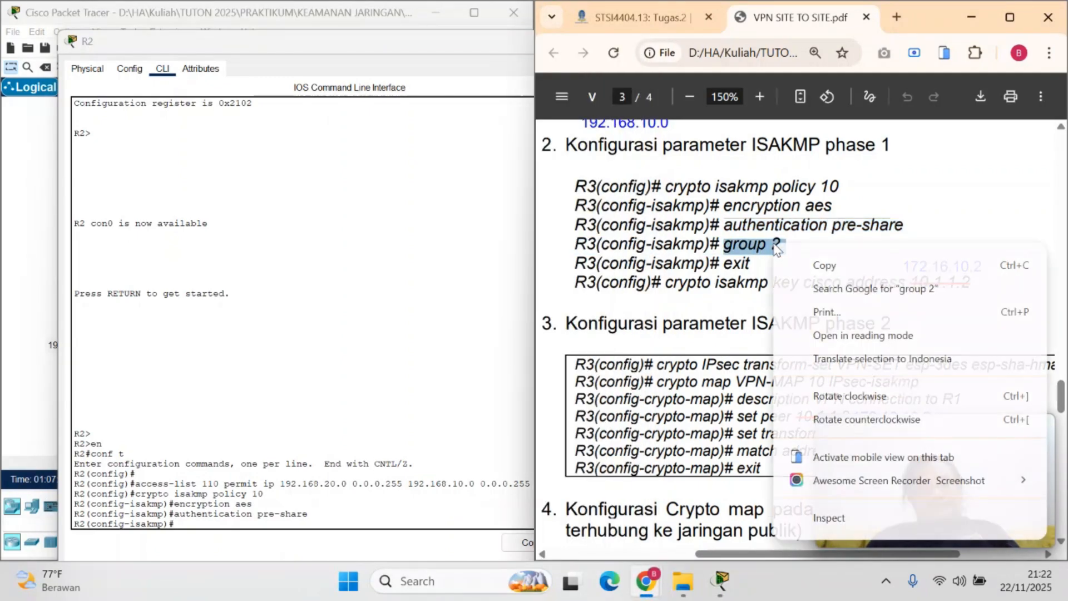
click(809, 266)
right_click(195, 523)
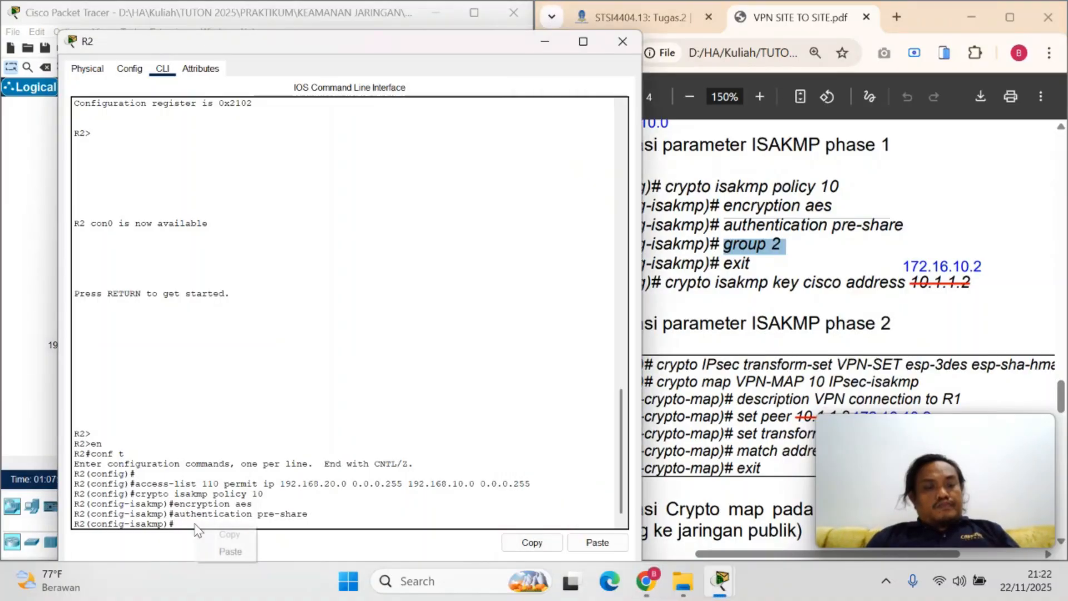
click(220, 548)
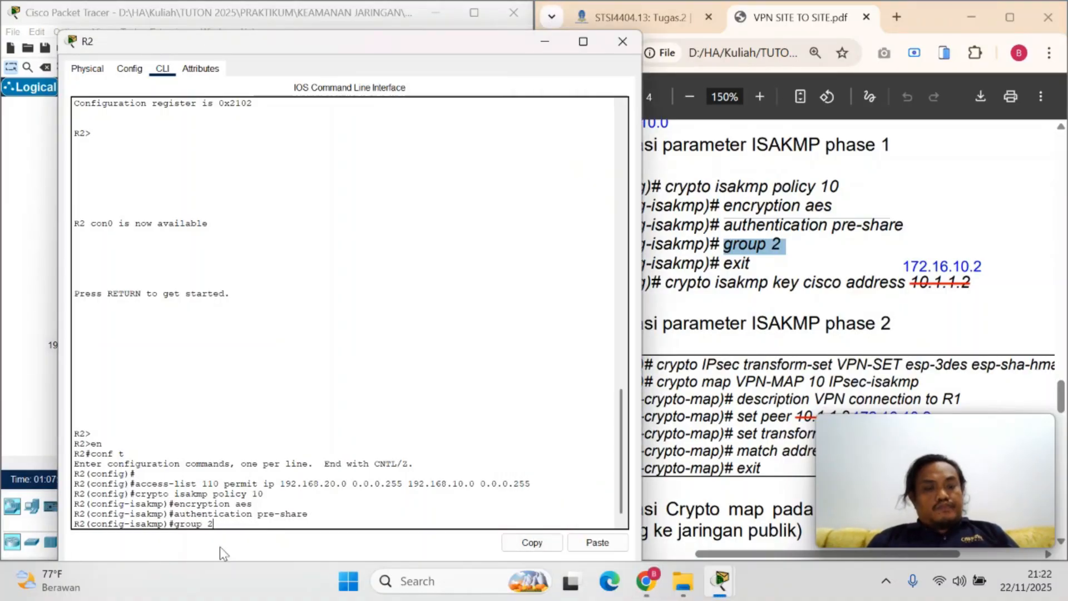
key(Return)
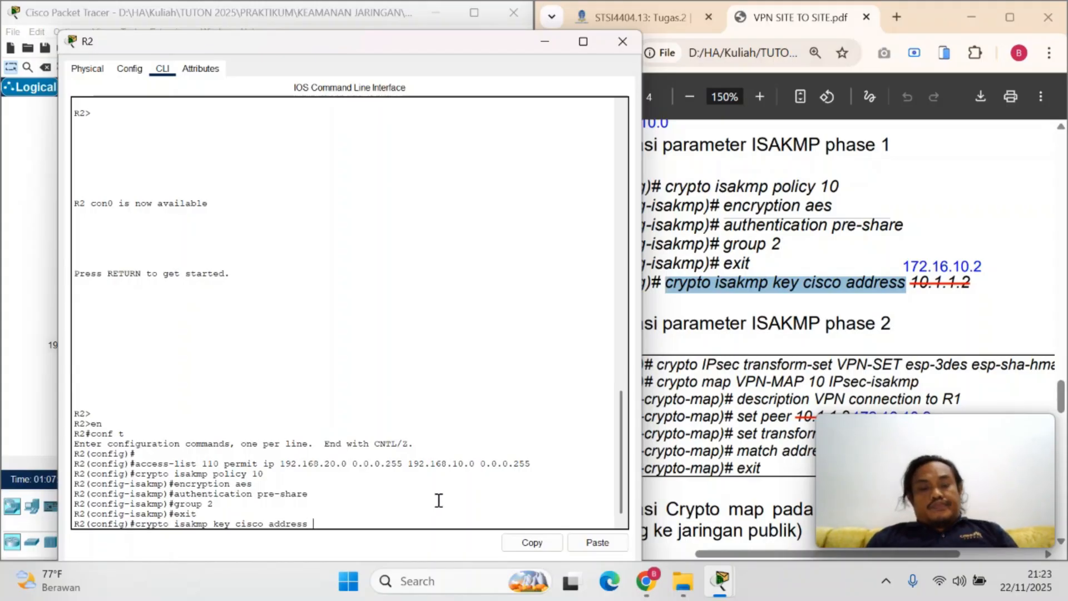
Complete R2's ISAKMP pre-shared key command with peer address 172.16.10.2 as annotated in the PDF, and run it
text(72.16.10.2)
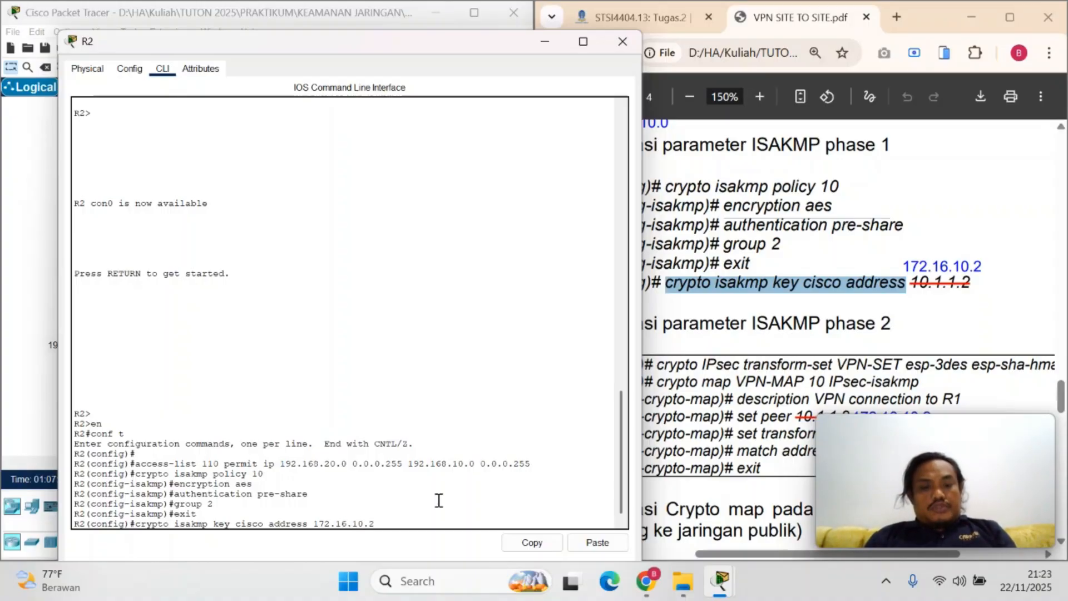
click(989, 332)
click(402, 520)
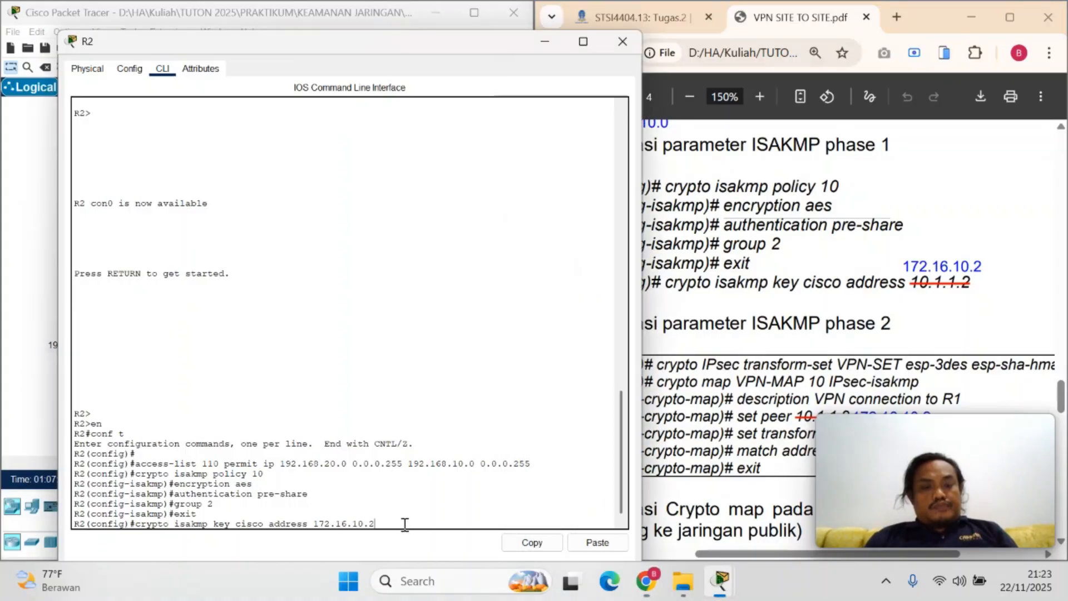
key(Return)
Copy crypto IPsec transform-set VPN-SET esp-3des esp-sha-hmac from the PDF's ISAKMP phase 2 section and run it on R2
drag(1063, 396, 1065, 402)
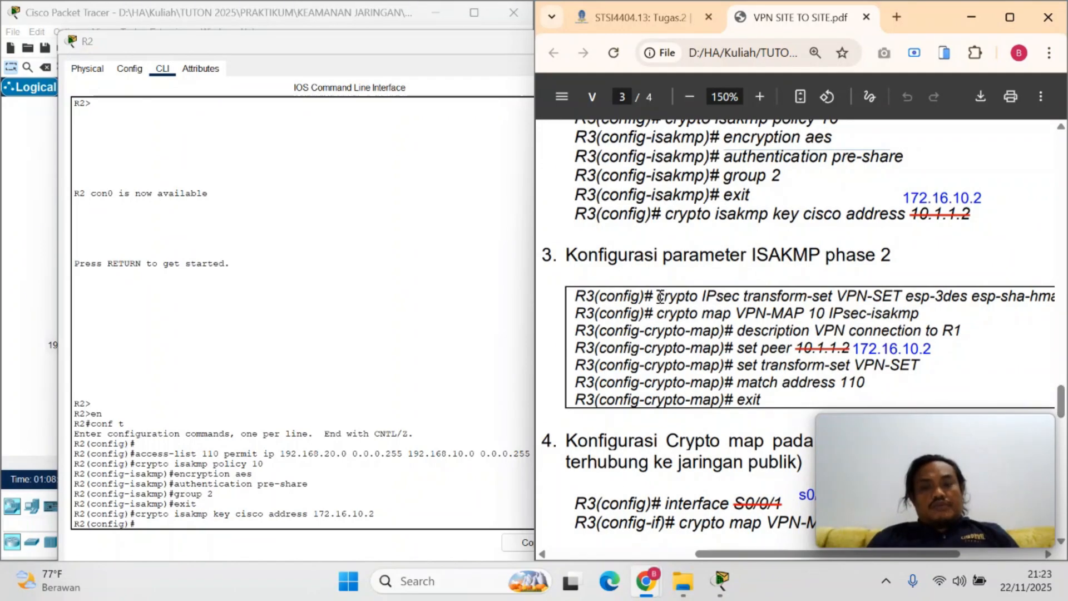
drag(660, 297, 1064, 300)
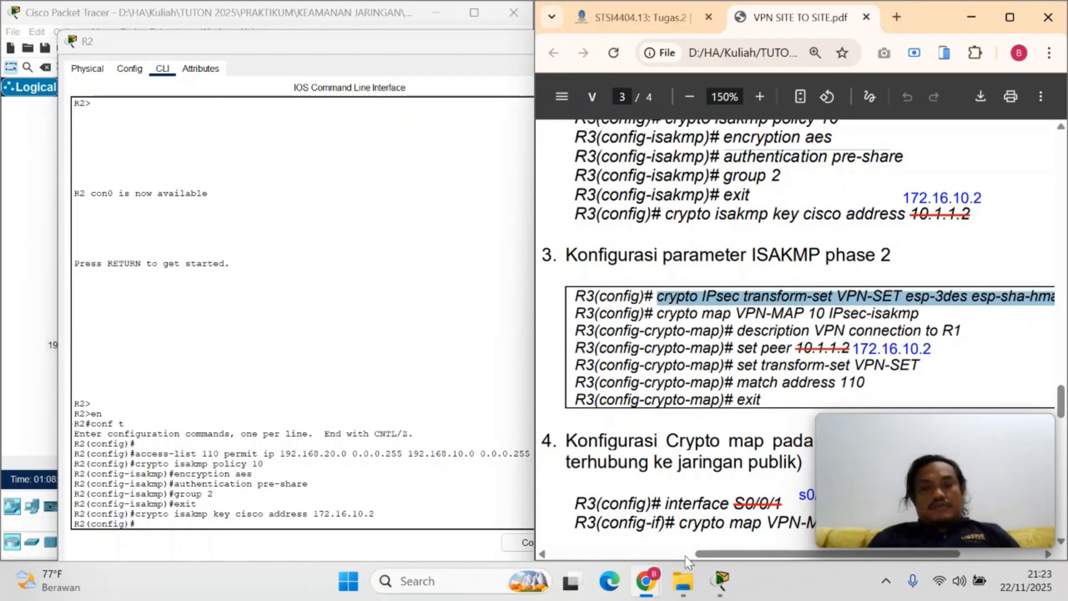
drag(750, 553, 777, 554)
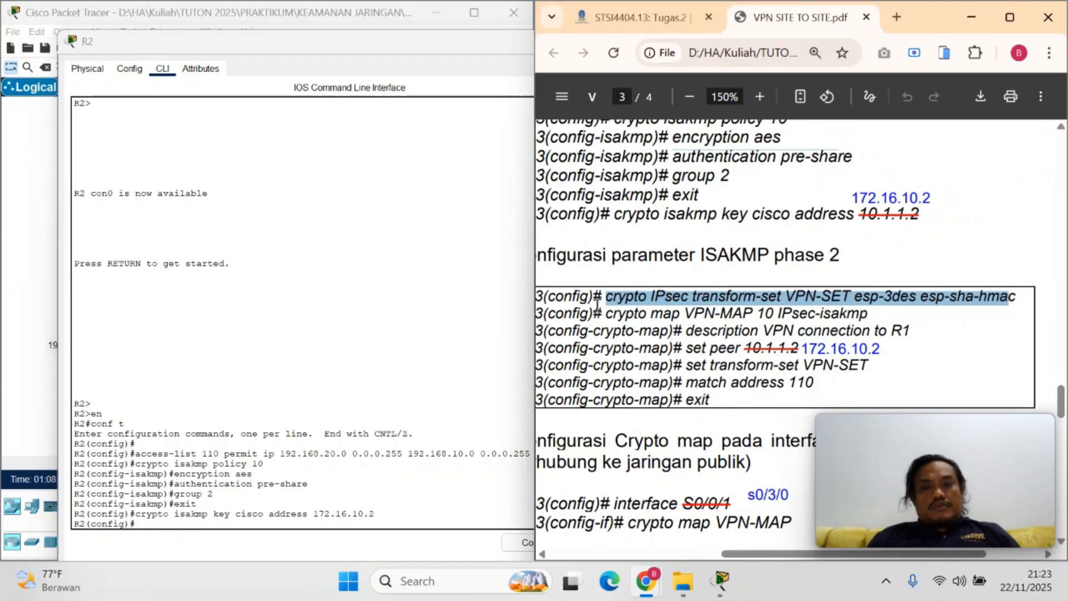
click(644, 318)
drag(607, 293, 1024, 295)
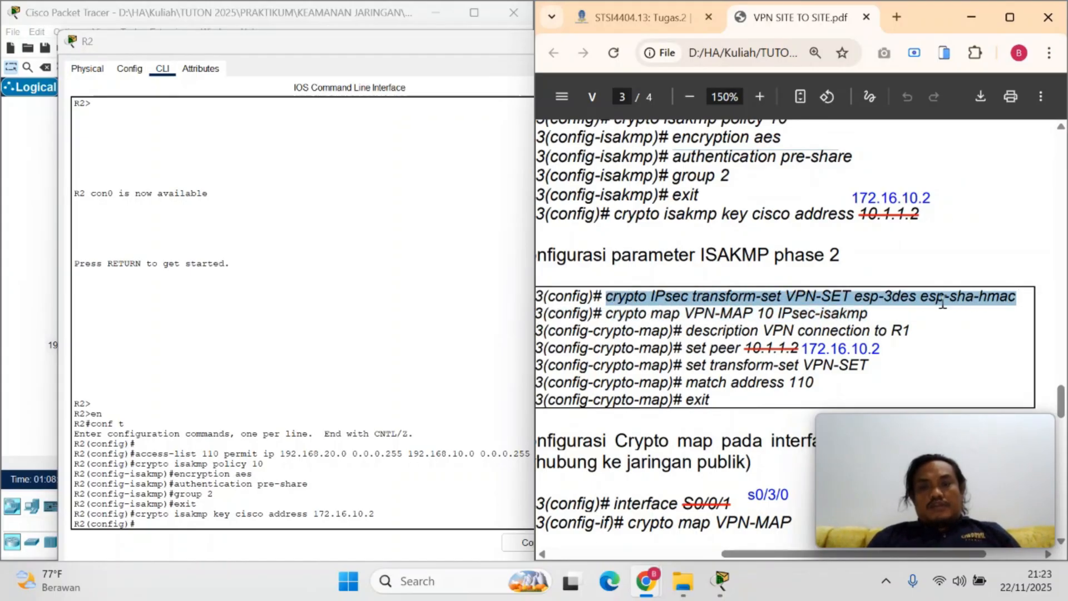
right_click(942, 302)
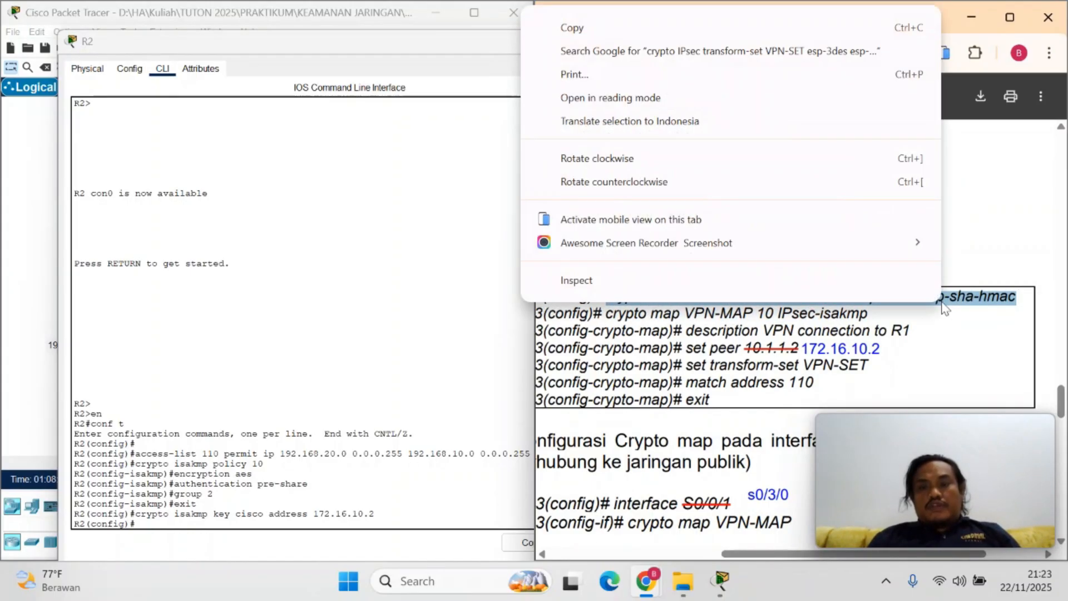
click(591, 12)
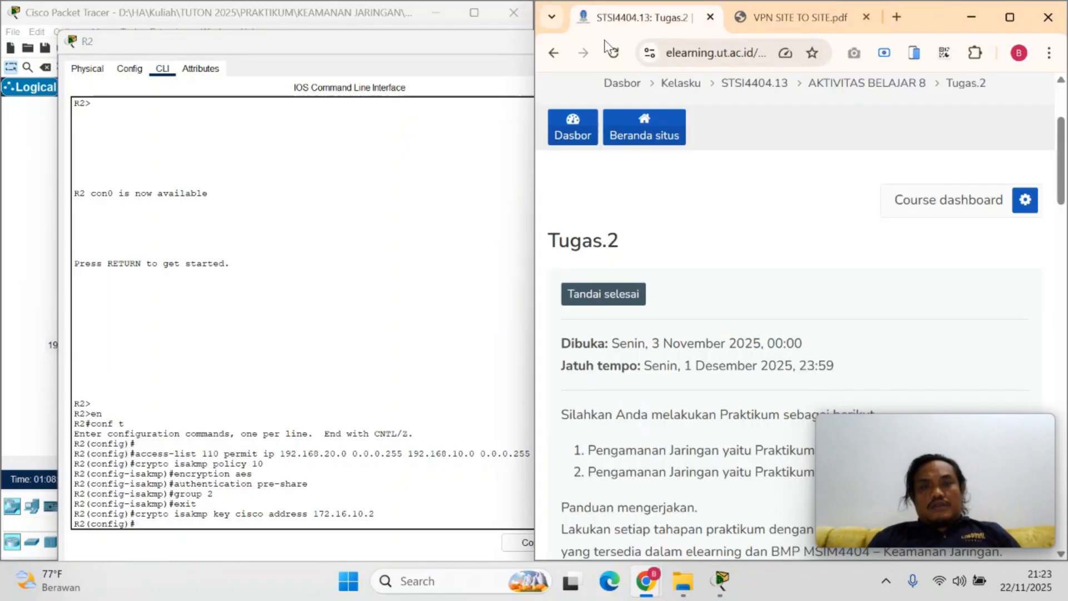
click(793, 18)
right_click(657, 297)
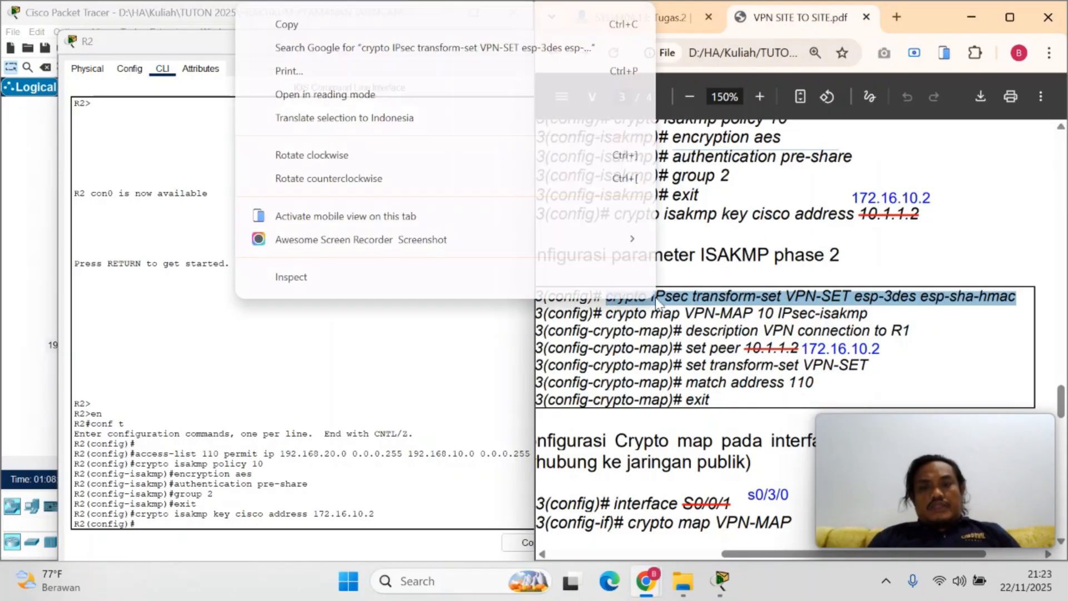
click(330, 26)
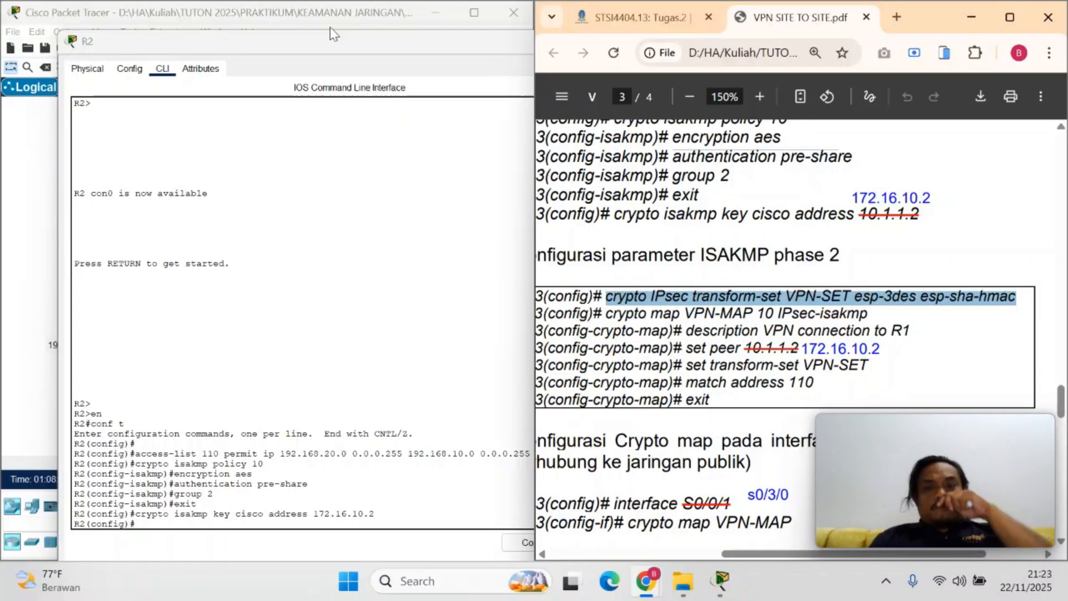
click(158, 521)
right_click(157, 526)
click(187, 550)
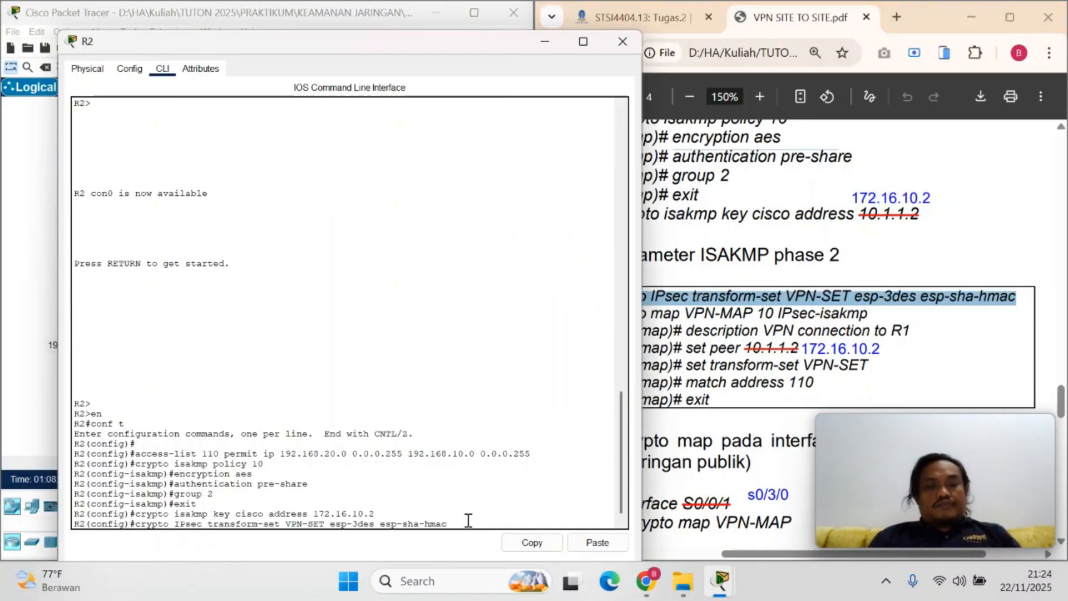
key(Return)
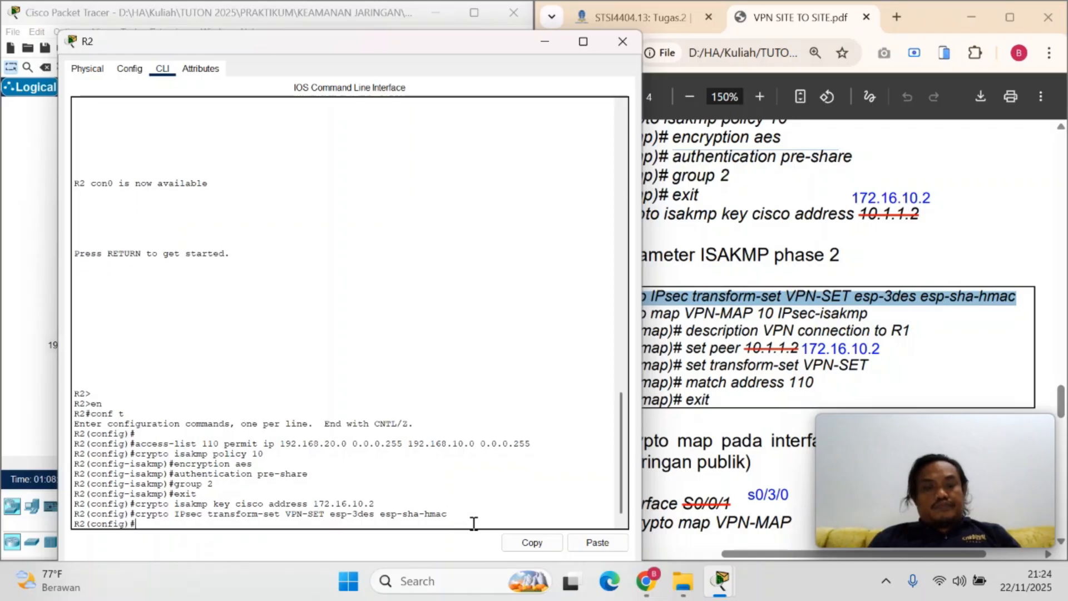
Create R2's crypto map by copying crypto map VPN-MAP 10 IPsec-isakmp from the PDF and running it
click(670, 315)
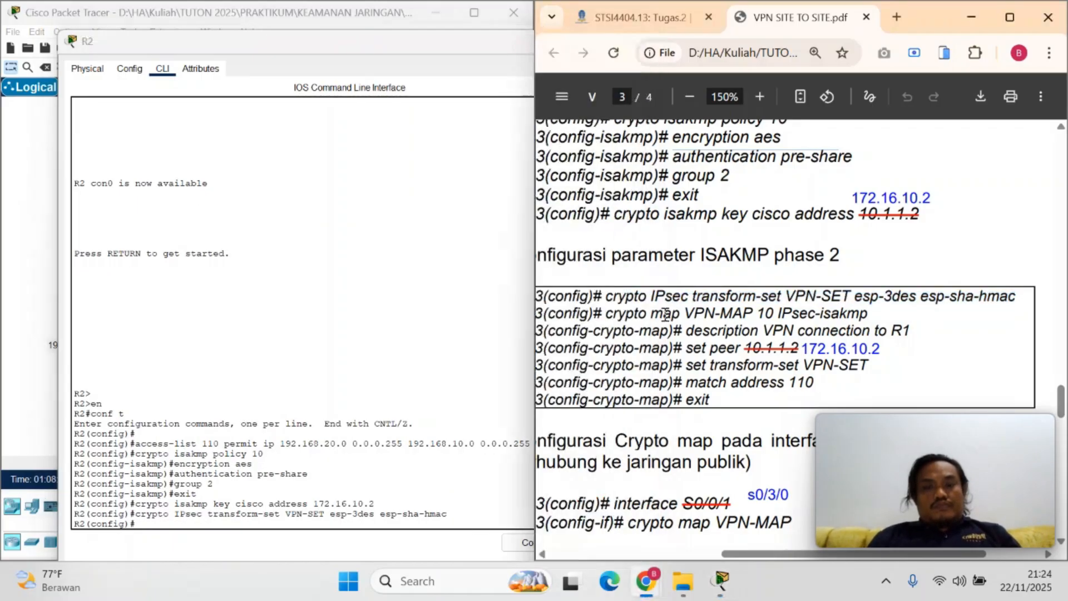
drag(609, 318, 864, 315)
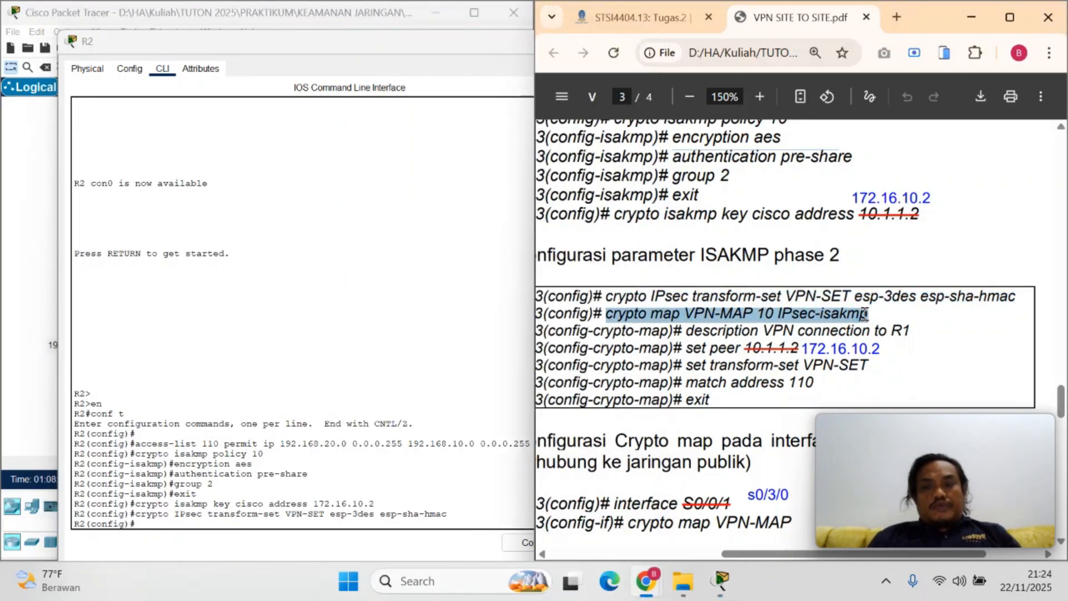
right_click(863, 315)
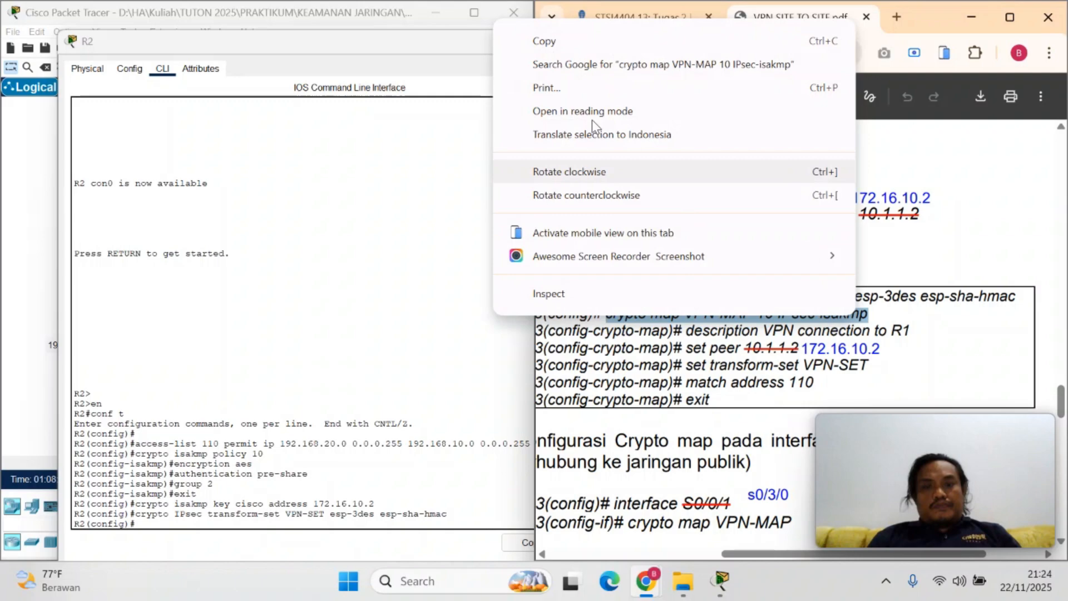
click(552, 43)
click(189, 525)
right_click(191, 527)
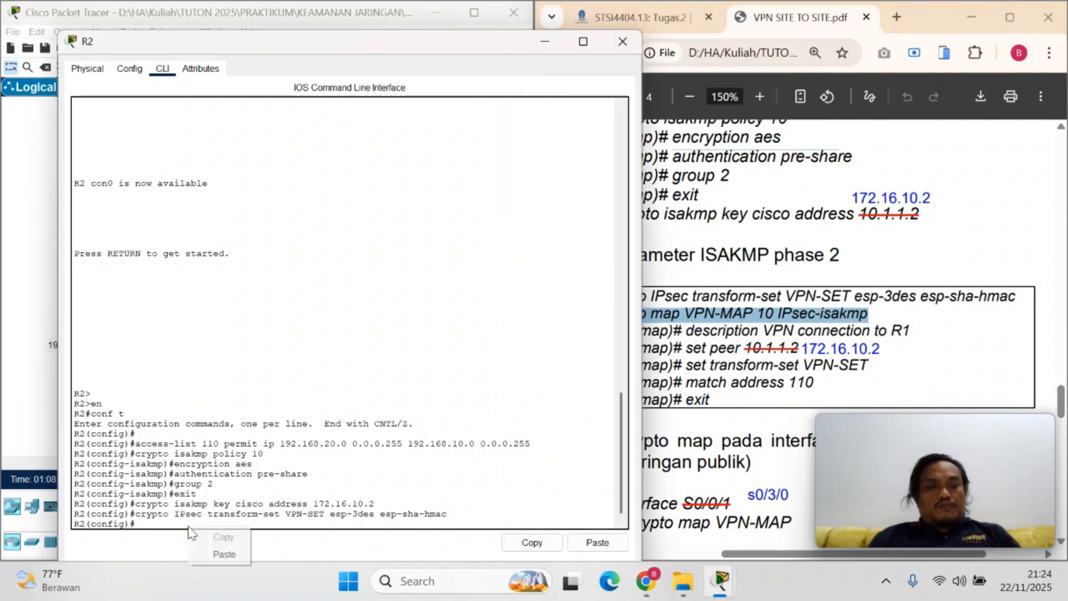
click(221, 554)
key(Return)
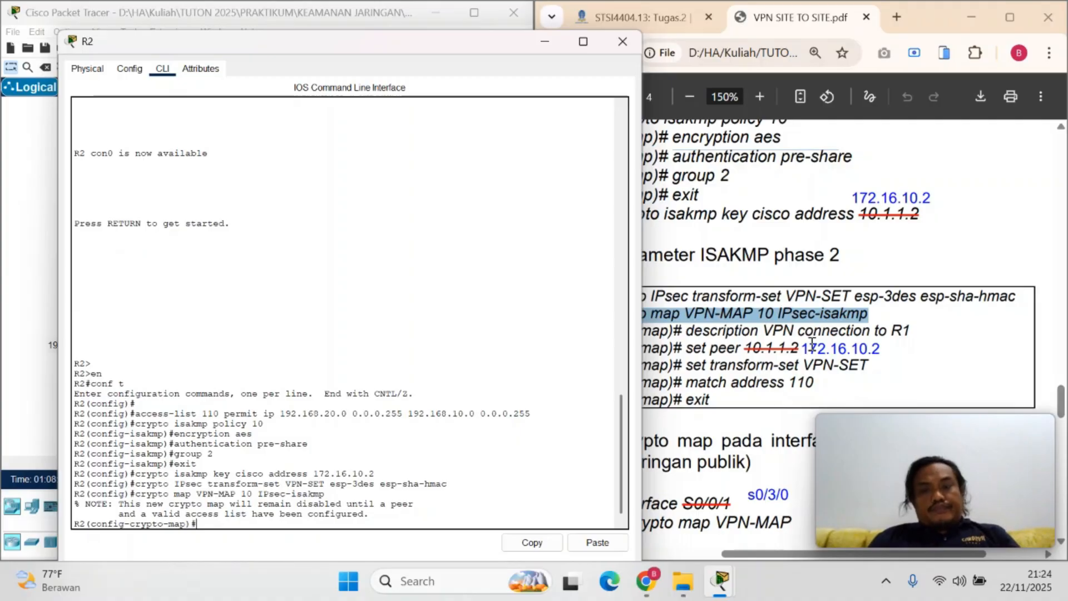
Describe R2's crypto map by copying description VPN connection to R1 from the PDF and running it
click(743, 330)
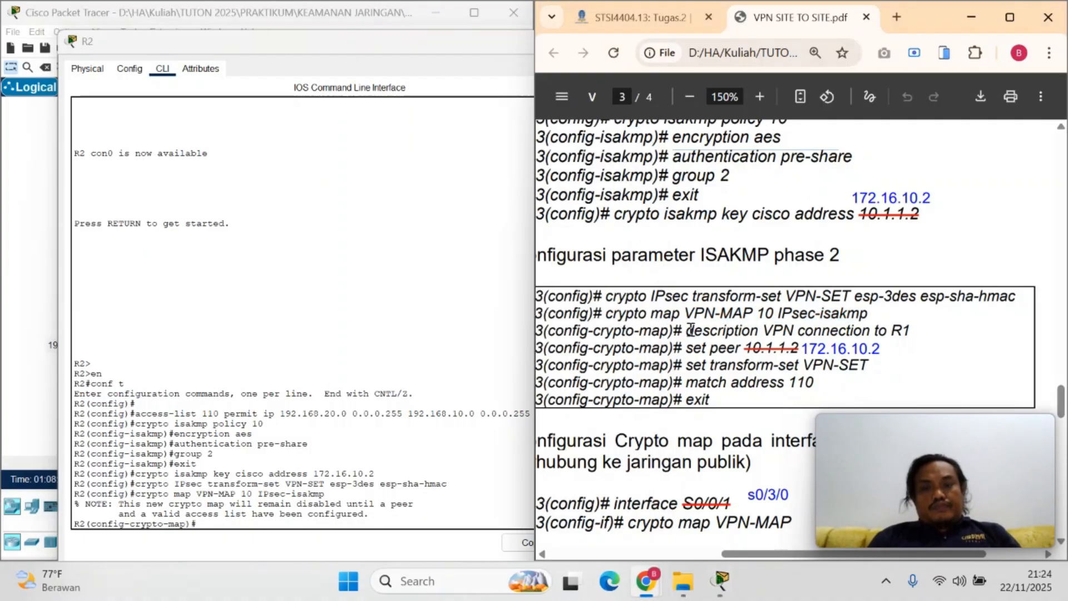
drag(691, 330, 918, 331)
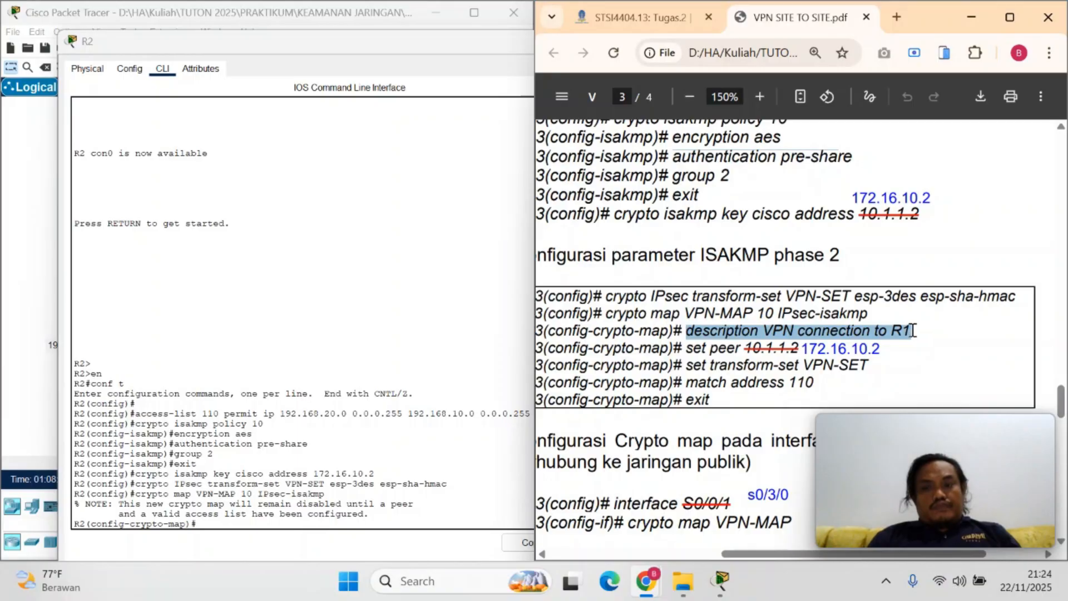
right_click(892, 331)
click(592, 55)
click(252, 544)
key(ctrl+v)
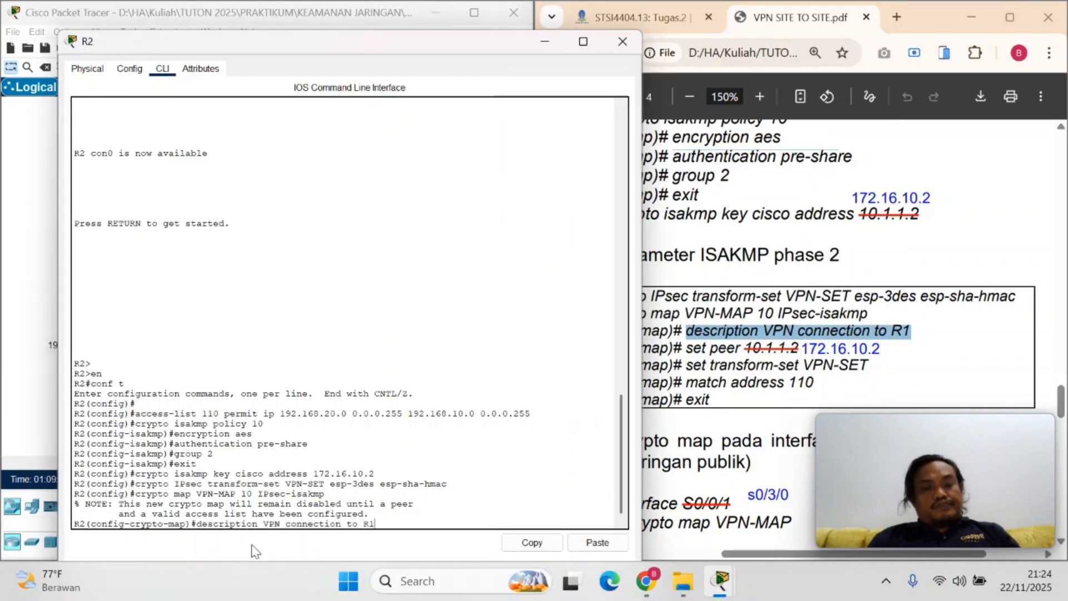
key(Return)
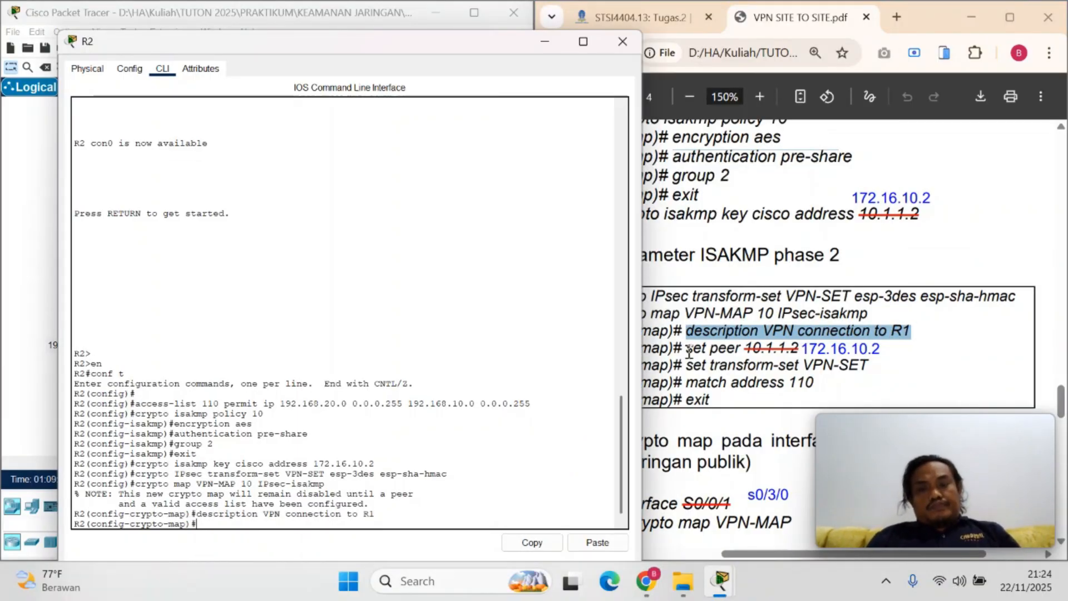
Set the peer of R2's crypto map by running set peer from the PDF with the annotated address 172.16.10.2
drag(687, 349, 740, 348)
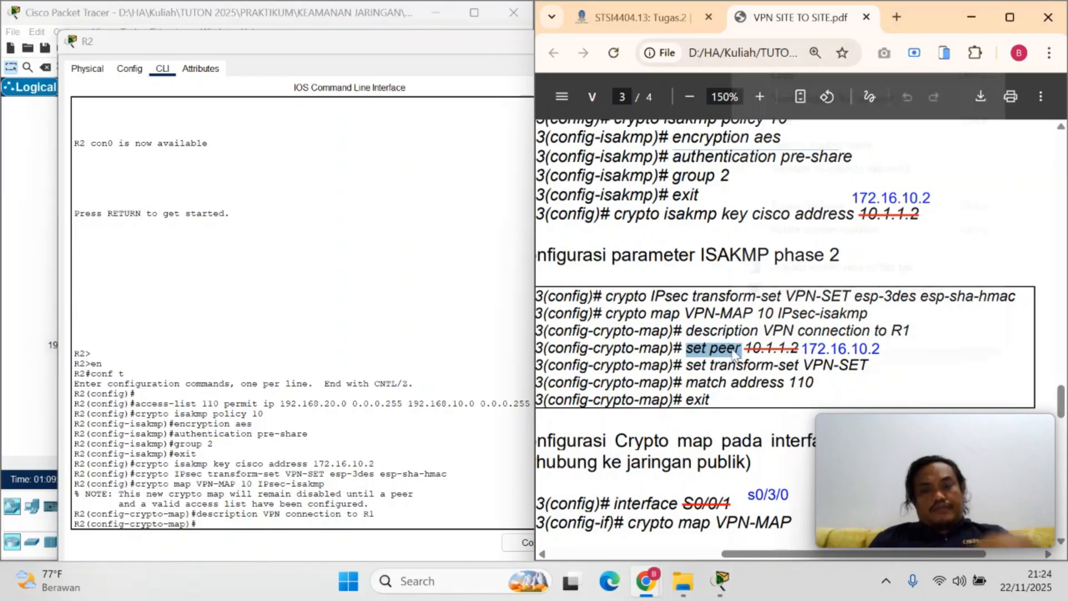
click(267, 524)
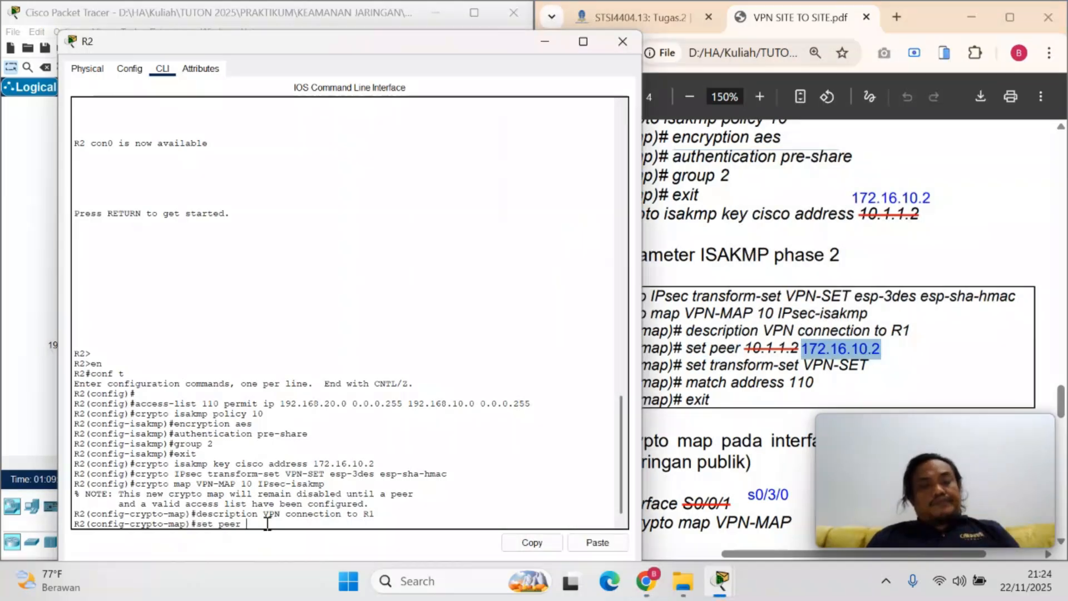
right_click(267, 524)
click(301, 551)
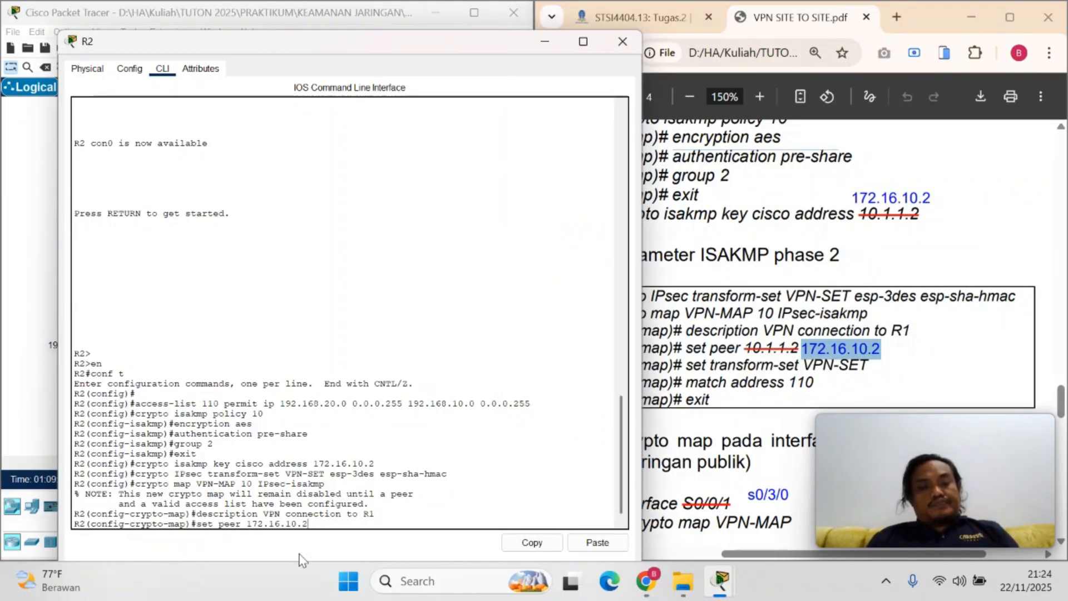
key(Return)
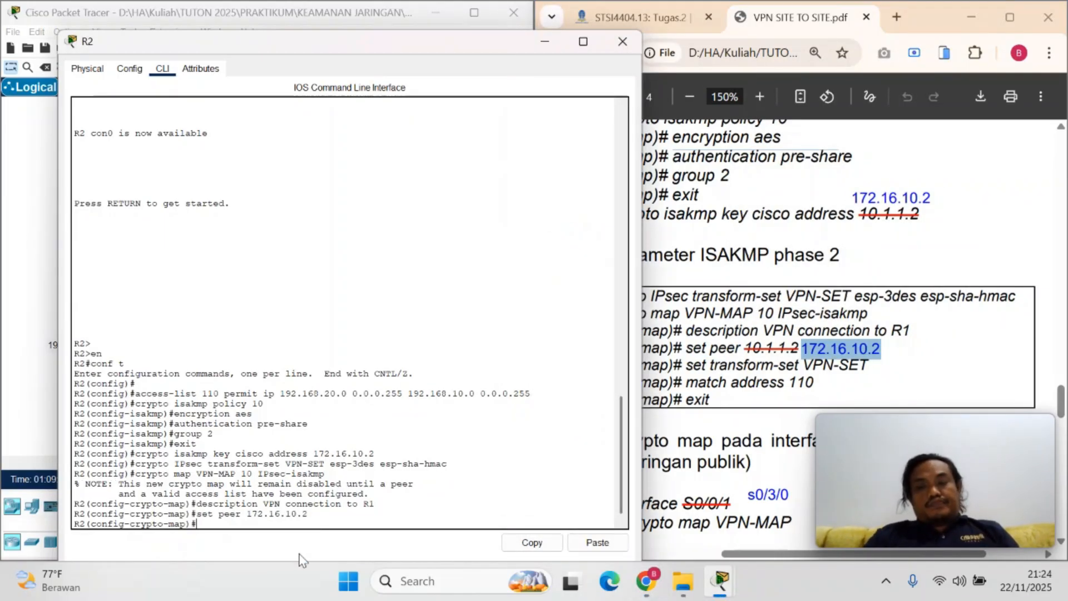
Assign the transform set to R2's crypto map by copying set transform-set VPN-SET from the PDF and running it
click(688, 367)
drag(688, 368, 866, 370)
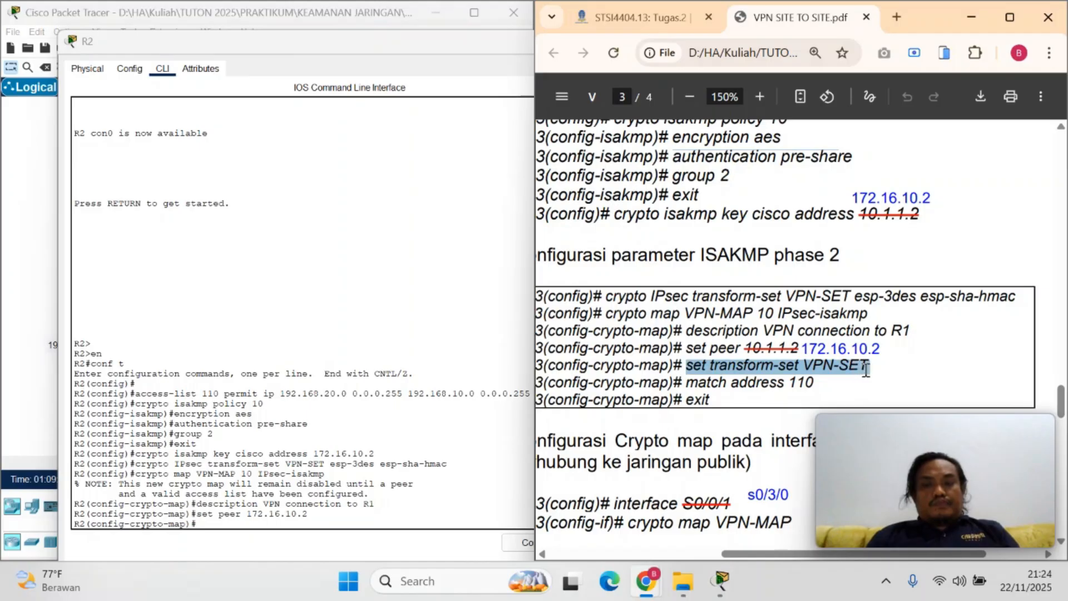
right_click(846, 370)
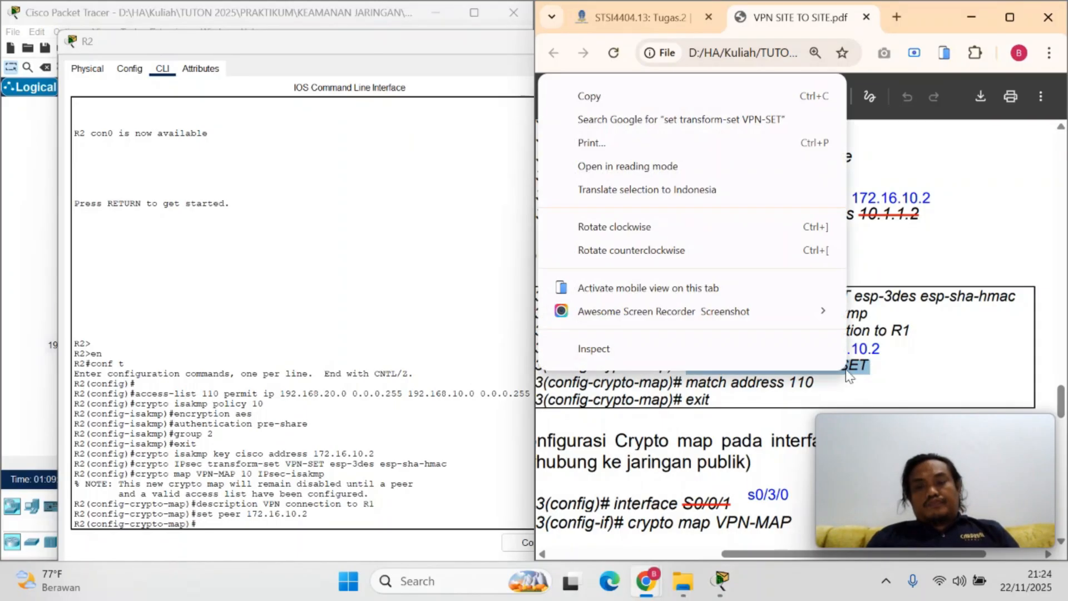
click(609, 98)
click(213, 522)
right_click(213, 521)
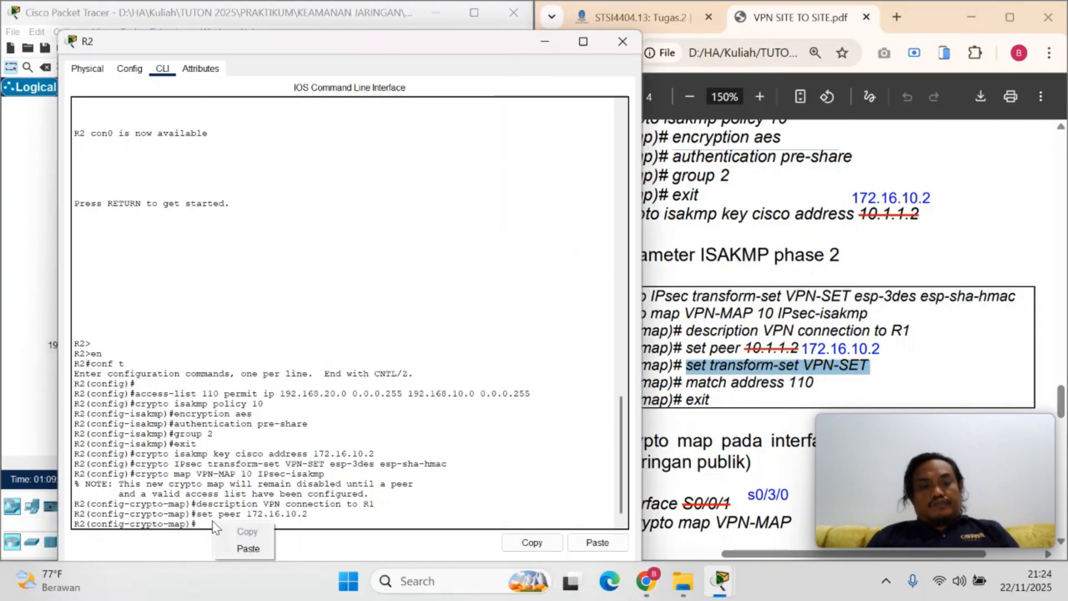
click(236, 543)
key(Return)
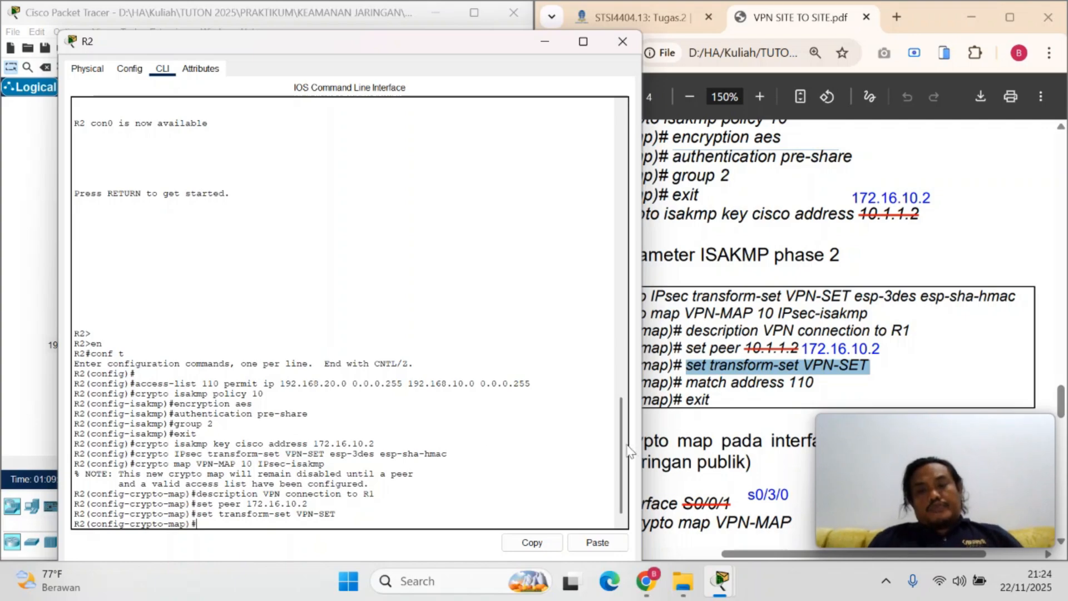
Copy match address 110 from the PDF, run it in R2's crypto map, and exit to global configuration mode
drag(688, 383, 817, 383)
right_click(297, 528)
click(315, 548)
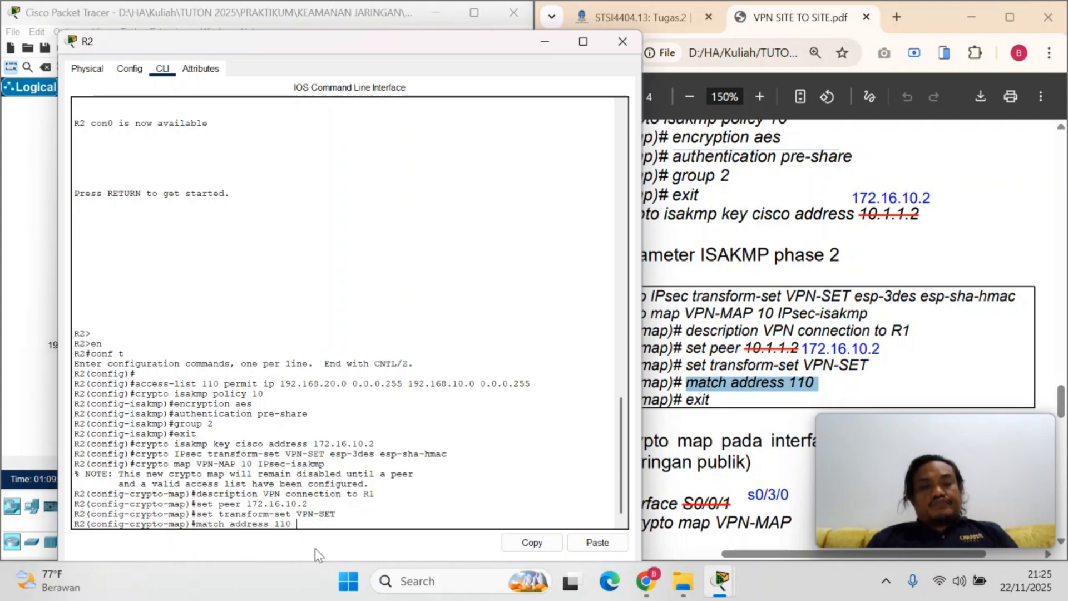
key(Return)
text(exit)
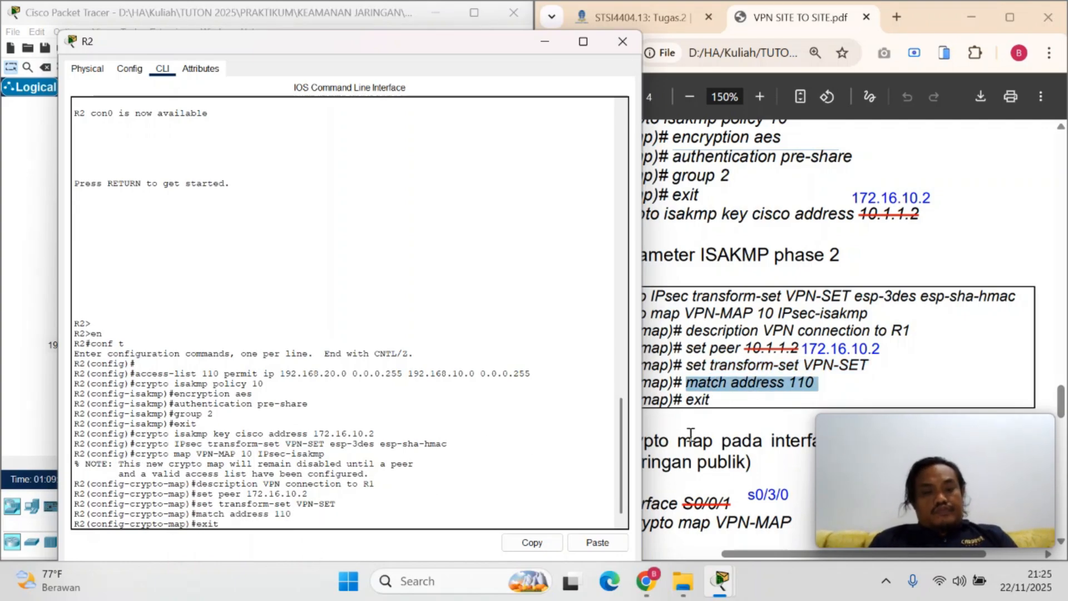
key(Return)
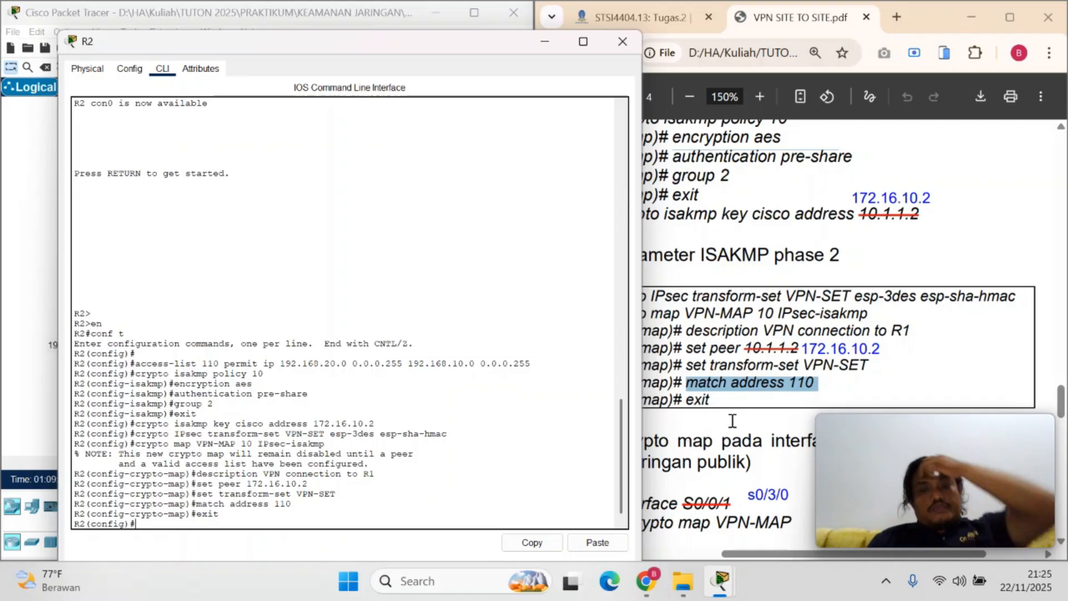
Copy the word interface from the R3 command in the PDF's section 4 on applying the crypto map to the output interface
click(690, 433)
scroll(673, 240, down, 5)
drag(681, 236, 743, 238)
right_click(751, 249)
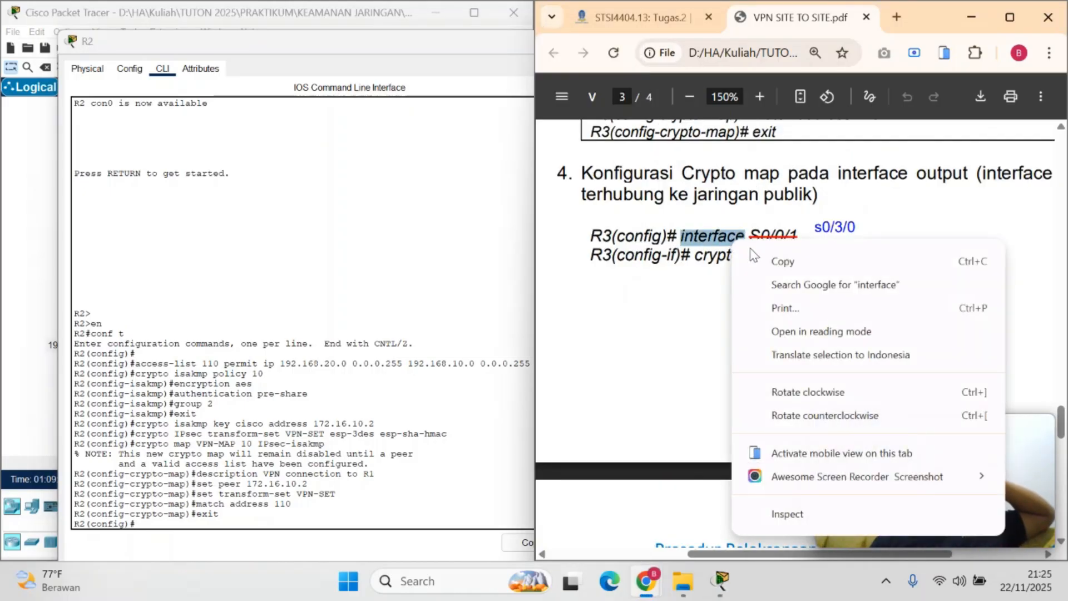